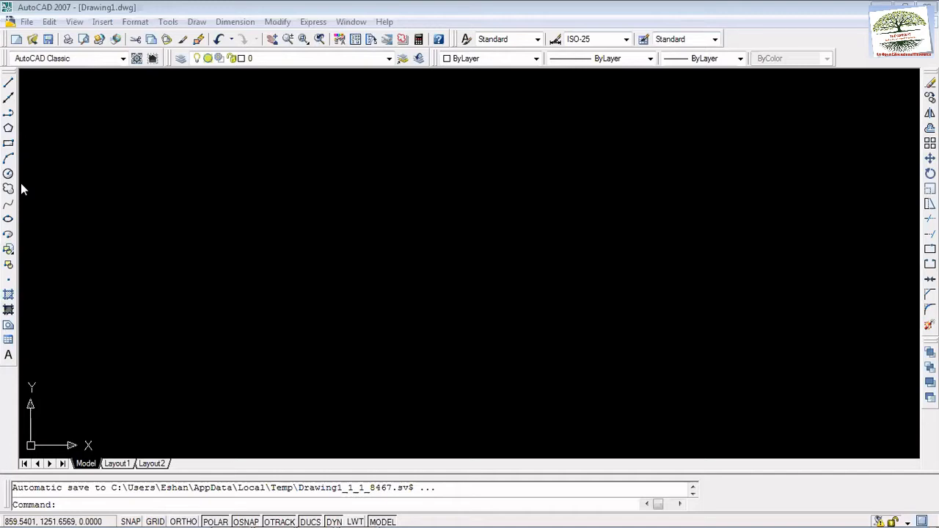
pyautogui.click(122, 58)
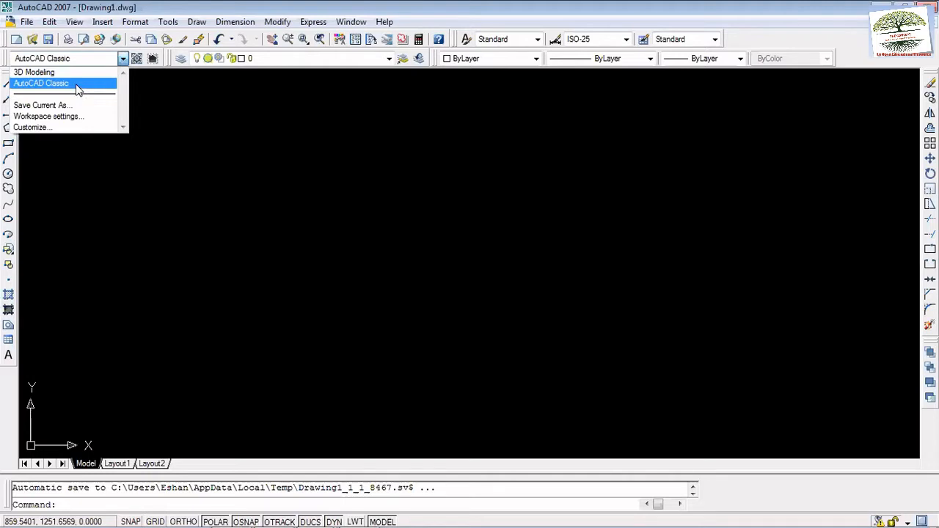
pyautogui.click(233, 112)
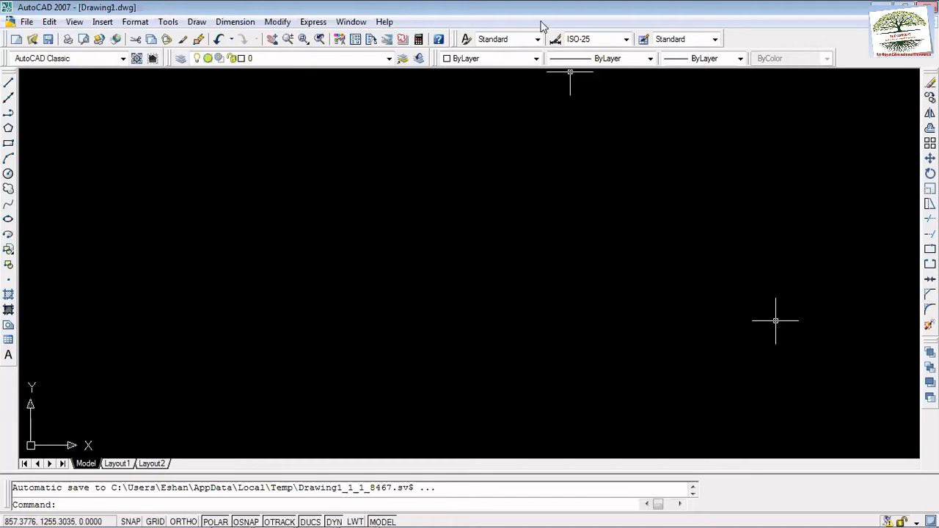
pyautogui.rightClick(2, 123)
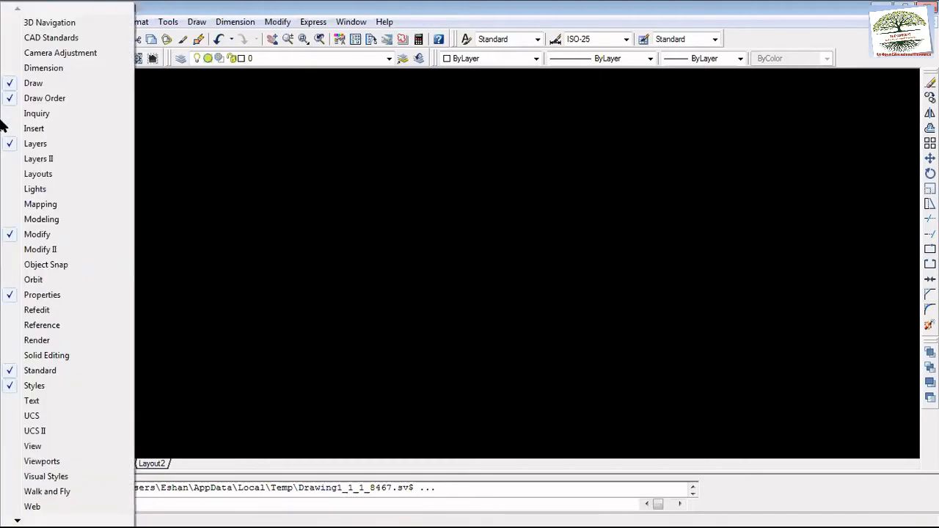
pyautogui.click(391, 139)
pyautogui.click(318, 133)
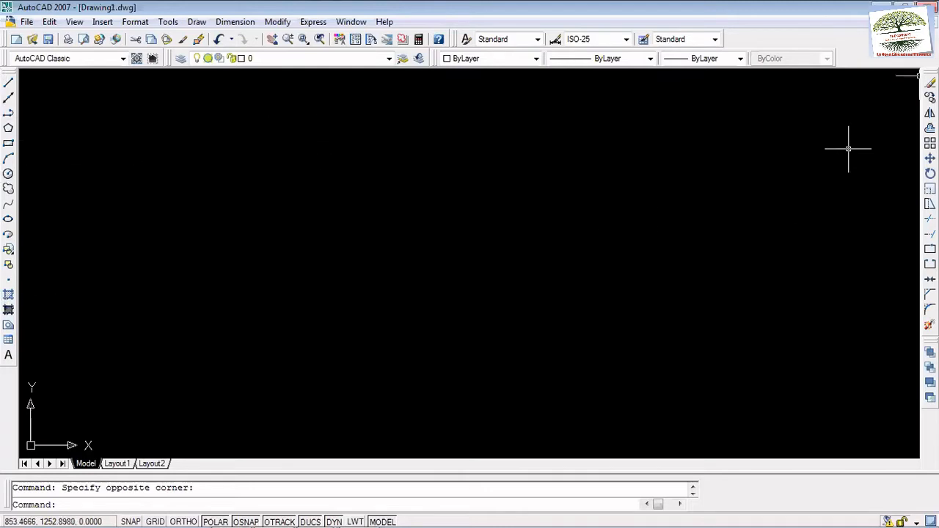
# Step: Undock the Draw toolbar into the drawing area and dock it back along its original edge
pyautogui.moveTo(6, 74)
pyautogui.mouseDown()
pyautogui.moveTo(211, 125)
pyautogui.moveTo(217, 162)
pyautogui.moveTo(202, 158)
pyautogui.mouseUp()
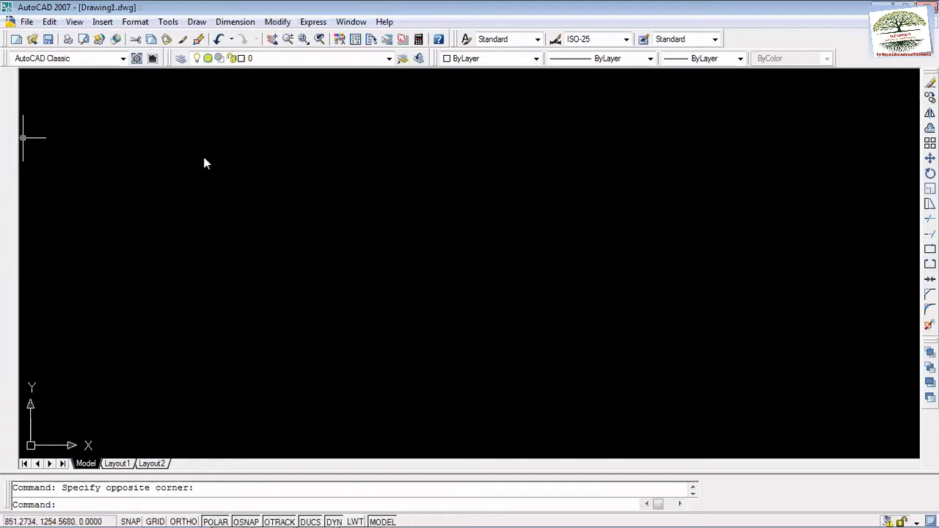
pyautogui.moveTo(314, 142)
pyautogui.mouseDown()
pyautogui.moveTo(2, 154)
pyautogui.moveTo(0, 219)
pyautogui.mouseUp()
pyautogui.click(196, 201)
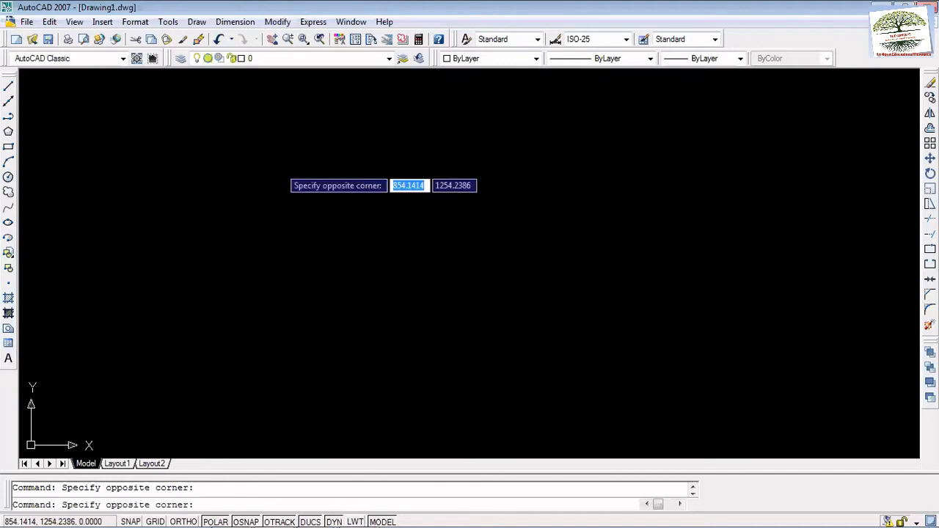
pyautogui.click(191, 166)
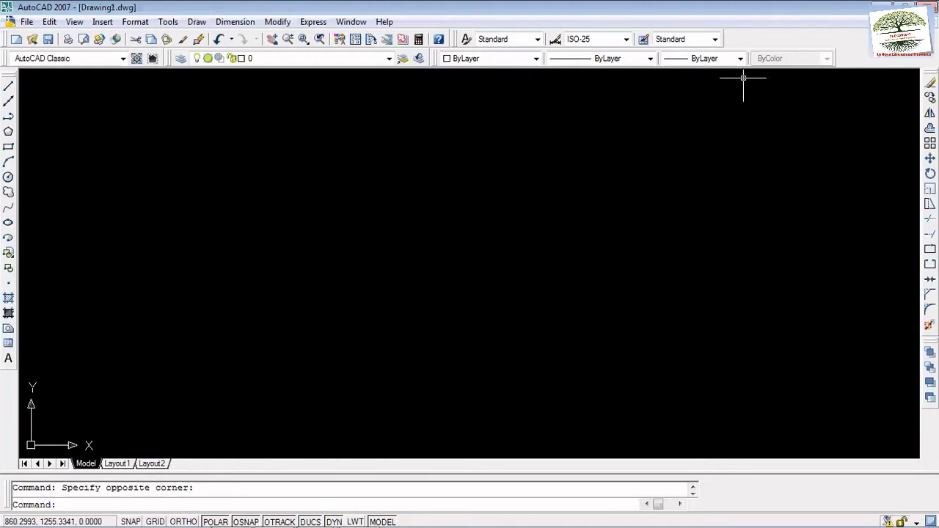
# Step: Dock the Modify toolbar horizontally above the drawing area, return it to its original vertical docking, and realign the Draw toolbar
pyautogui.moveTo(929, 74); pyautogui.dragTo(734, 78)
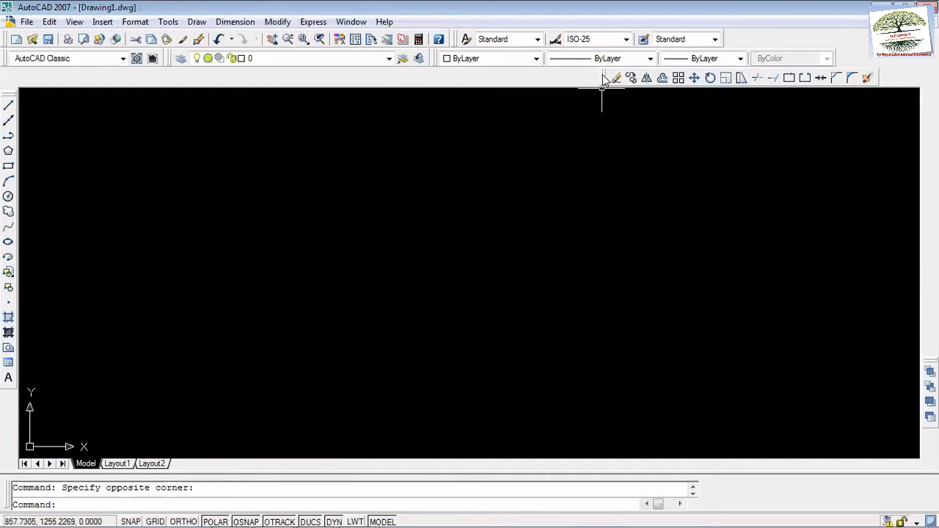
pyautogui.moveTo(605, 78); pyautogui.dragTo(842, 186)
pyautogui.moveTo(602, 92); pyautogui.dragTo(929, 92)
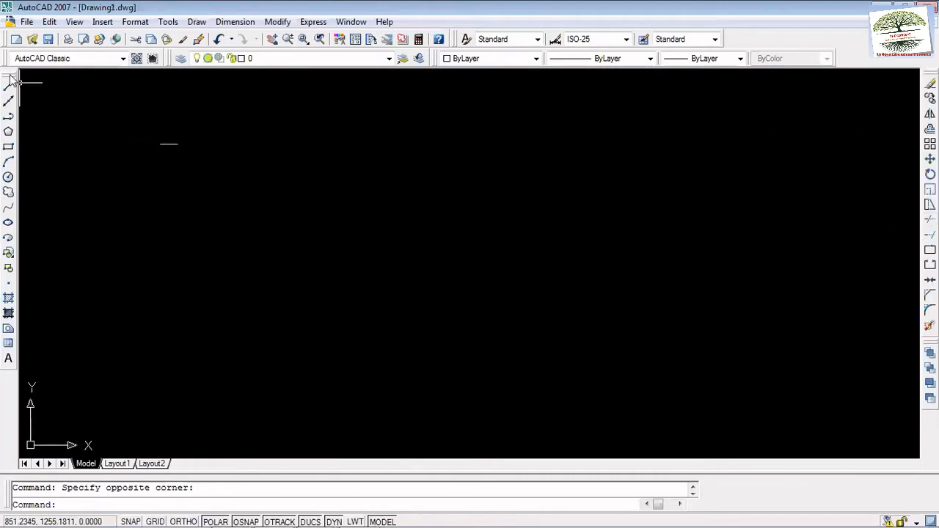
pyautogui.moveTo(9, 75); pyautogui.dragTo(10, 72)
pyautogui.click(155, 141)
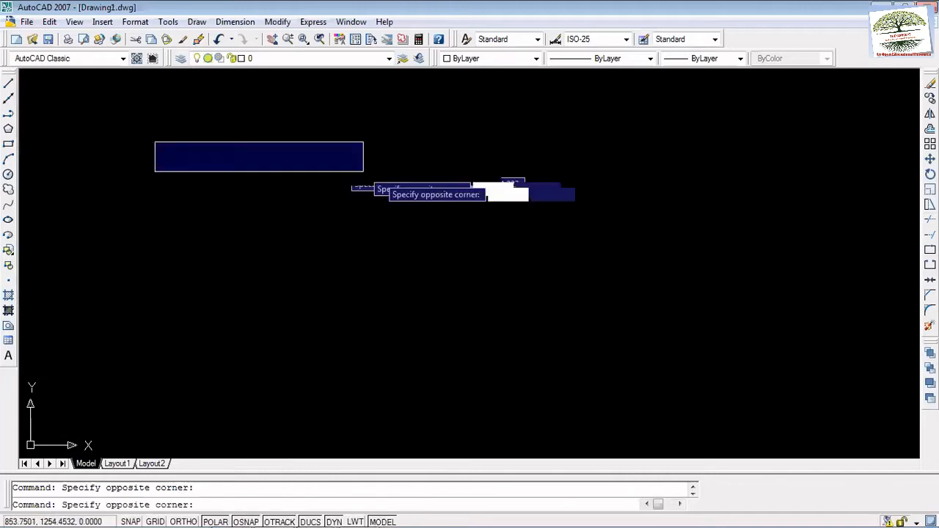
pyautogui.click(395, 186)
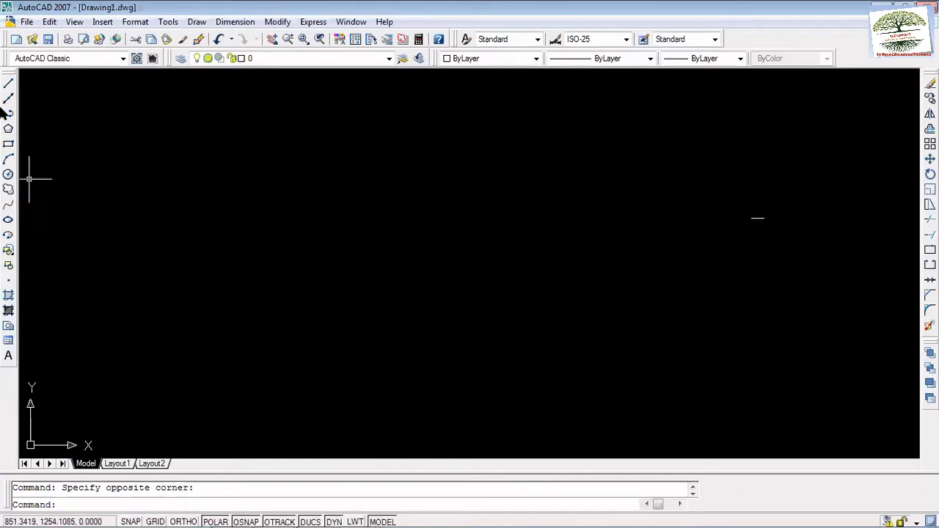
pyautogui.rightClick(4, 61)
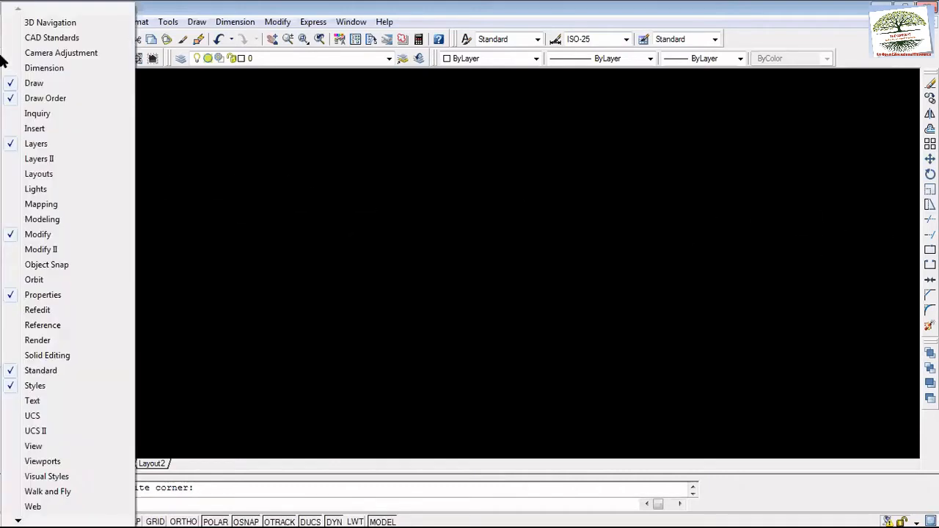
pyautogui.click(387, 224)
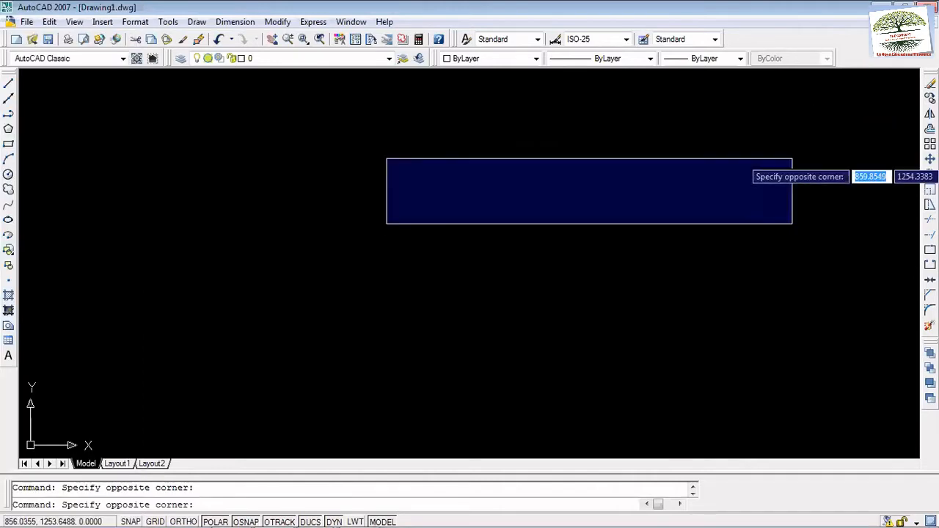
pyautogui.click(793, 157)
pyautogui.rightClick(865, 42)
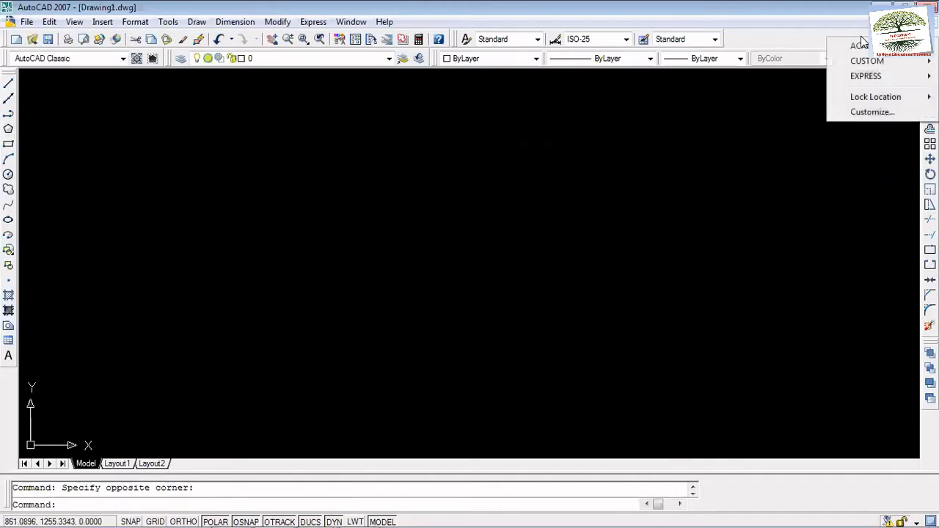
pyautogui.click(796, 162)
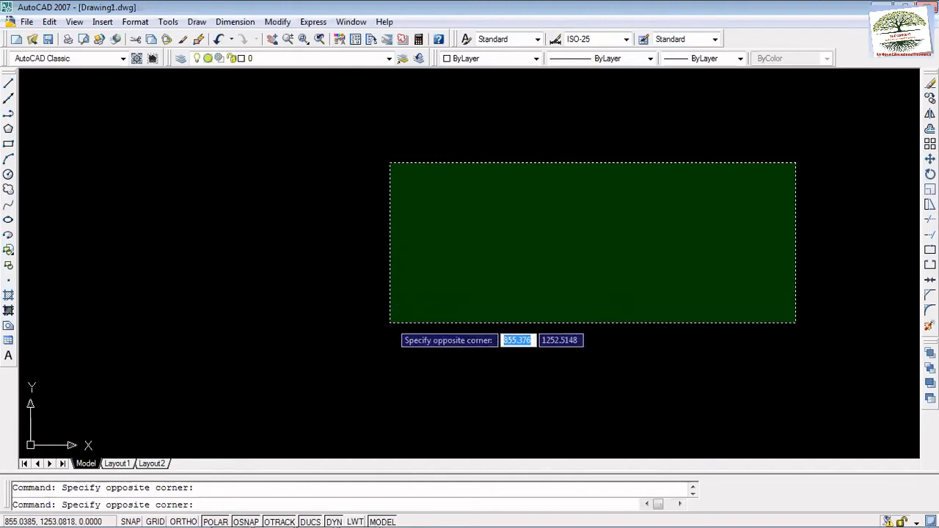
pyautogui.click(368, 344)
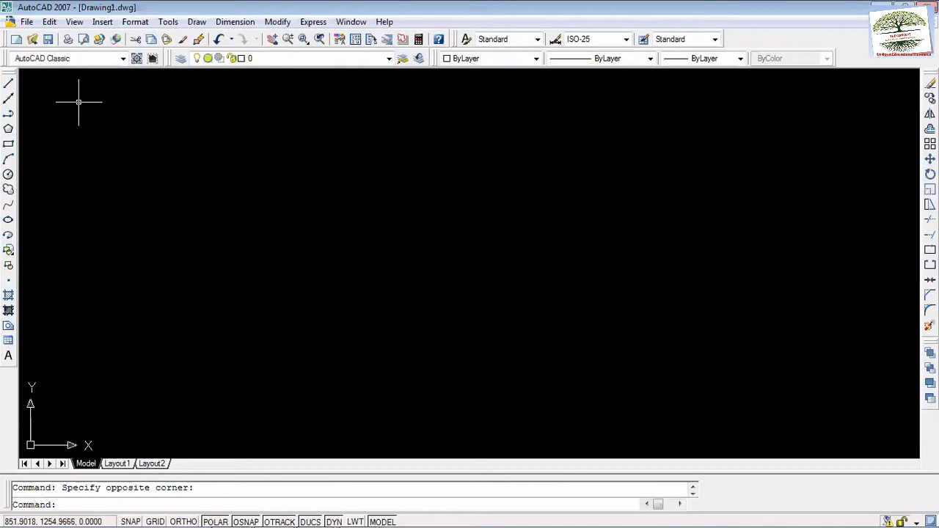
# Step: Hide the Modify toolbar and show it again
pyautogui.rightClick(3, 55)
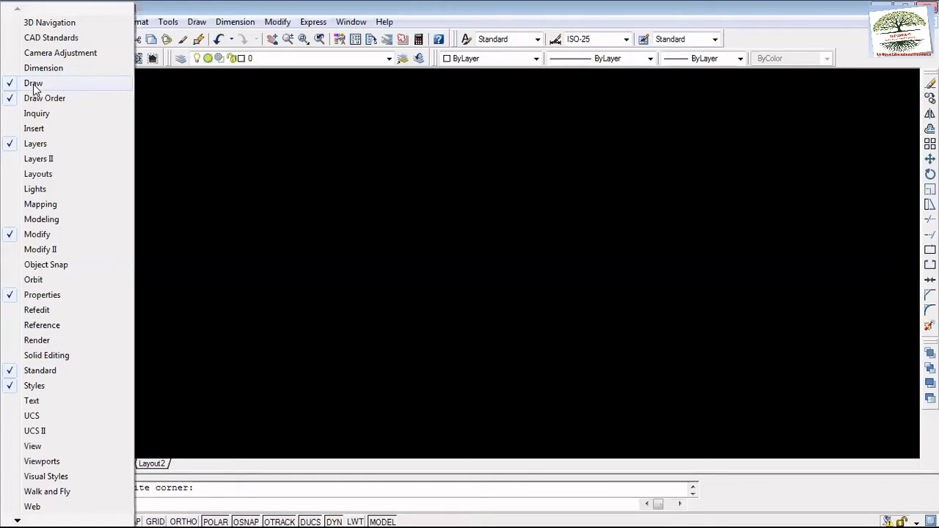
pyautogui.click(38, 236)
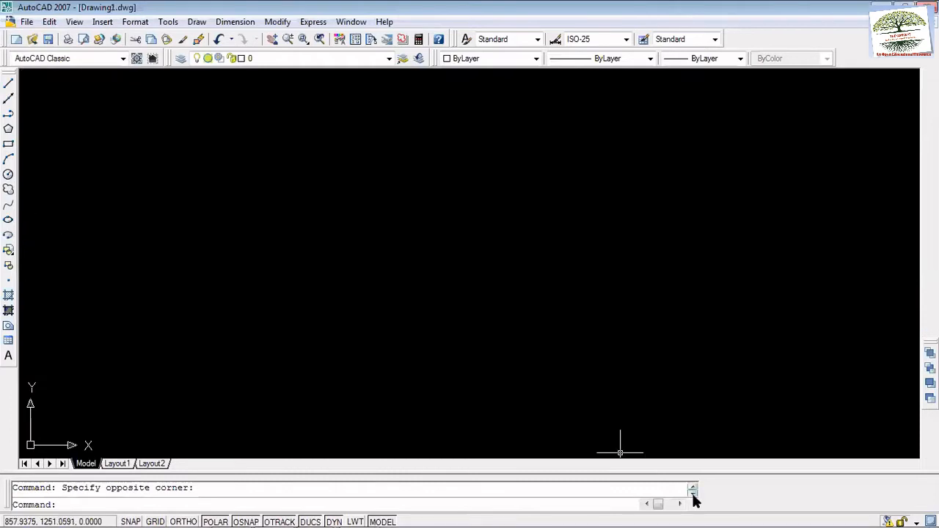
pyautogui.rightClick(3, 108)
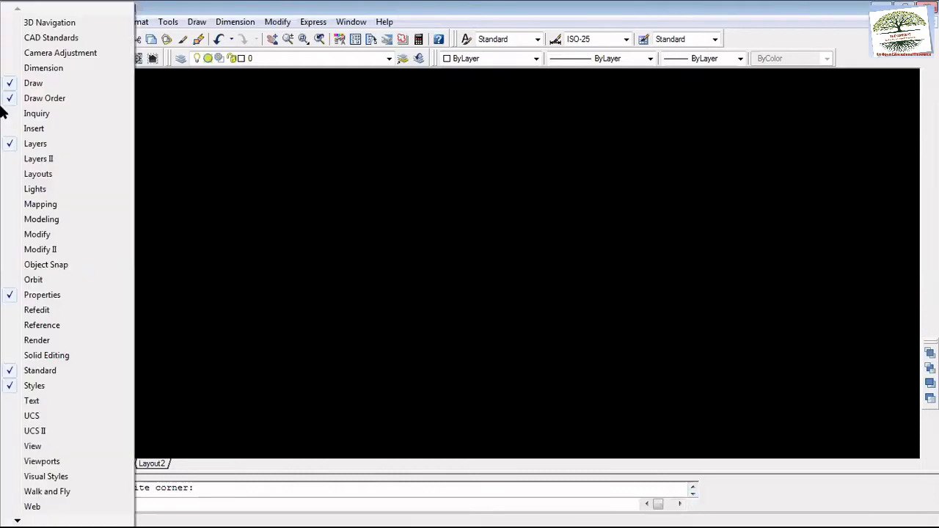
pyautogui.click(48, 235)
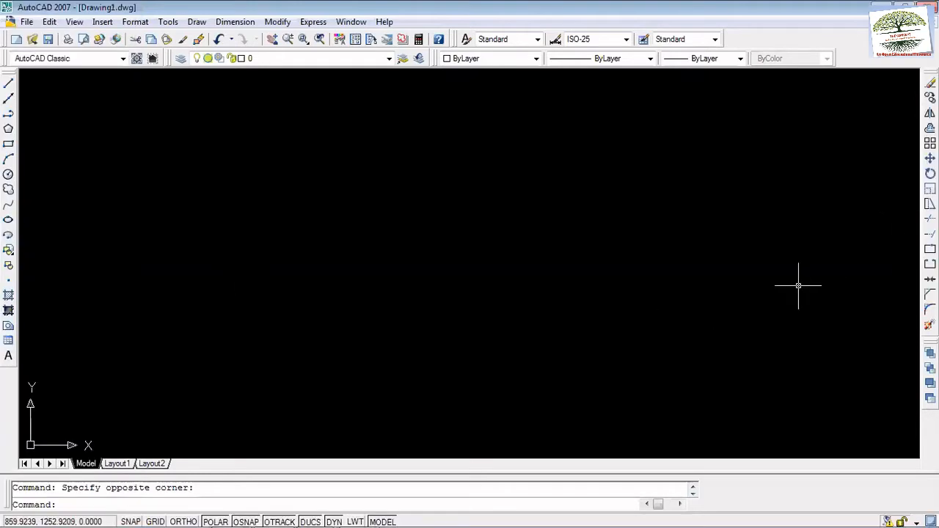
# Step: Hide the Draw toolbar and show it again
pyautogui.rightClick(930, 95)
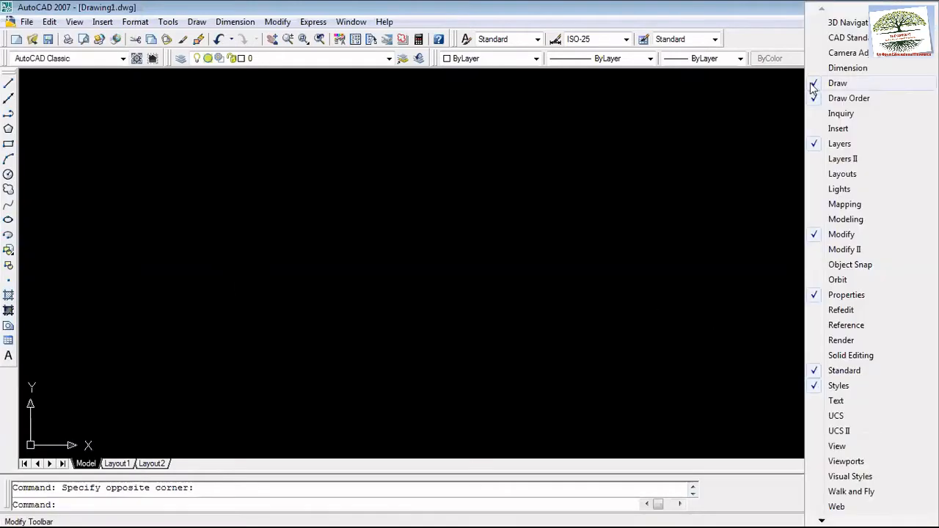
pyautogui.click(815, 86)
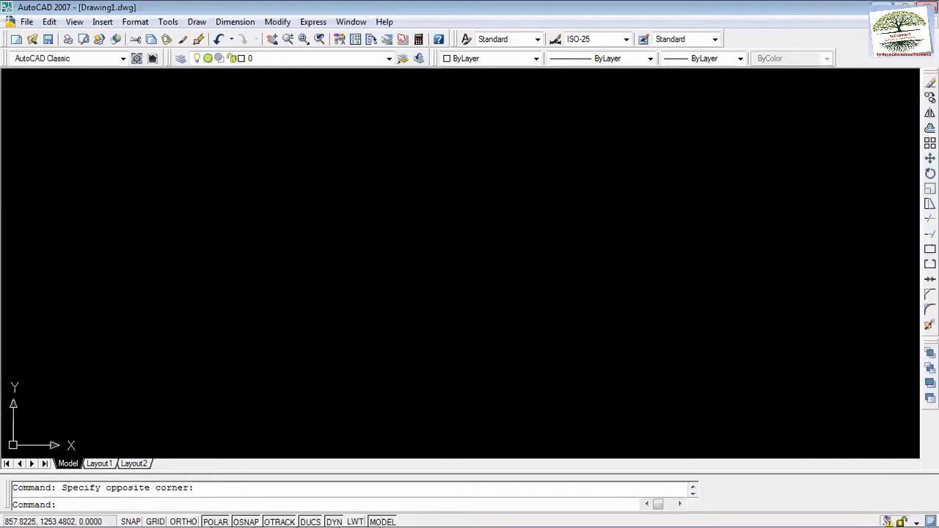
pyautogui.rightClick(5, 57)
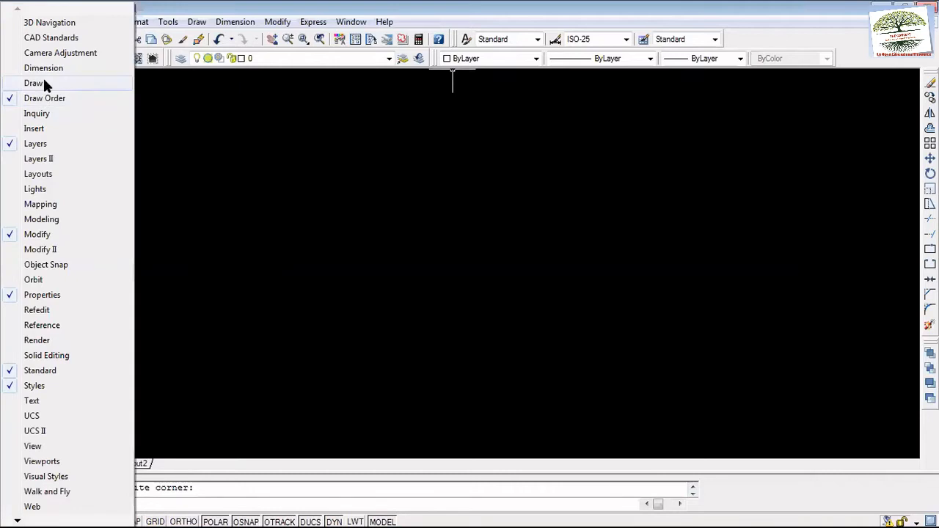
pyautogui.click(40, 81)
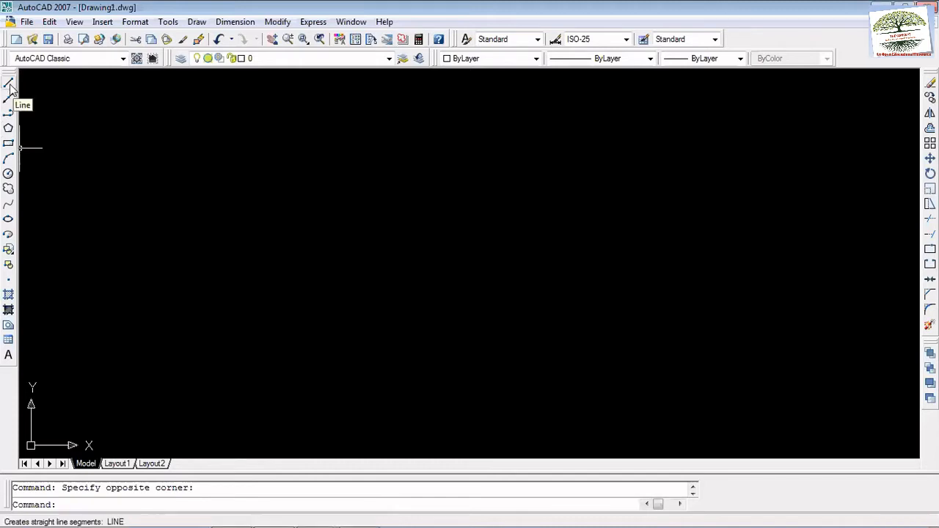
# Step: Draw a single horizontal line about 4.8 units long across the middle of the drawing area
pyautogui.click(9, 83)
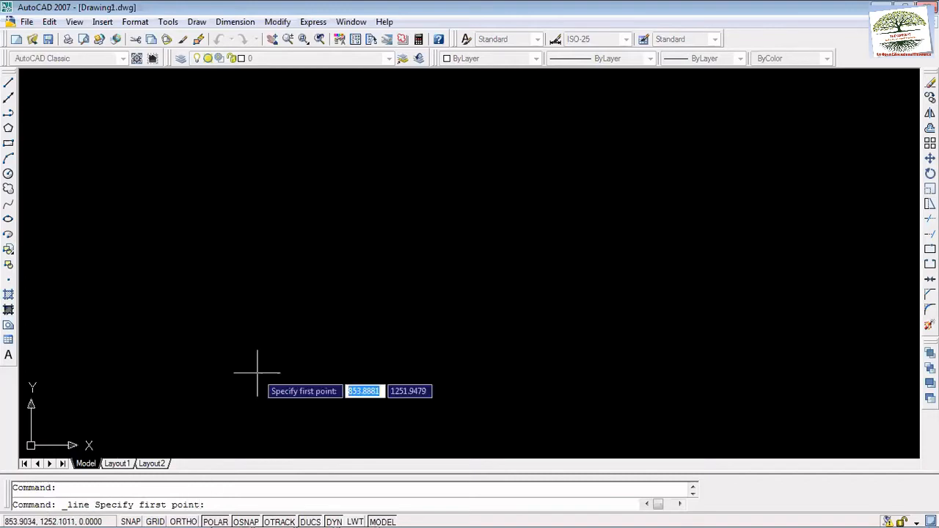
pyautogui.click(265, 204)
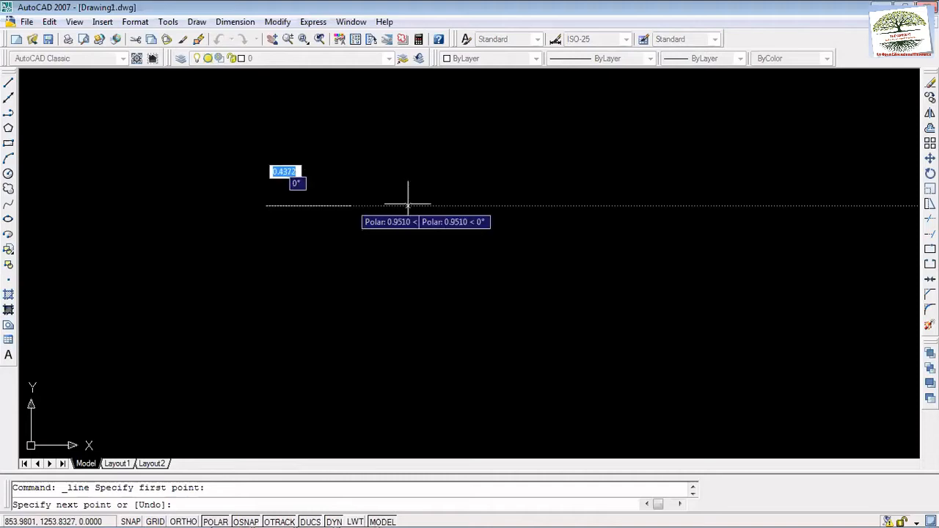
pyautogui.click(694, 205)
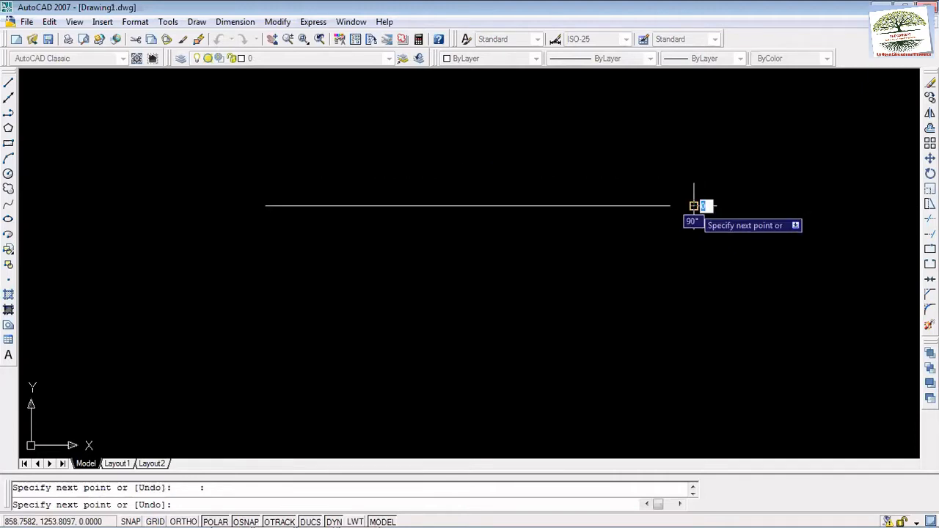
pyautogui.press('Escape')
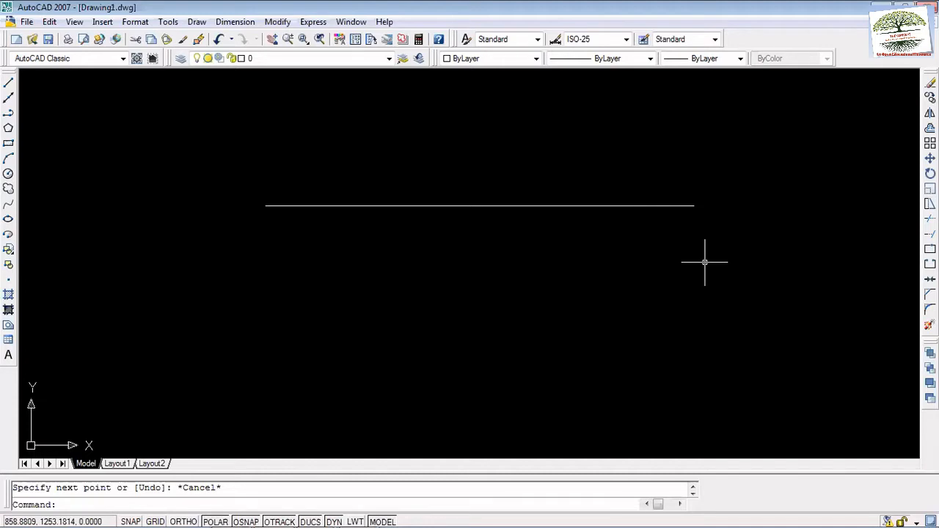
# Step: Draw a second horizontal line about 3.6 units long just above the first, starting nearly level with its left end
pyautogui.click(8, 83)
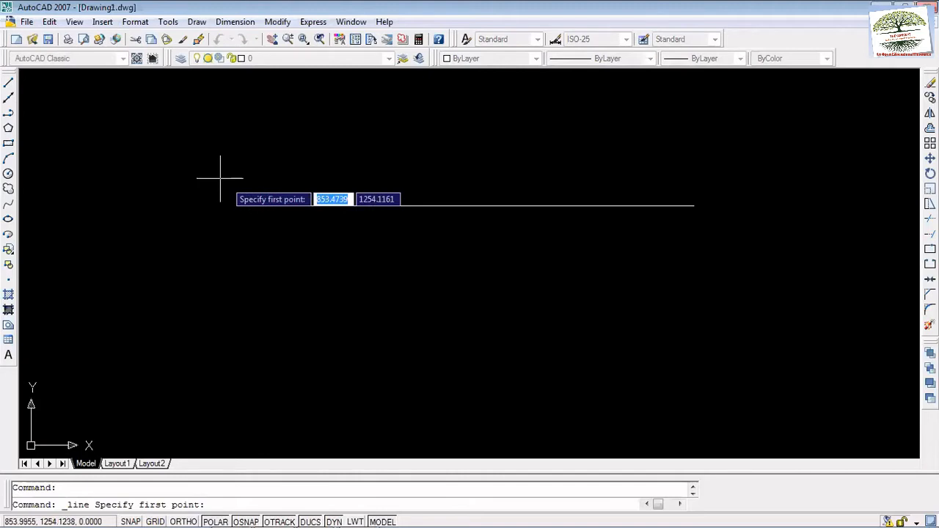
pyautogui.click(266, 177)
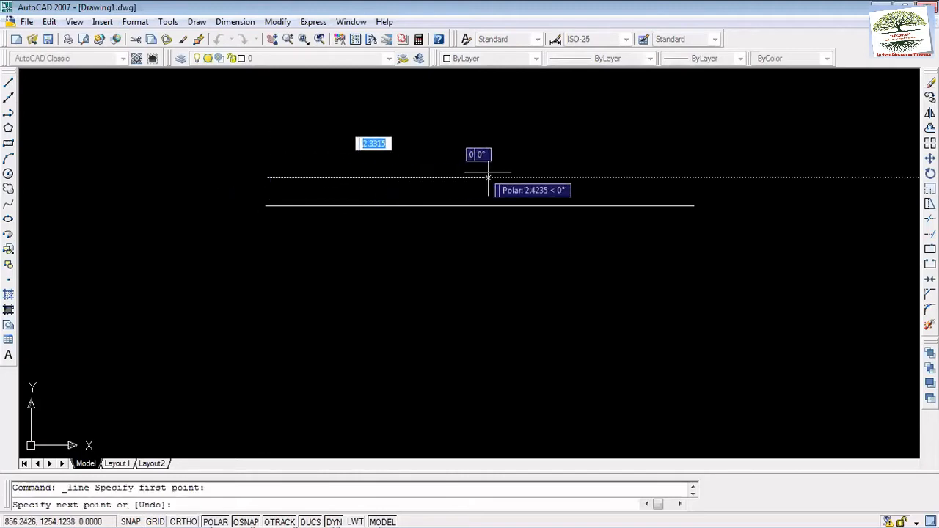
pyautogui.click(591, 177)
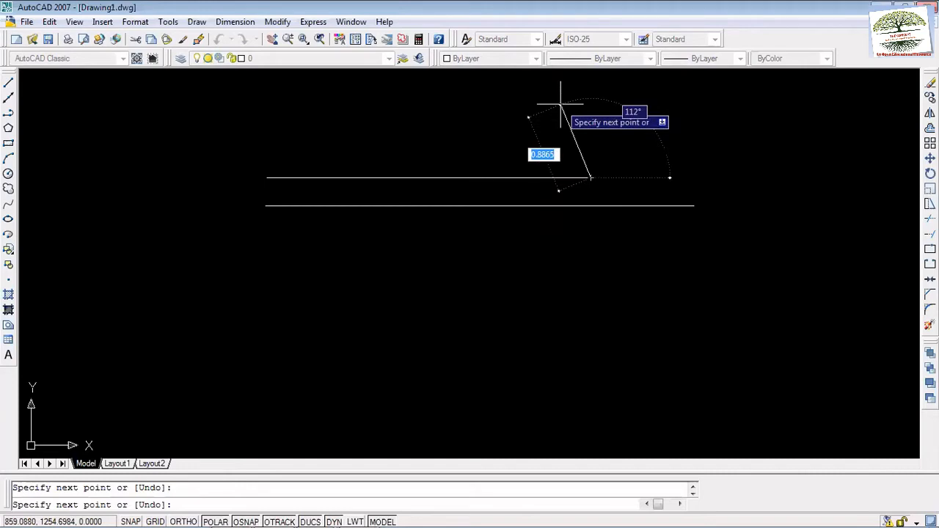
pyautogui.press('Escape')
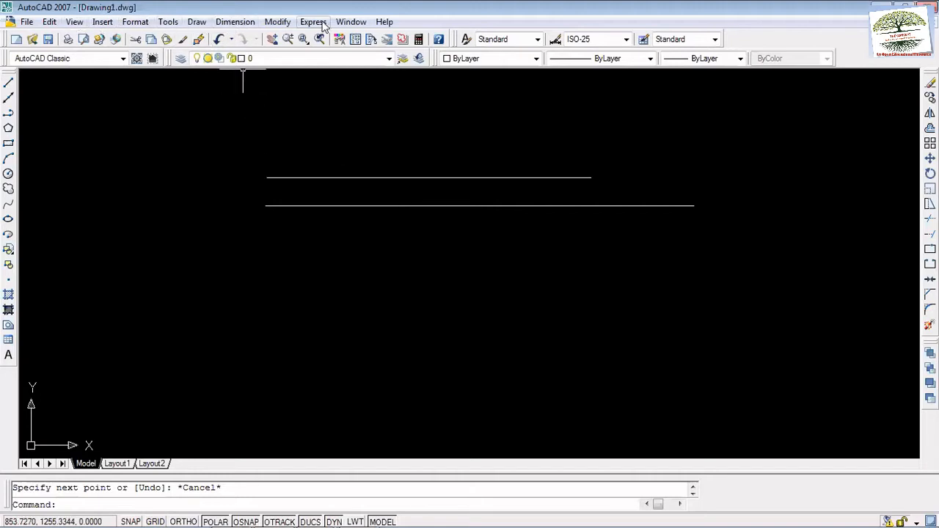
# Step: Place a quick dimension on the upper horizontal line, a short distance above it, and undo it
pyautogui.click(225, 24)
pyautogui.click(242, 37)
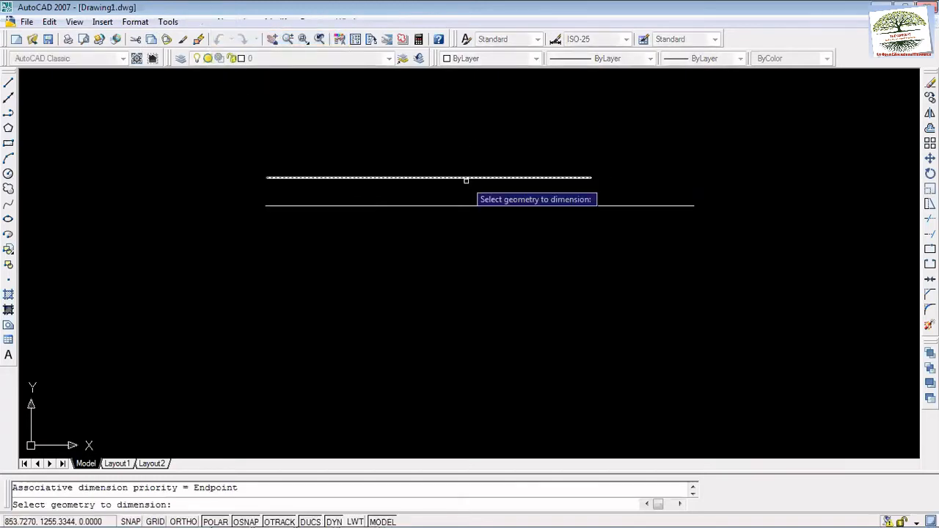
pyautogui.click(437, 178)
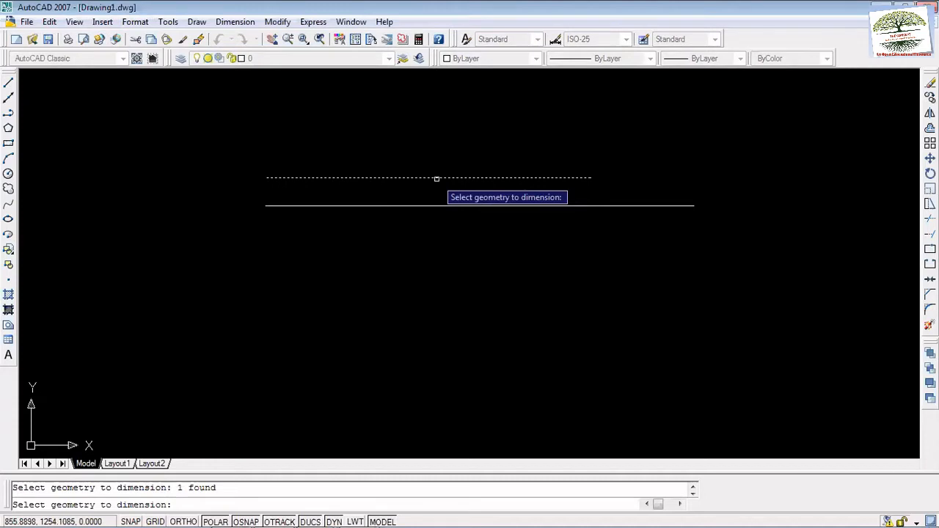
pyautogui.press('Return')
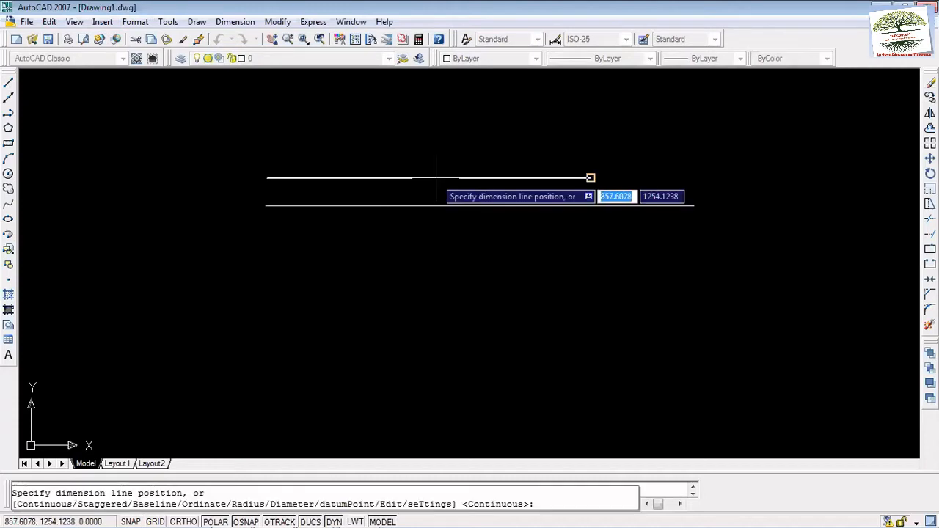
pyautogui.click(439, 132)
pyautogui.scroll(-3, 469, 161)
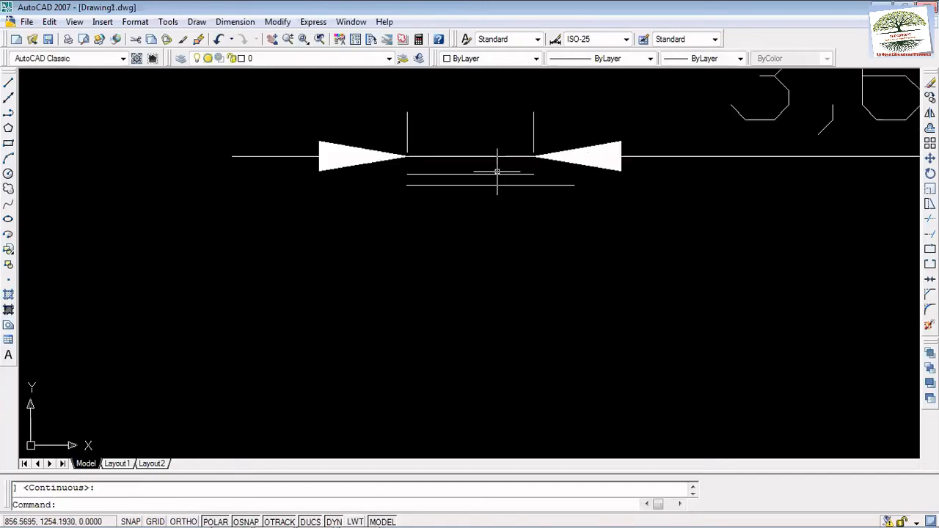
pyautogui.scroll(-1, 492, 118)
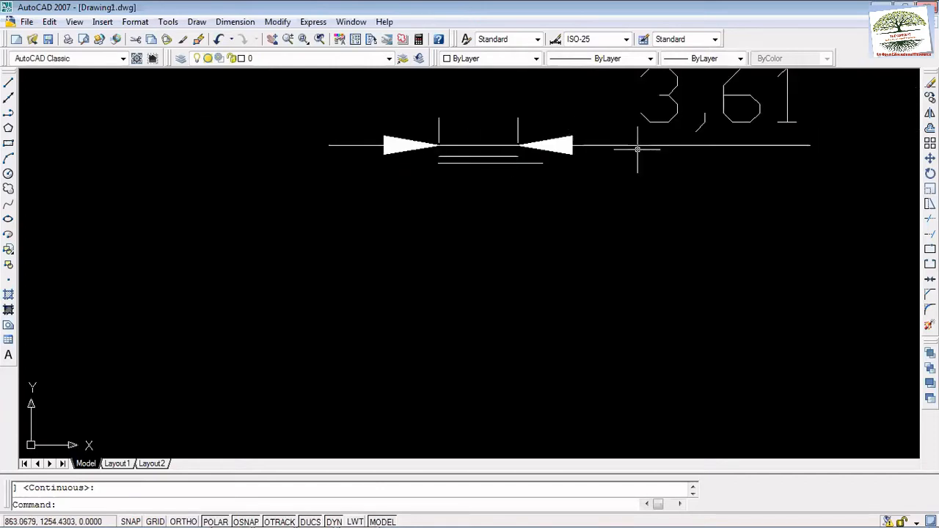
pyautogui.moveTo(636, 147); pyautogui.dragTo(577, 254, button='middle')
pyautogui.scroll(3, 577, 254)
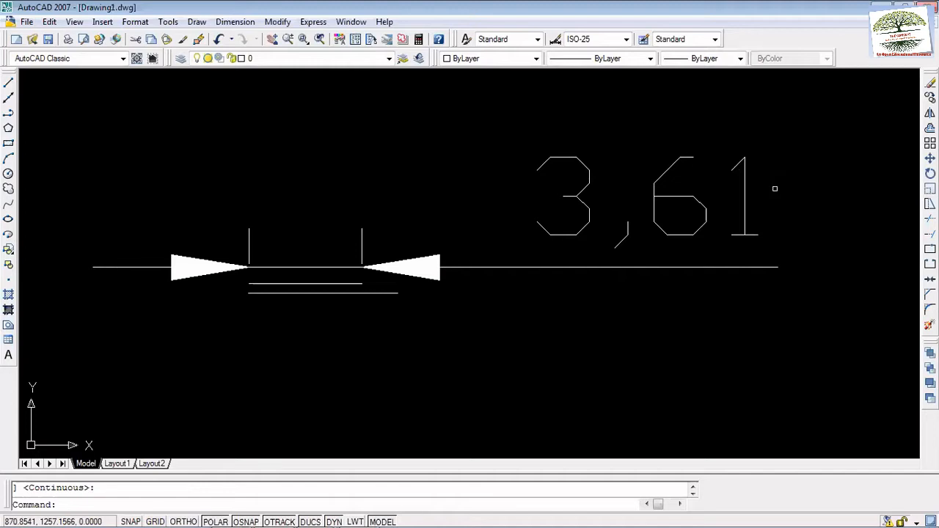
pyautogui.hotkey('ctrl', 'z')
pyautogui.hotkey('ctrl', 'z')
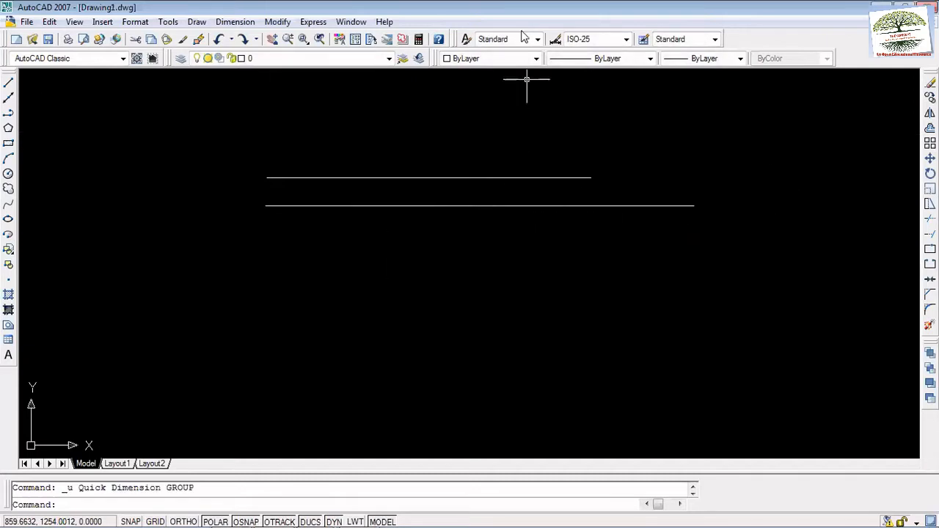
# Step: Repeat the quick dimension on the upper horizontal line with its dimension line slightly farther above, and undo it
pyautogui.click(234, 22)
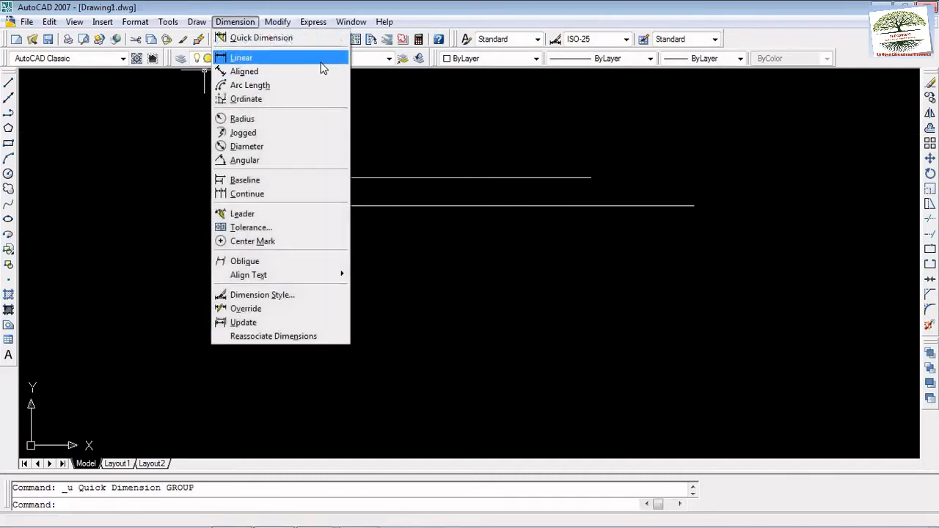
pyautogui.click(295, 38)
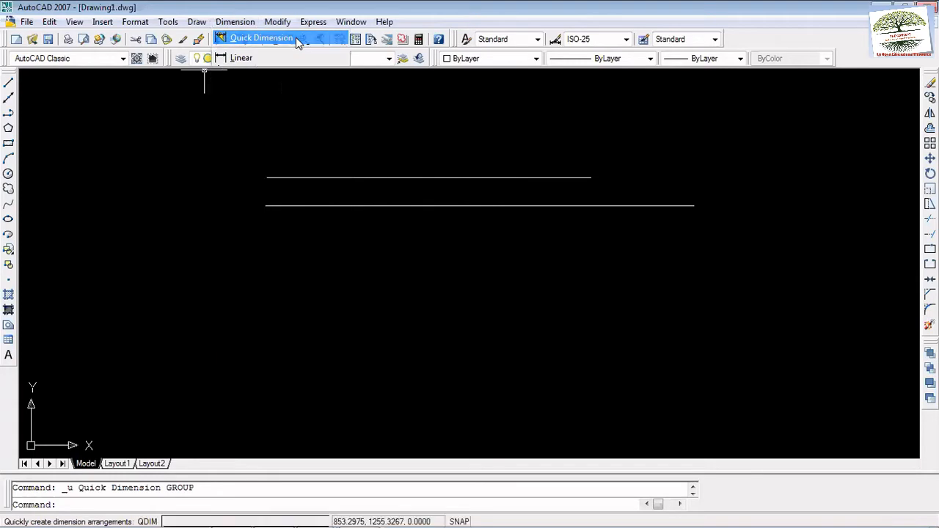
pyautogui.click(427, 176)
pyautogui.press('Return')
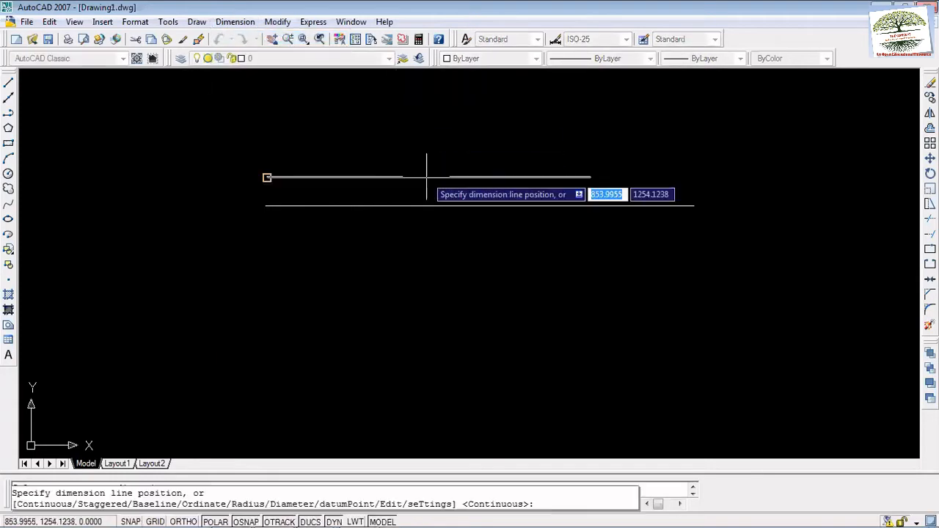
pyautogui.click(429, 123)
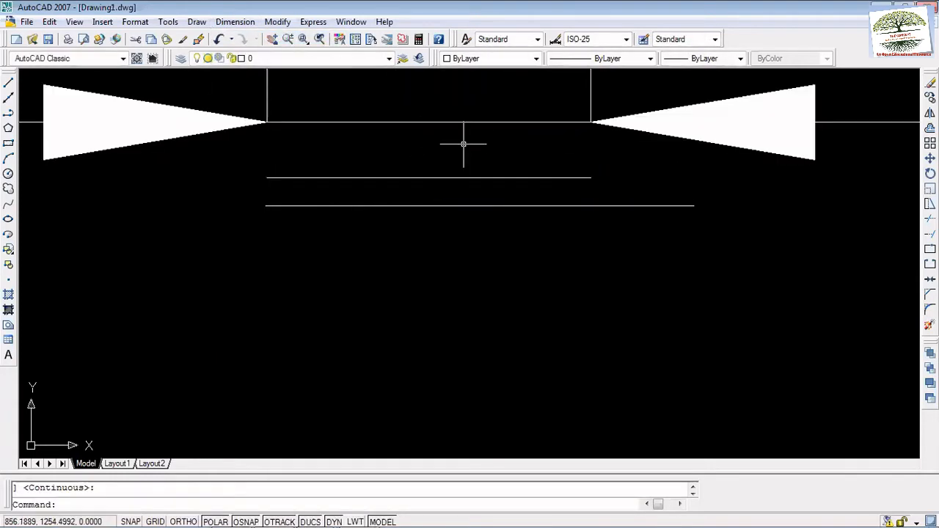
pyautogui.scroll(-5, 464, 144)
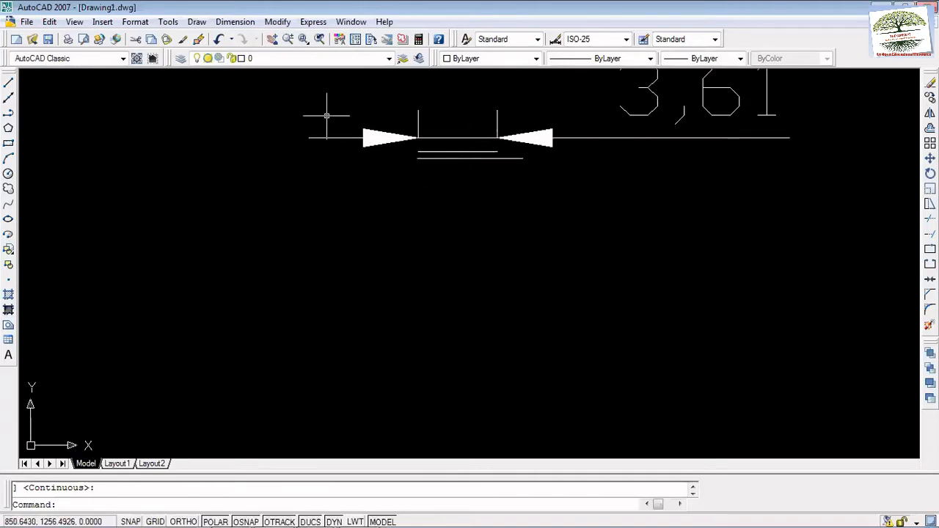
pyautogui.hotkey('ctrl', 'z')
pyautogui.hotkey('ctrl', 'z')
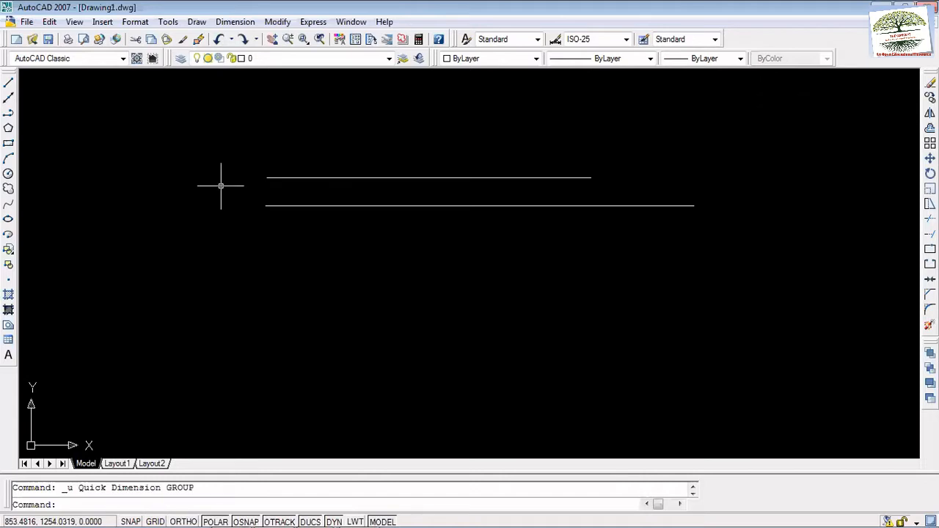
# Step: Quick-dimension the upper horizontal line once more with the dimension line closer to it, and undo the dimension
pyautogui.click(235, 22)
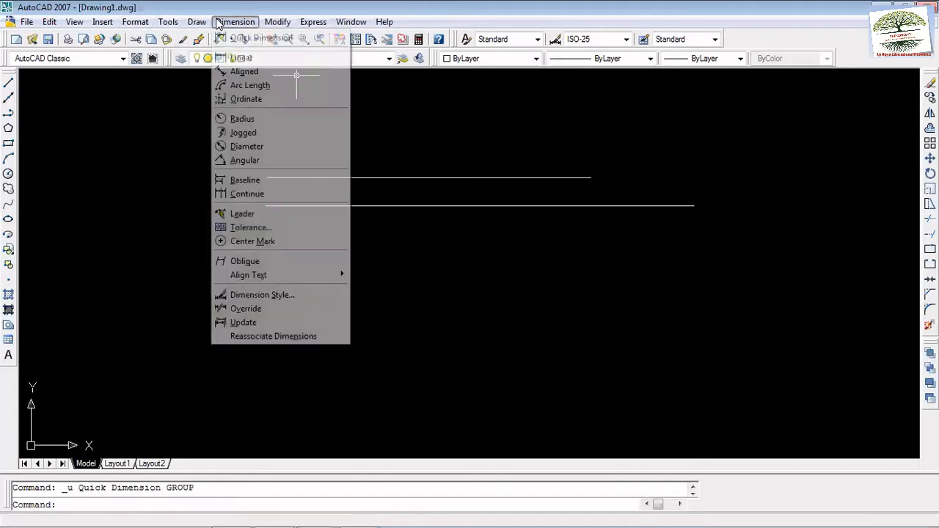
pyautogui.click(250, 43)
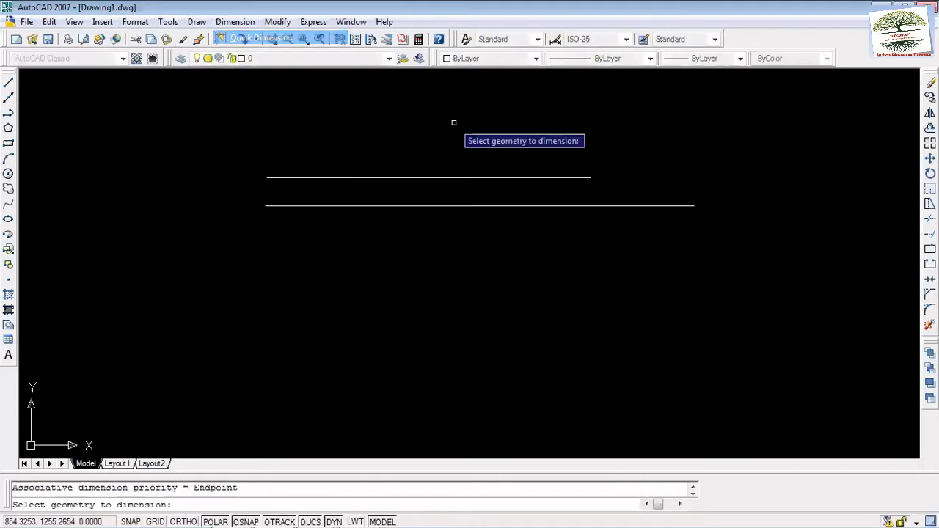
pyautogui.click(434, 178)
pyautogui.press('Return')
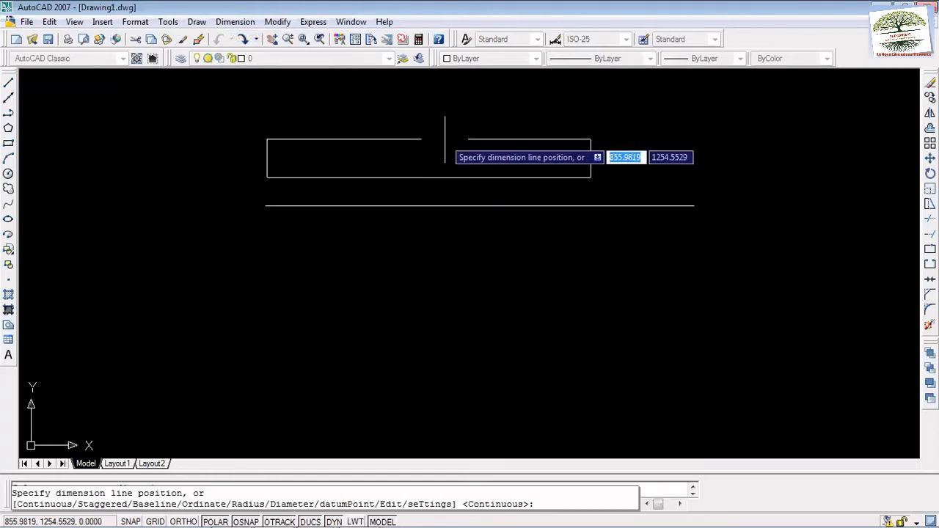
pyautogui.click(445, 138)
pyautogui.scroll(-5, 535, 325)
pyautogui.scroll(2, 574, 269)
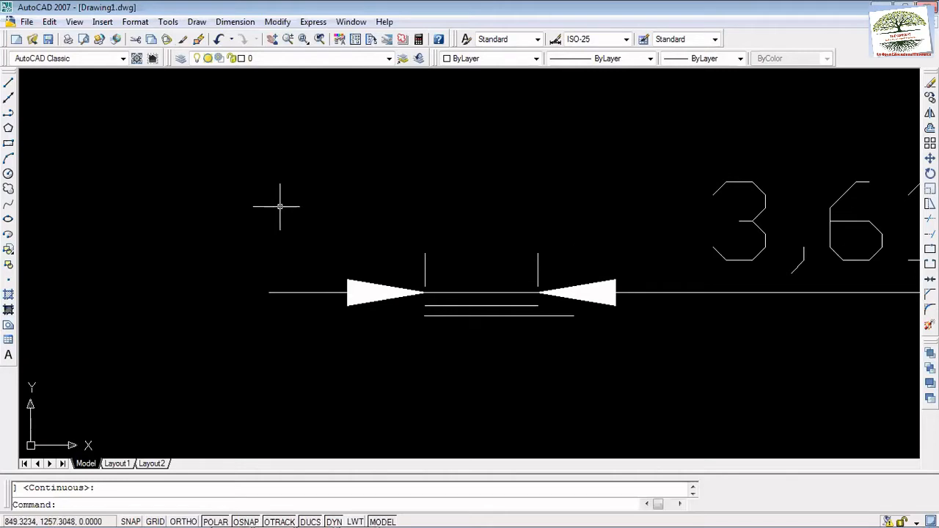
pyautogui.hotkey('ctrl', 'z')
pyautogui.hotkey('ctrl', 'z')
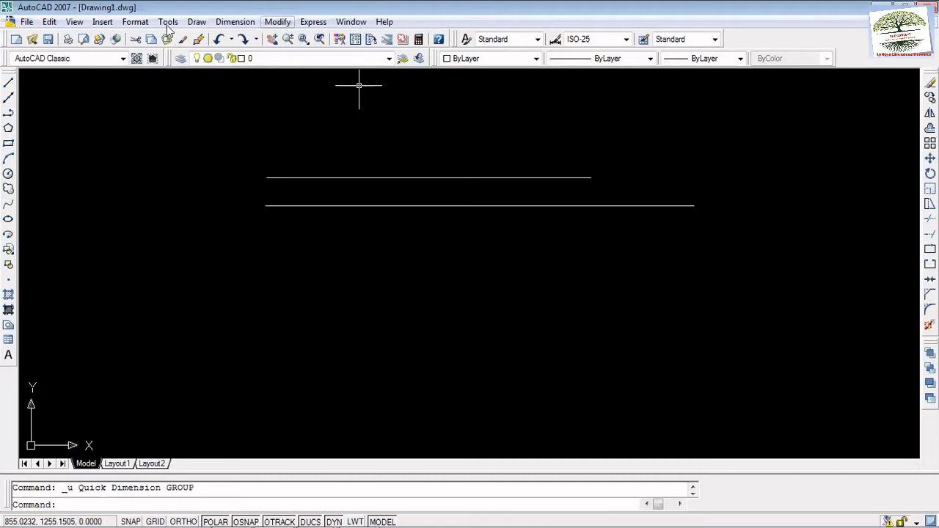
# Step: Draw two concentric circles below the lines, the inner with a radius of about 0.4 and the outer slightly larger
pyautogui.click(8, 173)
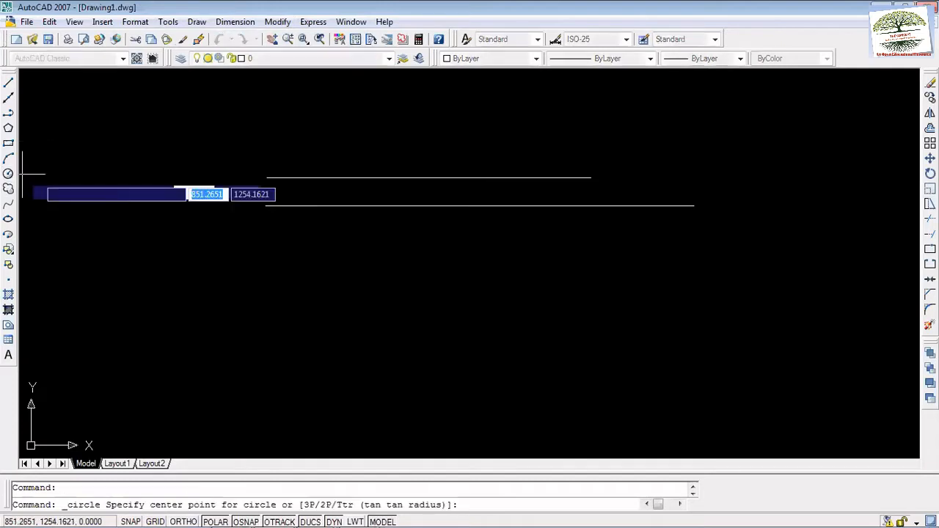
pyautogui.click(395, 310)
pyautogui.click(417, 338)
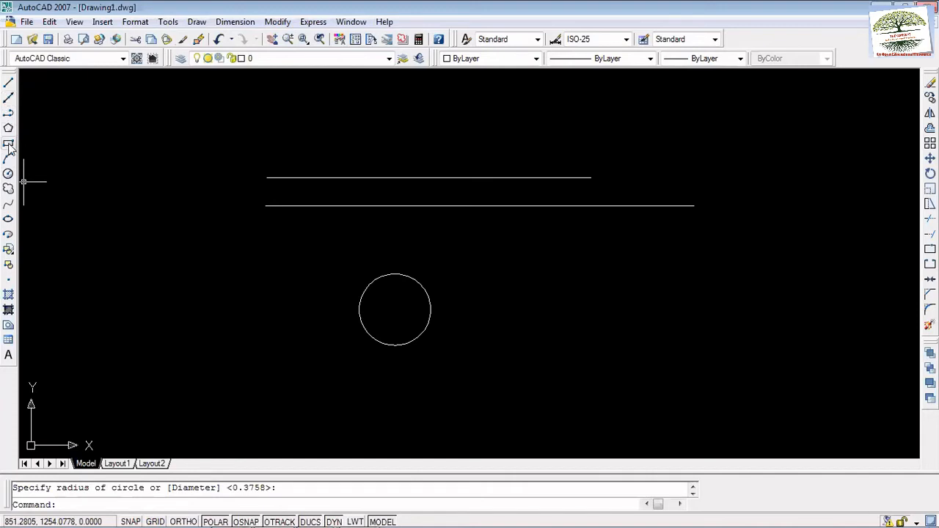
pyautogui.click(8, 173)
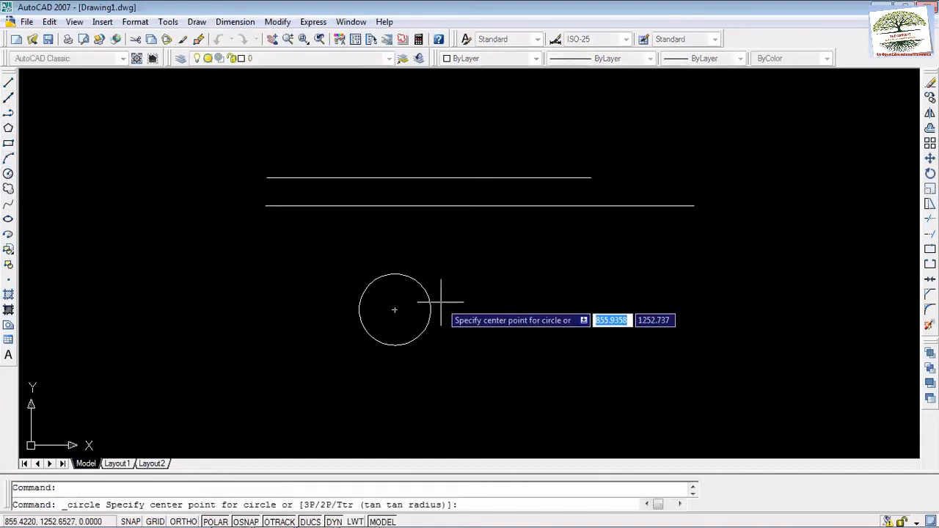
pyautogui.click(395, 310)
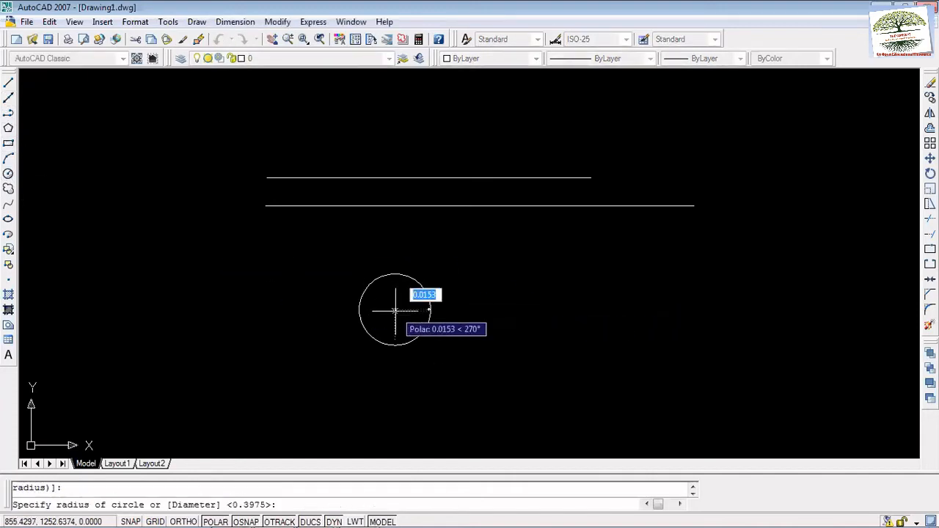
pyautogui.click(413, 358)
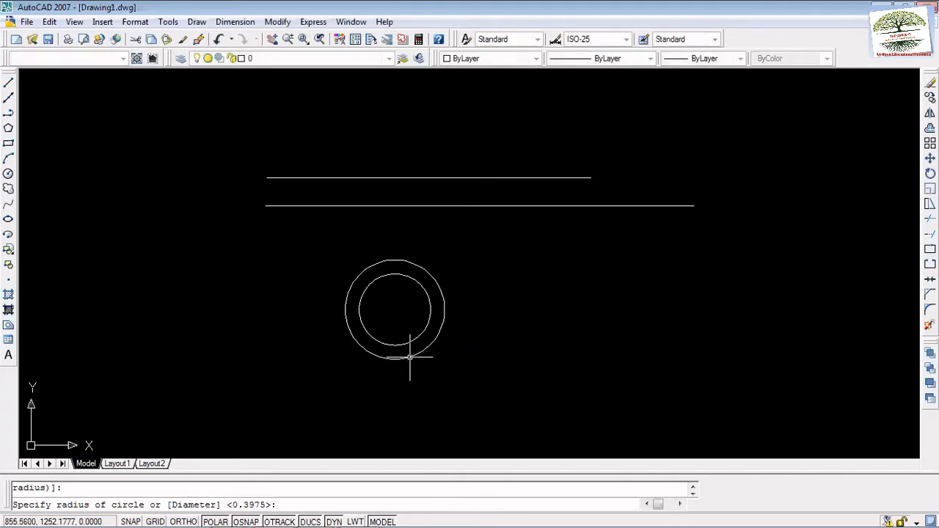
# Step: Move the larger circle horizontally to the right by one radius, so its centre lies on its original right quadrant
pyautogui.click(445, 289)
pyautogui.click(395, 310)
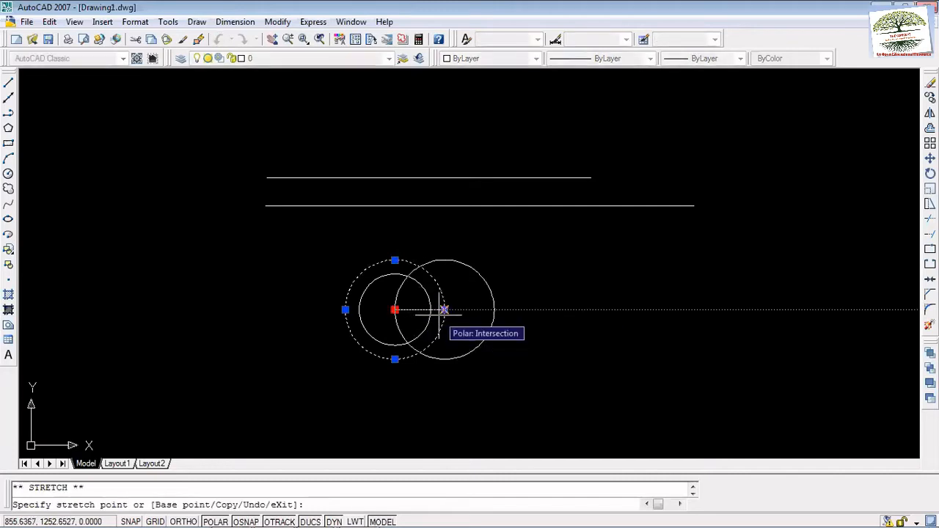
pyautogui.click(444, 310)
pyautogui.click(543, 310)
pyautogui.click(576, 349)
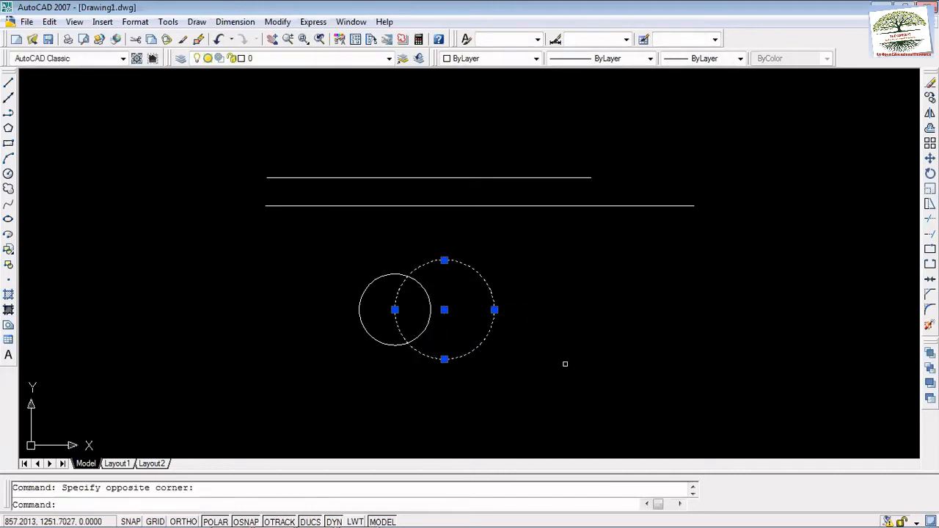
pyautogui.click(555, 397)
pyautogui.click(554, 397)
pyautogui.hotkey('shift', 'space')
pyautogui.click(690, 153)
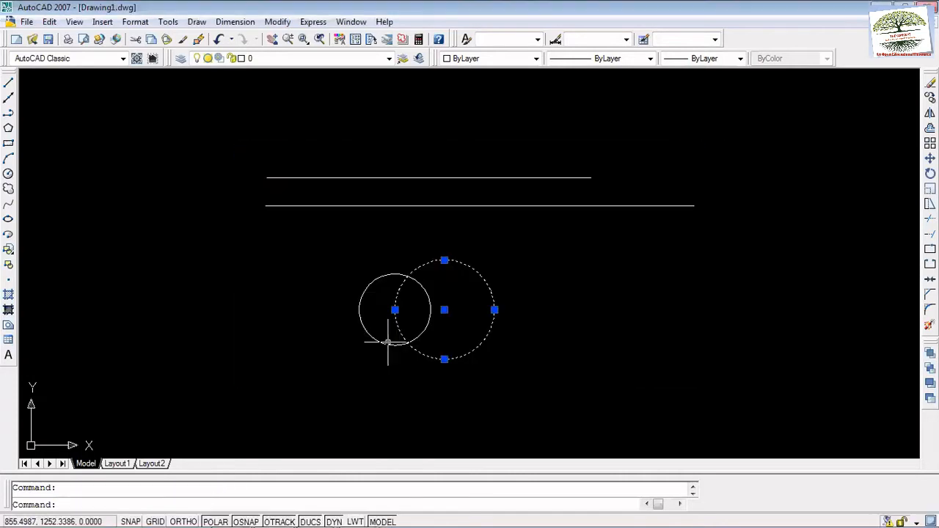
# Step: Rotate both circles 90° clockwise about the larger circle's centre so the smaller circle sits at its top
pyautogui.click(389, 340)
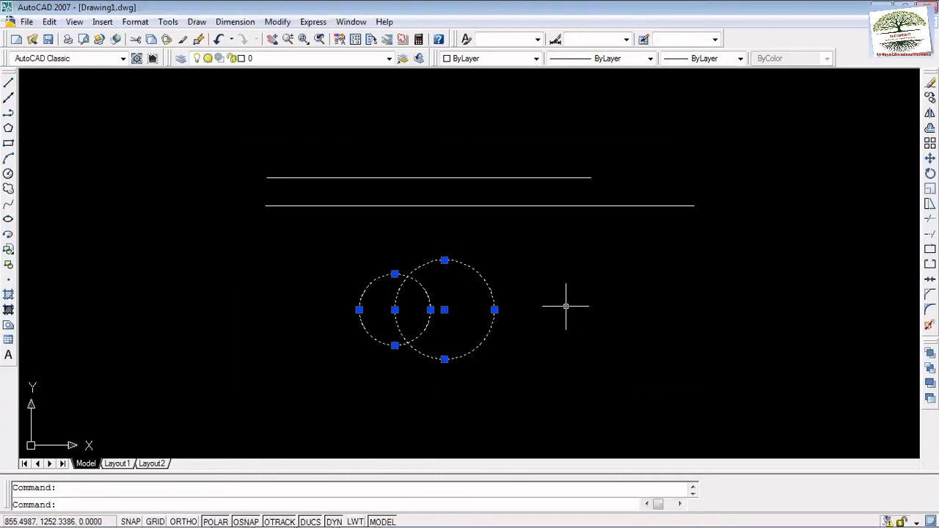
pyautogui.write('rotate')
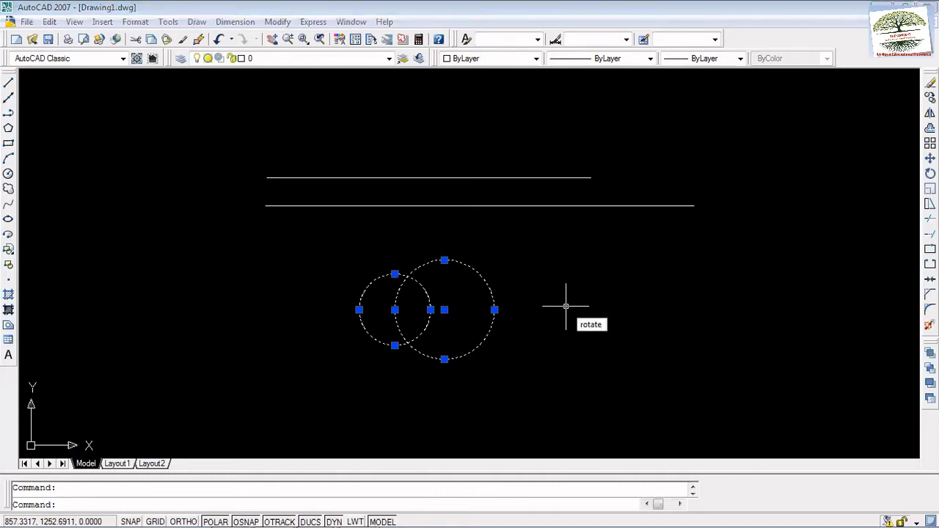
pyautogui.press('Return')
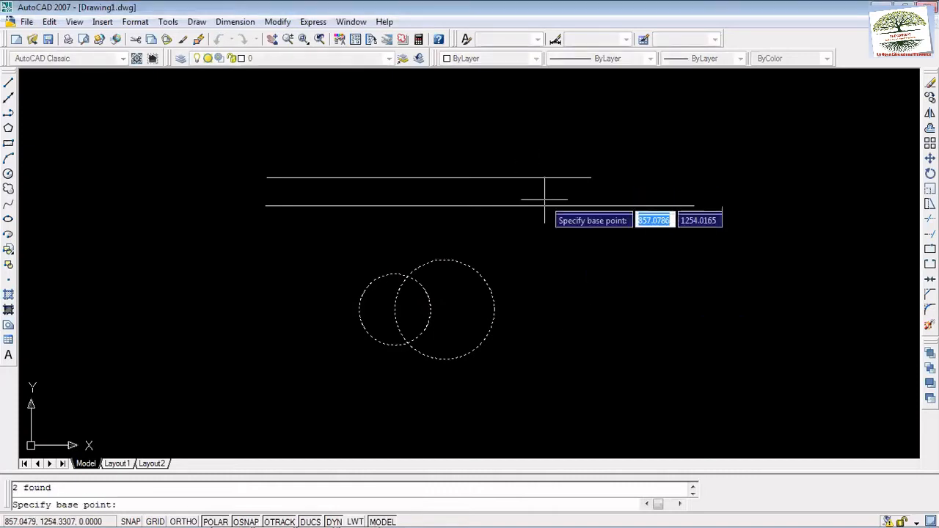
pyautogui.click(444, 310)
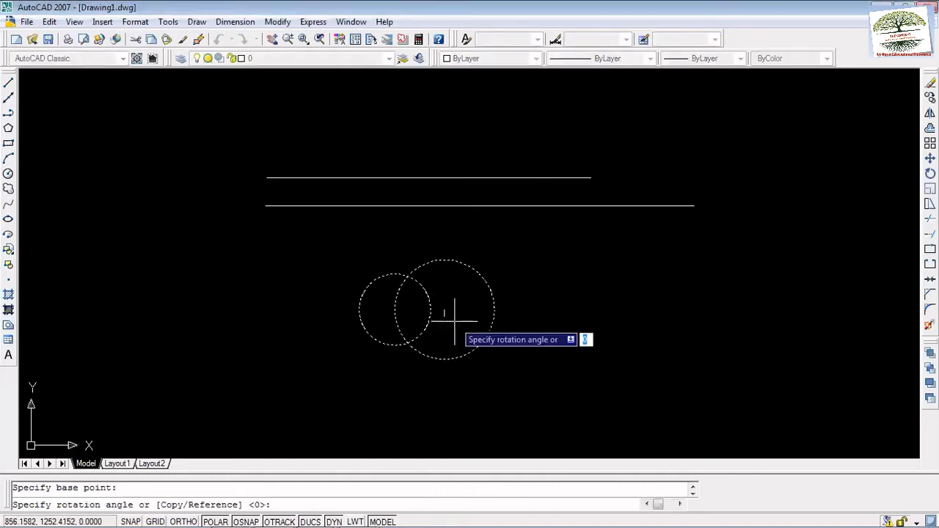
pyautogui.click(444, 359)
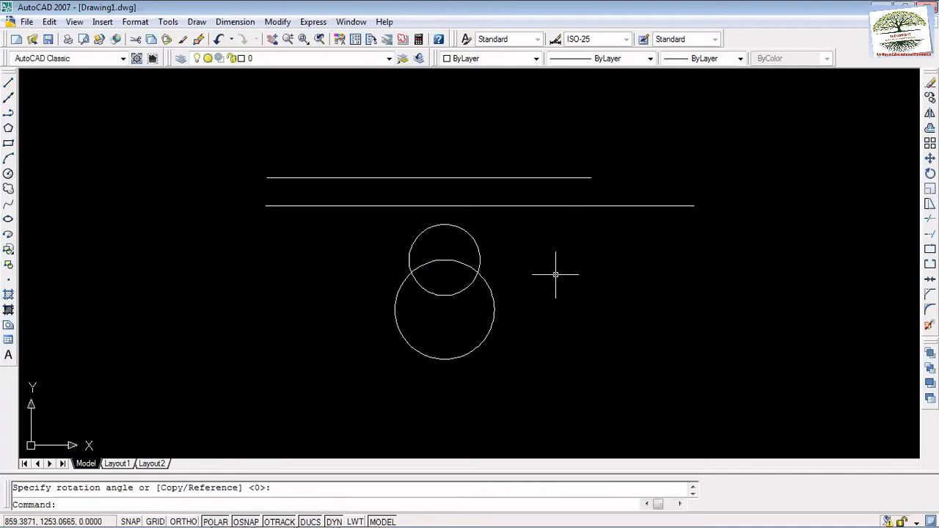
# Step: Trim the overlapping arcs inside the two circles, using both circles as cutting edges, to leave one figure-eight outline
pyautogui.click(931, 219)
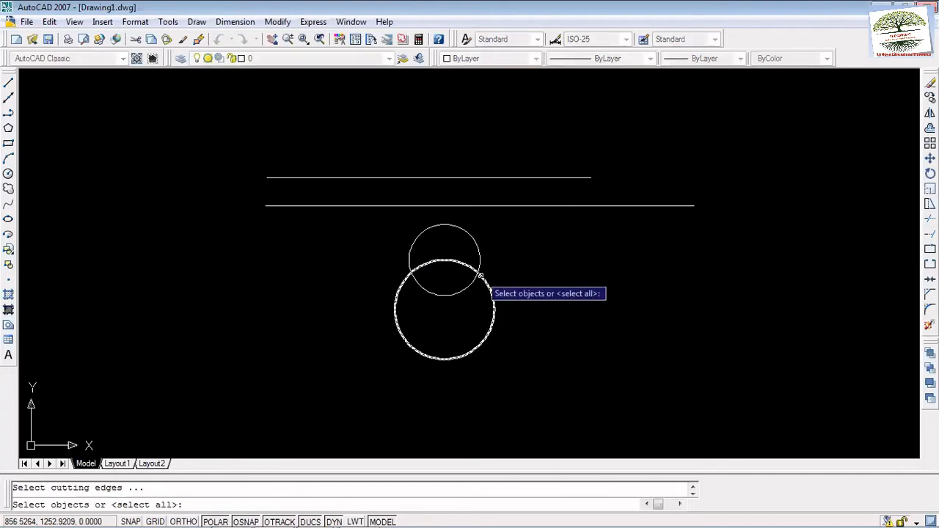
pyautogui.click(460, 294)
pyautogui.click(444, 260)
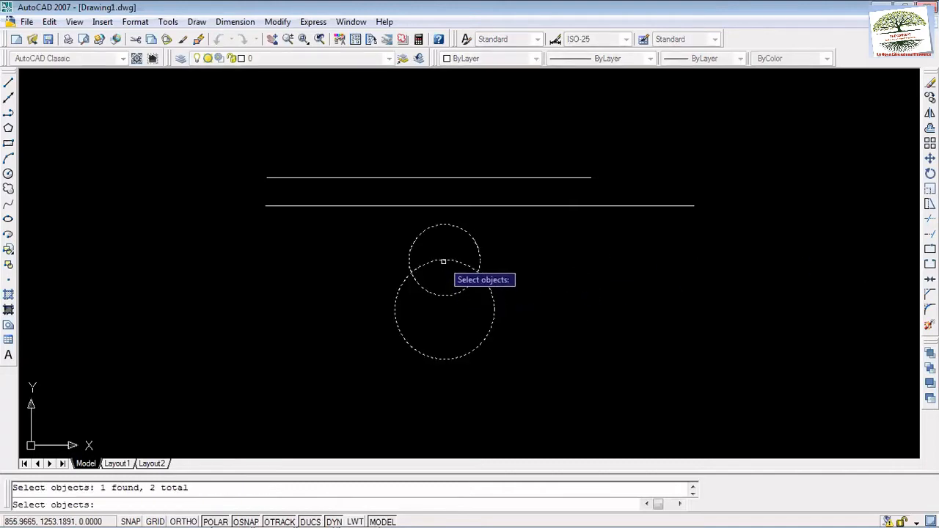
pyautogui.press('Return')
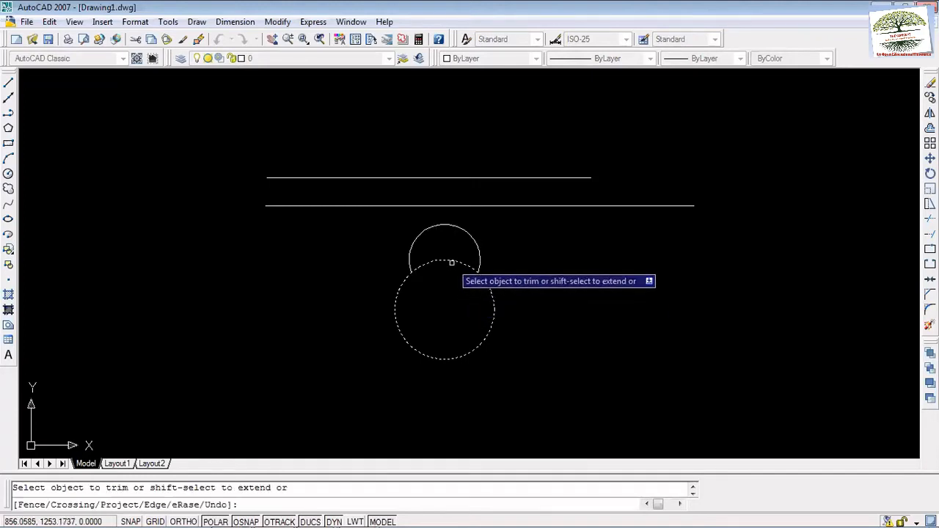
pyautogui.click(454, 267)
pyautogui.press('Escape')
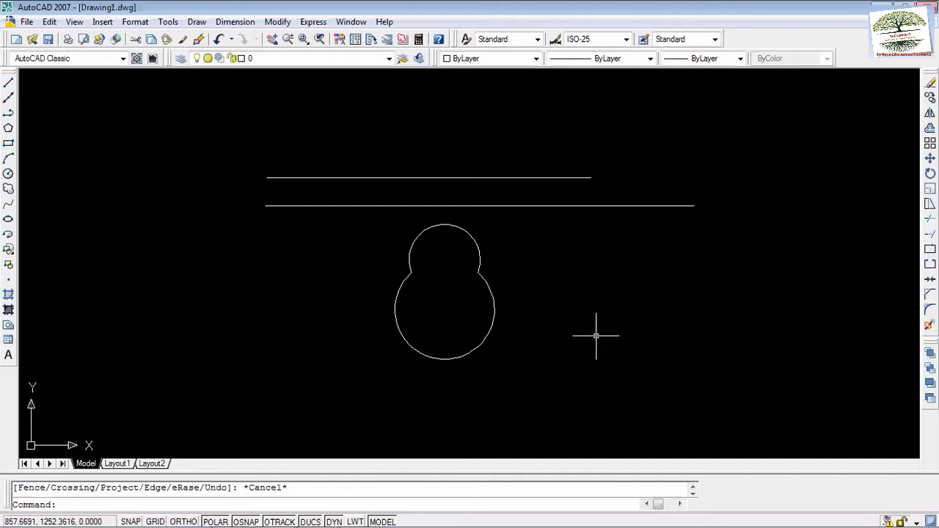
# Step: Undo the trim, the rotation of both circles and the move of the larger circle
pyautogui.hotkey('ctrl', 'z')
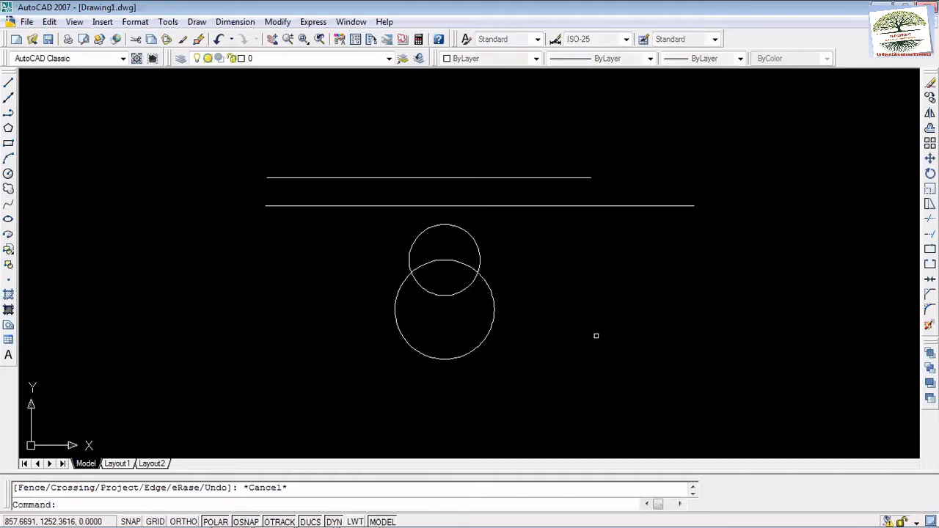
pyautogui.write('zzzzzz')
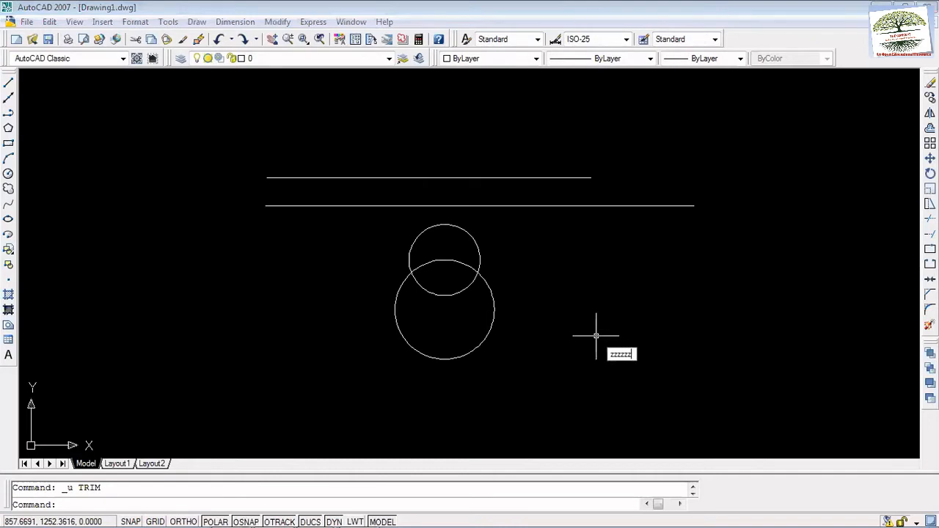
pyautogui.press('BackSpace')
pyautogui.press('BackSpace')
pyautogui.press('BackSpace')
pyautogui.press('BackSpace')
pyautogui.press('BackSpace')
pyautogui.press('BackSpace')
pyautogui.hotkey('ctrl', 'z')
pyautogui.press('BackSpace')
pyautogui.press('Escape')
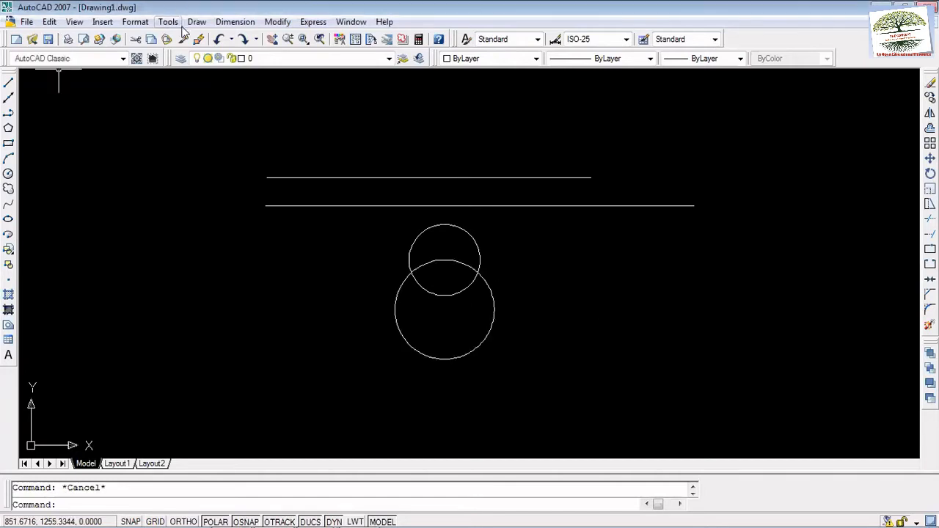
pyautogui.click(216, 40)
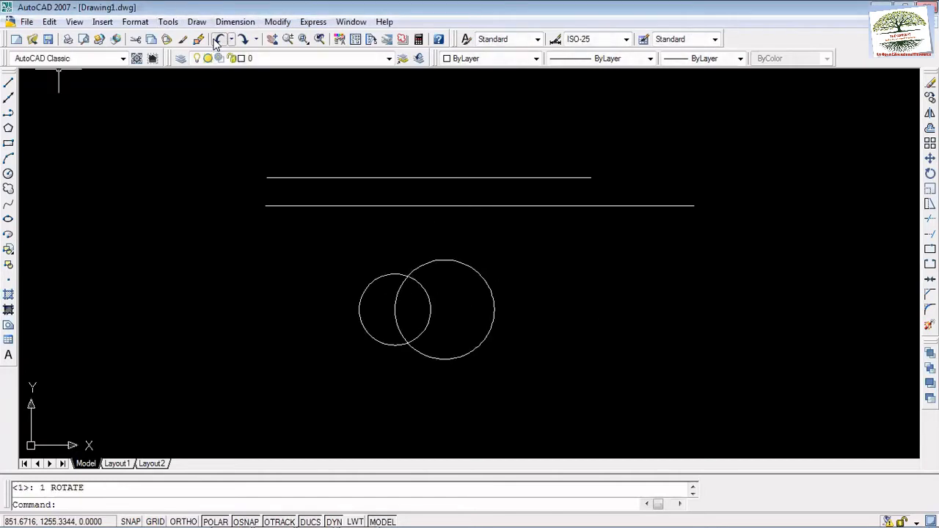
pyautogui.click(217, 41)
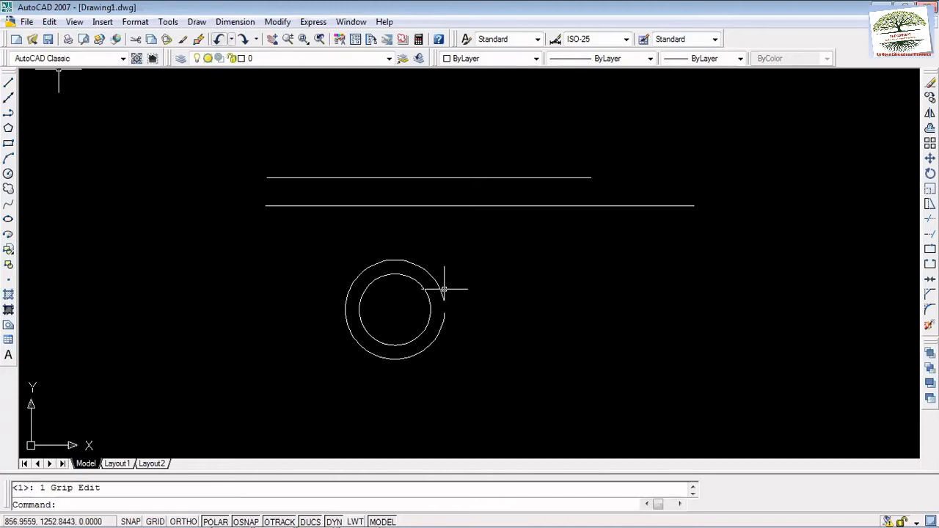
# Step: Move the larger circle horizontally by its centre onto its original right quadrant
pyautogui.click(430, 273)
pyautogui.click(394, 309)
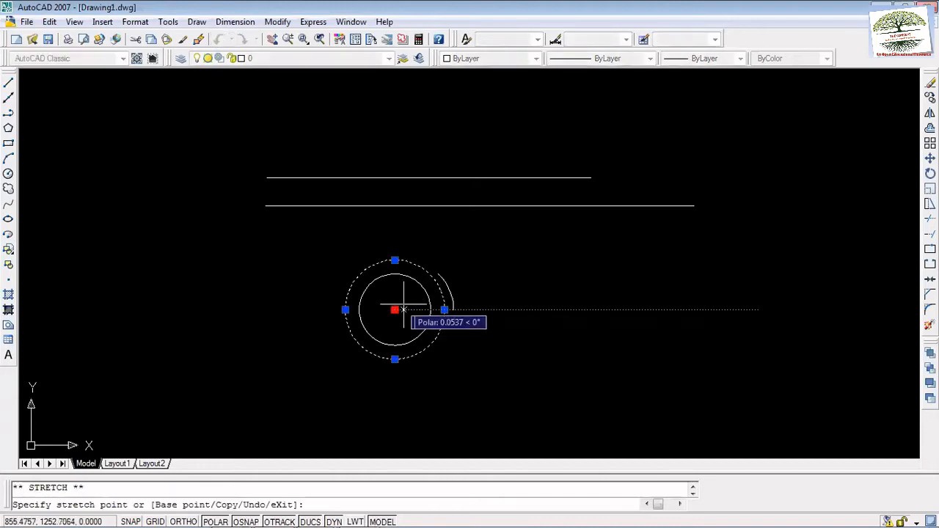
pyautogui.click(444, 310)
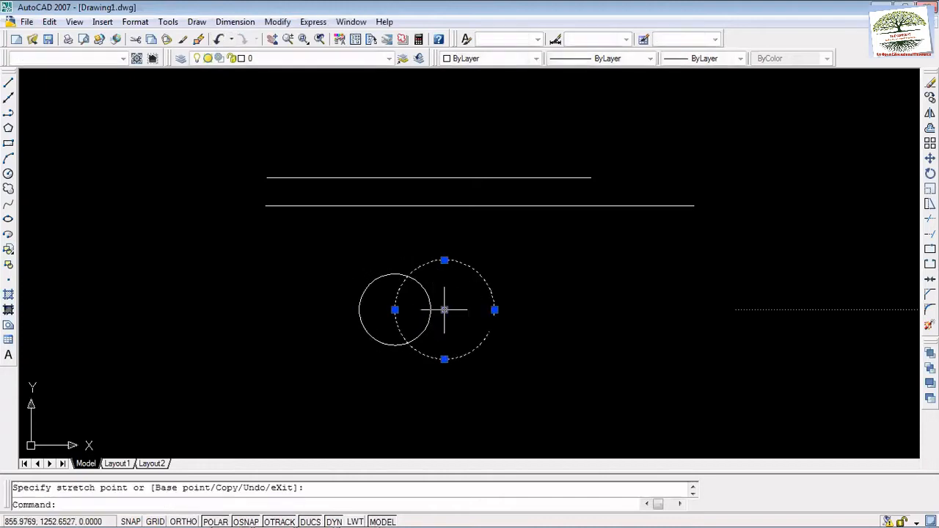
# Step: Rotate both circles 90° clockwise about the larger circle's centre, placing the smaller circle above it
pyautogui.click(376, 341)
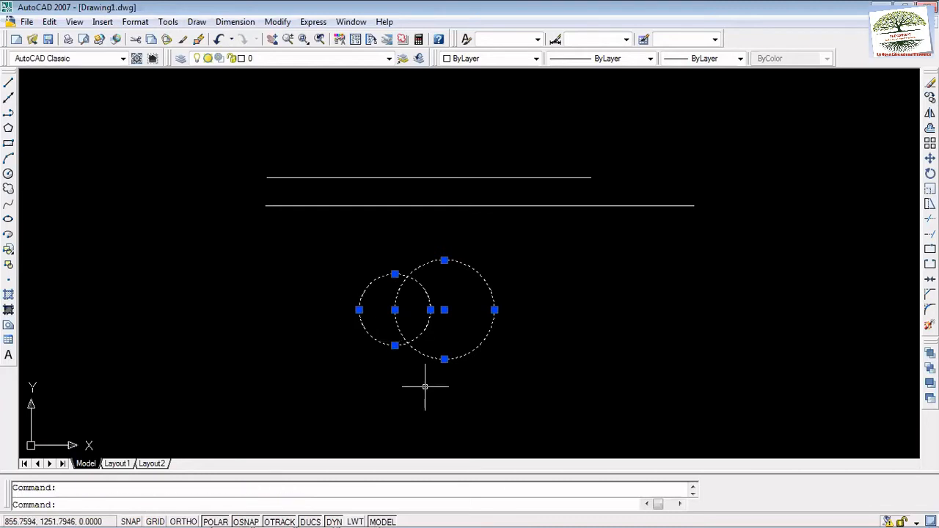
pyautogui.write('rotate')
pyautogui.press('Return')
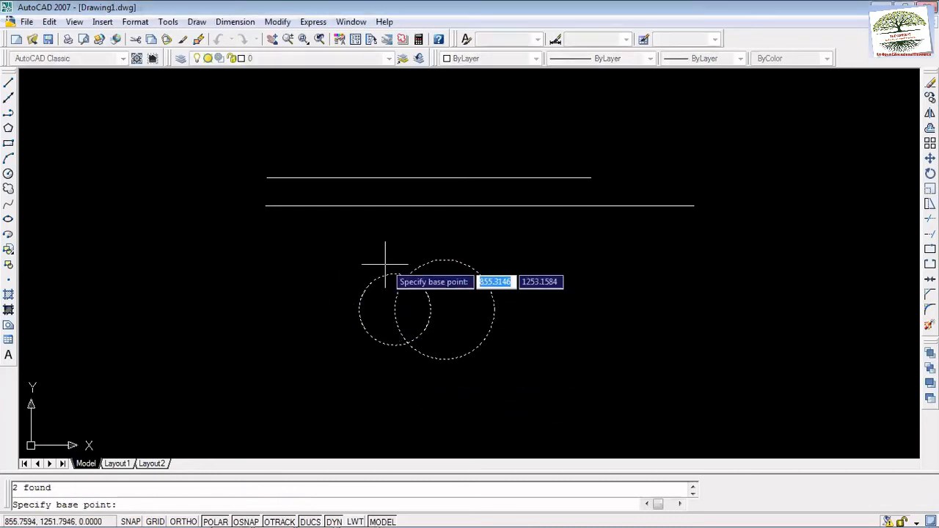
pyautogui.click(446, 308)
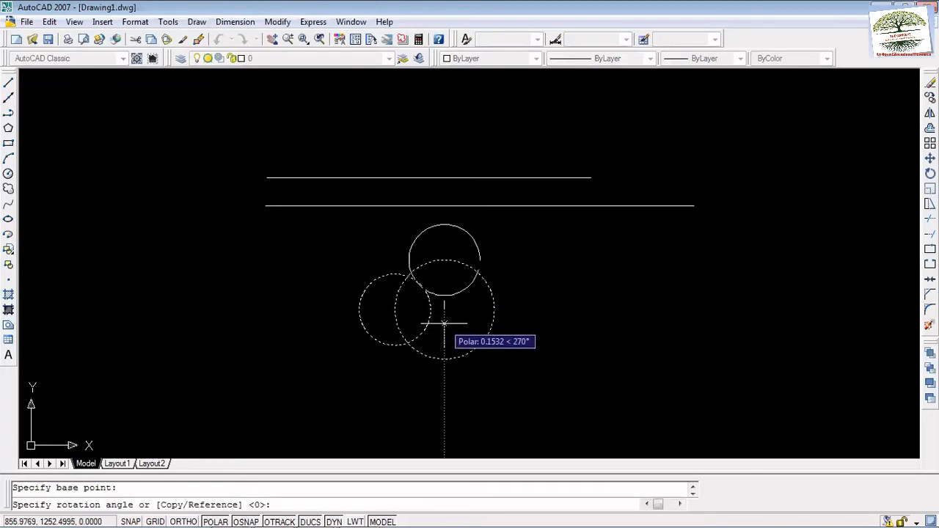
pyautogui.press('Return')
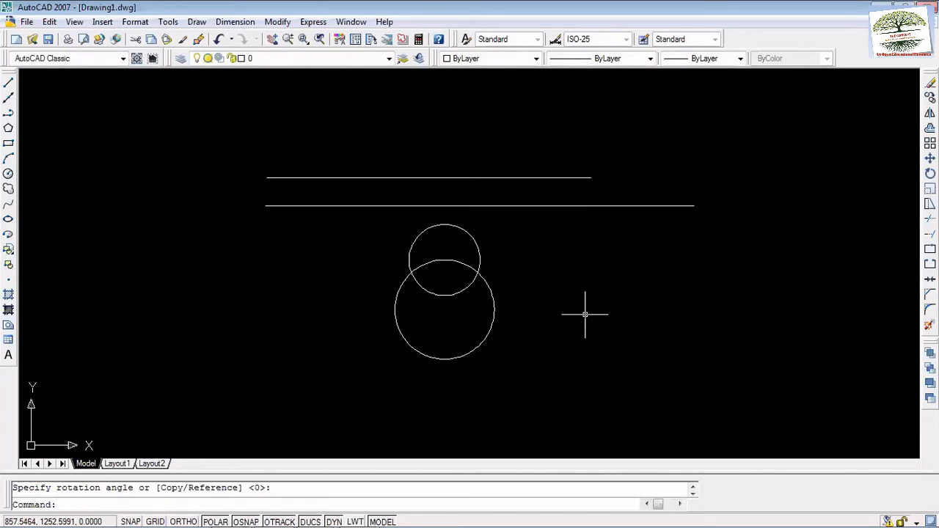
# Step: Trim both arcs inside the circles' overlap, using all objects as cutting edges, to leave a single figure-eight outline
pyautogui.write('tr')
pyautogui.press('Return')
pyautogui.press('Return')
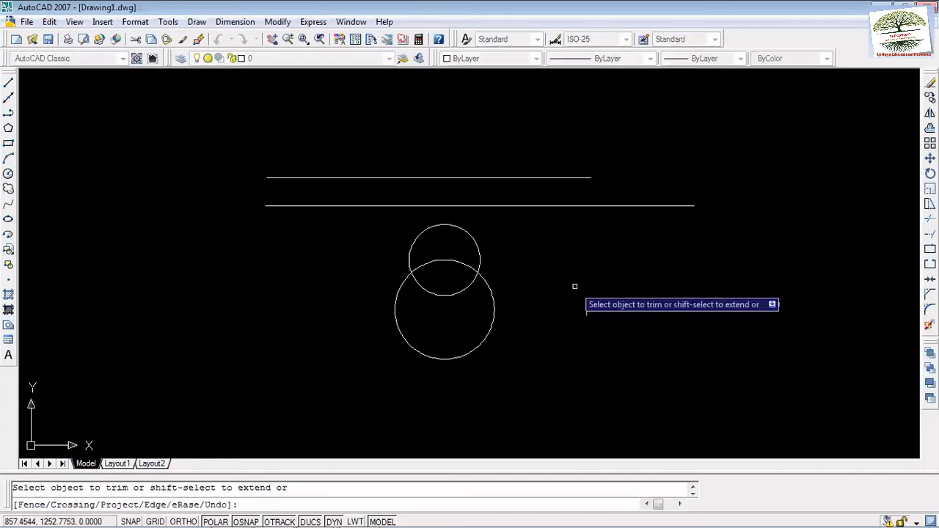
pyautogui.click(464, 288)
pyautogui.click(458, 262)
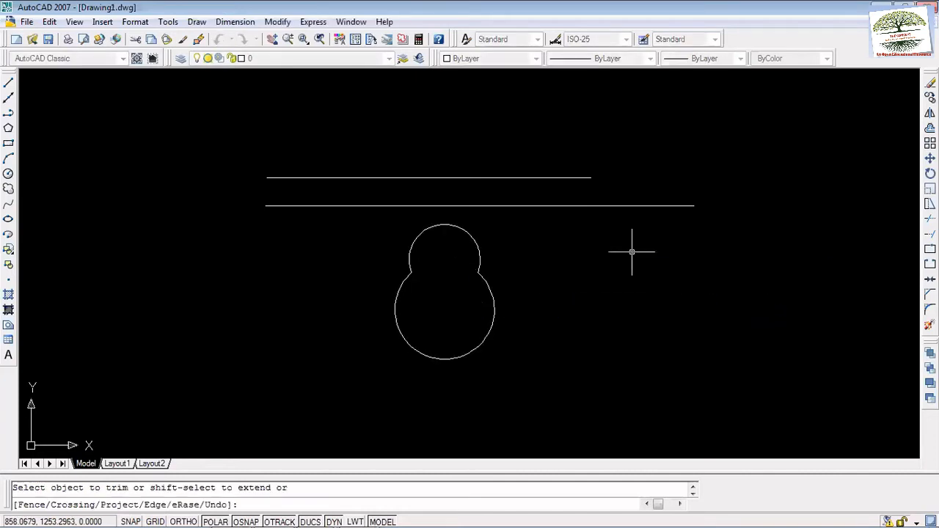
pyautogui.press('Escape')
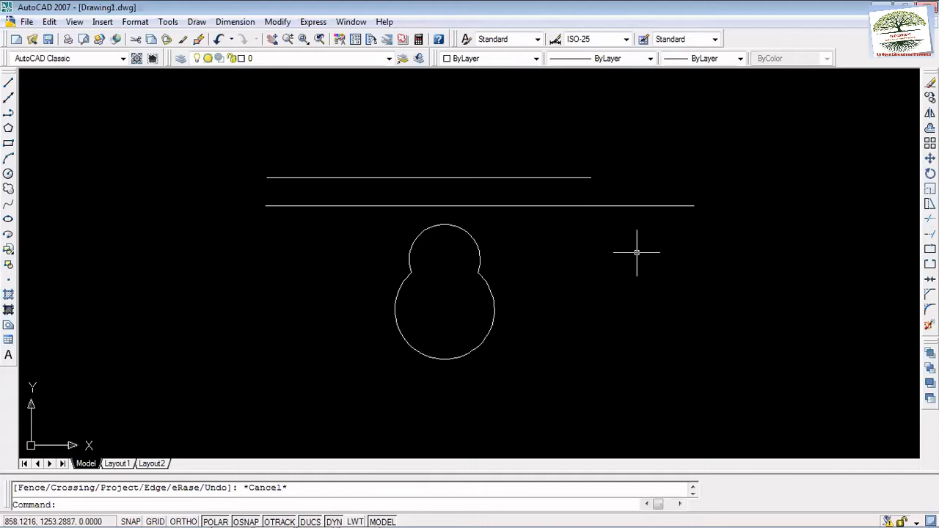
# Step: Erase all objects from the drawing
pyautogui.hotkey('ctrl', 'a')
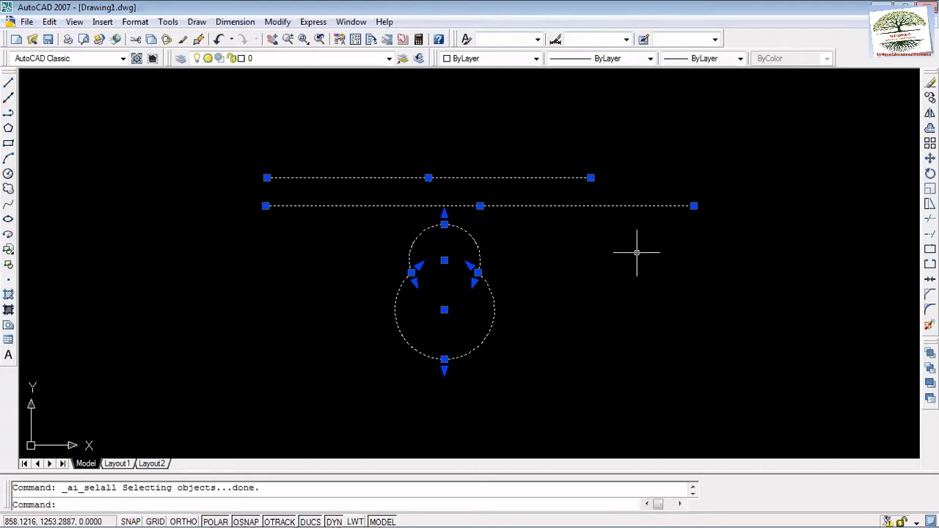
pyautogui.press('Delete')
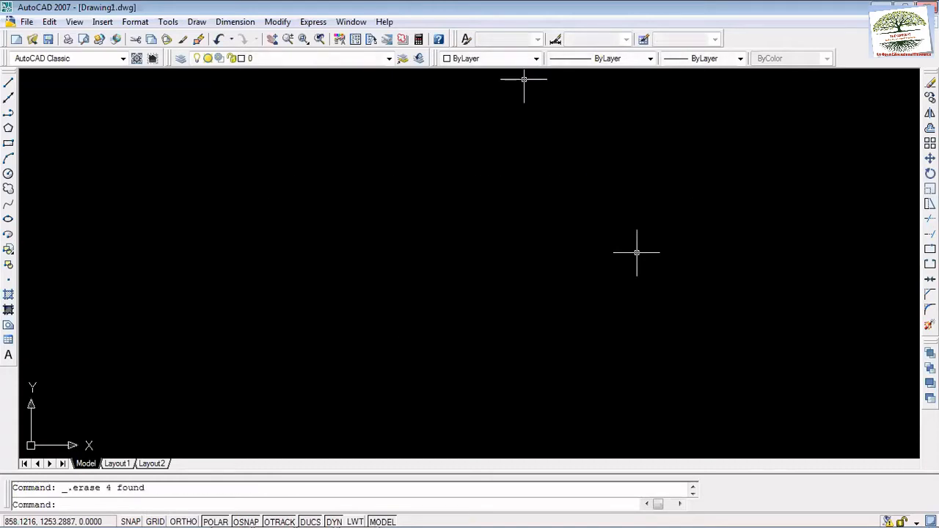
# Step: Try to draw a line 100 units long in the empty drawing
pyautogui.click(8, 83)
pyautogui.click(194, 229)
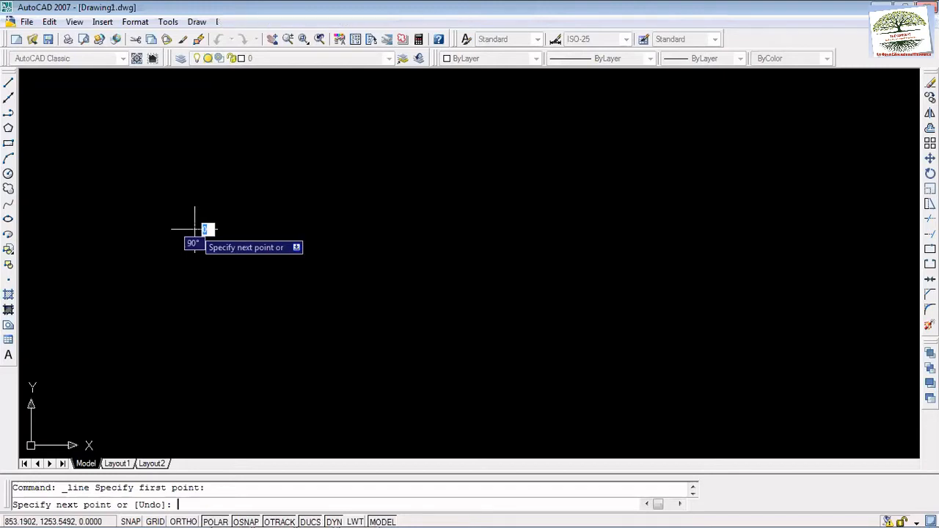
pyautogui.write('100')
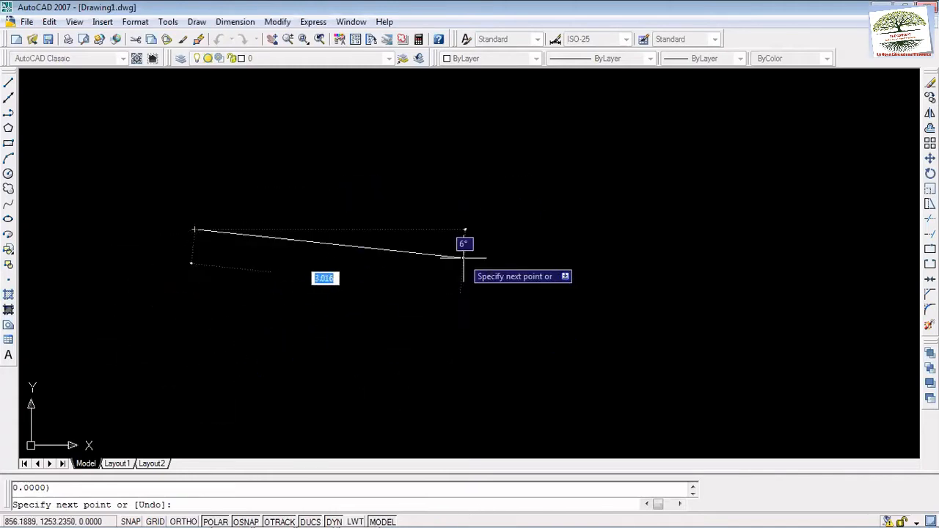
pyautogui.press('Escape')
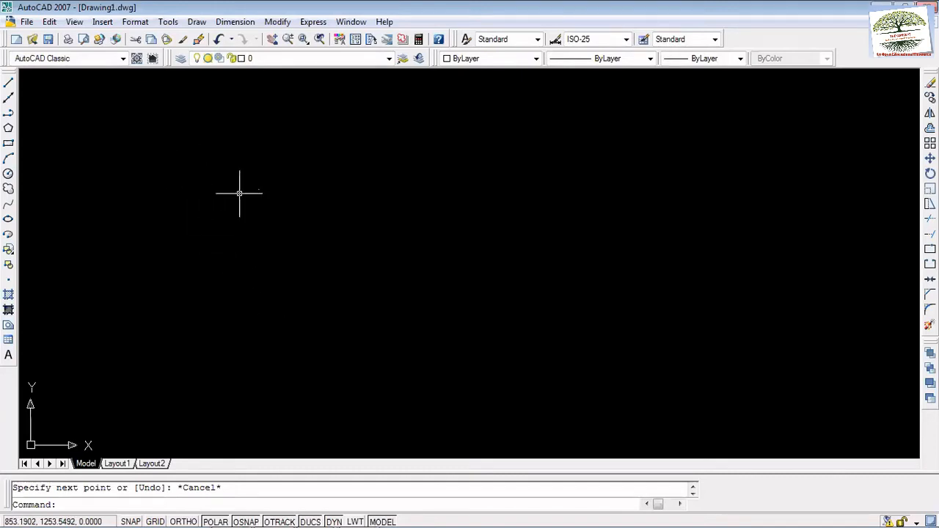
# Step: Fit the view to the drawing extents and draw a horizontal line 100 units long
pyautogui.scroll(10, 245, 187)
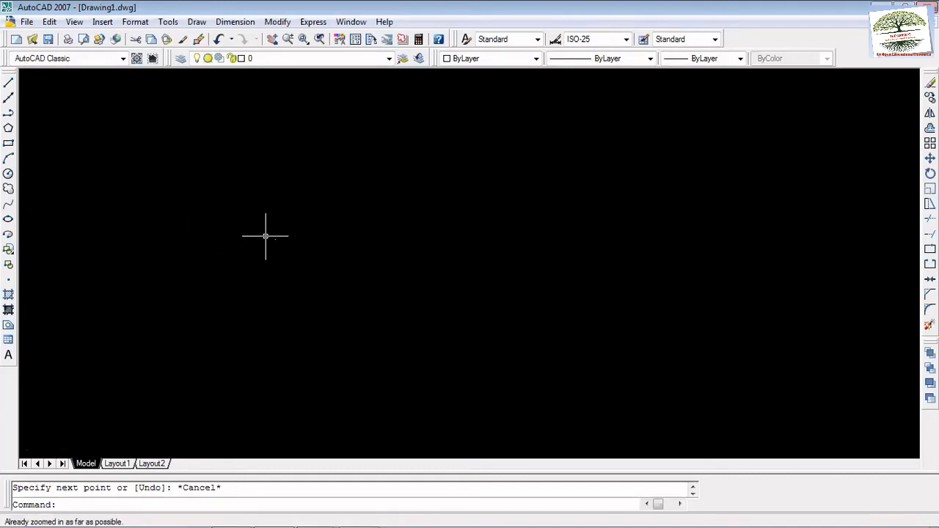
pyautogui.middleClick(358, 210)
pyautogui.middleClick(357, 211)
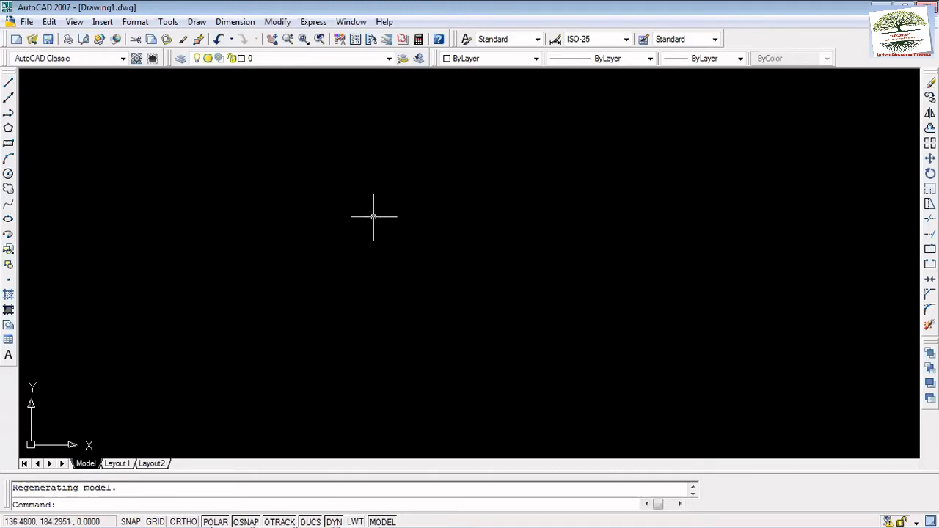
pyautogui.click(8, 83)
pyautogui.click(169, 215)
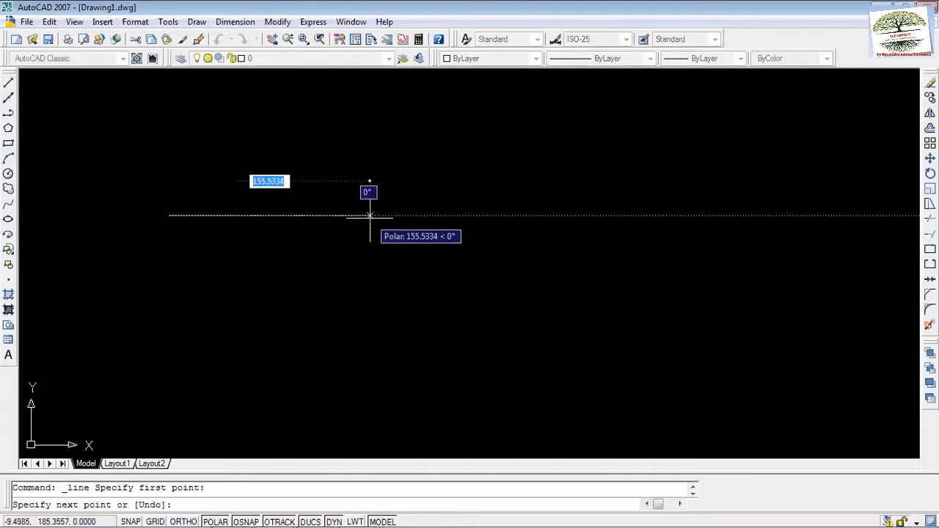
pyautogui.write('10')
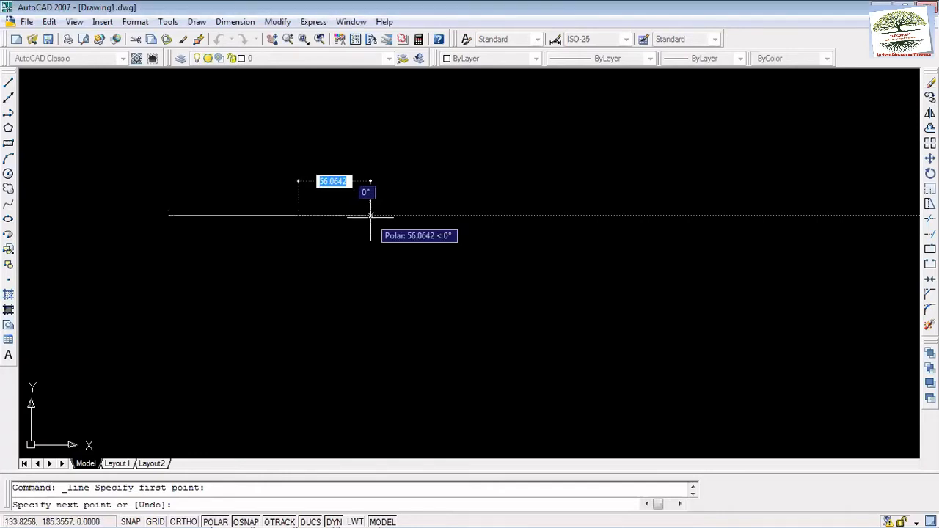
pyautogui.press('Return')
pyautogui.press('Escape')
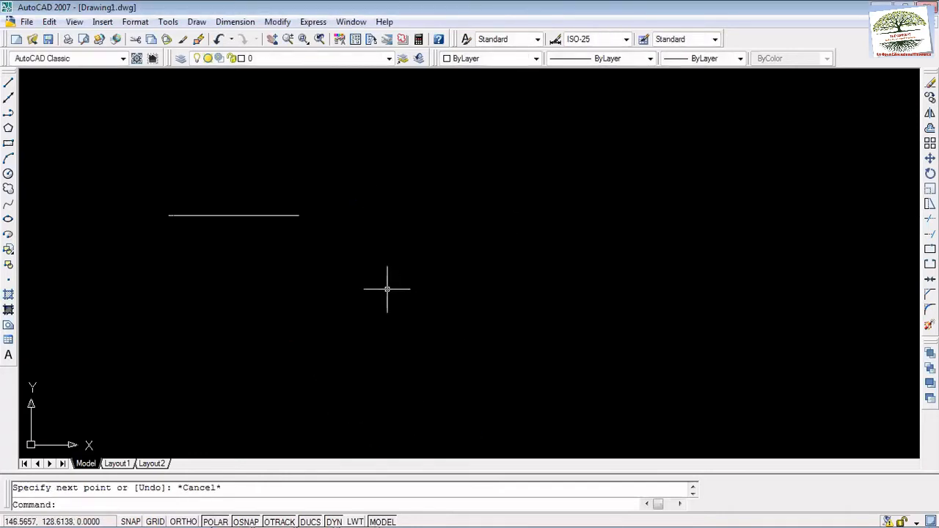
# Step: Draw a longer horizontal line above and to the right of the 100-unit line
pyautogui.click(8, 83)
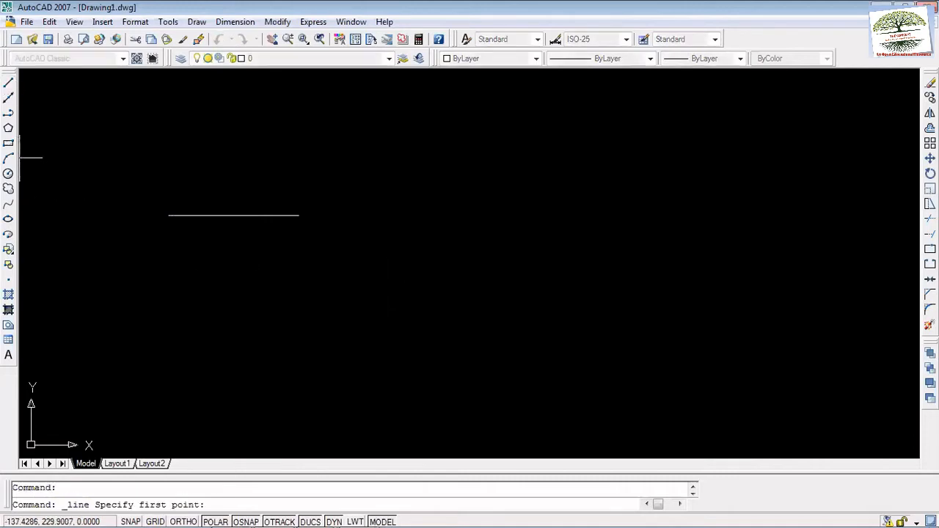
pyautogui.click(356, 166)
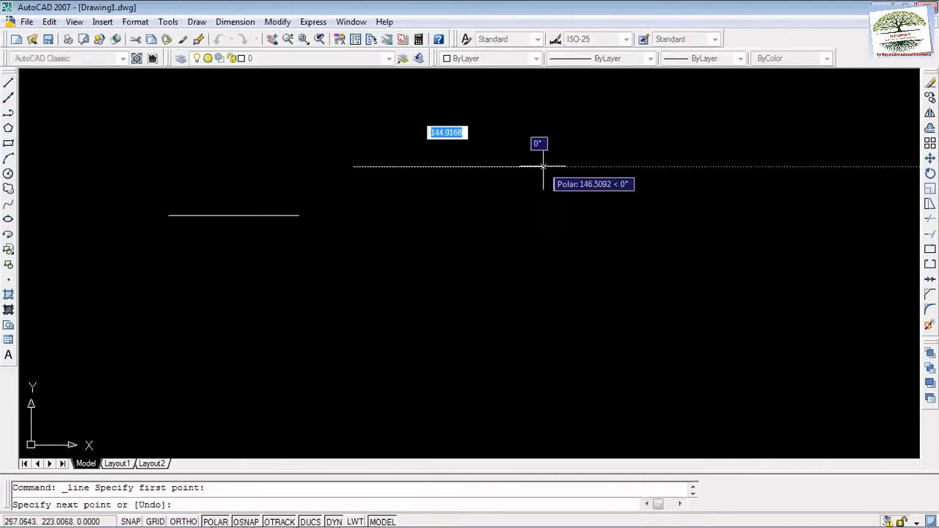
pyautogui.click(595, 167)
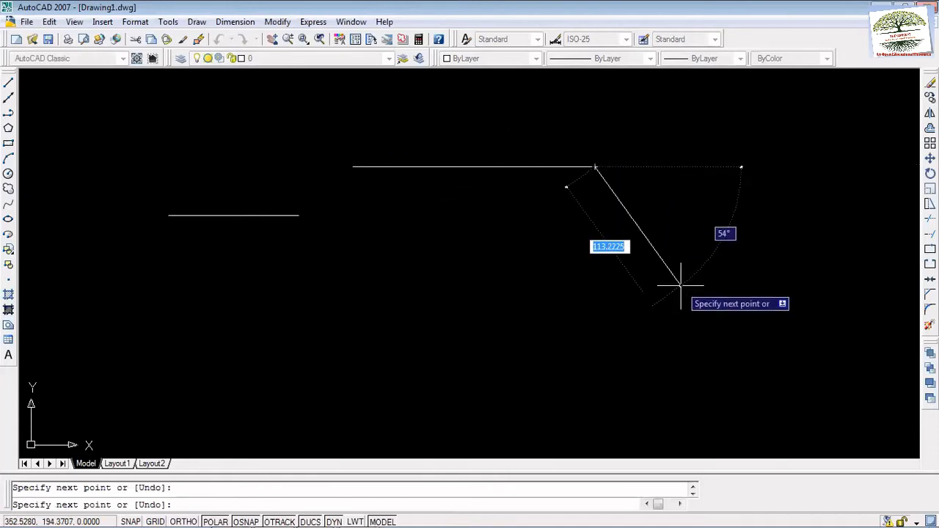
pyautogui.press('Escape')
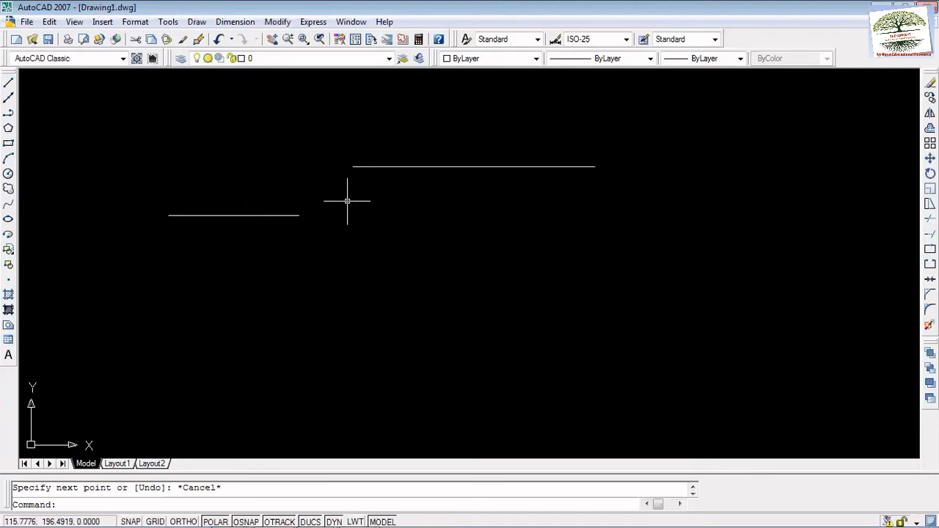
# Step: Stretch the upper line's left endpoint horizontally to the left until it lies above the lower line
pyautogui.click(367, 169)
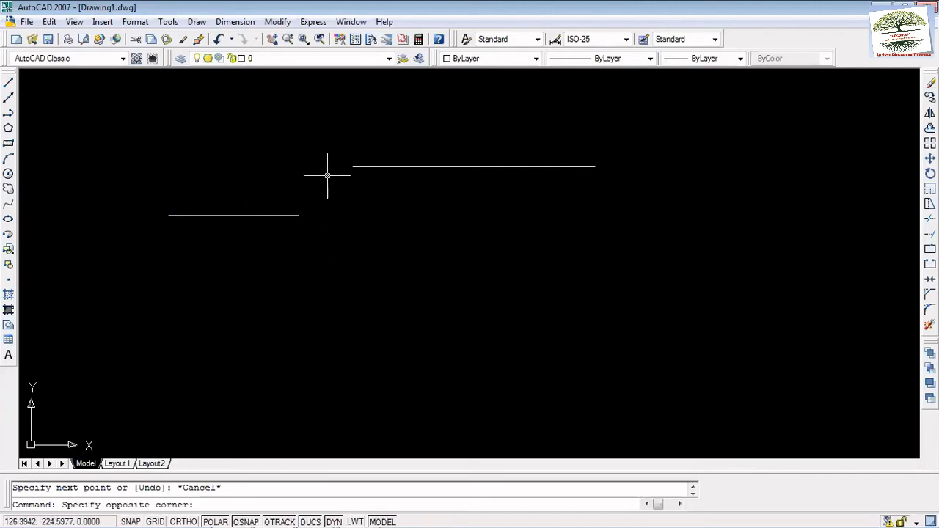
pyautogui.click(364, 165)
pyautogui.click(353, 167)
pyautogui.click(251, 167)
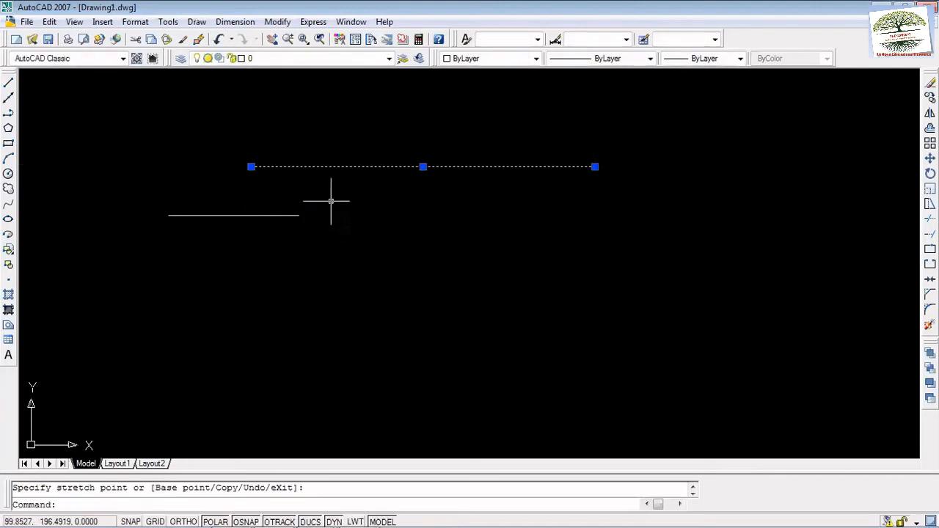
pyautogui.press('Escape')
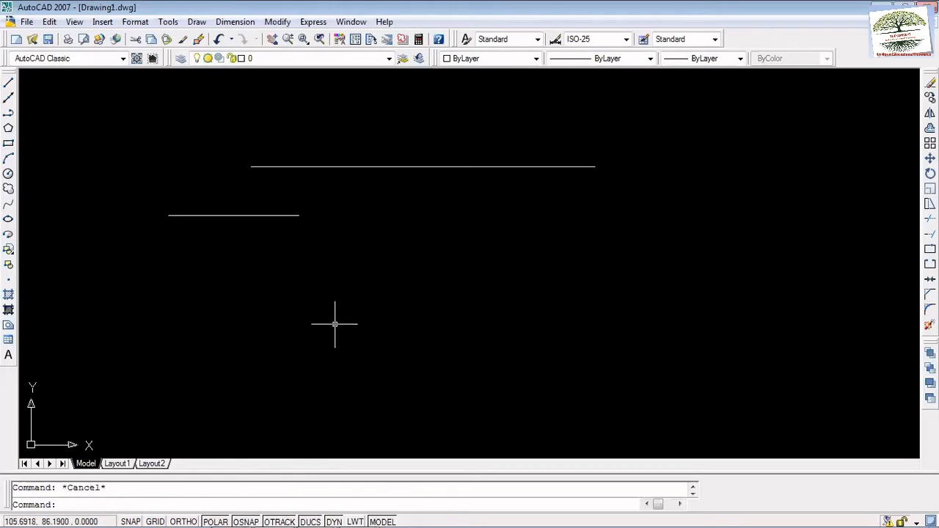
# Step: Draw a vertical line from the upper line's left endpoint down to its intersection with the lower line
pyautogui.click(9, 83)
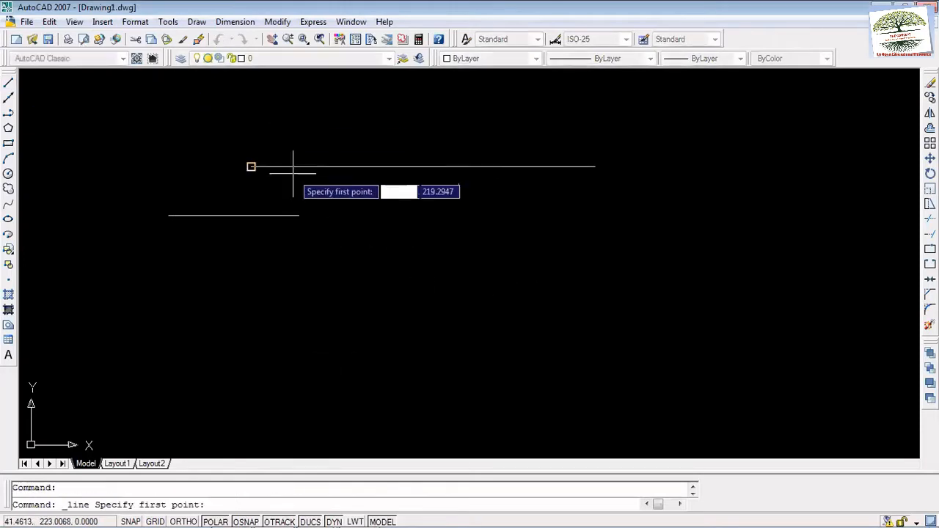
pyautogui.click(251, 167)
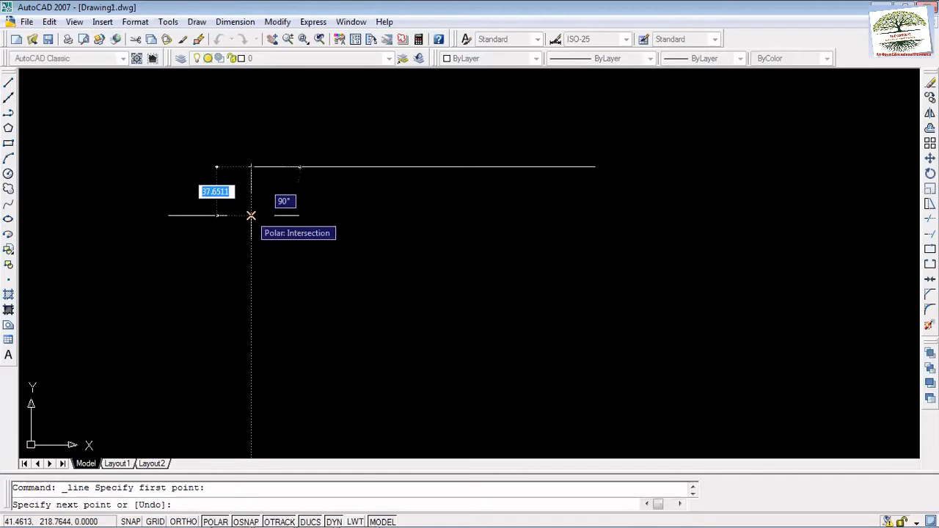
pyautogui.click(251, 215)
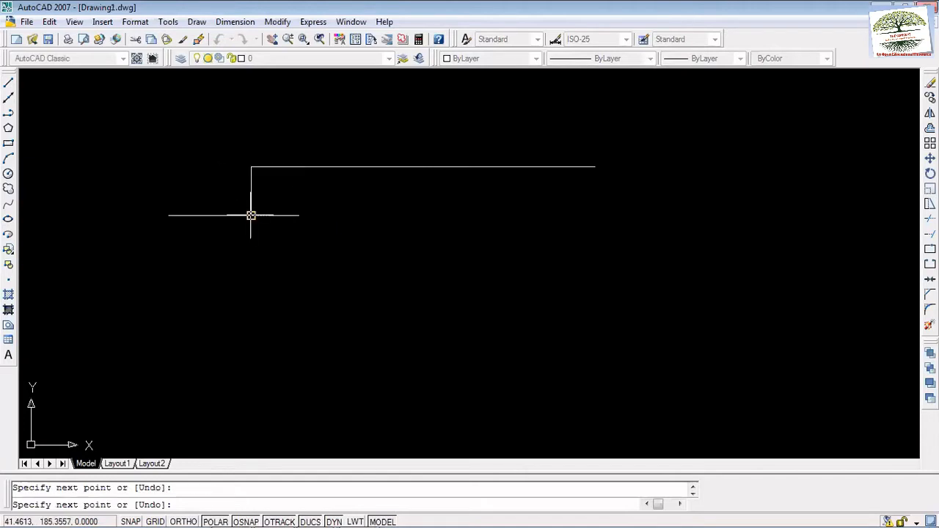
pyautogui.press('Escape')
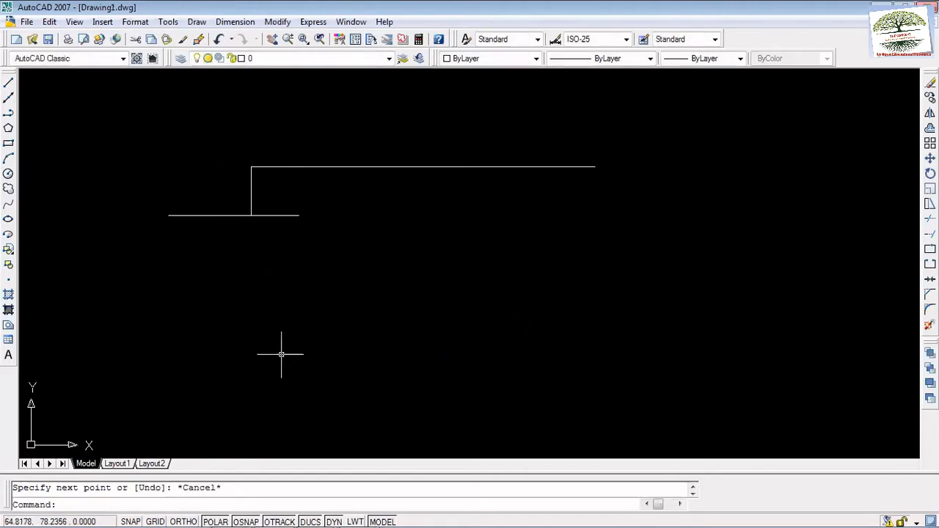
# Step: Draw a horizontal line 1000 units long below the existing lines
pyautogui.click(9, 83)
pyautogui.click(292, 305)
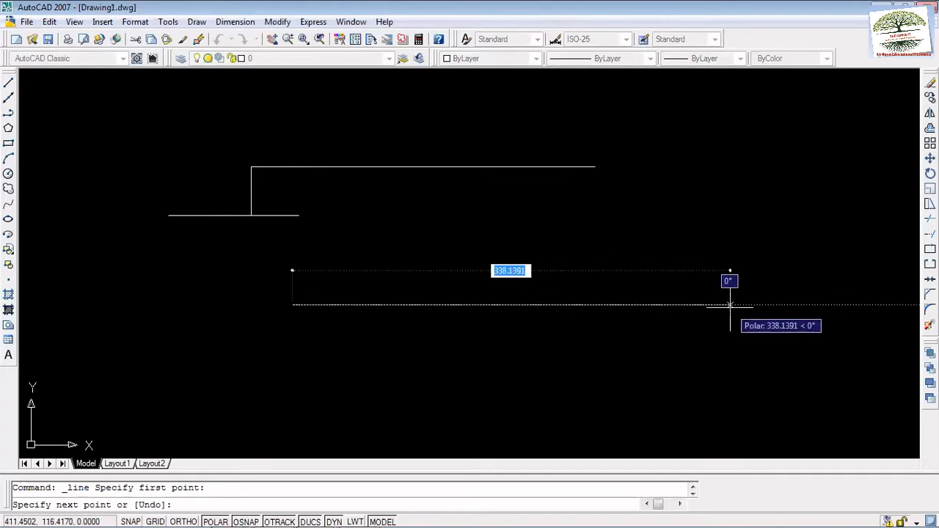
pyautogui.write('1000')
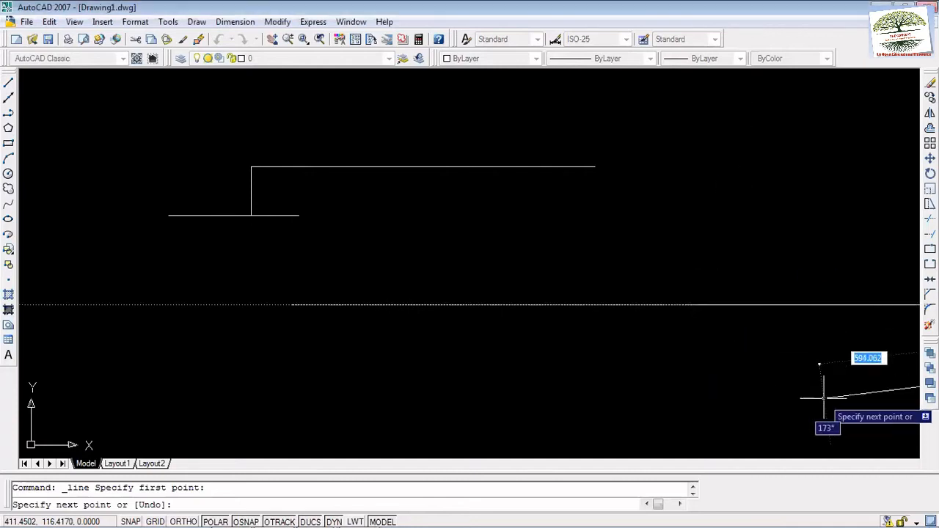
pyautogui.press('Return')
pyautogui.press('Escape')
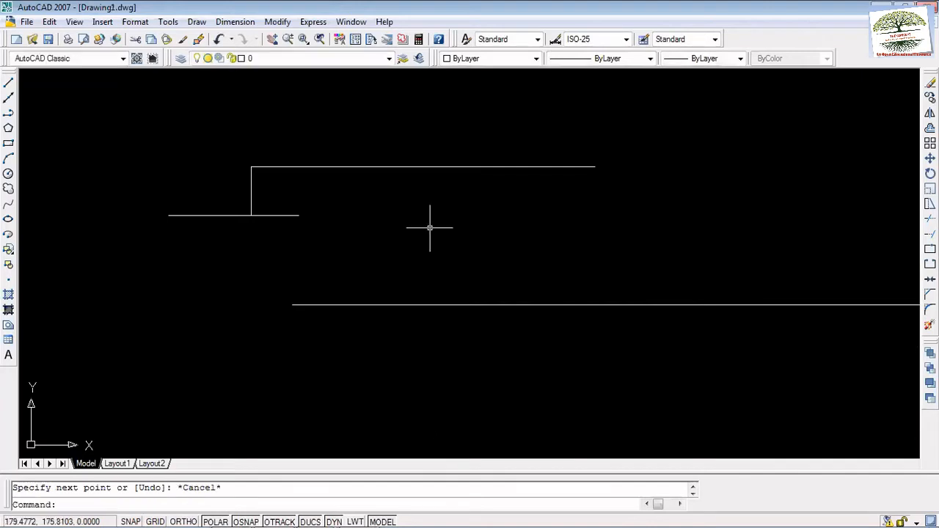
# Step: Add a quick dimension to the 1000-unit line, placing the dimension line below it
pyautogui.scroll(-4, 533, 116)
pyautogui.scroll(-1, 541, 242)
pyautogui.moveTo(553, 241); pyautogui.dragTo(374, 288, button='middle')
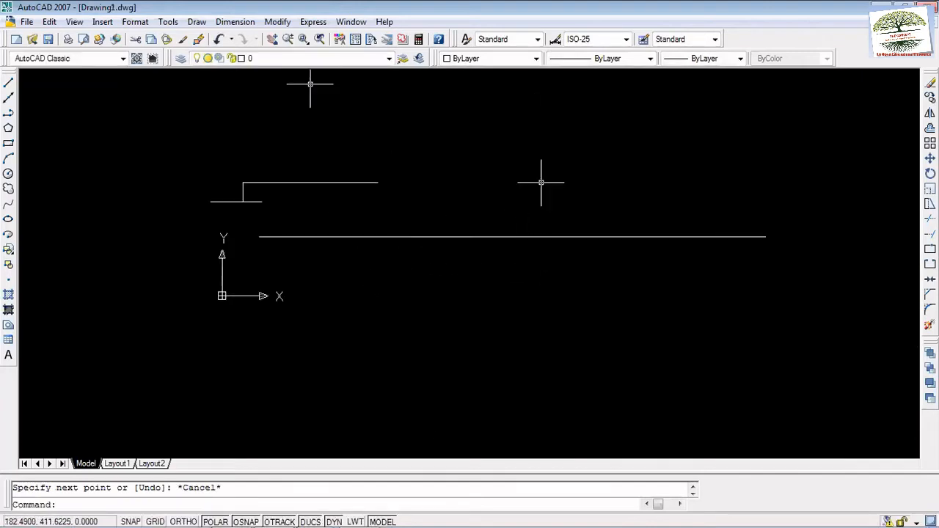
pyautogui.click(233, 23)
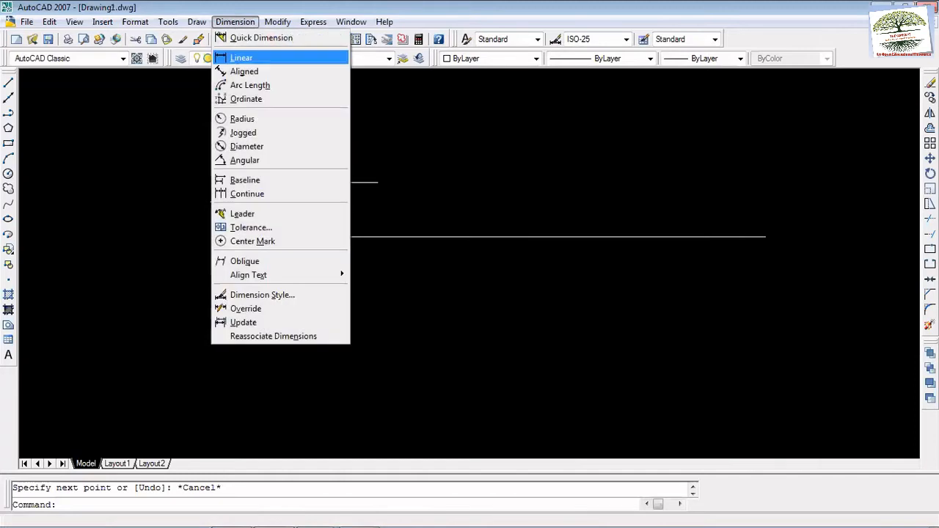
pyautogui.click(287, 39)
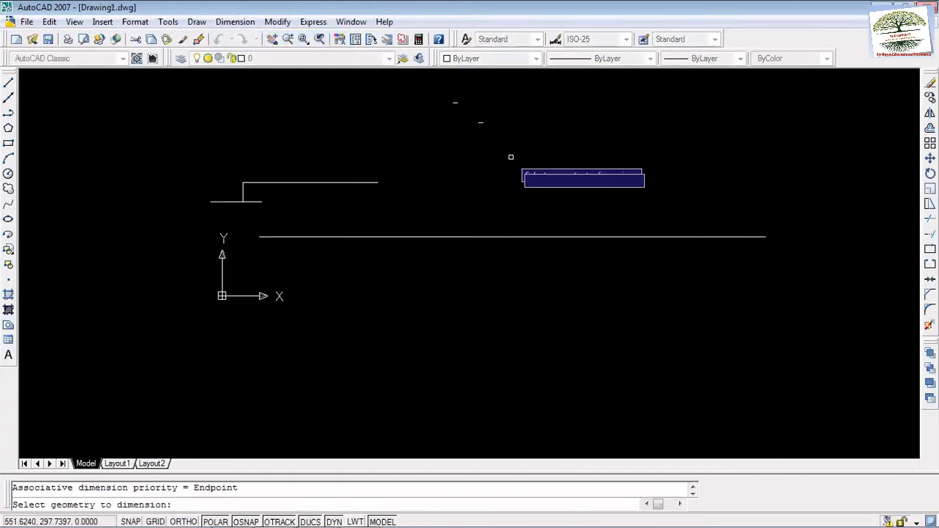
pyautogui.click(506, 236)
pyautogui.press('Return')
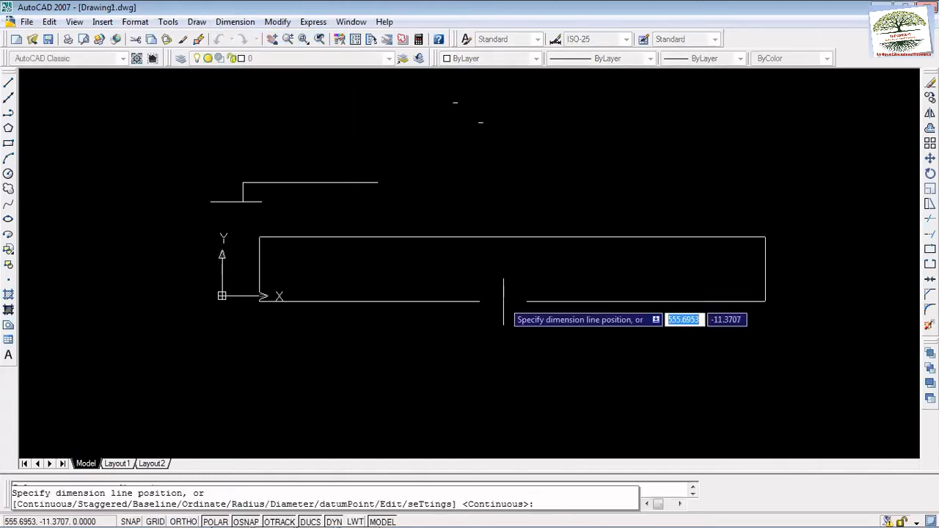
pyautogui.click(504, 300)
pyautogui.scroll(5, 507, 304)
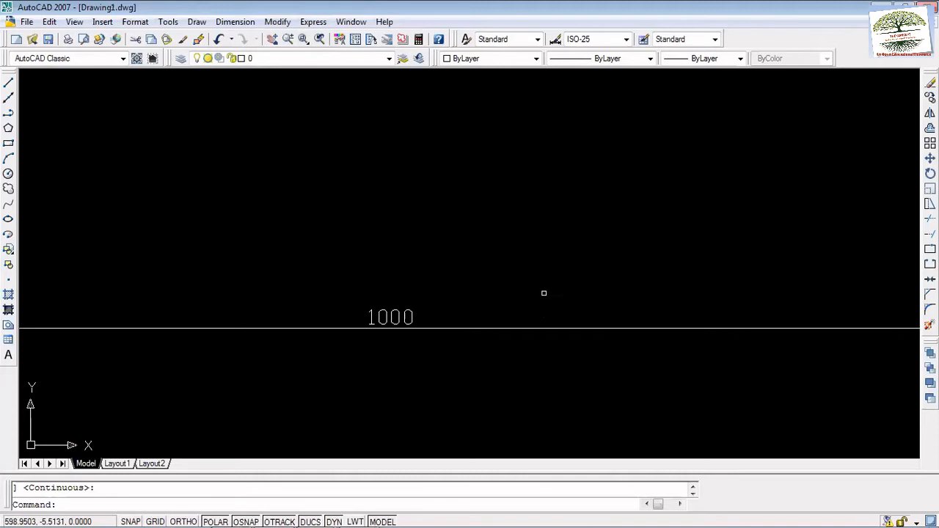
# Step: Erase everything in the drawing and draw a vertical construction line
pyautogui.hotkey('ctrl', 'a')
pyautogui.press('Delete')
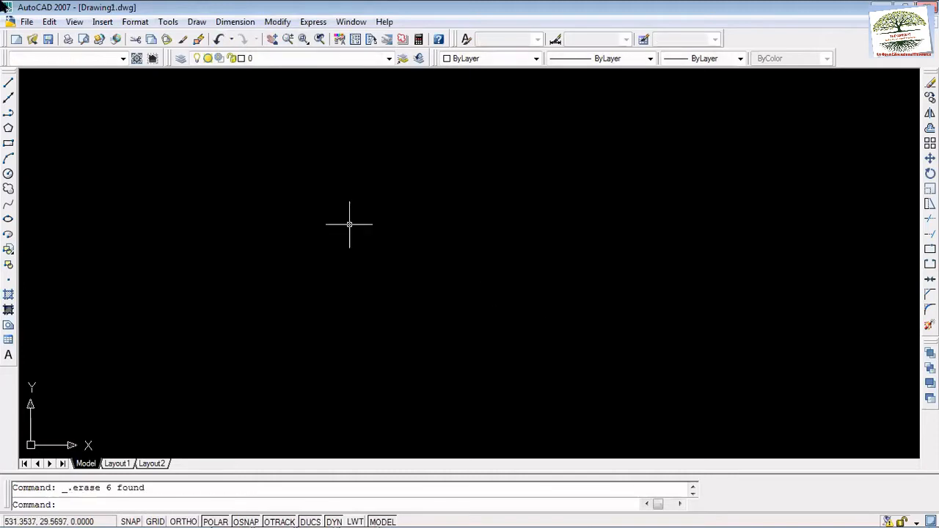
pyautogui.click(8, 99)
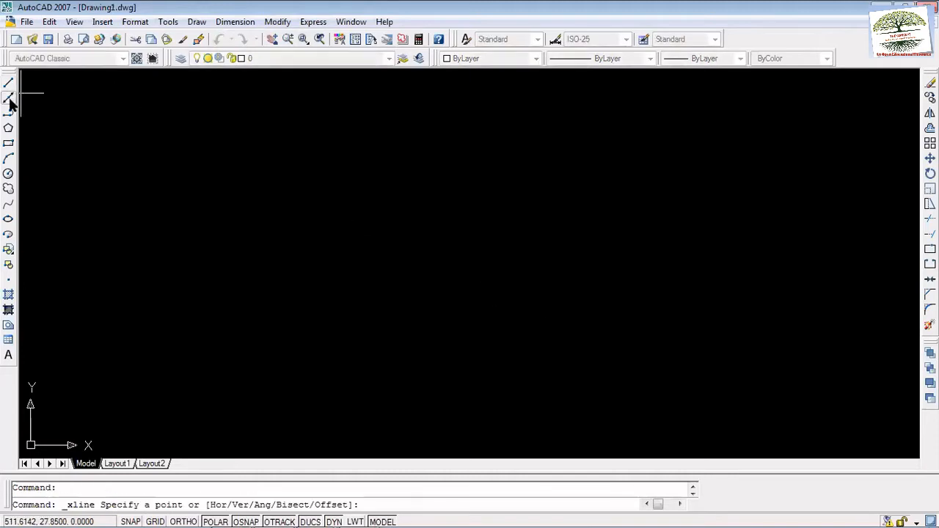
pyautogui.click(427, 235)
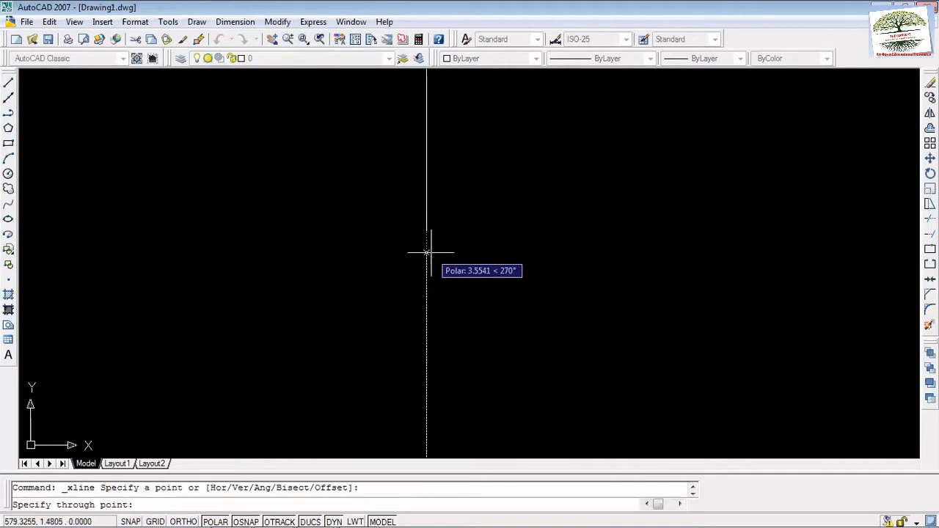
pyautogui.click(426, 254)
# Step: Add construction lines at many different angles through the vertical line's root point, forming a full star pattern
pyautogui.click(423, 247)
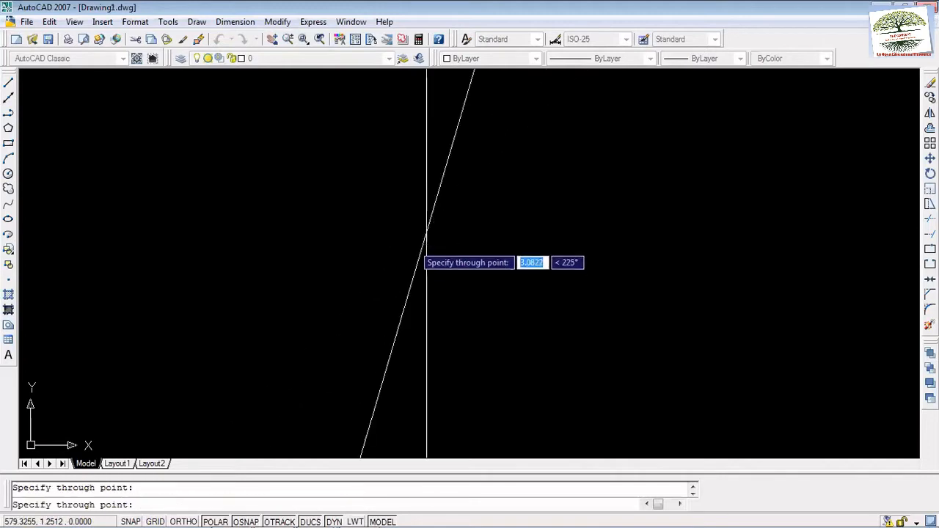
pyautogui.click(418, 243)
pyautogui.click(411, 234)
pyautogui.click(412, 223)
pyautogui.click(416, 213)
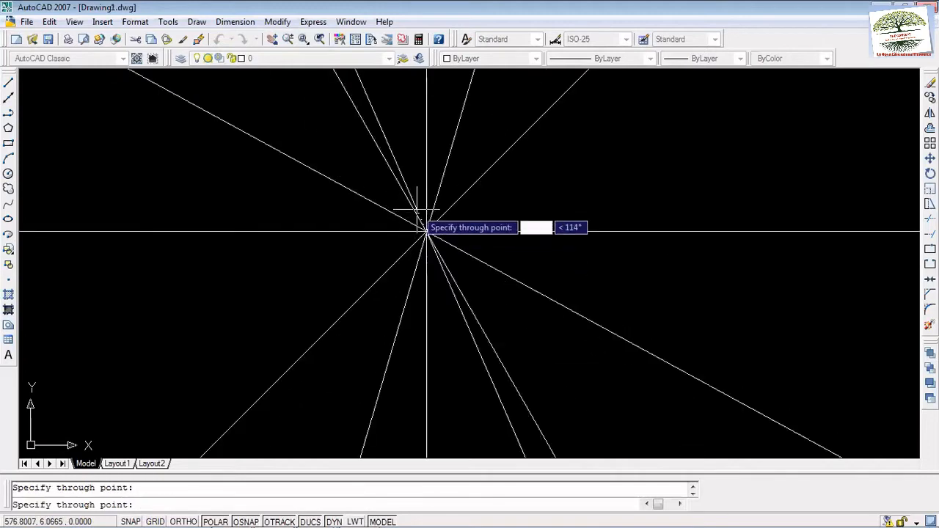
pyautogui.click(418, 208)
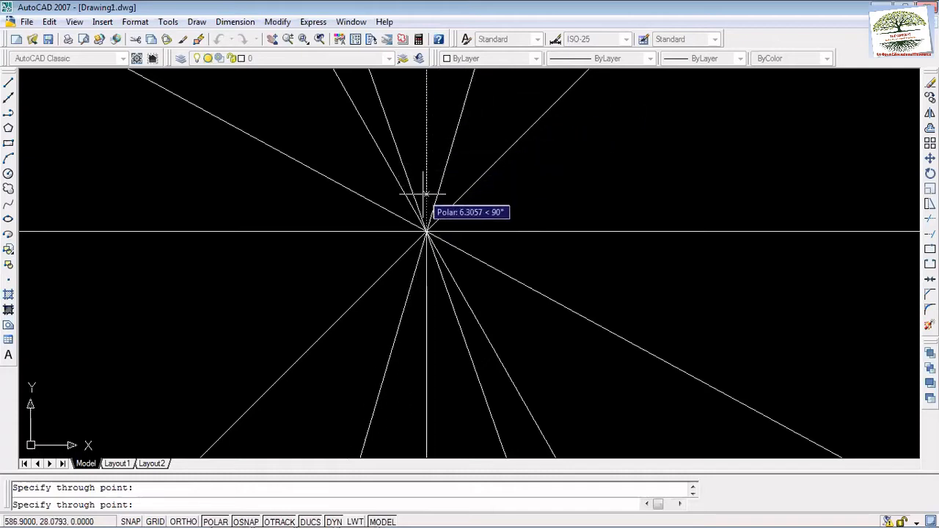
pyautogui.click(423, 195)
pyautogui.click(418, 189)
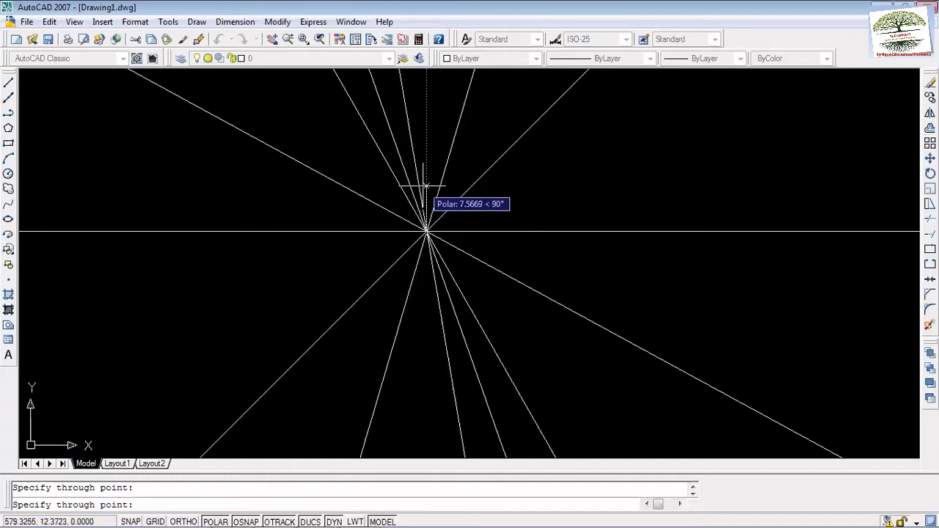
pyautogui.click(426, 190)
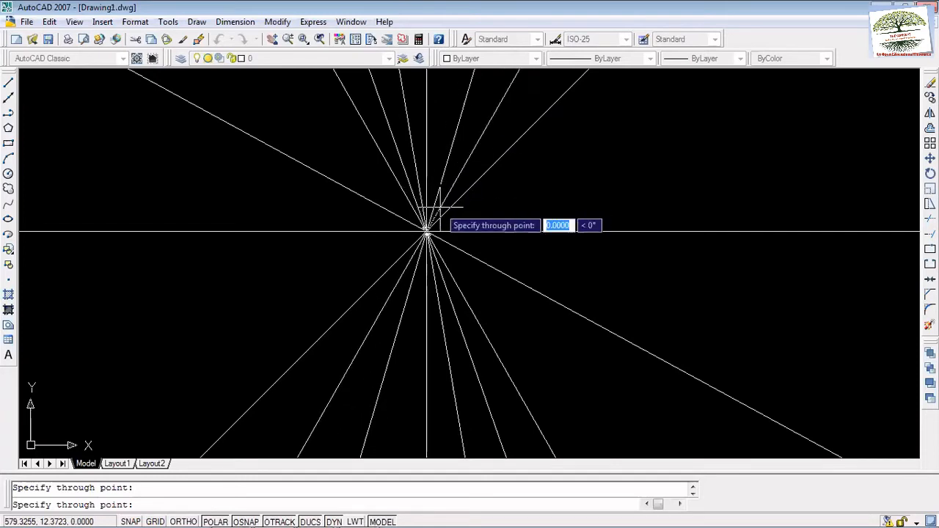
pyautogui.click(438, 209)
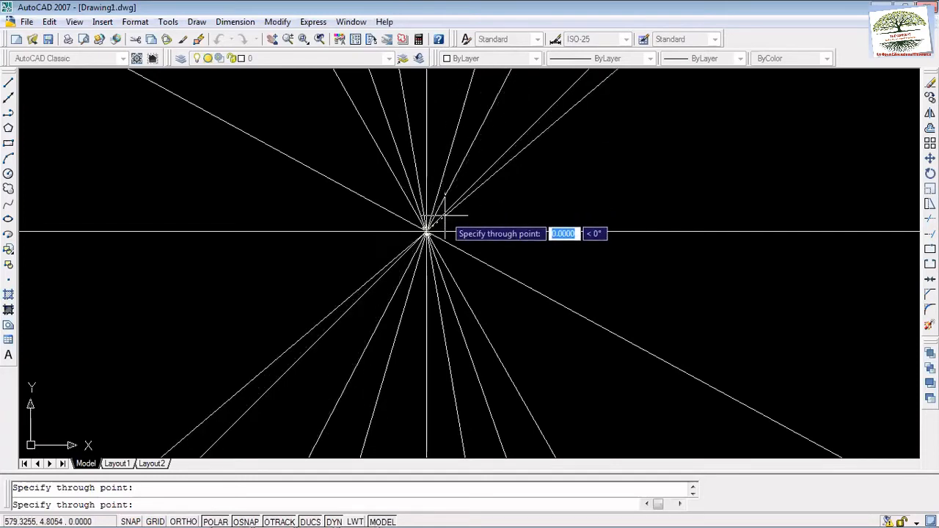
pyautogui.click(436, 226)
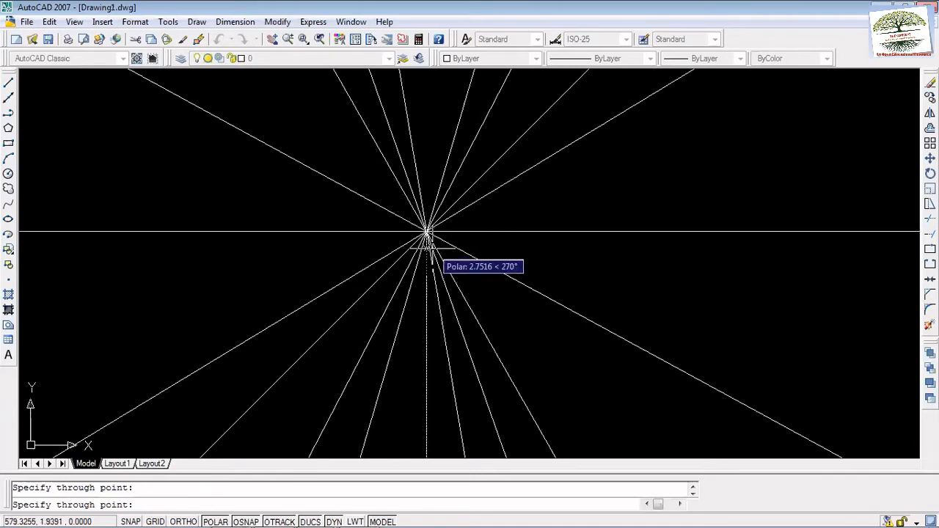
pyautogui.click(431, 245)
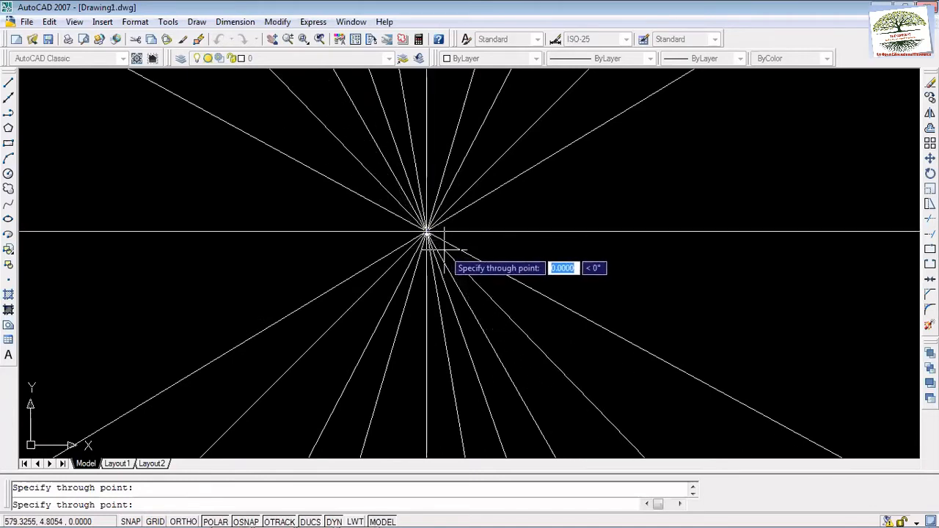
pyautogui.click(443, 247)
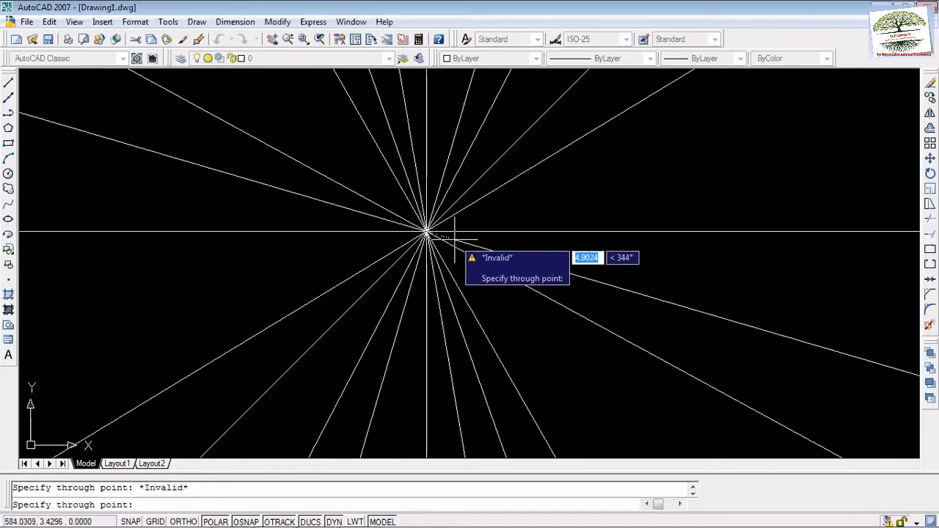
pyautogui.click(456, 220)
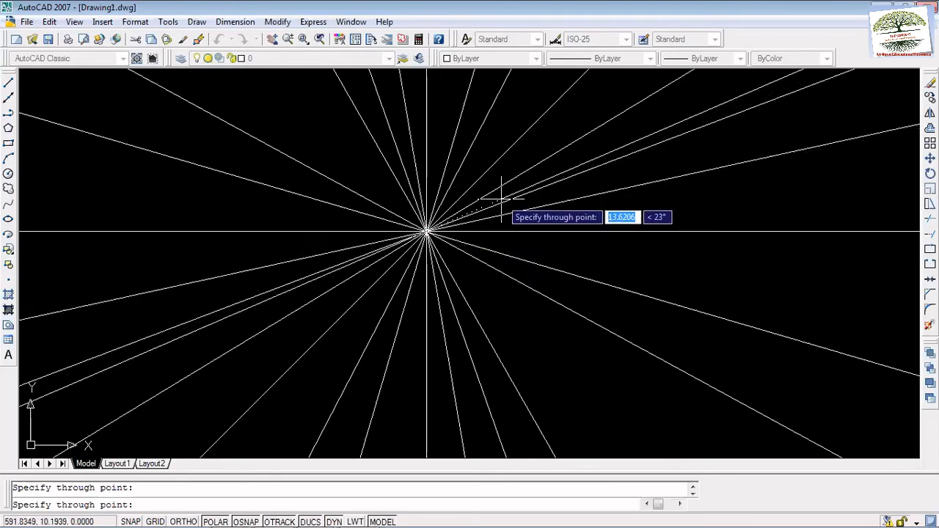
pyautogui.press('Escape')
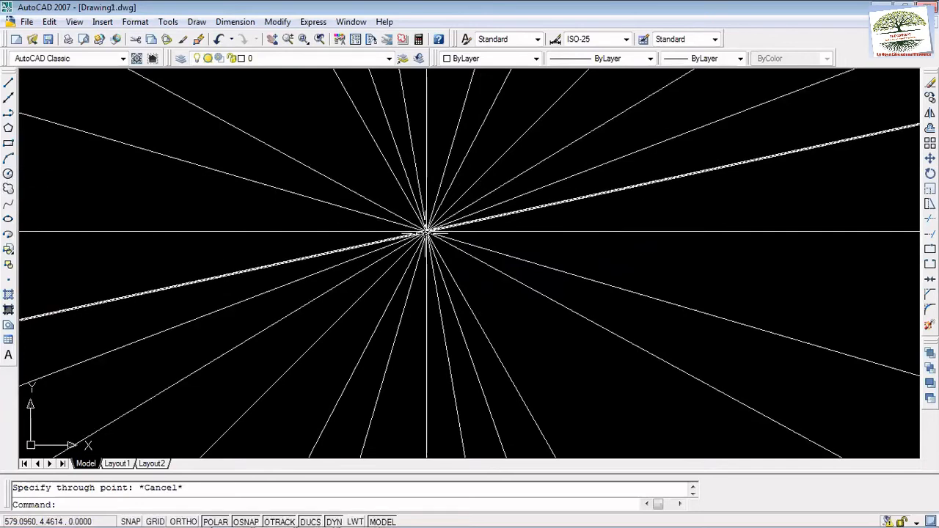
# Step: Draw a circle centred on the common intersection point of the construction lines
pyautogui.click(427, 231)
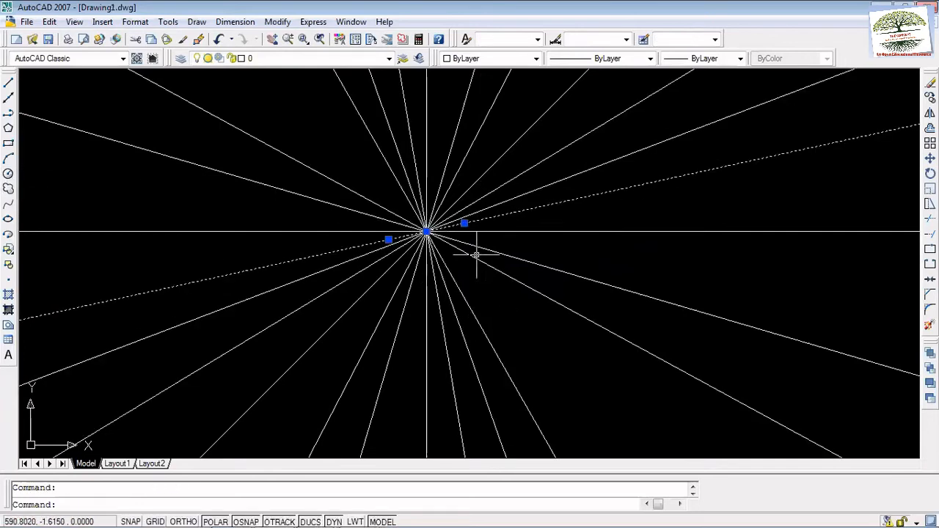
pyautogui.click(9, 174)
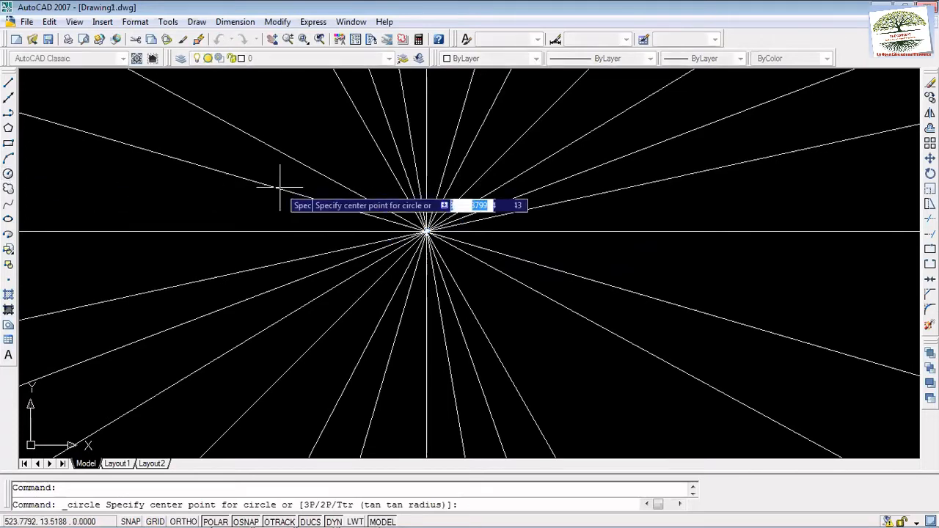
pyautogui.click(427, 232)
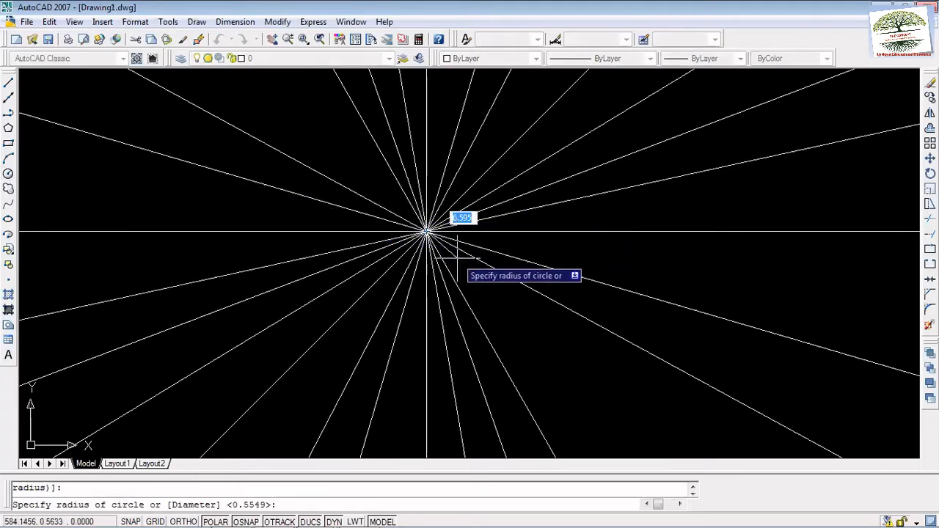
pyautogui.click(497, 298)
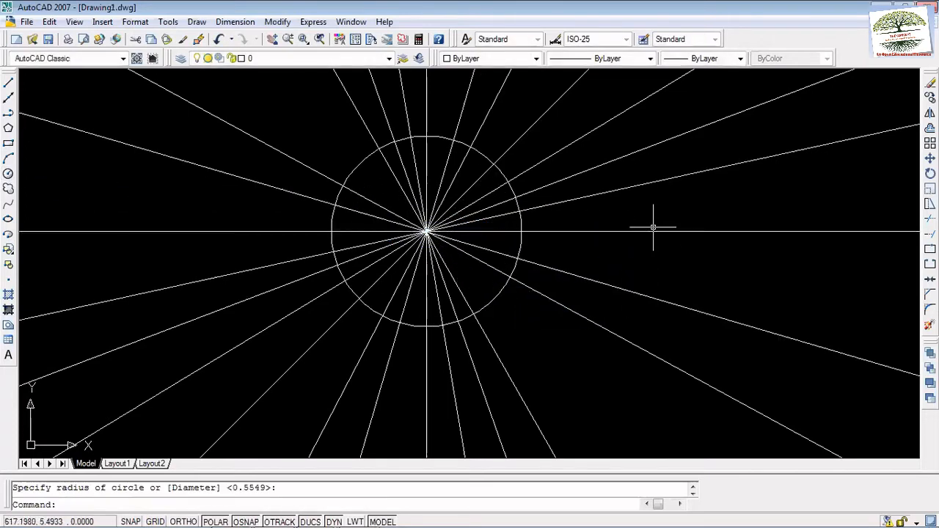
# Step: Use the horizontal construction line and the four lines rising to its upper right as cutting edges, and trim their right halves back to the centre
pyautogui.write('tr')
pyautogui.press('Return')
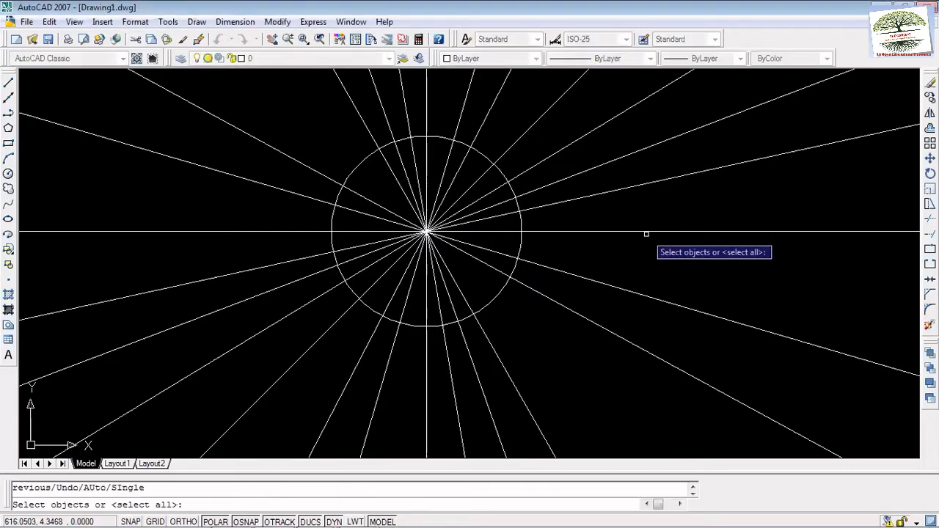
pyautogui.click(652, 234)
pyautogui.click(544, 92)
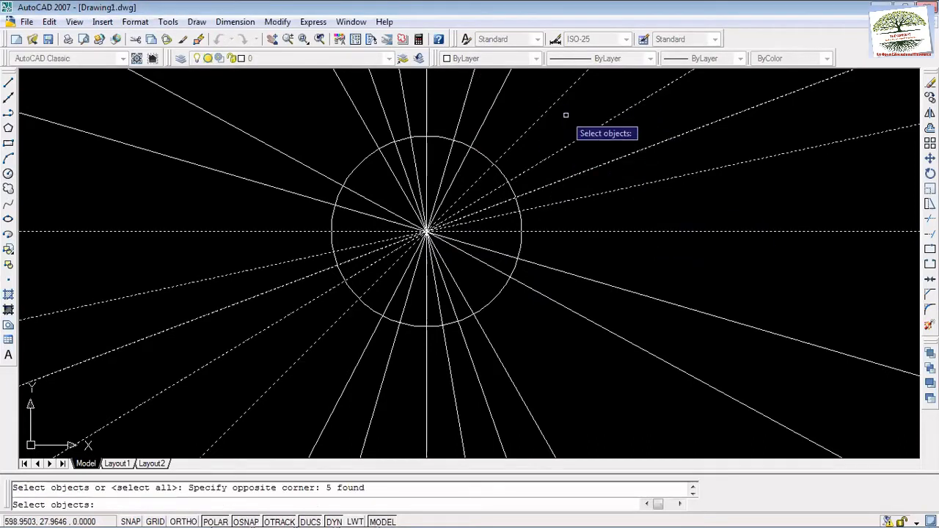
pyautogui.press('Return')
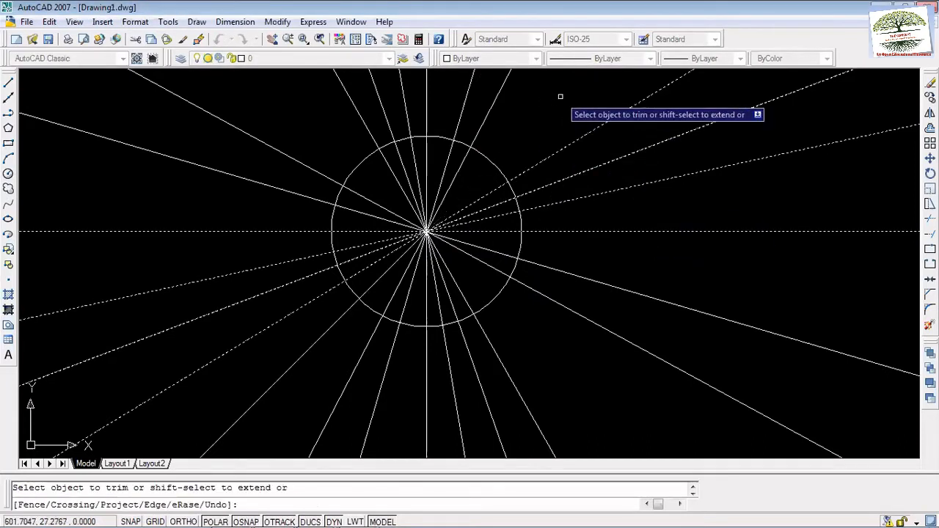
pyautogui.click(560, 96)
pyautogui.click(576, 142)
pyautogui.click(579, 175)
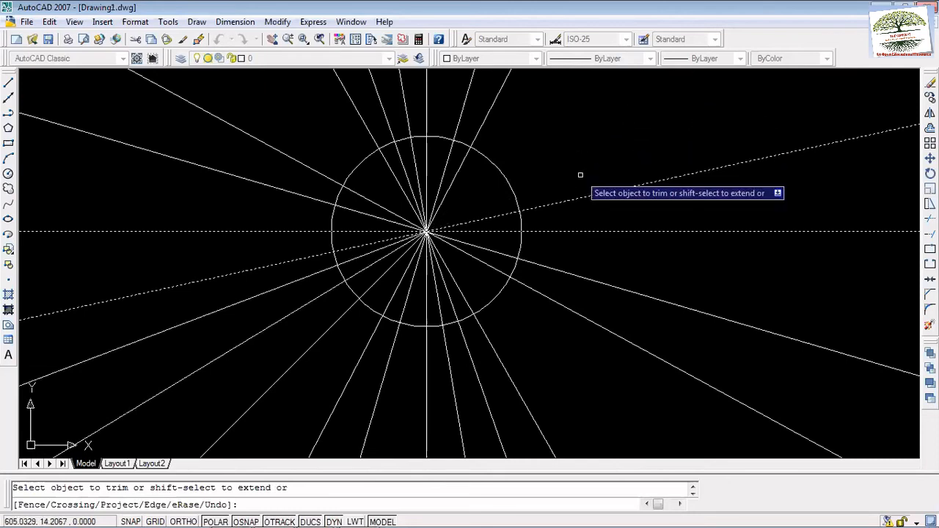
pyautogui.click(578, 198)
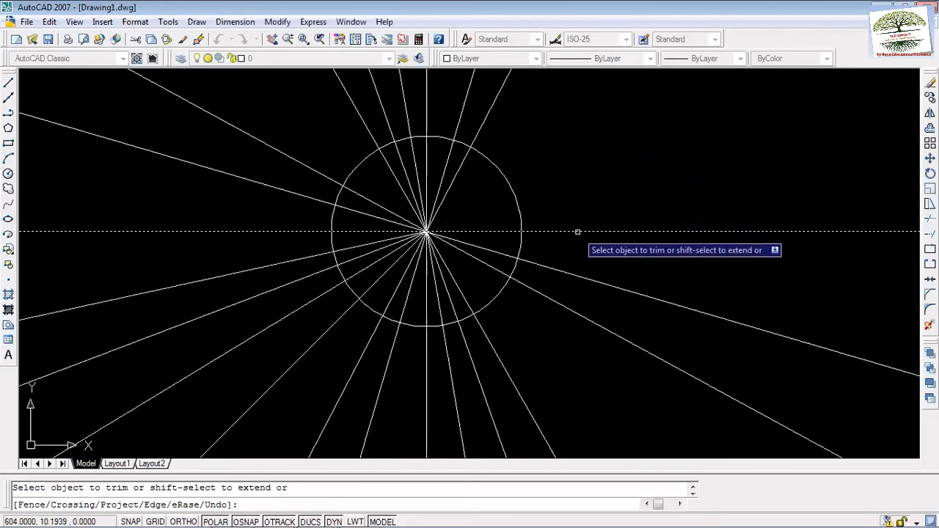
pyautogui.click(578, 229)
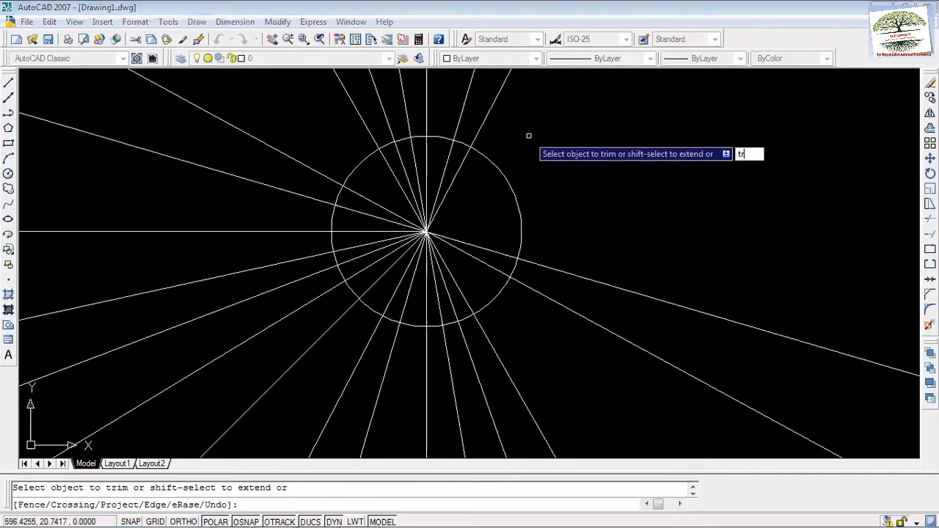
# Step: Trim the right halves of two more lines rising to the upper right and four lines falling to the lower right back to the centre
pyautogui.click(490, 113)
pyautogui.click(467, 110)
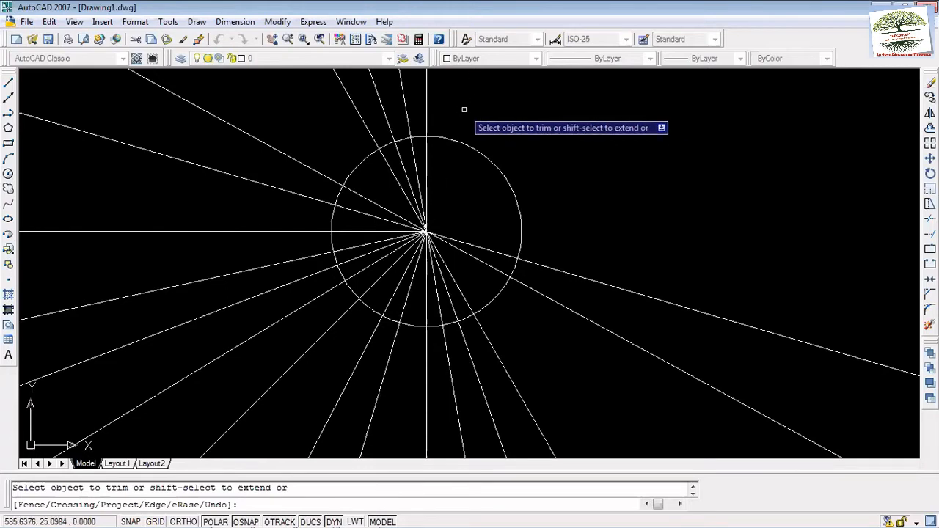
pyautogui.click(556, 271)
pyautogui.click(556, 272)
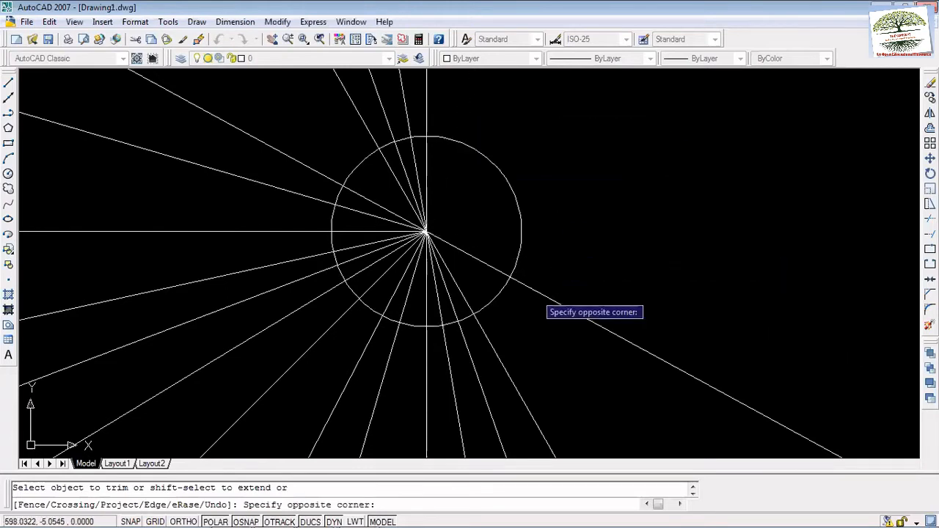
pyautogui.click(533, 296)
pyautogui.click(465, 343)
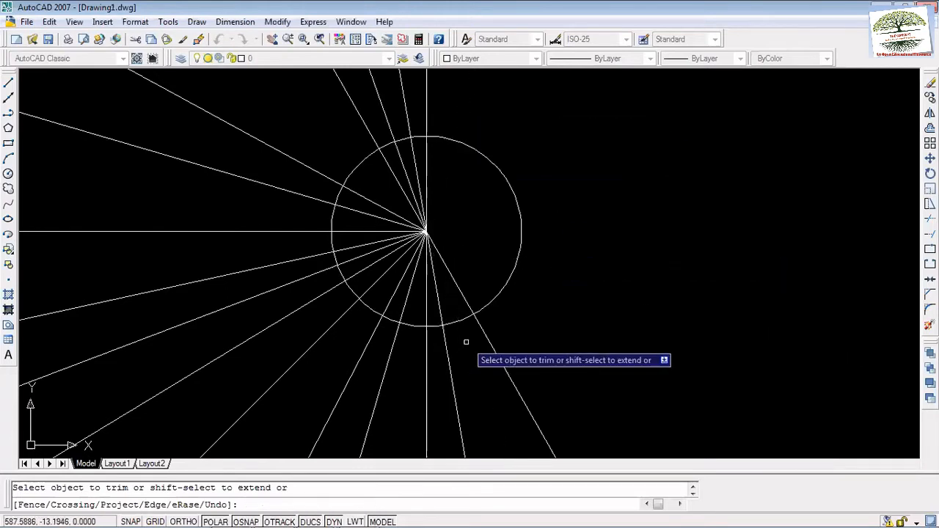
pyautogui.click(485, 333)
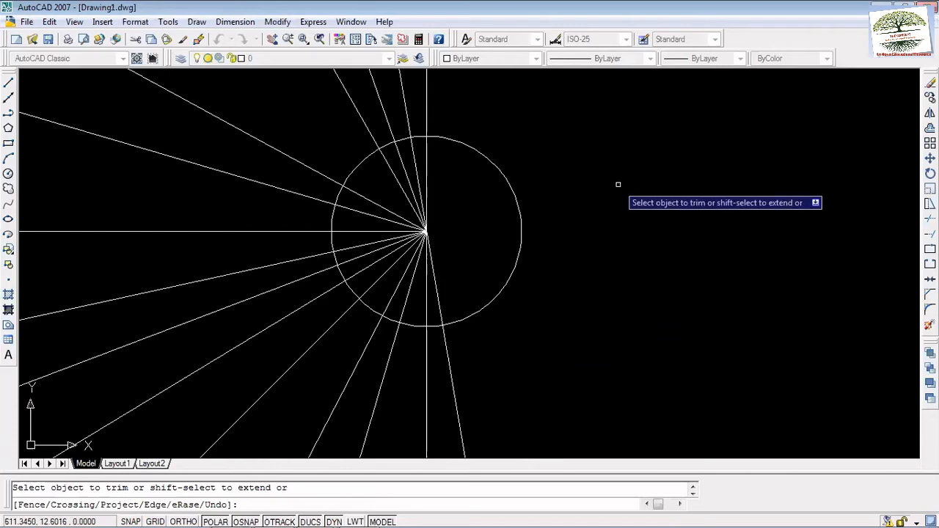
pyautogui.press('Escape')
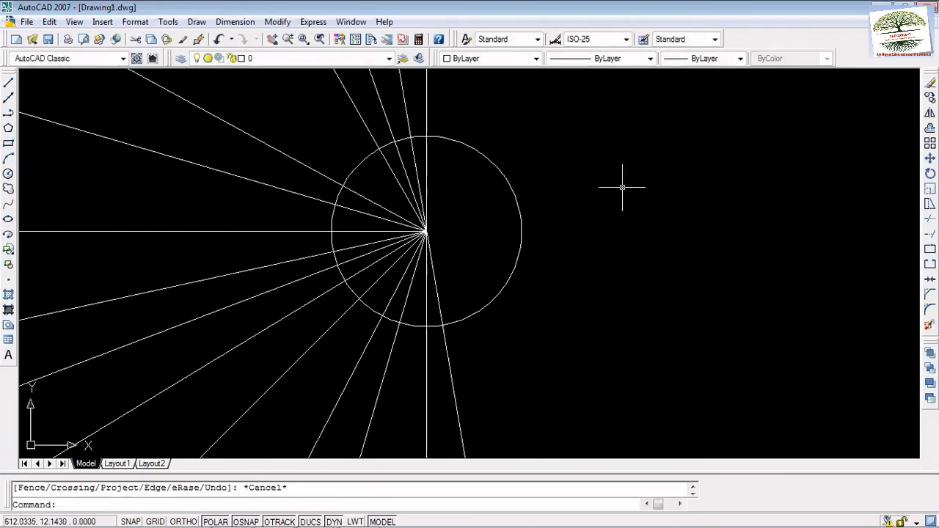
# Step: Erase everything in the drawing and draw a circle with a radius of about 12 units
pyautogui.hotkey('ctrl', 'a')
pyautogui.press('Delete')
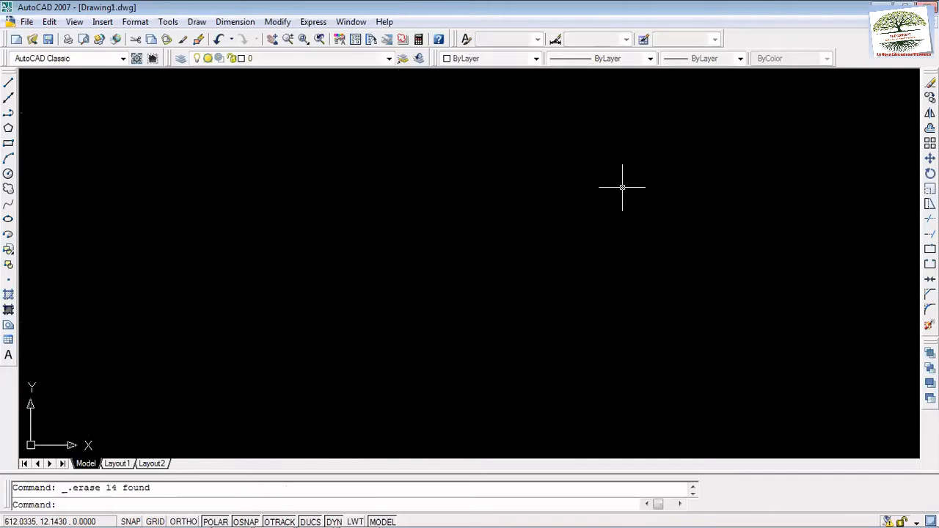
pyautogui.click(8, 174)
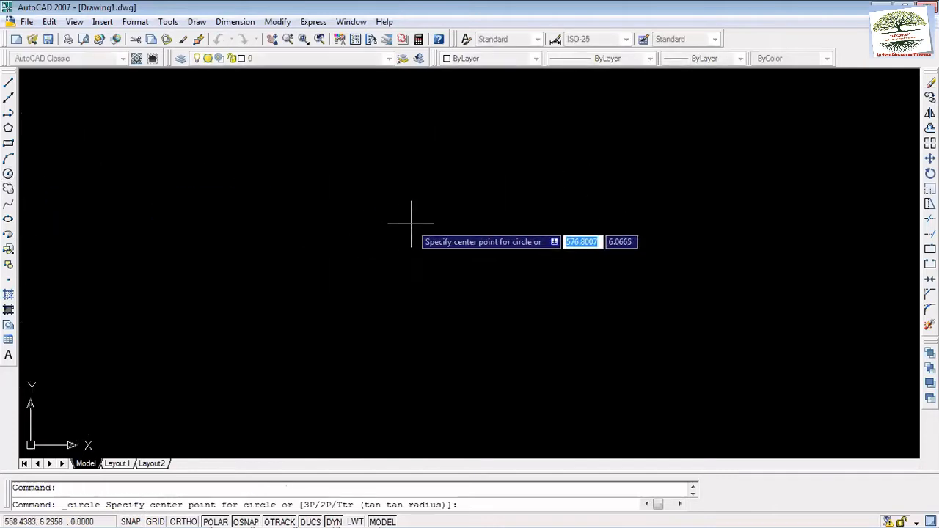
pyautogui.click(411, 224)
pyautogui.click(478, 251)
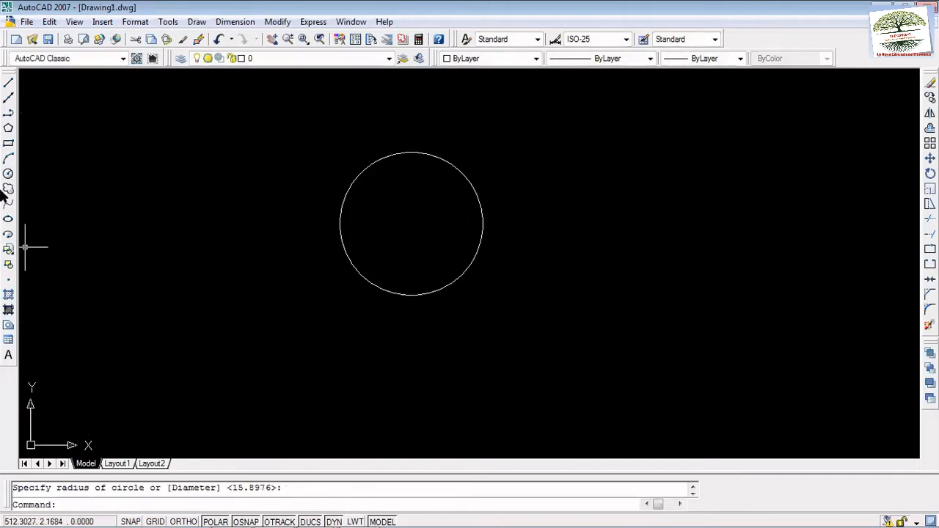
# Step: Draw three construction lines through the circle's centre: one falling to the right, one horizontal and one rising to the right
pyautogui.click(8, 98)
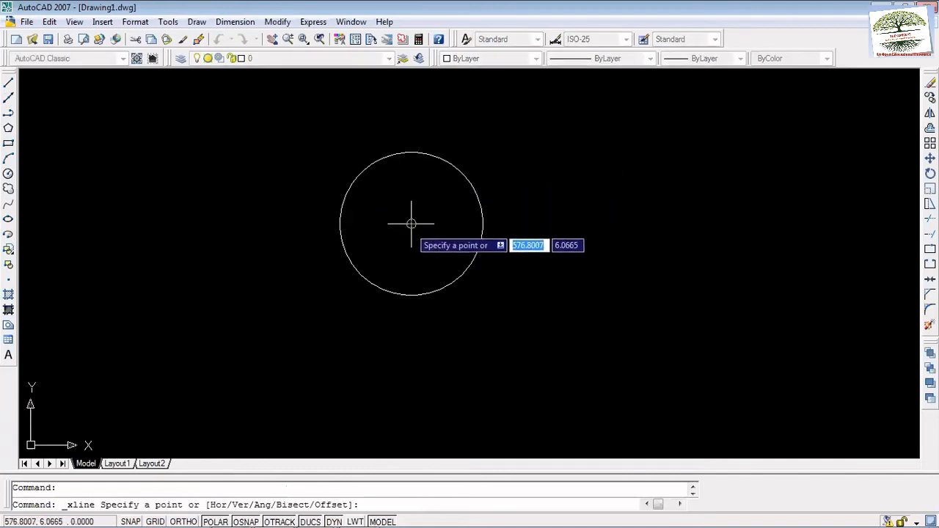
pyautogui.click(411, 224)
pyautogui.click(487, 270)
pyautogui.click(513, 220)
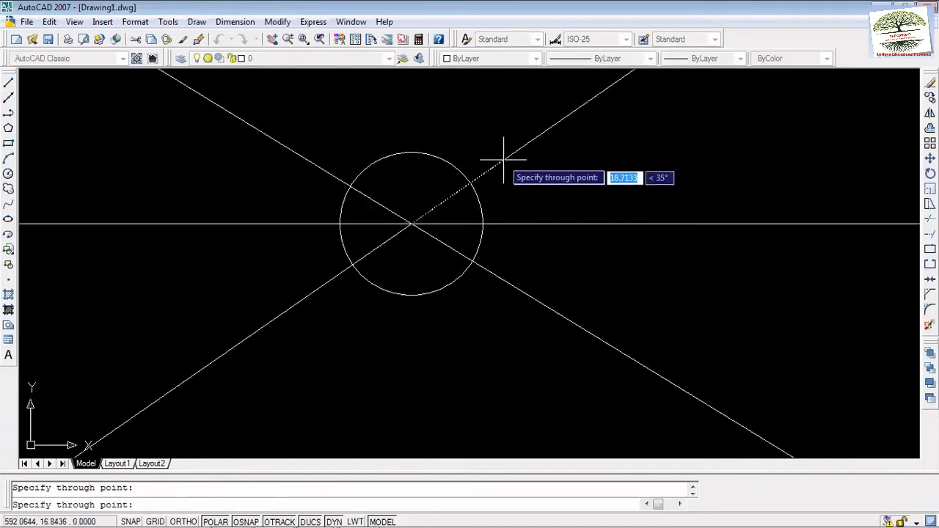
pyautogui.click(499, 157)
pyautogui.press('Escape')
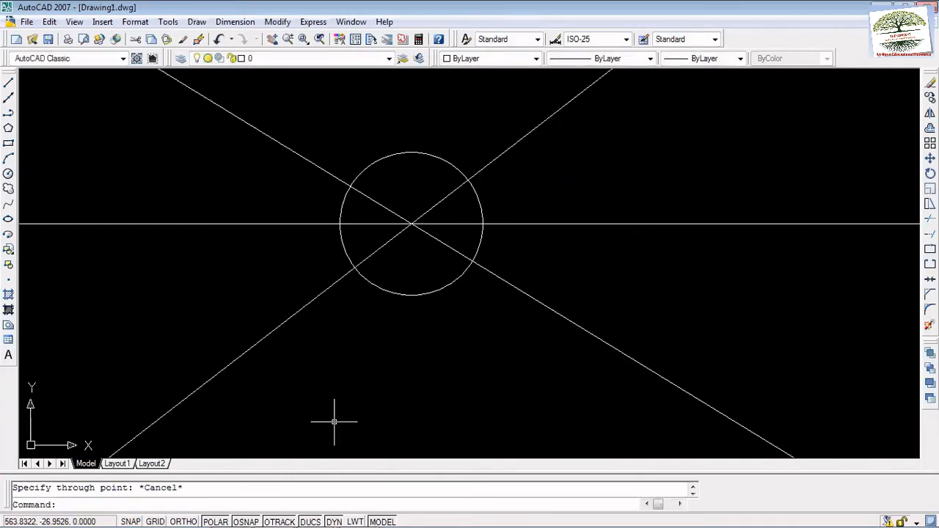
# Step: Trim the three construction lines at the circle on both sides so that only their parts inside it remain
pyautogui.write('tr')
pyautogui.press('Return')
pyautogui.press('Return')
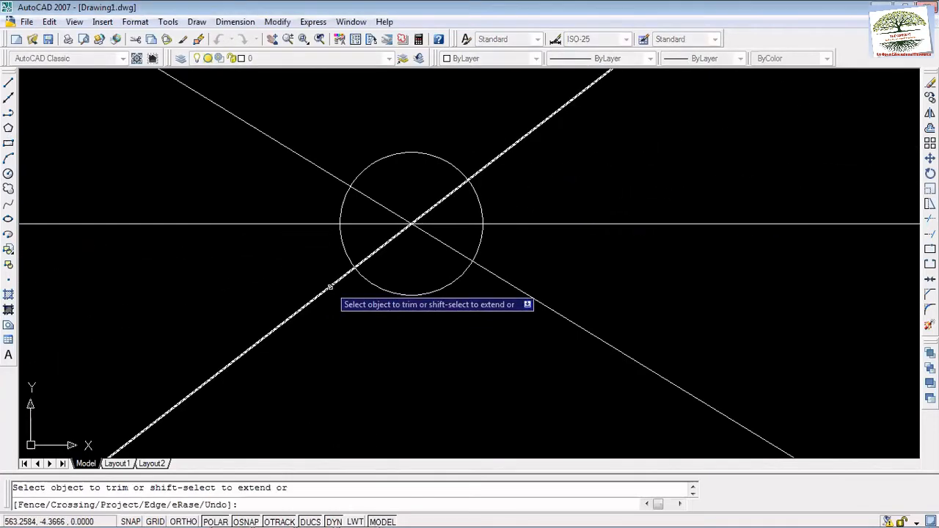
pyautogui.click(330, 286)
pyautogui.click(512, 286)
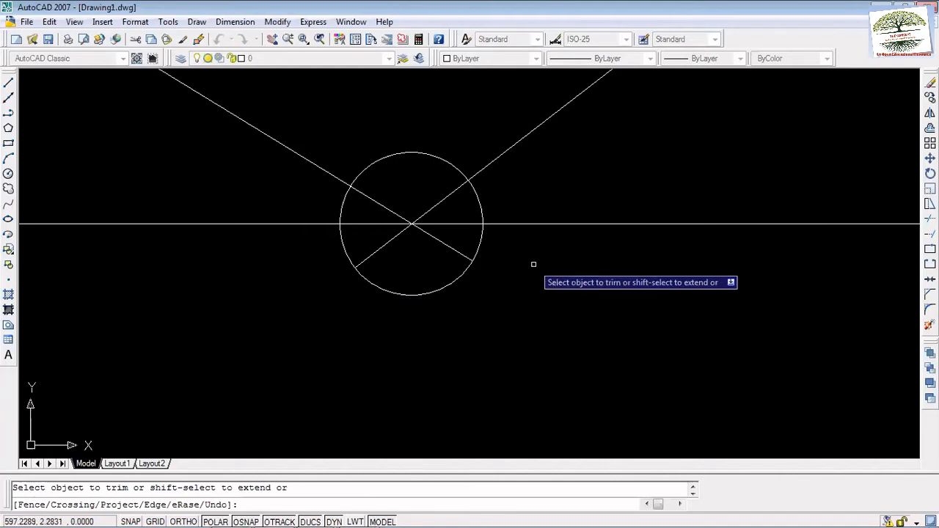
pyautogui.click(535, 223)
pyautogui.click(499, 154)
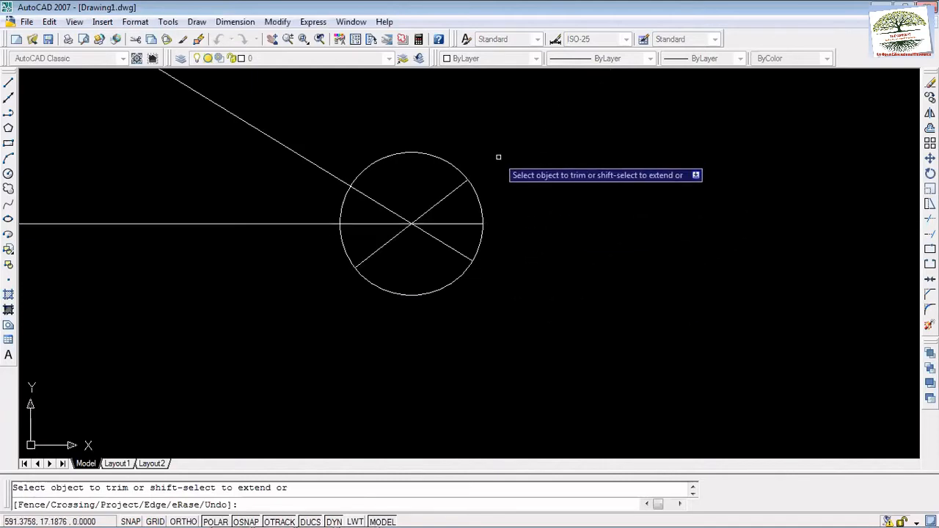
pyautogui.click(336, 152)
pyautogui.click(324, 174)
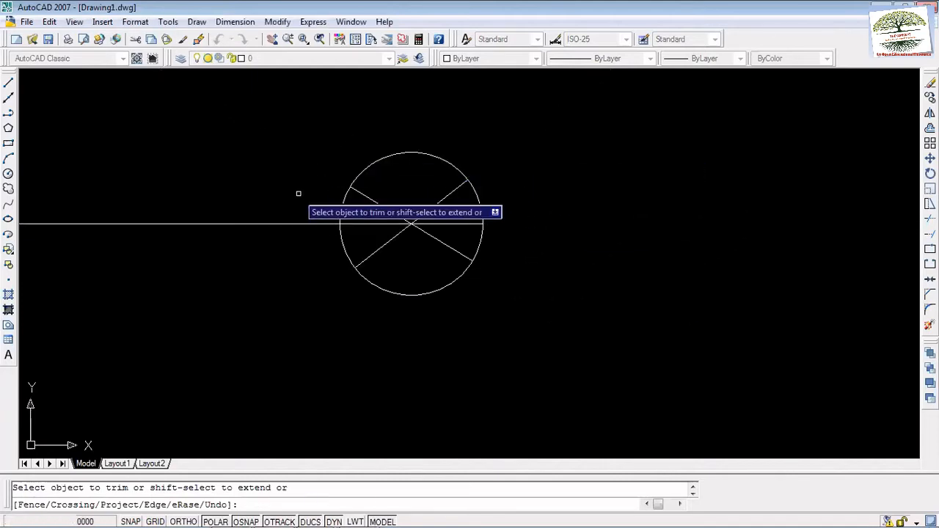
pyautogui.click(286, 223)
pyautogui.press('Escape')
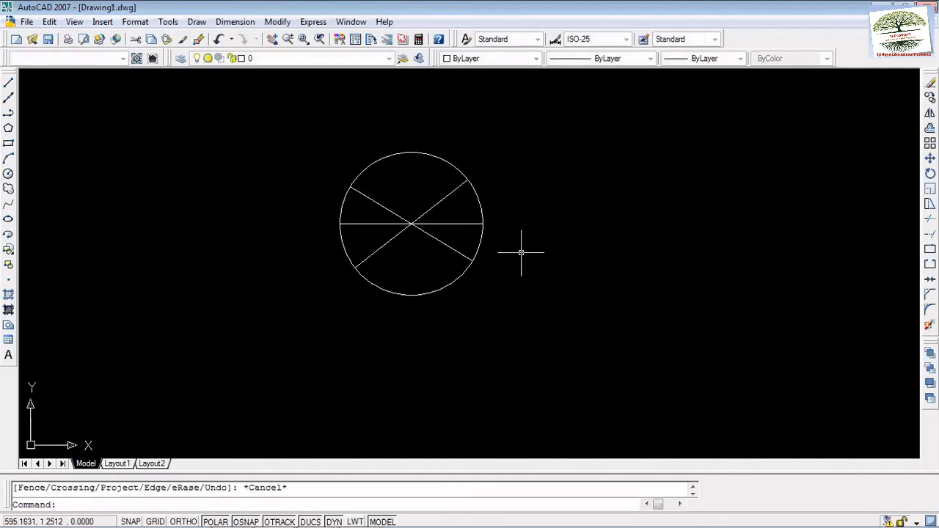
# Step: Undo the trim of the construction lines and erase everything in the drawing
pyautogui.hotkey('ctrl', 'z')
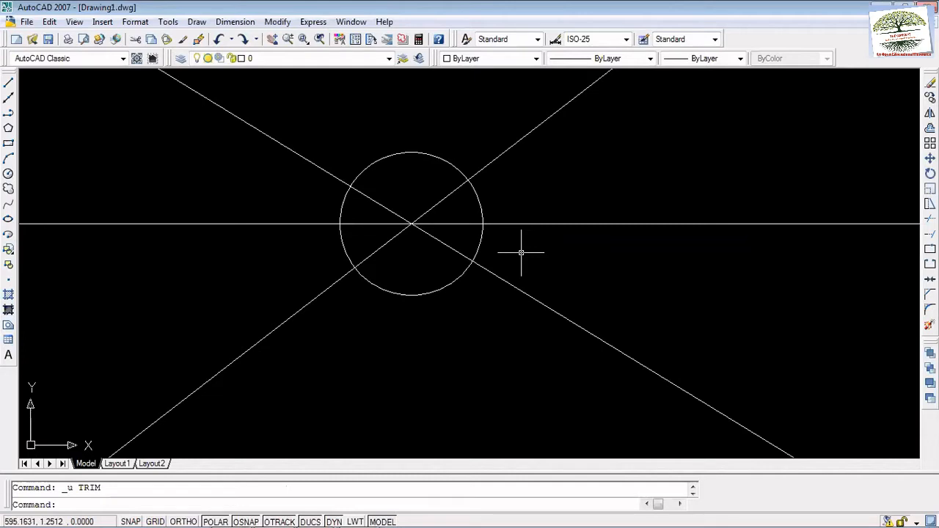
pyautogui.hotkey('ctrl', 'a')
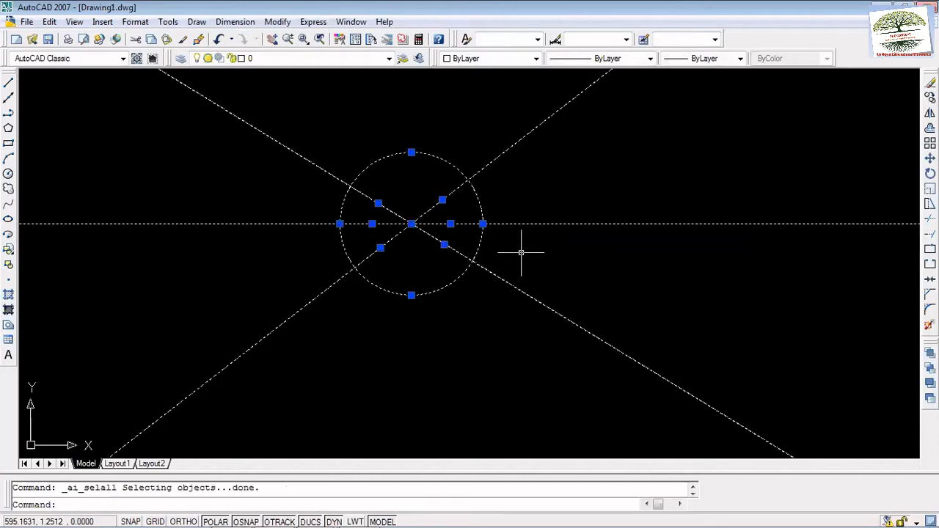
pyautogui.press('Delete')
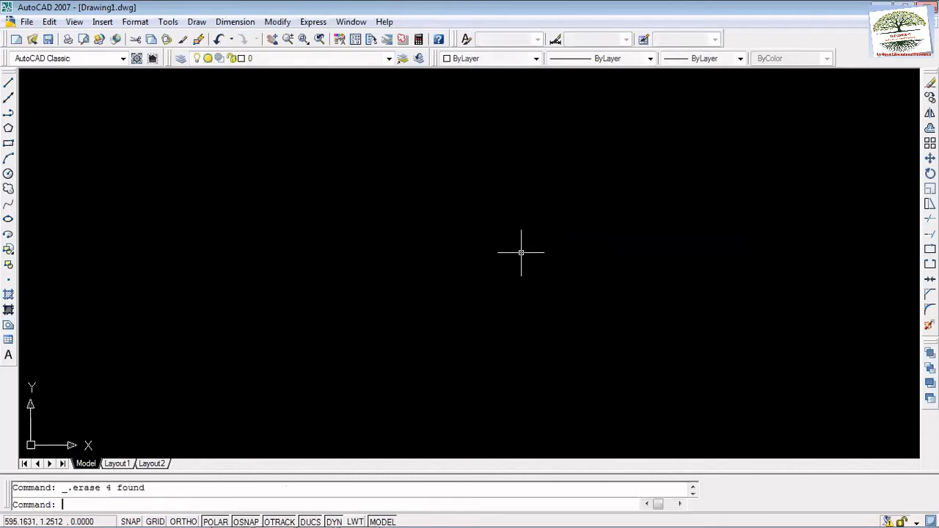
# Step: Draw four construction lines at different angles through one common root point
pyautogui.click(9, 98)
pyautogui.click(393, 242)
pyautogui.click(410, 265)
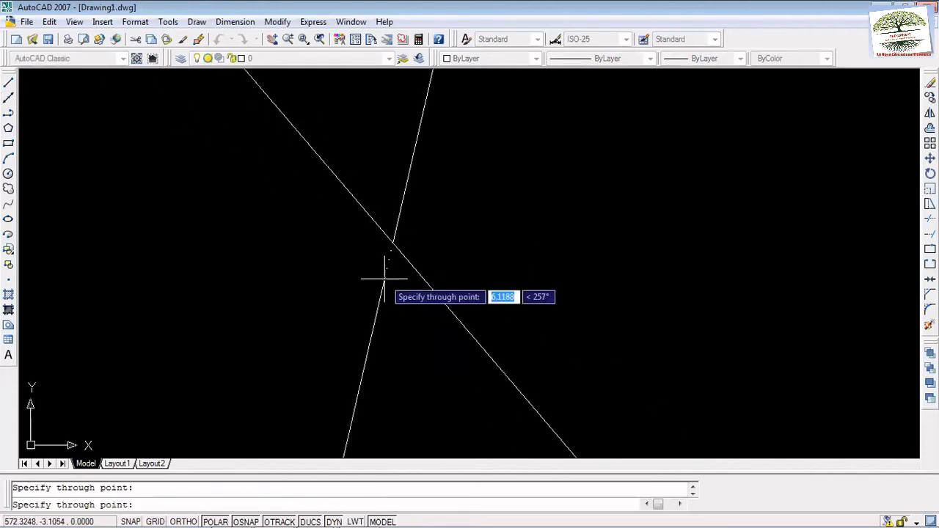
pyautogui.click(384, 278)
pyautogui.click(352, 266)
pyautogui.click(356, 231)
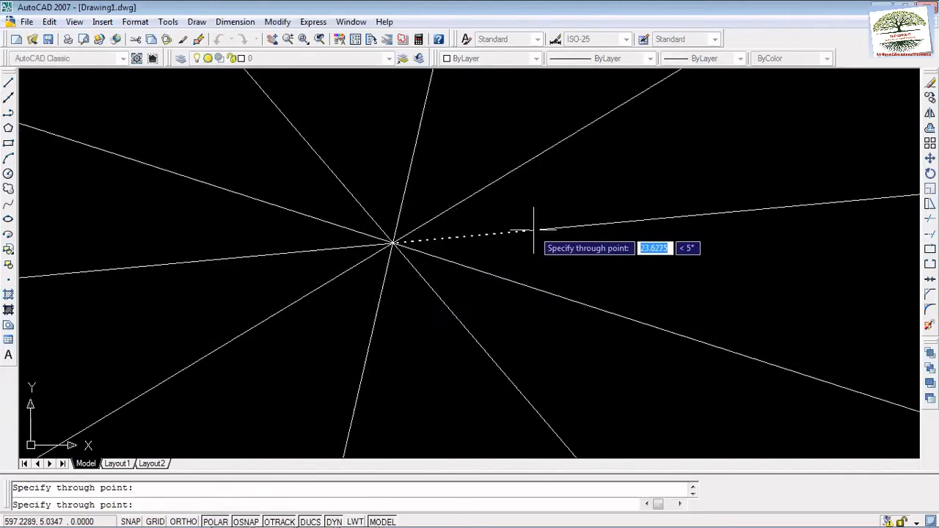
pyautogui.press('Escape')
# Step: Draw a circle centred on the intersection of the four construction lines, crossing all of them
pyautogui.click(8, 173)
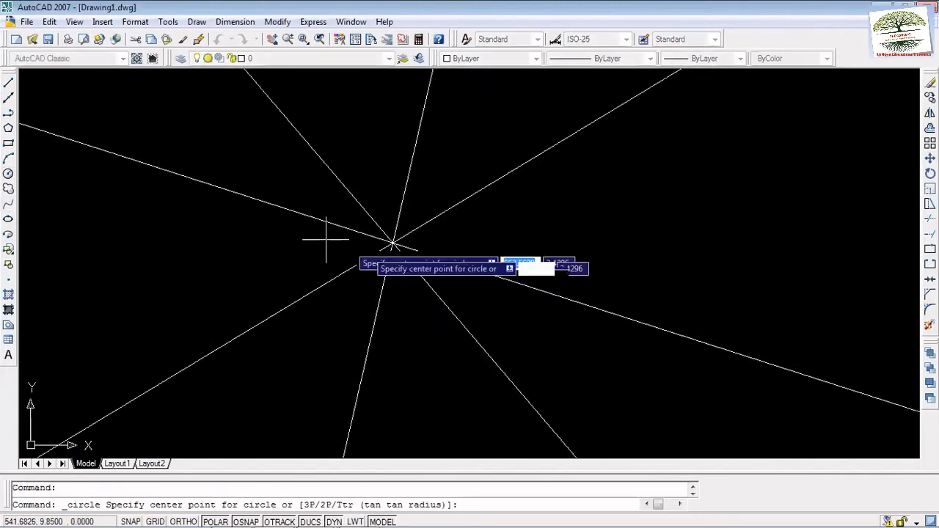
pyautogui.click(393, 242)
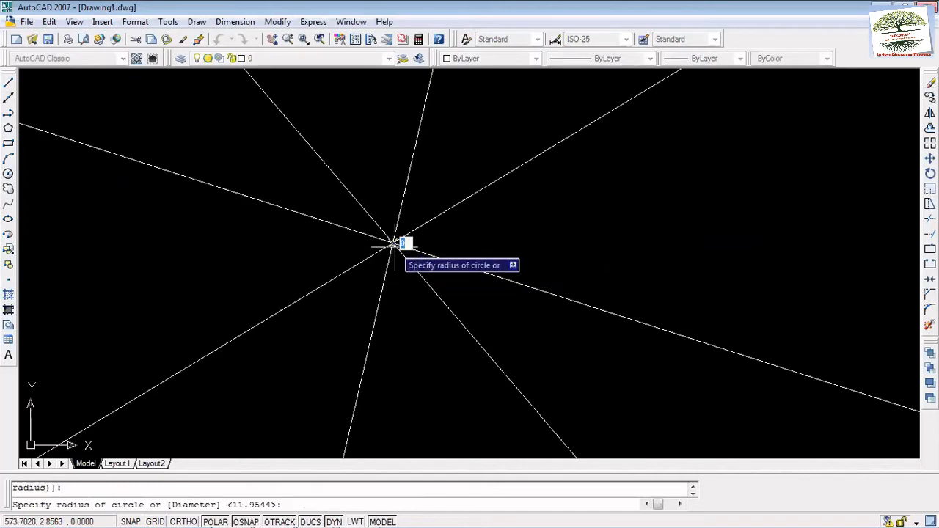
pyautogui.click(420, 318)
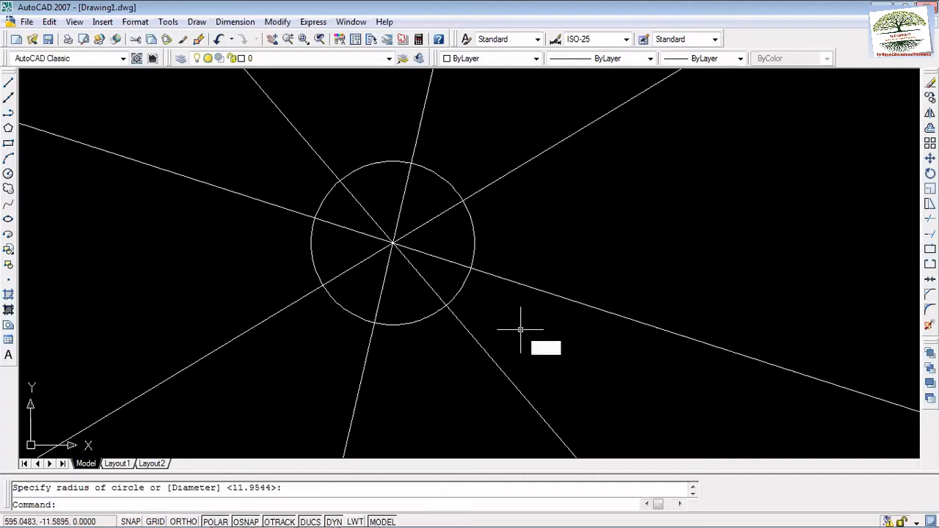
# Step: Trim all eight outer parts of the four construction lines at the circle, leaving only the spokes inside it
pyautogui.write('tr')
pyautogui.press('Return')
pyautogui.press('Return')
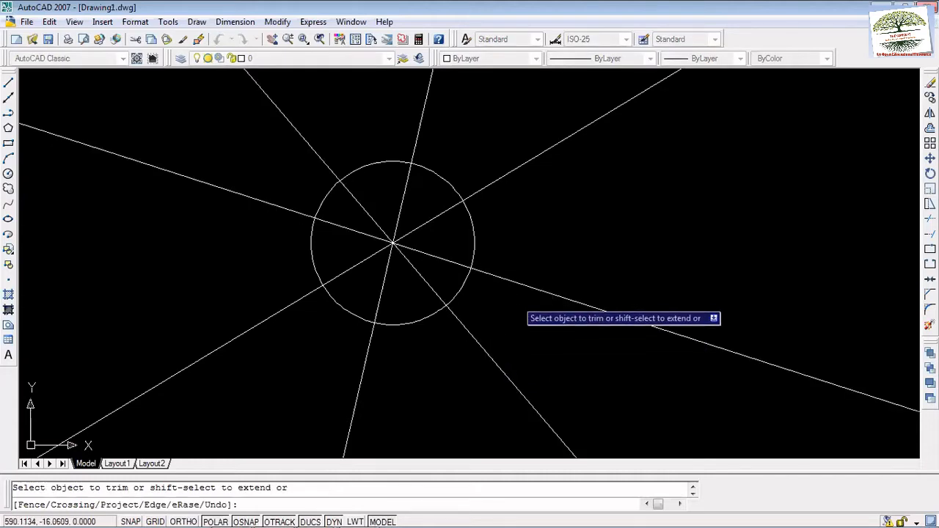
pyautogui.click(518, 285)
pyautogui.click(492, 181)
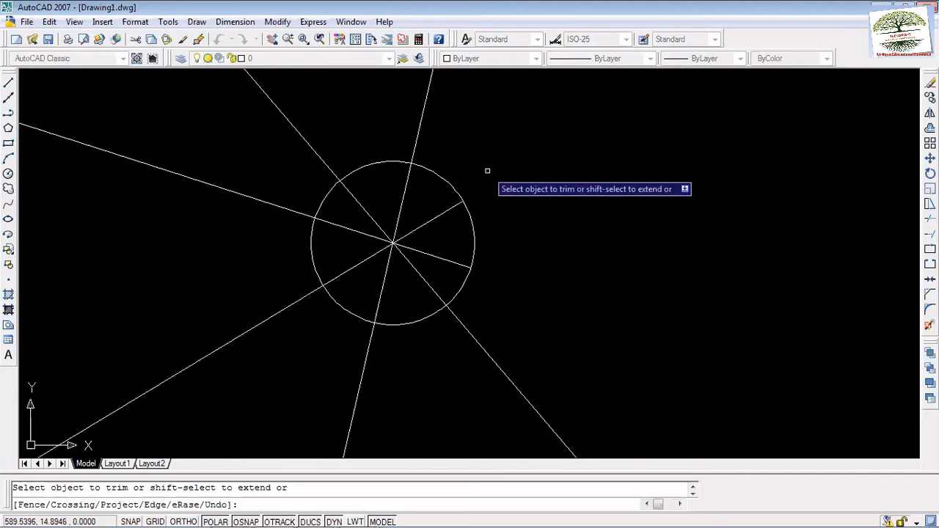
pyautogui.click(416, 139)
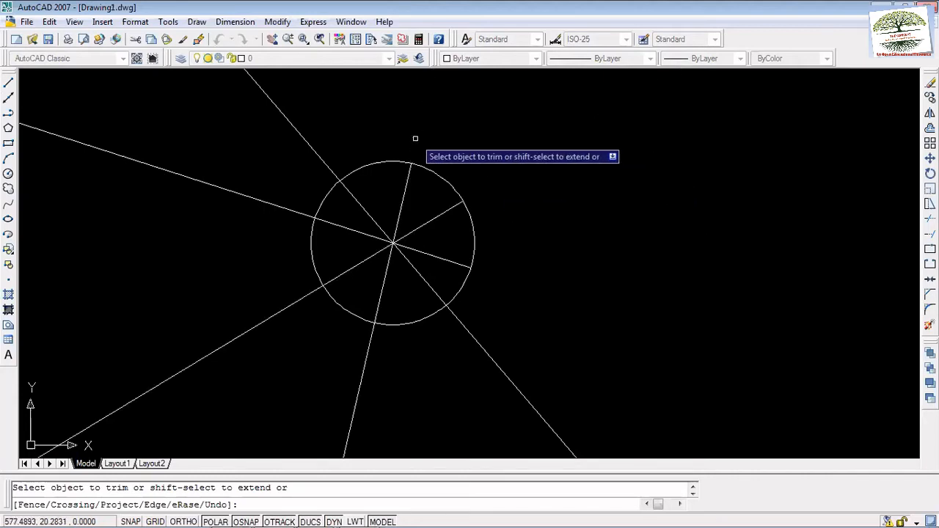
pyautogui.click(318, 154)
pyautogui.click(288, 207)
pyautogui.click(279, 250)
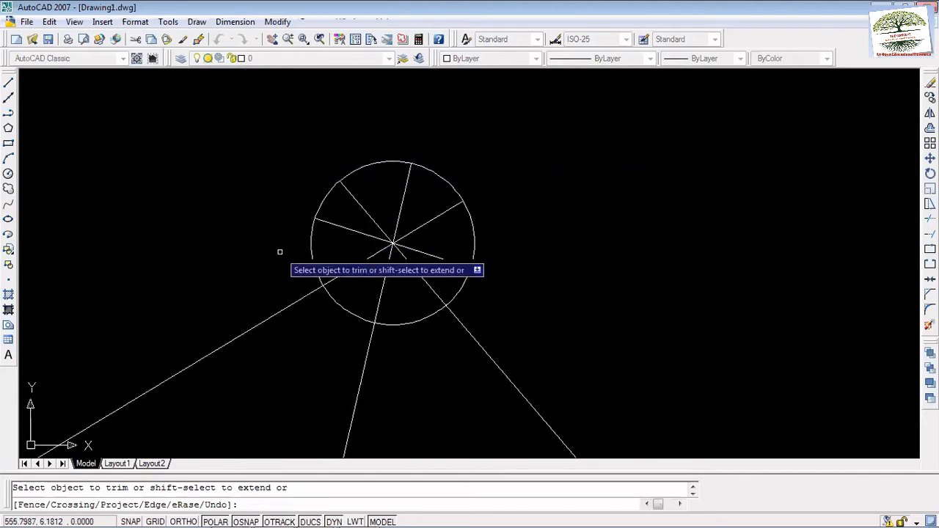
pyautogui.click(281, 309)
pyautogui.click(365, 356)
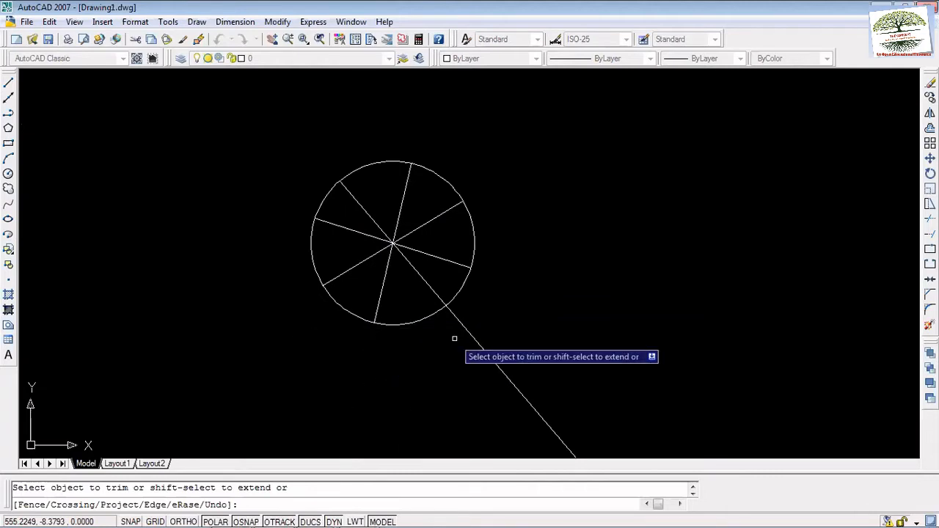
pyautogui.click(464, 326)
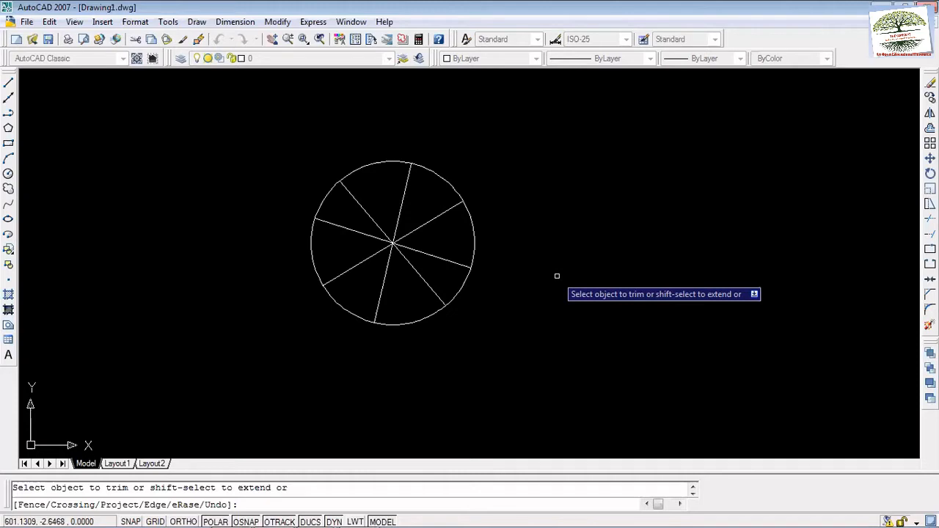
pyautogui.press('Escape')
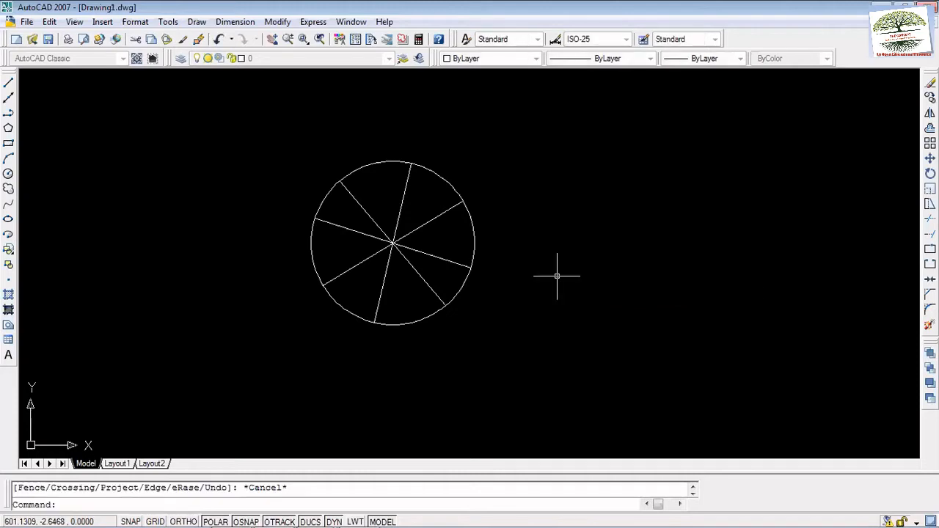
# Step: Erase the trimmed circle and spokes, and draw four new construction lines at different angles through a single point
pyautogui.hotkey('ctrl', 'a')
pyautogui.press('Delete')
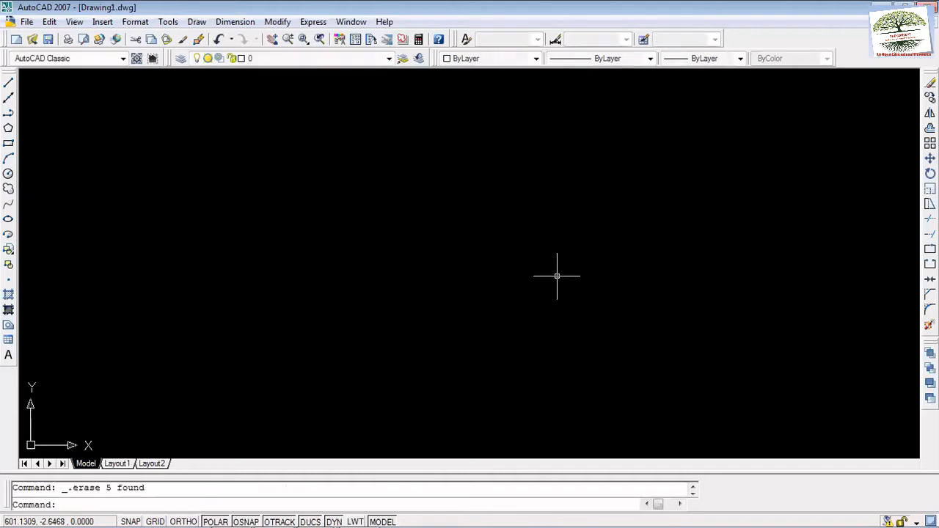
pyautogui.click(9, 98)
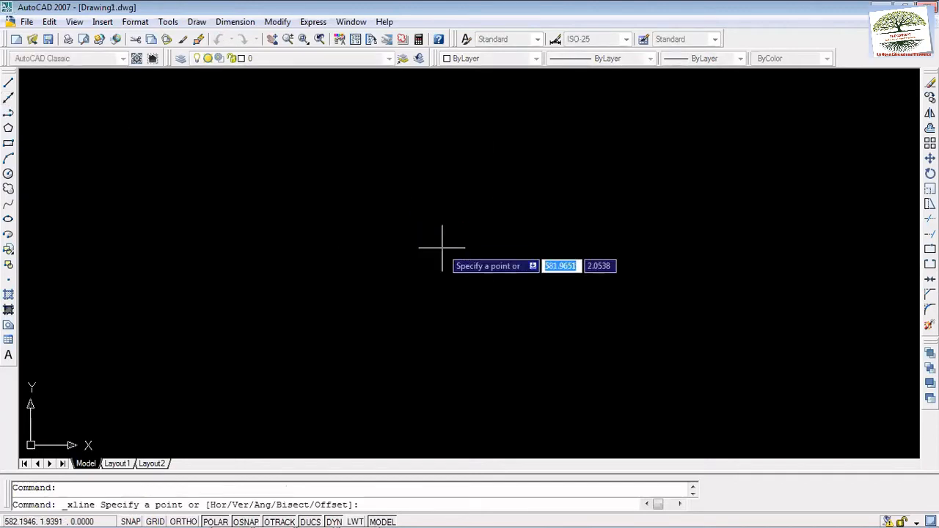
pyautogui.click(465, 249)
pyautogui.click(453, 289)
pyautogui.click(390, 264)
pyautogui.click(331, 198)
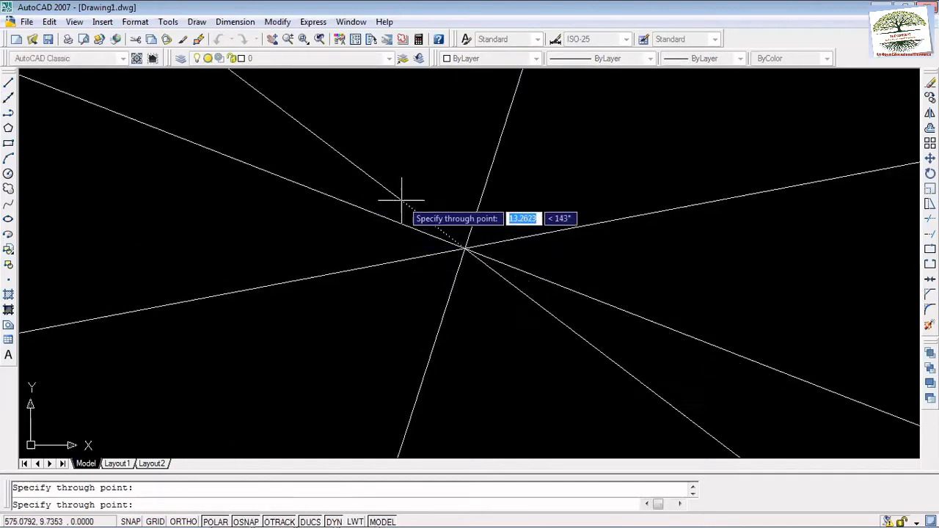
pyautogui.click(400, 191)
pyautogui.press('Escape')
pyautogui.scroll(-5, 481, 298)
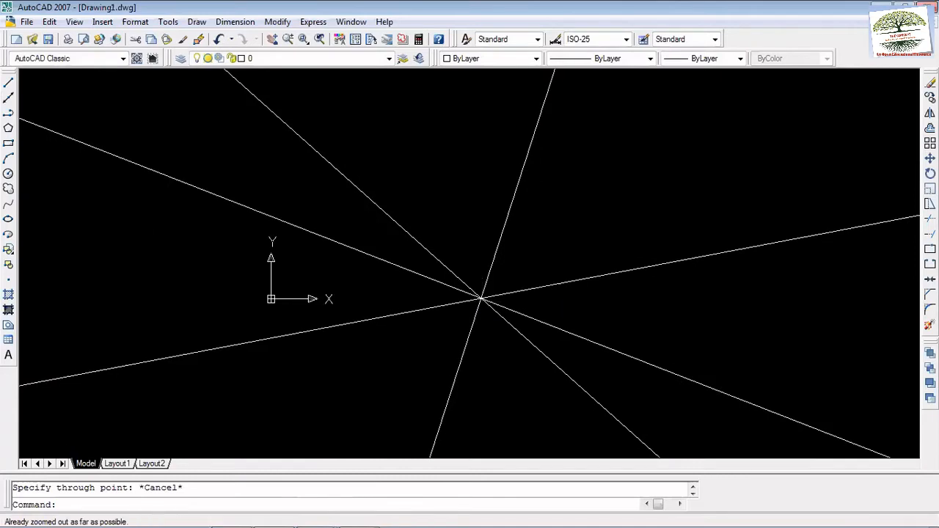
# Step: Examine the extent of the four construction lines at close range and fully zoomed out
pyautogui.scroll(10, 485, 302)
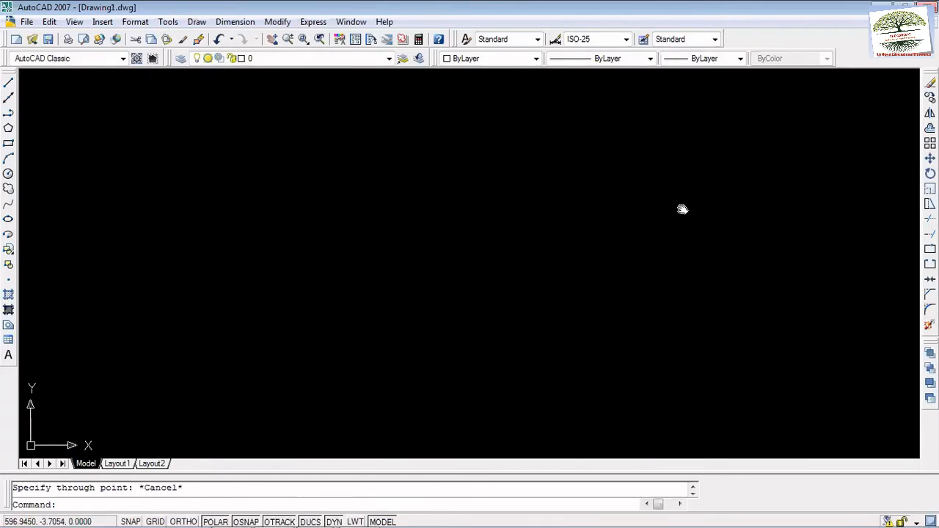
pyautogui.scroll(-8, 569, 266)
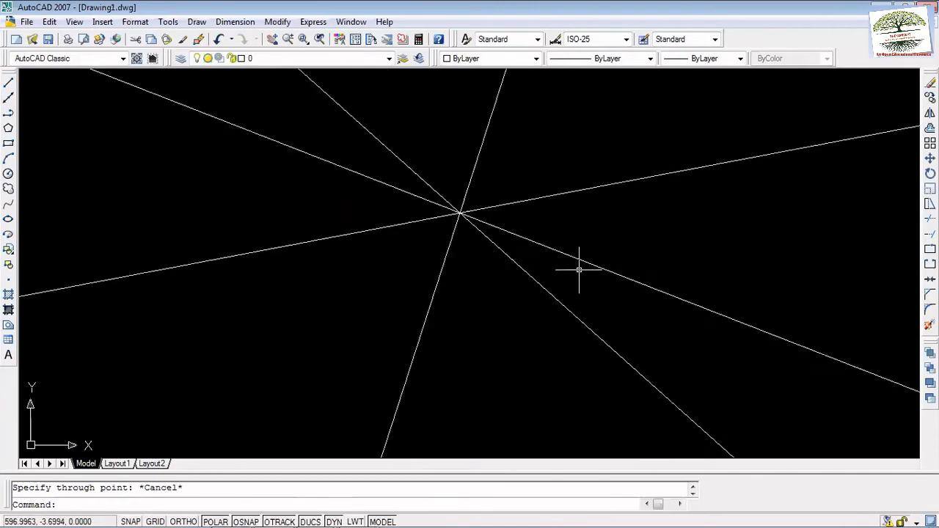
pyautogui.scroll(-5, 595, 299)
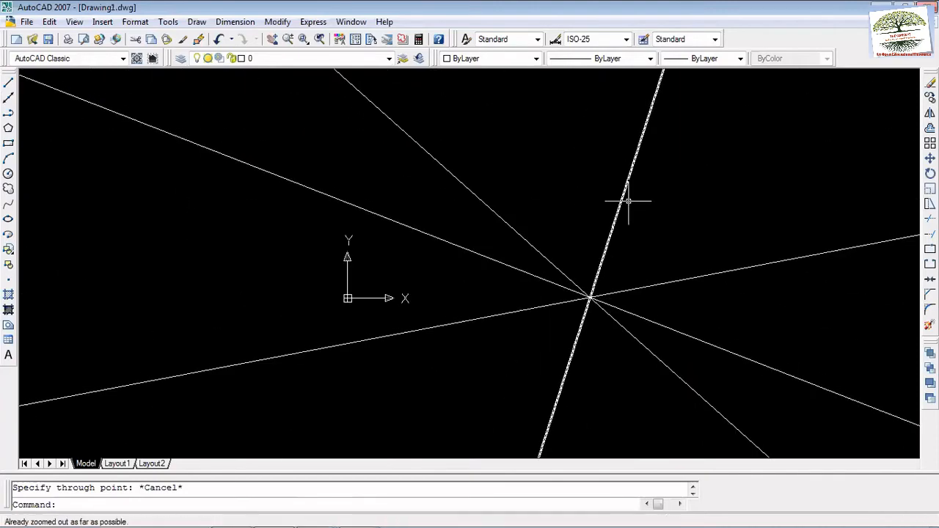
pyautogui.scroll(5, 713, 269)
pyautogui.scroll(2, 770, 143)
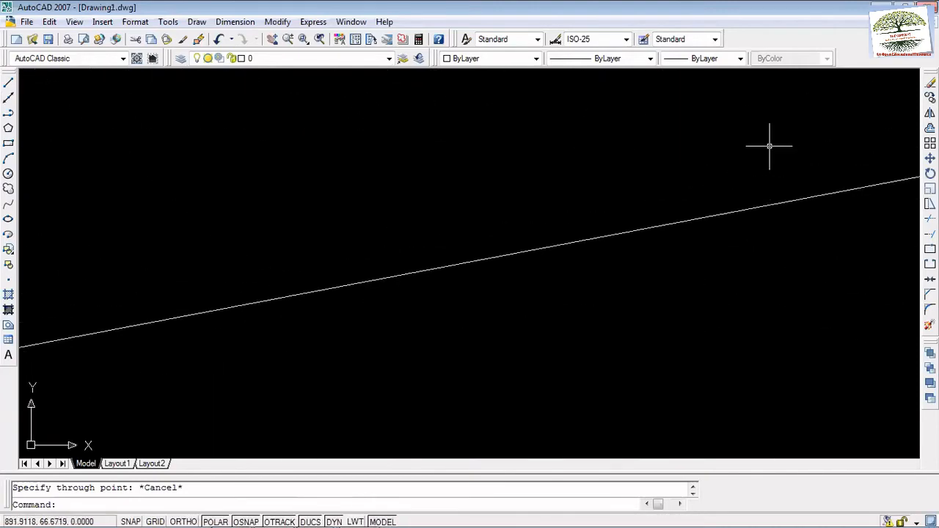
pyautogui.scroll(-5, 805, 231)
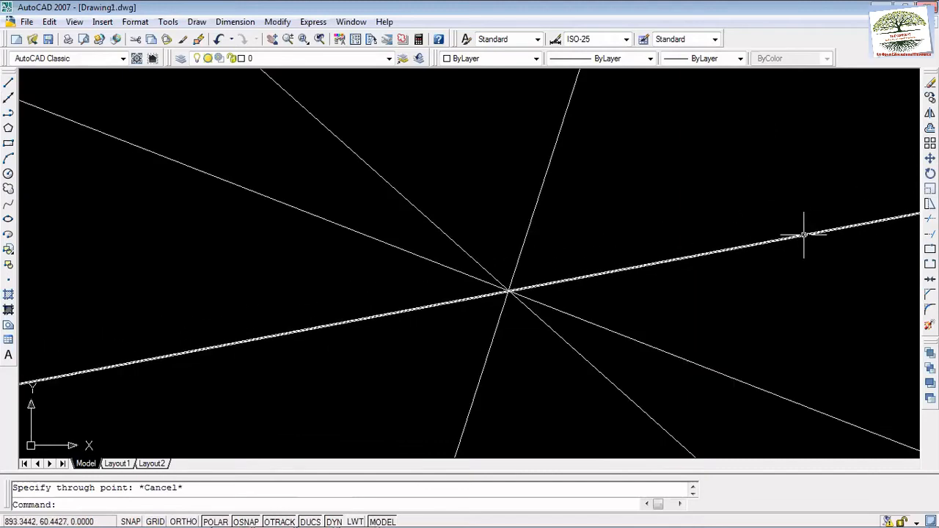
pyautogui.scroll(5, 550, 287)
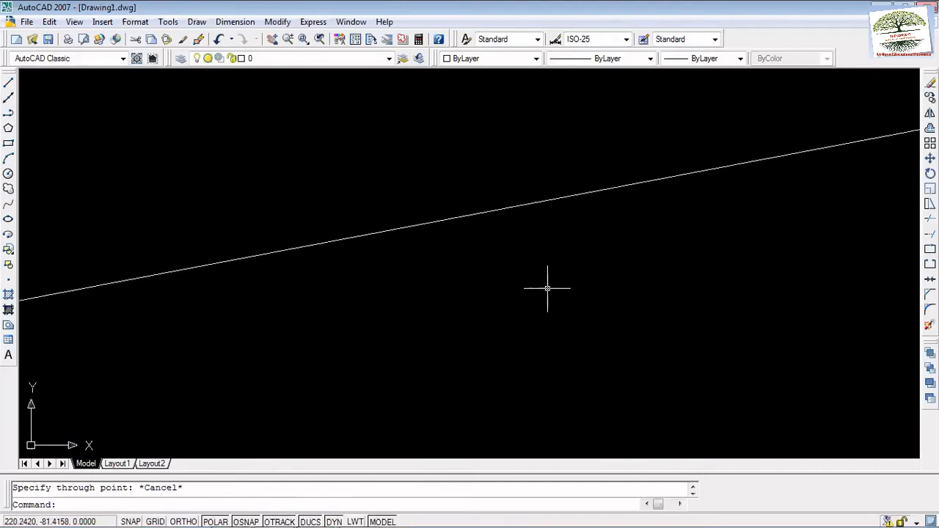
pyautogui.scroll(-5, 547, 288)
# Step: Erase all four construction lines from the drawing
pyautogui.hotkey('ctrl', 'a')
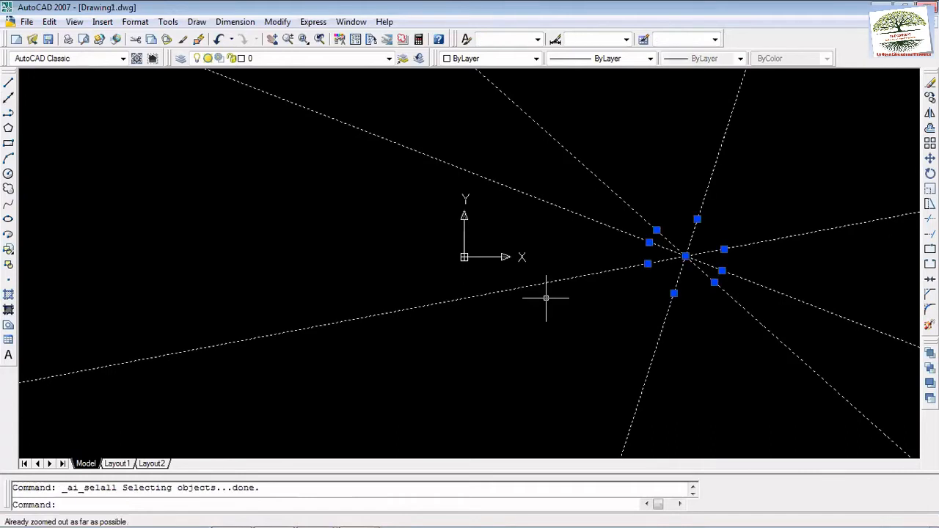
pyautogui.press('Delete')
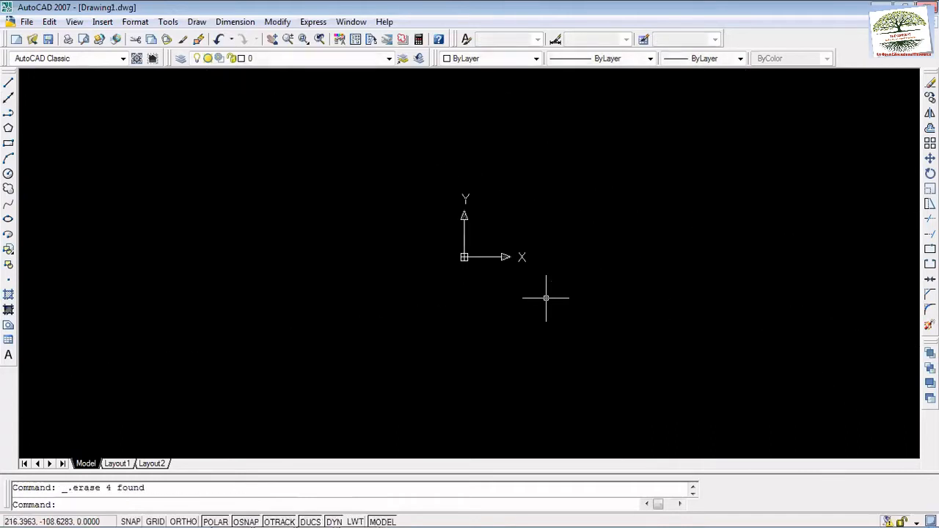
pyautogui.write('z')
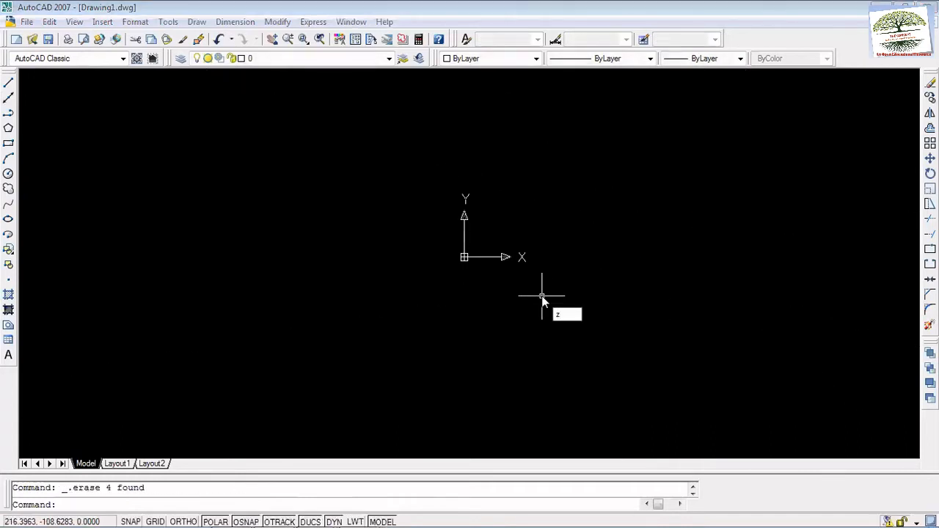
pyautogui.press('BackSpace')
# Step: Draw a short horizontal line above the origin, running to the right
pyautogui.click(9, 83)
pyautogui.click(532, 172)
pyautogui.click(603, 172)
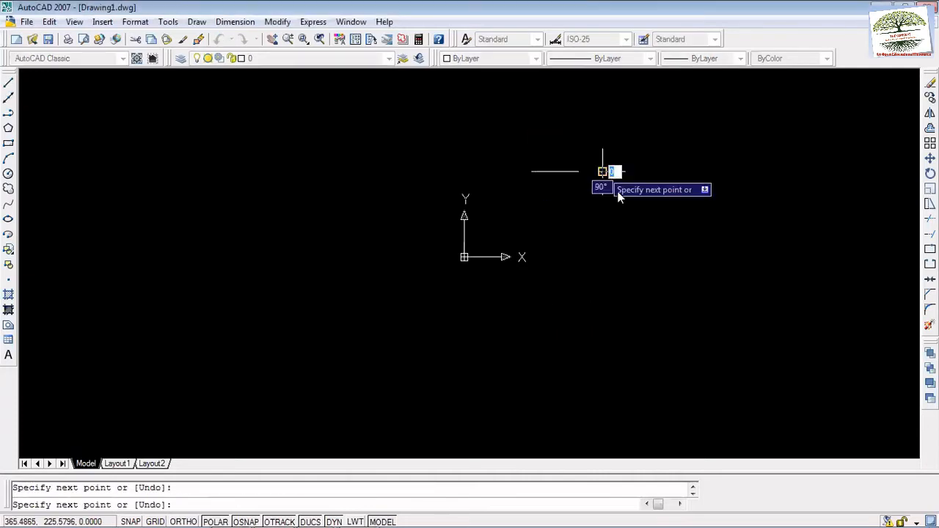
pyautogui.press('Escape')
# Step: Magnify the view far into the horizontal line and bring the whole line back with Zoom Extents
pyautogui.scroll(5, 572, 189)
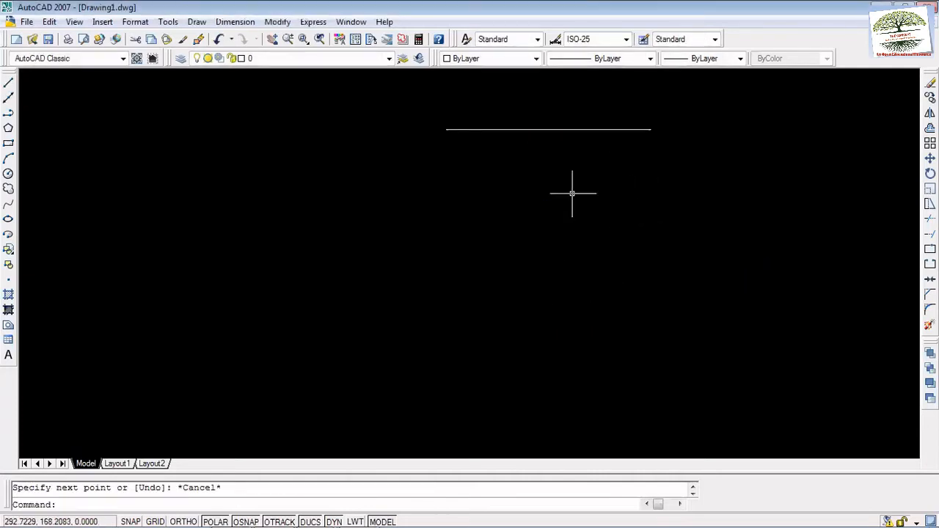
pyautogui.scroll(5, 572, 147)
pyautogui.moveTo(576, 154); pyautogui.dragTo(545, 361, button='middle')
pyautogui.scroll(4, 507, 314)
pyautogui.scroll(3, 405, 254)
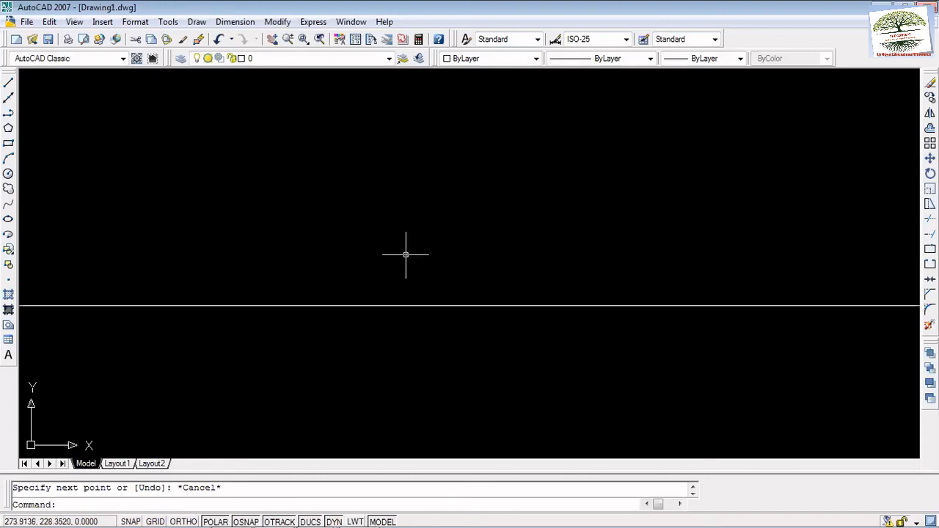
pyautogui.moveTo(420, 293); pyautogui.dragTo(455, 394, button='middle')
pyautogui.scroll(4, 461, 389)
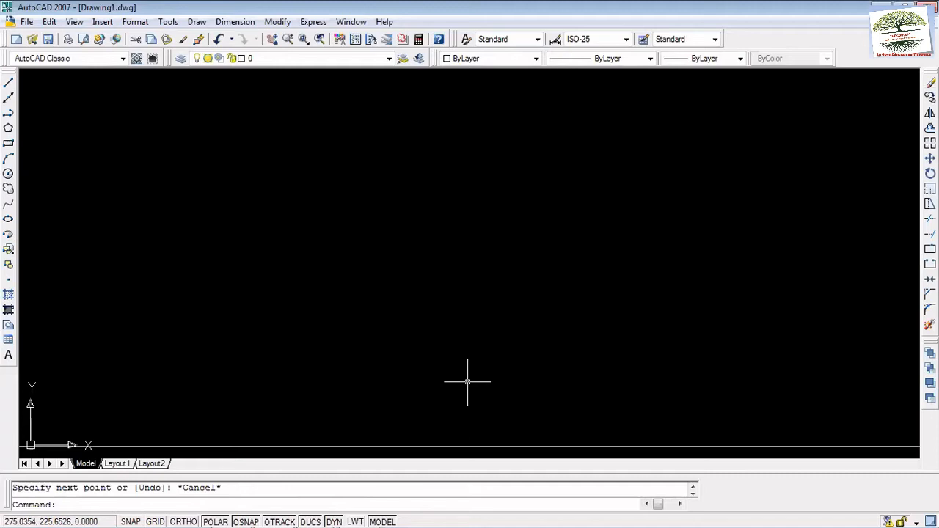
pyautogui.write('z')
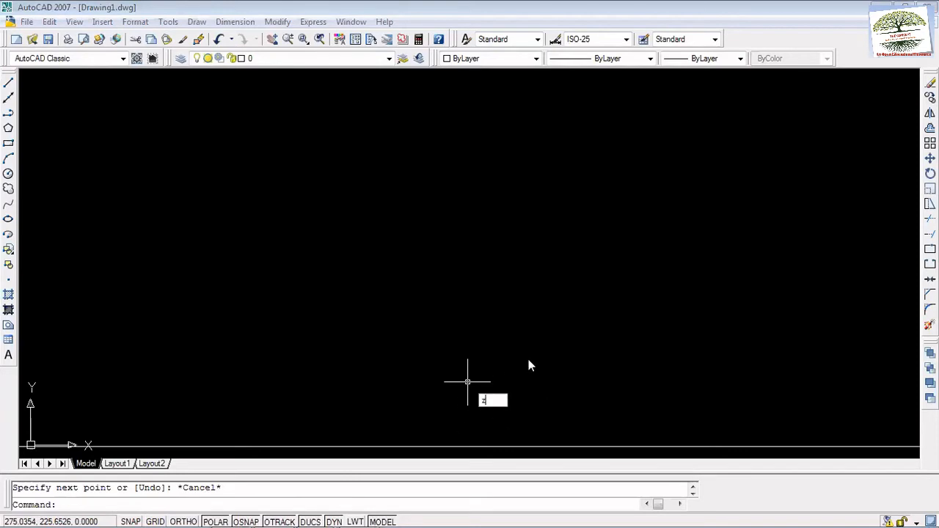
pyautogui.press('Return')
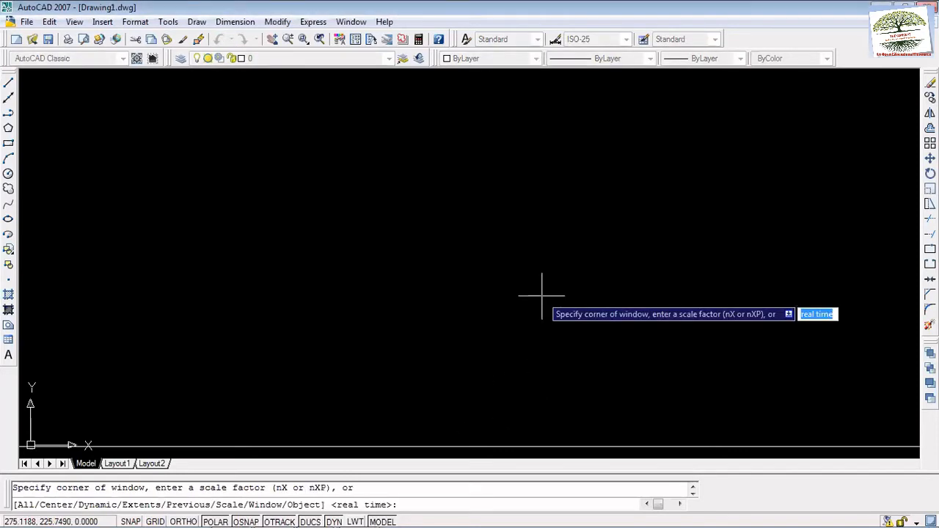
pyautogui.write('e')
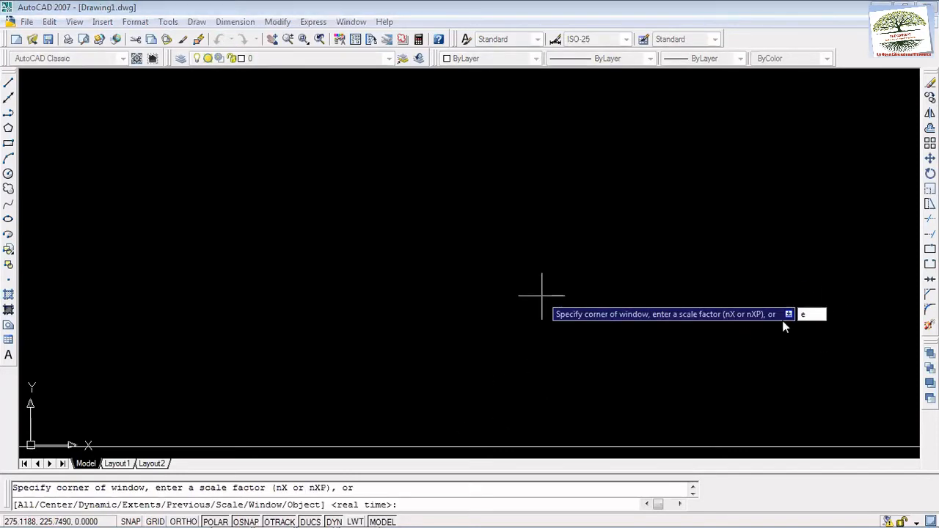
pyautogui.press('Return')
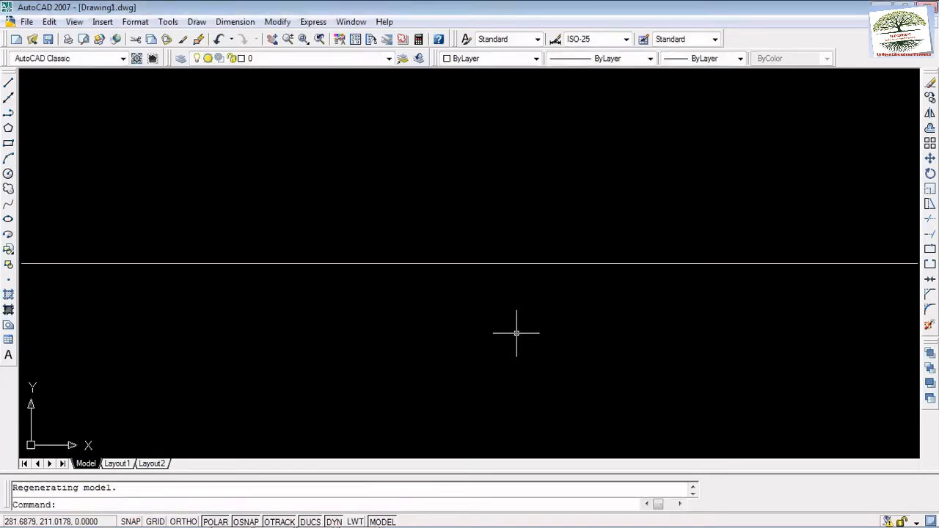
# Step: Draw a second, longer horizontal line above the first, extending past both of its ends
pyautogui.scroll(-2, 517, 334)
pyautogui.scroll(3, 517, 333)
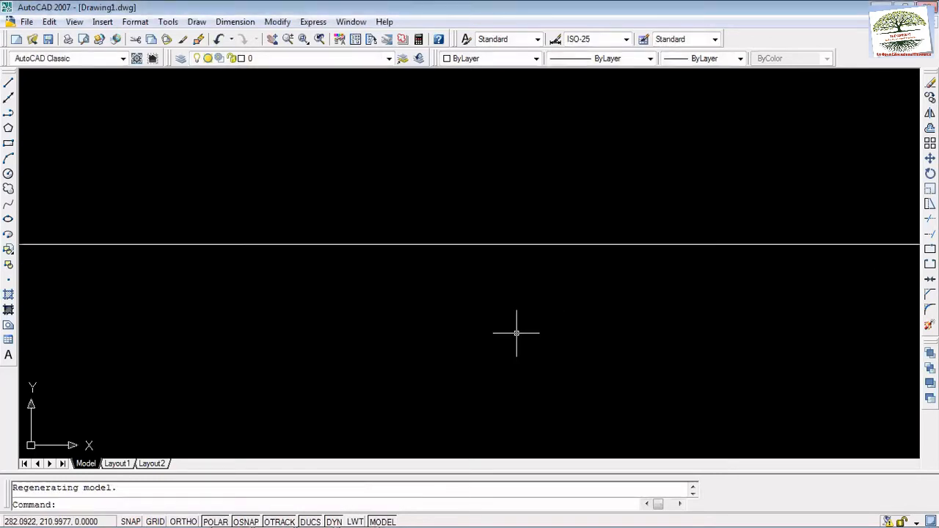
pyautogui.scroll(-1, 517, 333)
pyautogui.click(9, 82)
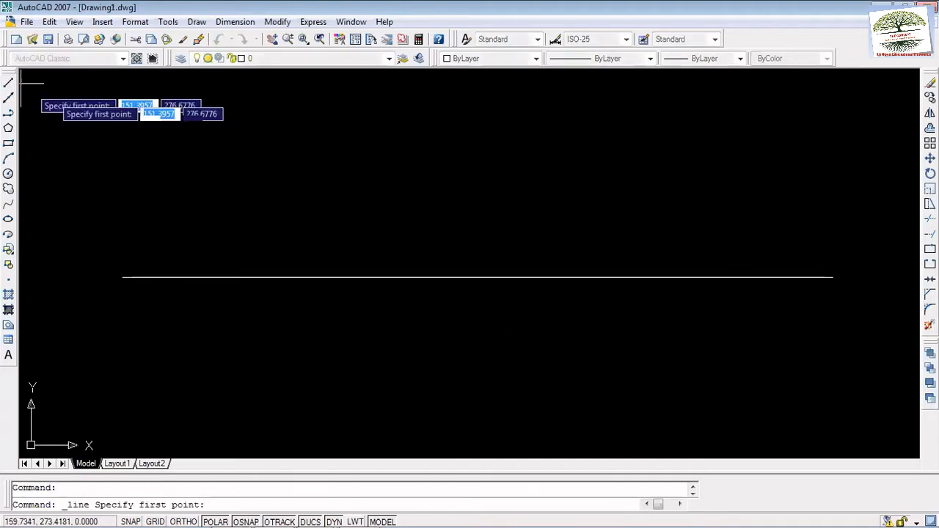
pyautogui.click(53, 202)
pyautogui.scroll(-4, 543, 207)
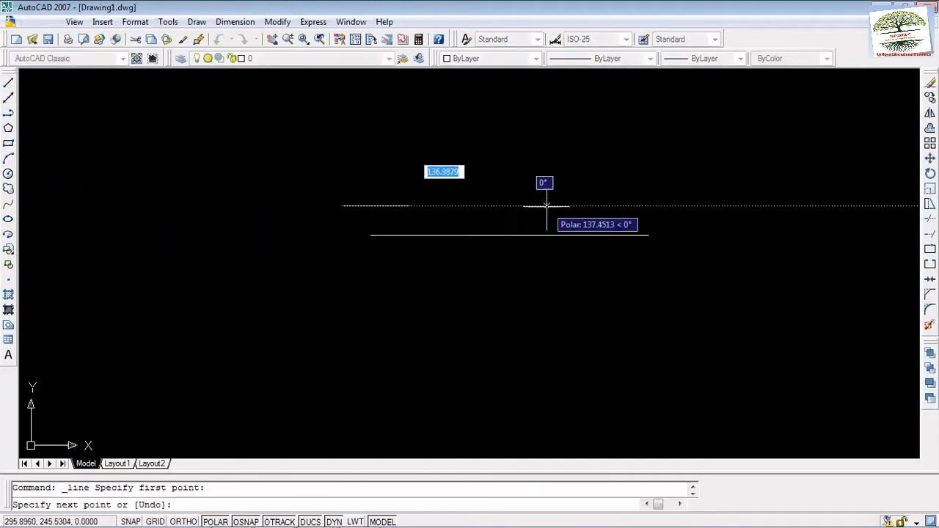
pyautogui.click(835, 206)
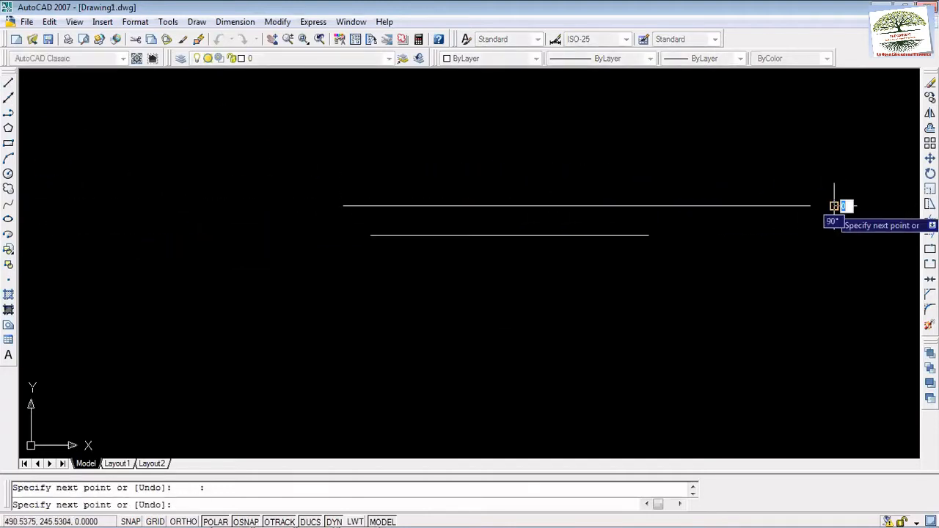
pyautogui.press('Escape')
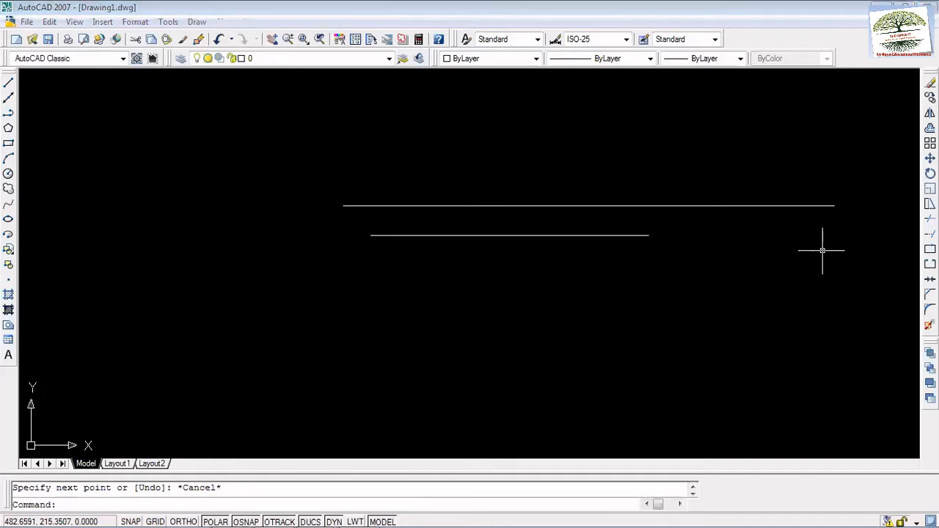
# Step: Fit both horizontal lines in view with Zoom Extents and erase them
pyautogui.write('z')
pyautogui.press('Return')
pyautogui.write('e')
pyautogui.press('Return')
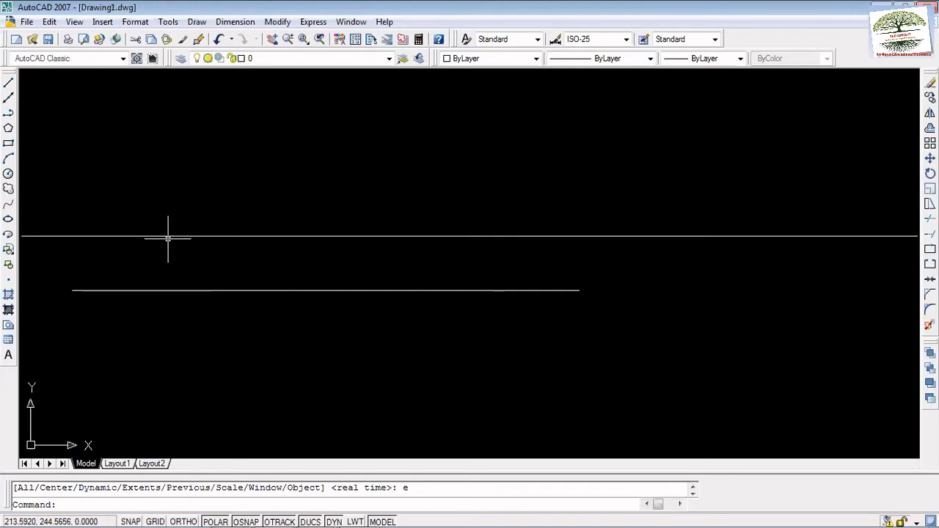
pyautogui.hotkey('ctrl', 'a')
pyautogui.press('Delete')
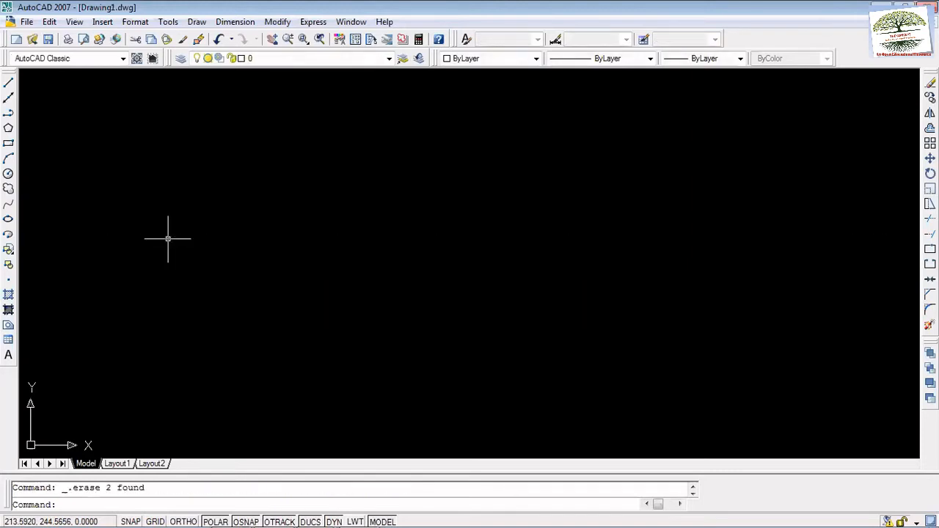
# Step: Draw a closed, irregular five-sided polyline and select it as one object
pyautogui.click(8, 116)
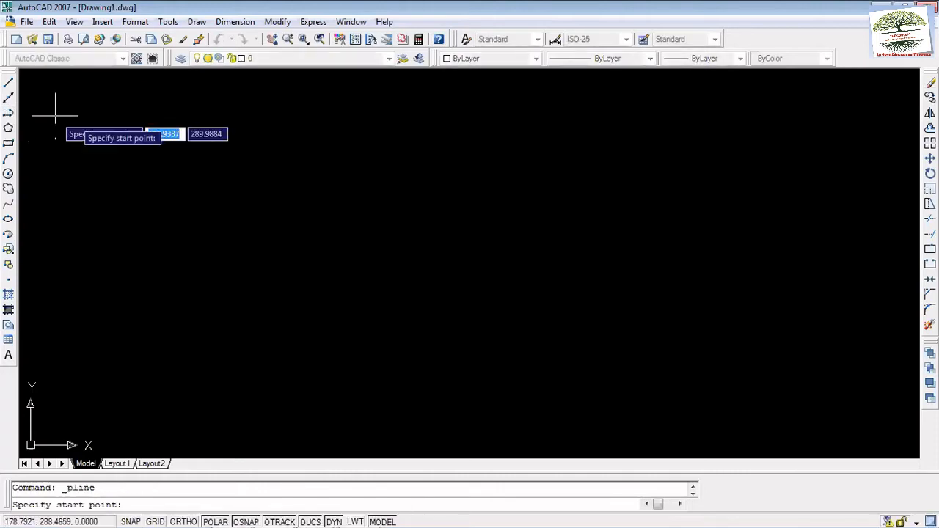
pyautogui.click(262, 224)
pyautogui.click(310, 154)
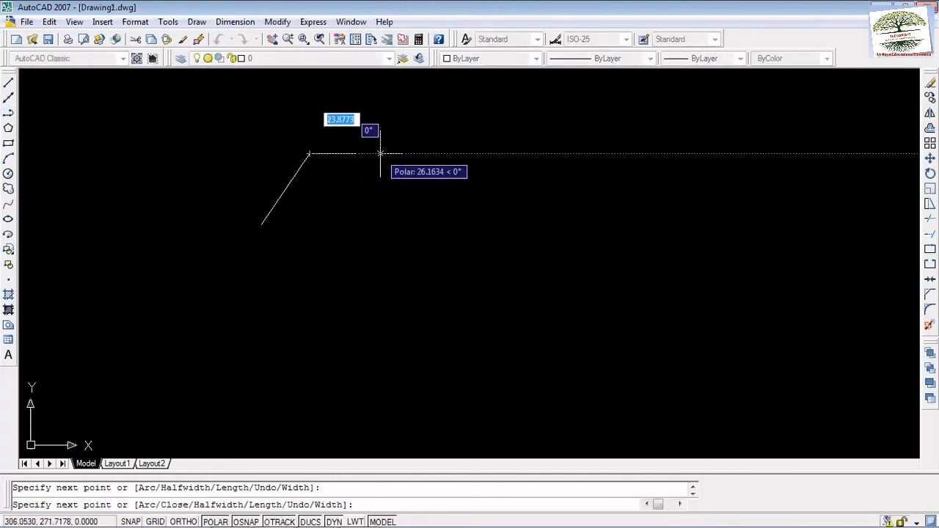
pyautogui.click(410, 164)
pyautogui.click(426, 206)
pyautogui.click(359, 239)
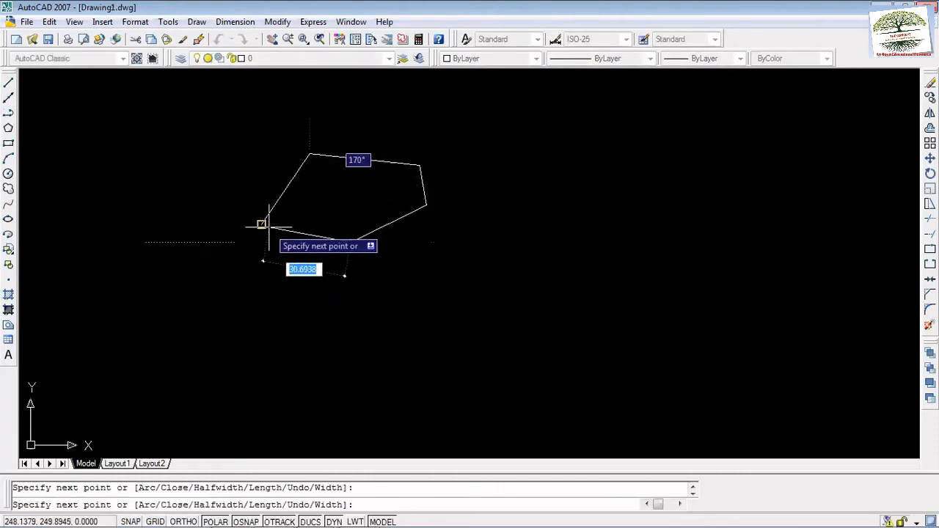
pyautogui.click(262, 224)
pyautogui.press('Escape')
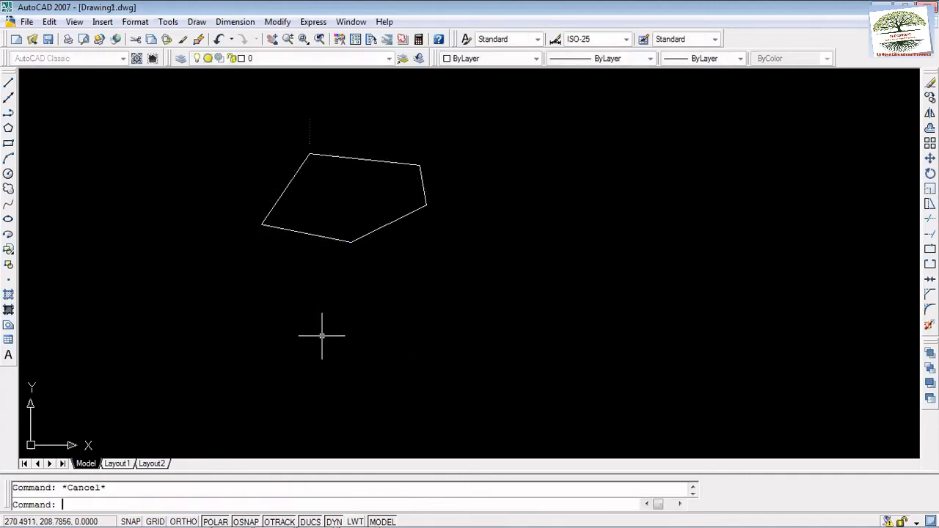
pyautogui.click(326, 237)
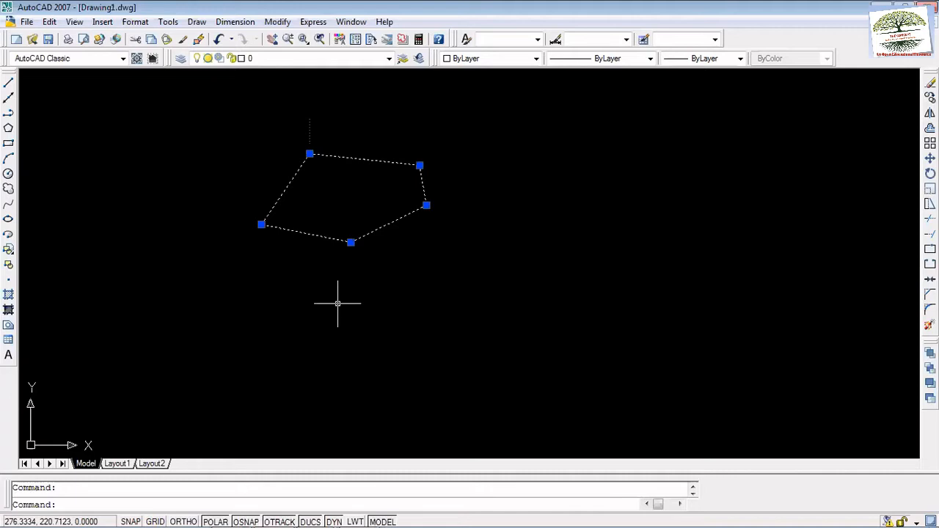
# Step: Draw a larger nine-segment polyline to the lower right of the five-sided shape, ending just beside its own start point
pyautogui.click(8, 113)
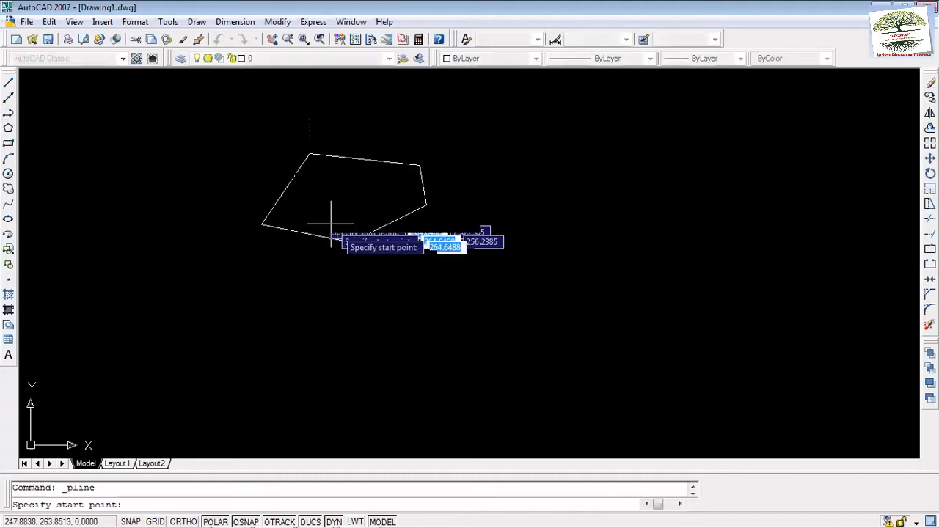
pyautogui.click(450, 297)
pyautogui.click(477, 259)
pyautogui.click(547, 204)
pyautogui.click(658, 246)
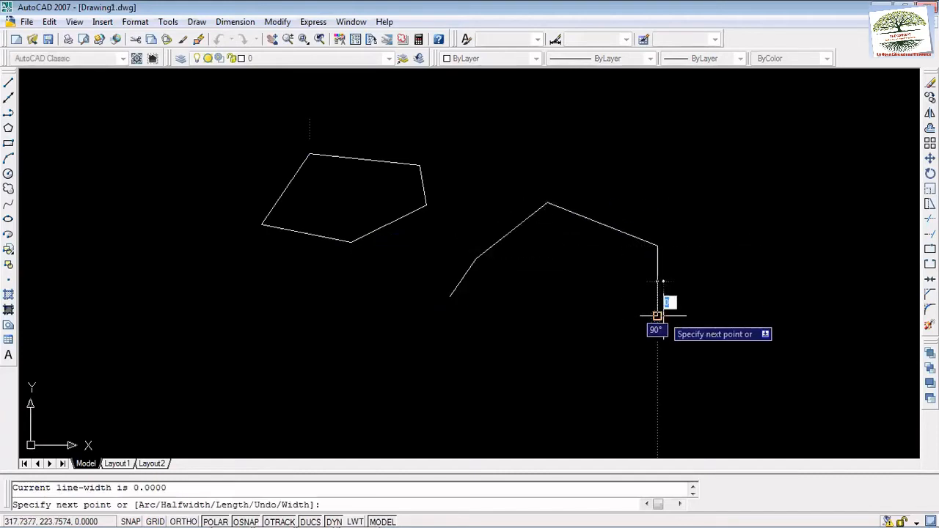
pyautogui.click(657, 315)
pyautogui.click(615, 365)
pyautogui.click(511, 365)
pyautogui.click(423, 341)
pyautogui.click(431, 293)
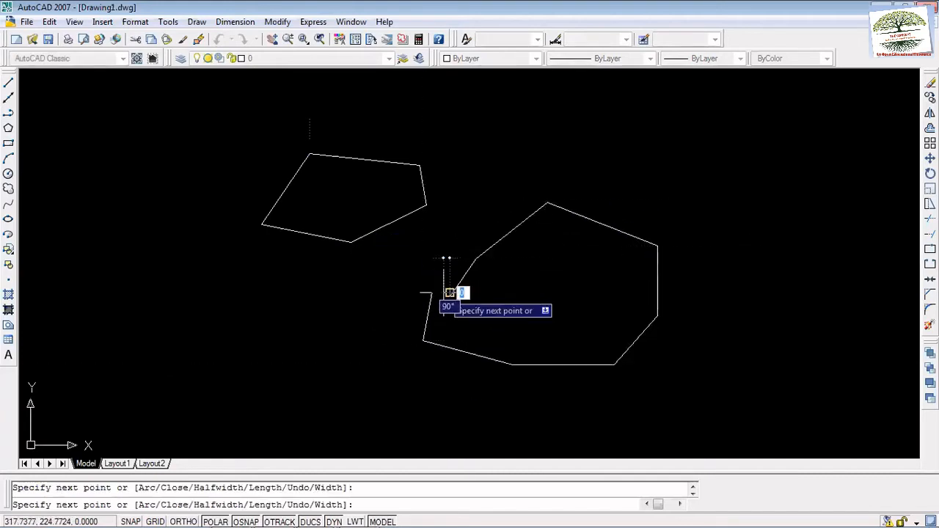
pyautogui.click(450, 293)
pyautogui.press('Escape')
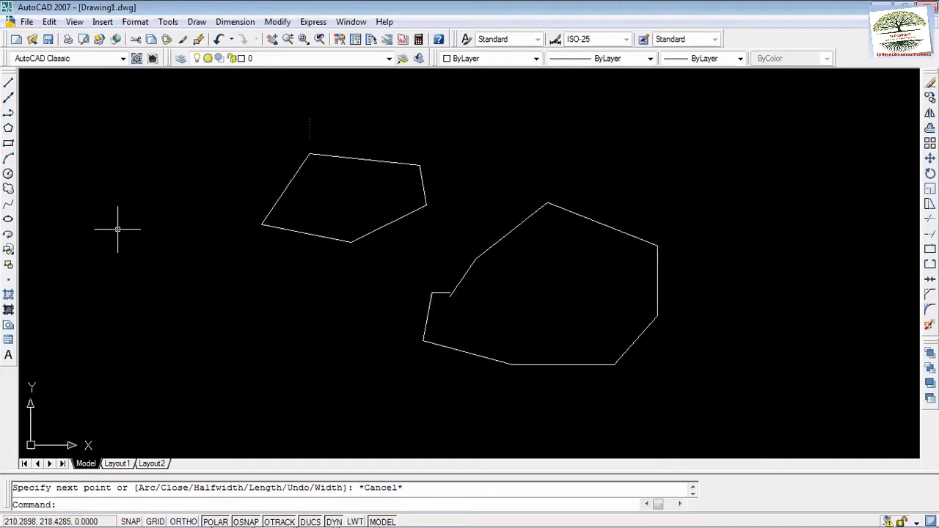
# Step: Draw a small closed four-sided polyline to the lower left of the five-sided shape and select it as one object
pyautogui.rightClick(116, 277)
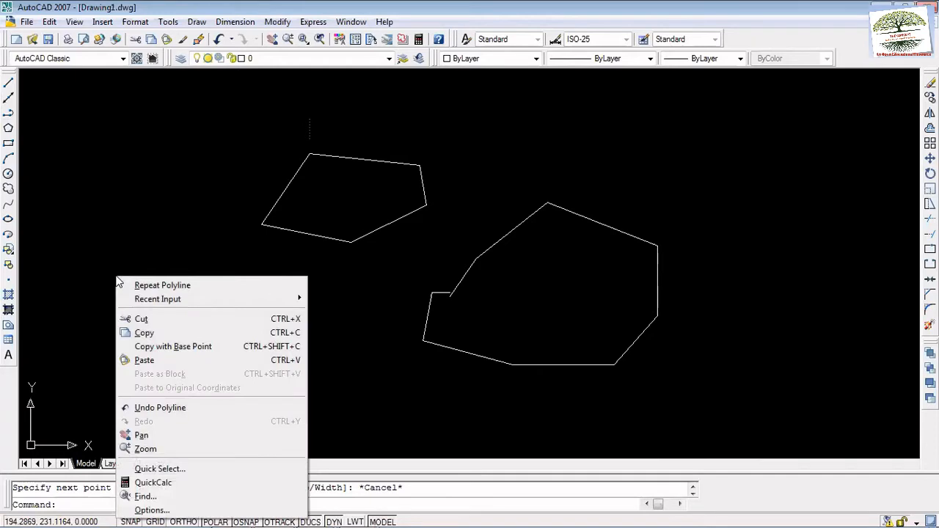
pyautogui.rightClick(108, 231)
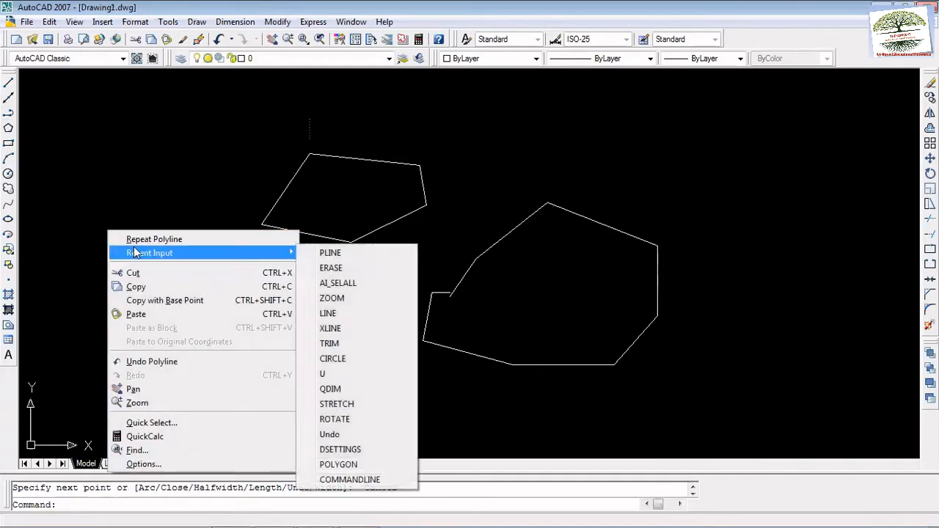
pyautogui.click(137, 240)
pyautogui.click(130, 246)
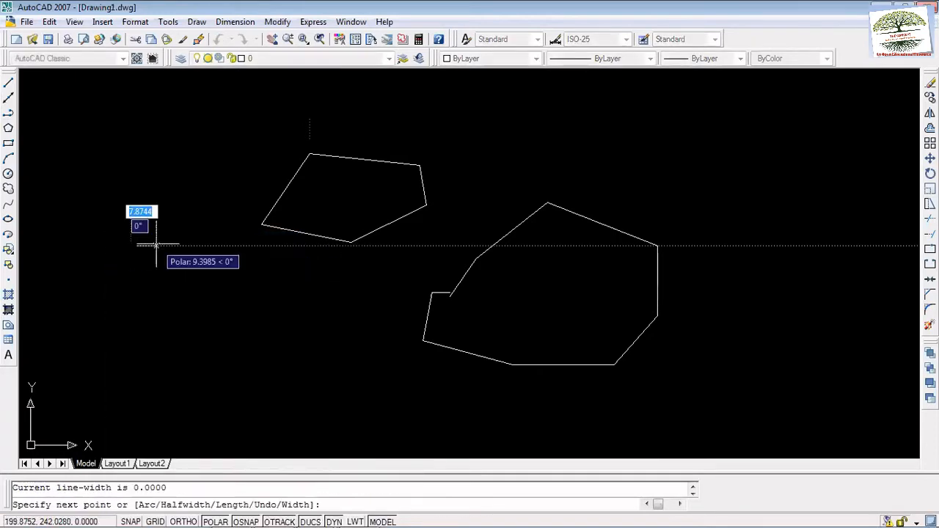
pyautogui.click(199, 272)
pyautogui.click(174, 322)
pyautogui.click(112, 289)
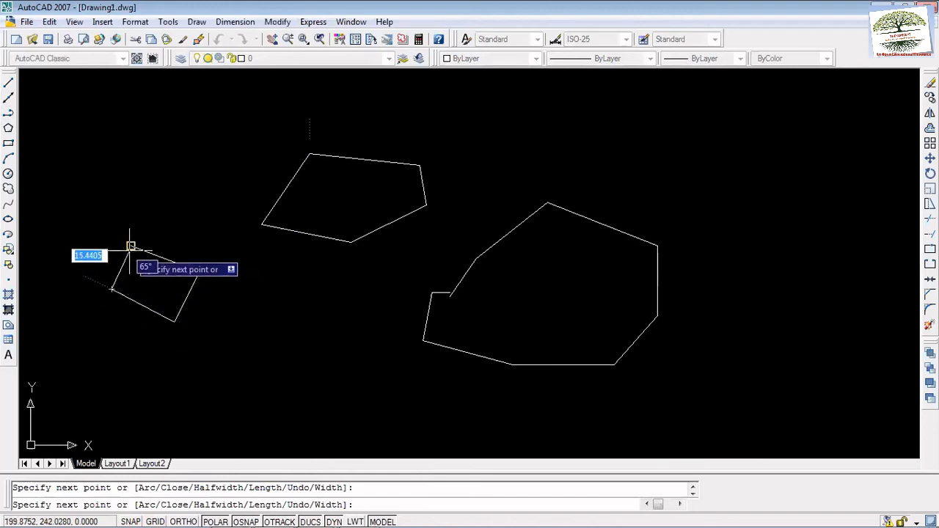
pyautogui.click(130, 247)
pyautogui.press('Escape')
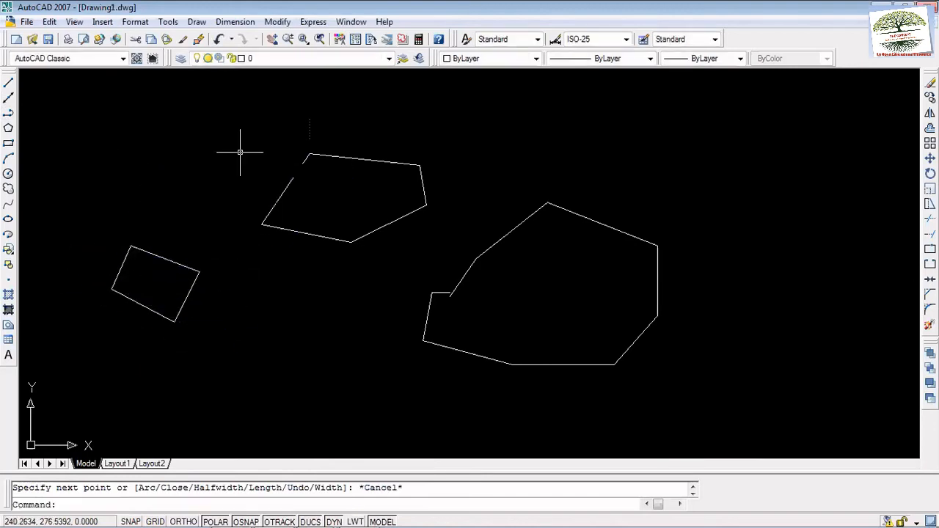
pyautogui.click(192, 291)
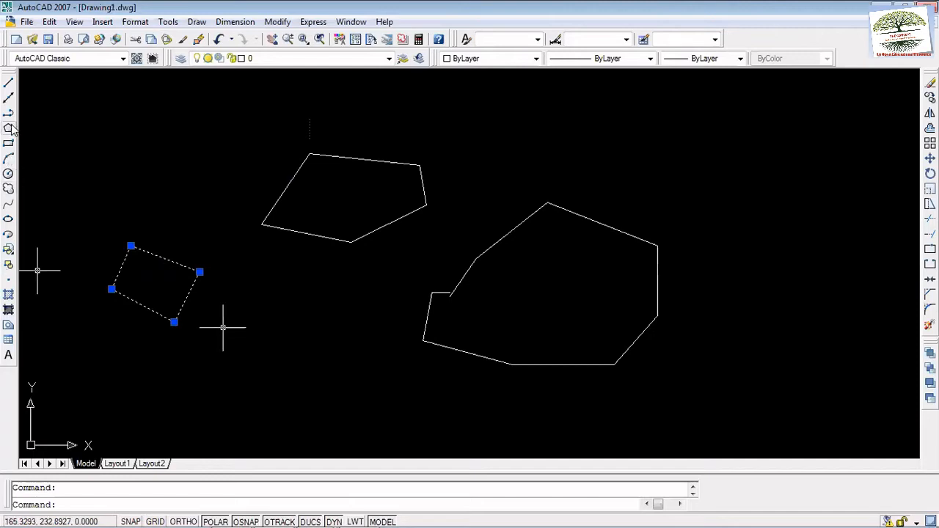
# Step: Draw a similar closed four-sided shape from separate lines, just to the lower right of the small polyline
pyautogui.click(8, 82)
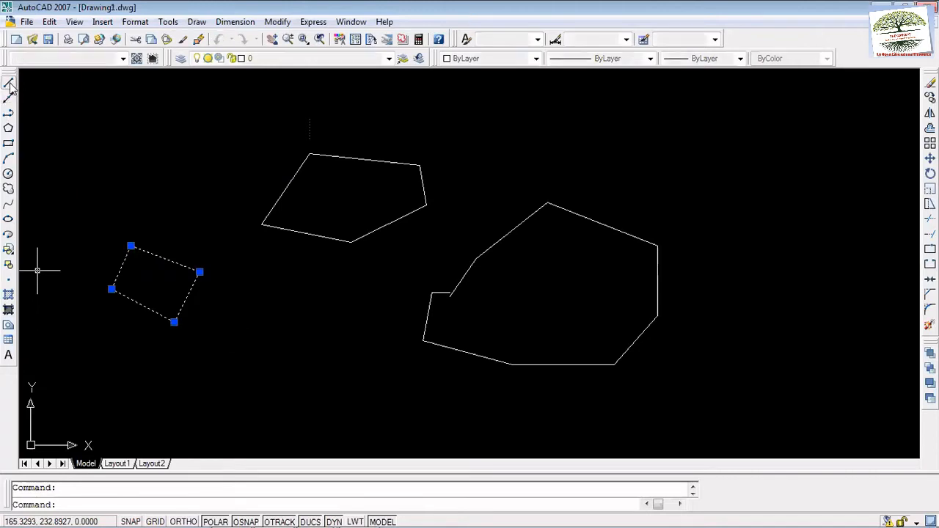
pyautogui.click(234, 286)
pyautogui.click(319, 323)
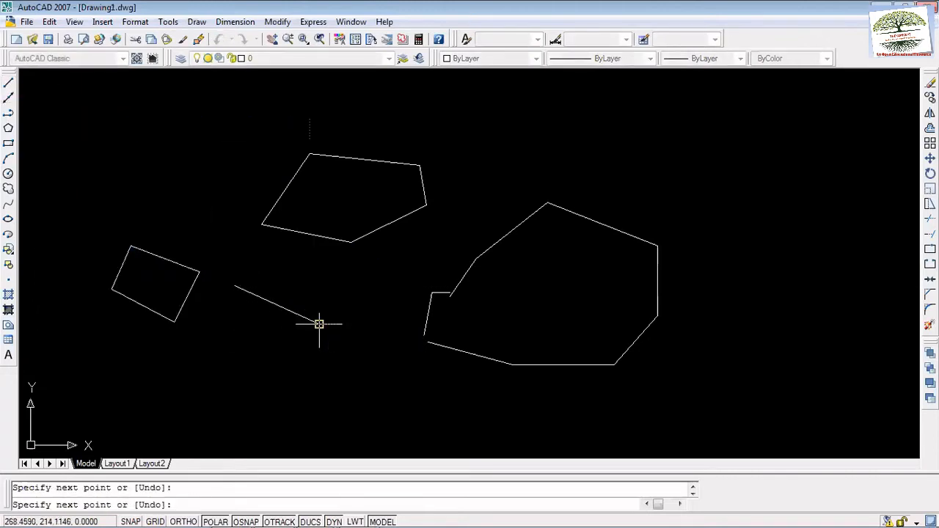
pyautogui.click(216, 335)
pyautogui.click(234, 285)
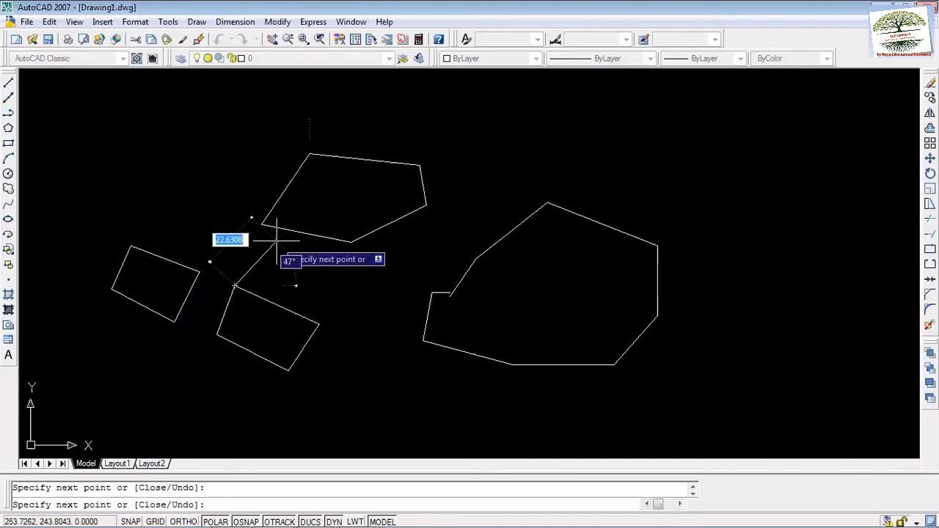
pyautogui.press('Escape')
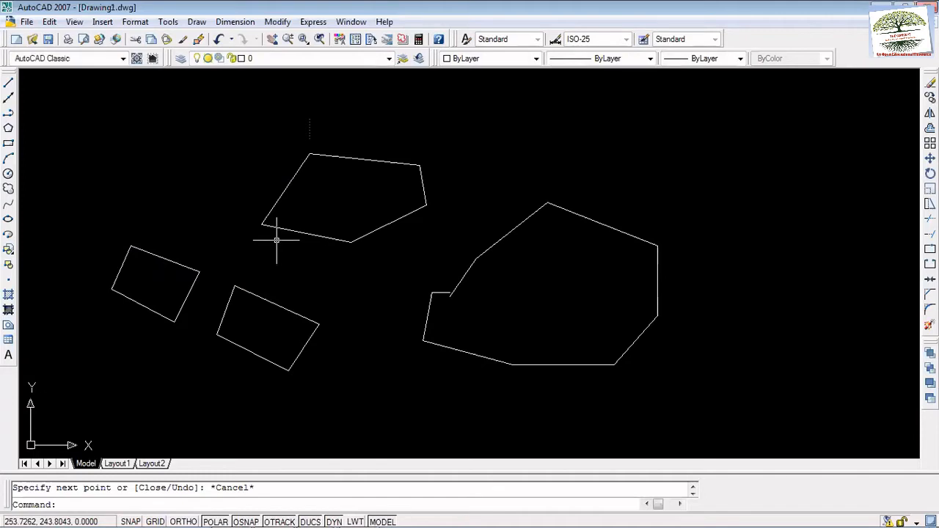
# Step: Select one side of the four-line shape, then extend the selection to all its sides with a crossing window
pyautogui.click(300, 353)
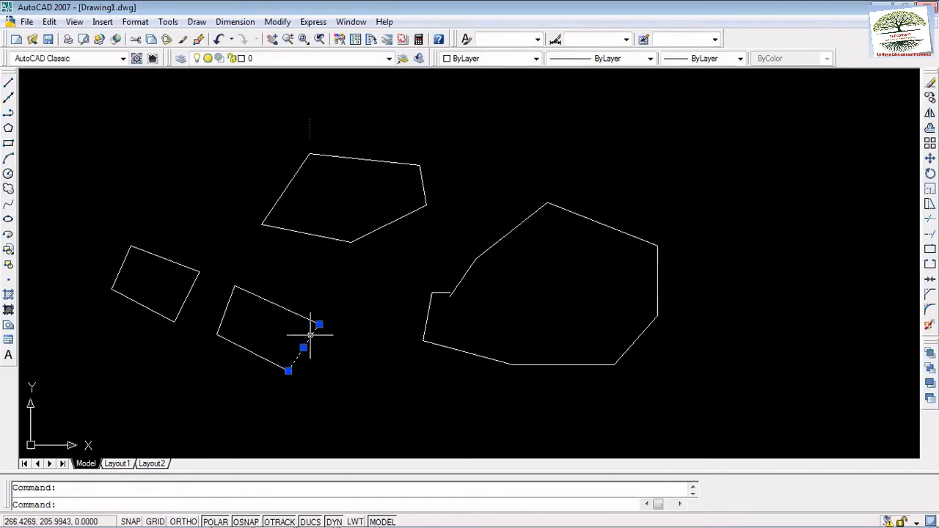
pyautogui.click(364, 395)
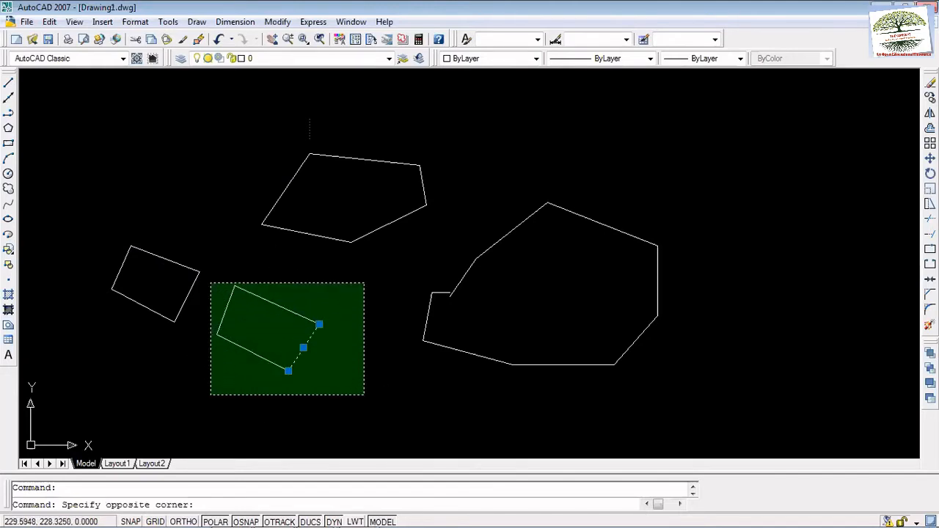
pyautogui.click(212, 282)
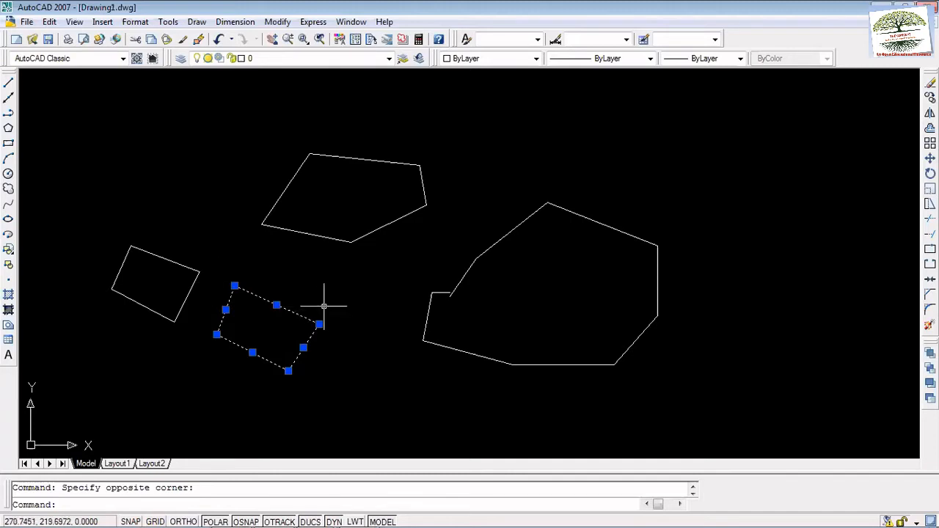
# Step: Clear the selection and examine the rightmost and topmost corners of the four-line shape at maximum magnification
pyautogui.scroll(6, 325, 308)
pyautogui.scroll(5, 333, 246)
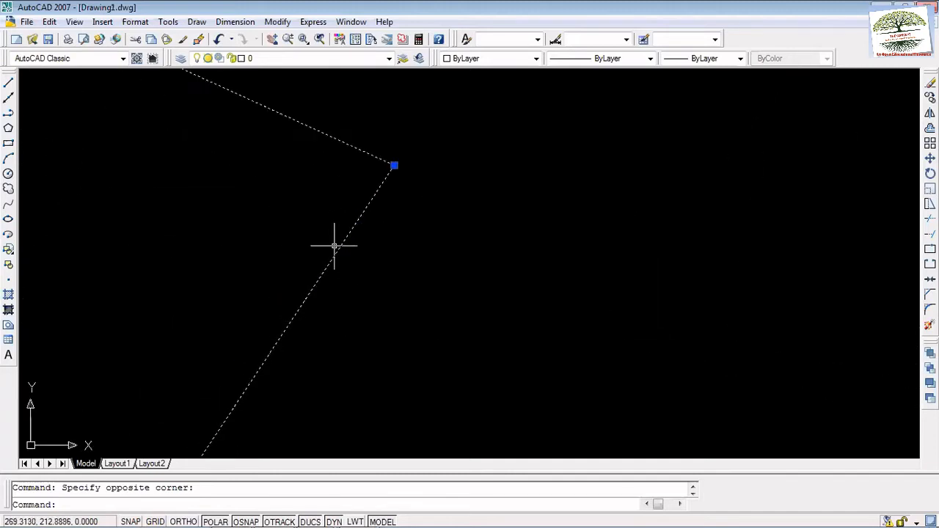
pyautogui.press('Escape')
pyautogui.scroll(5, 296, 245)
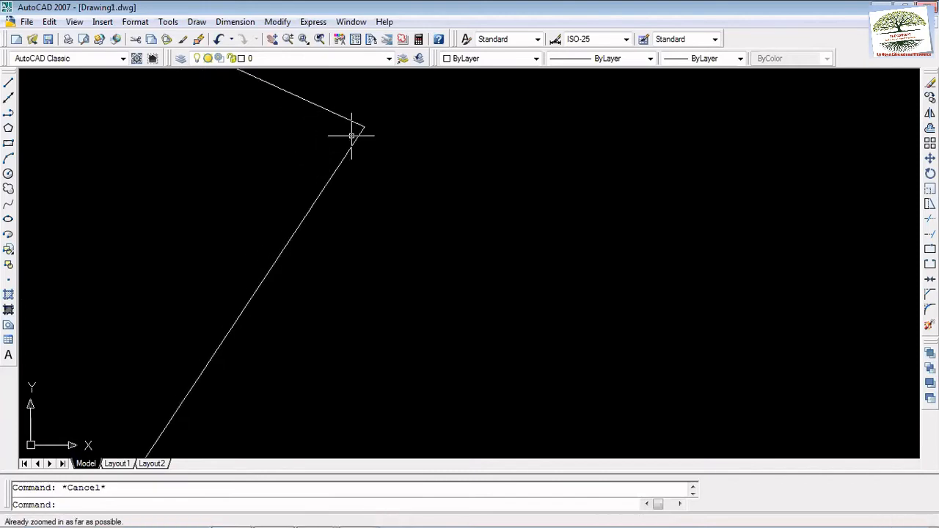
pyautogui.moveTo(365, 142); pyautogui.dragTo(417, 200, button='middle')
pyautogui.scroll(-10, 418, 200)
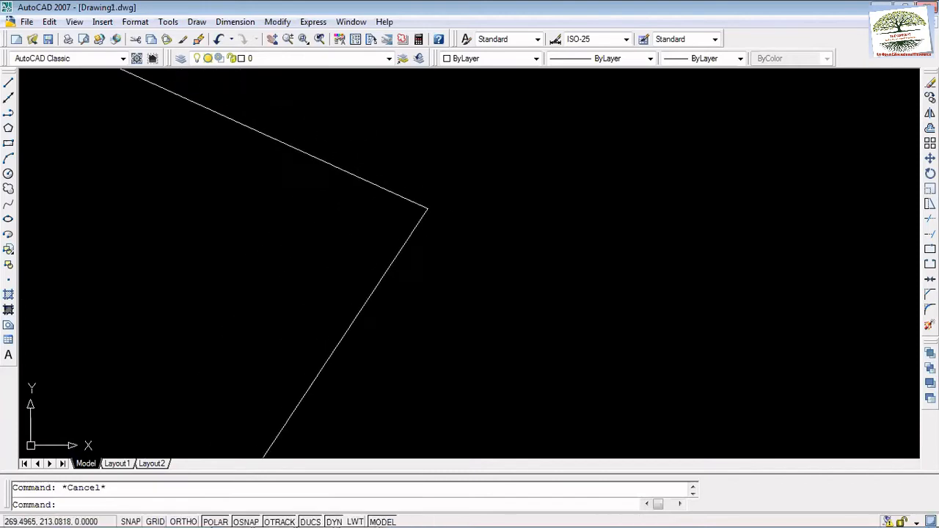
pyautogui.scroll(4, 425, 206)
pyautogui.scroll(6, 425, 206)
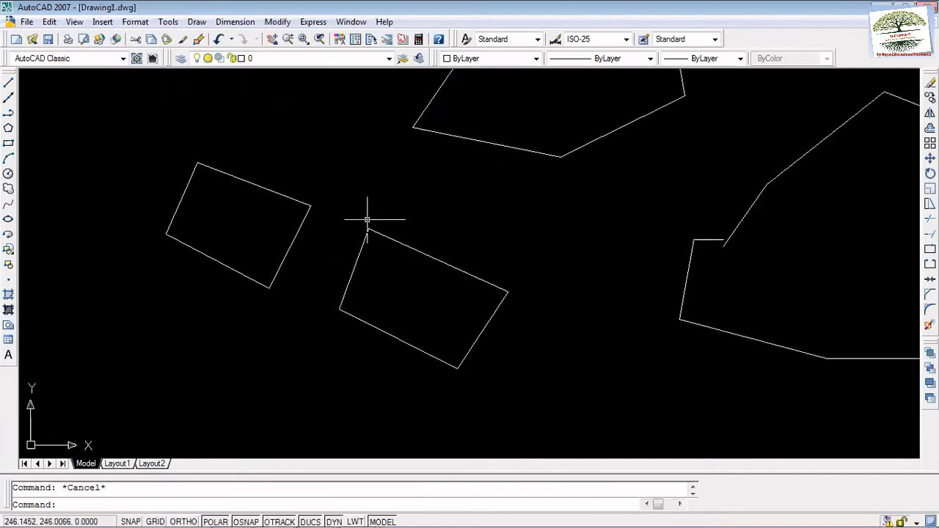
pyautogui.scroll(10, 419, 293)
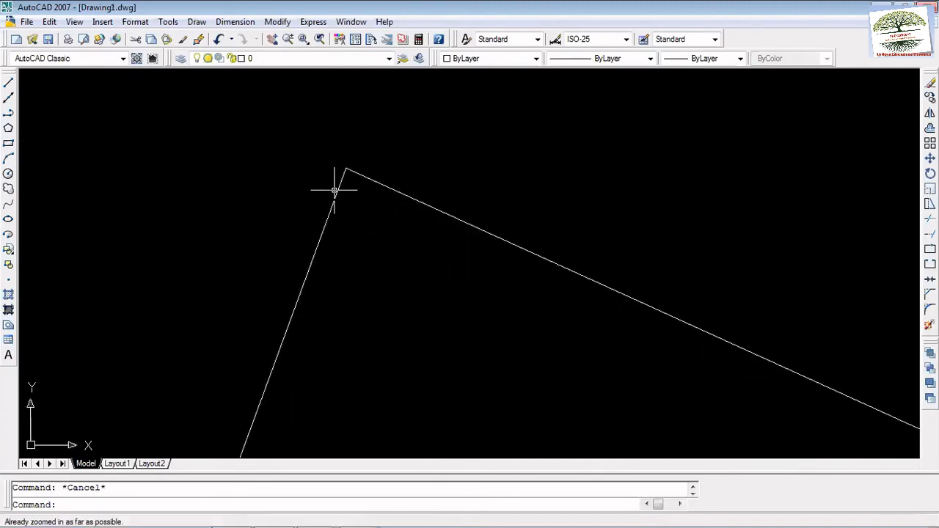
pyautogui.scroll(-10, 356, 230)
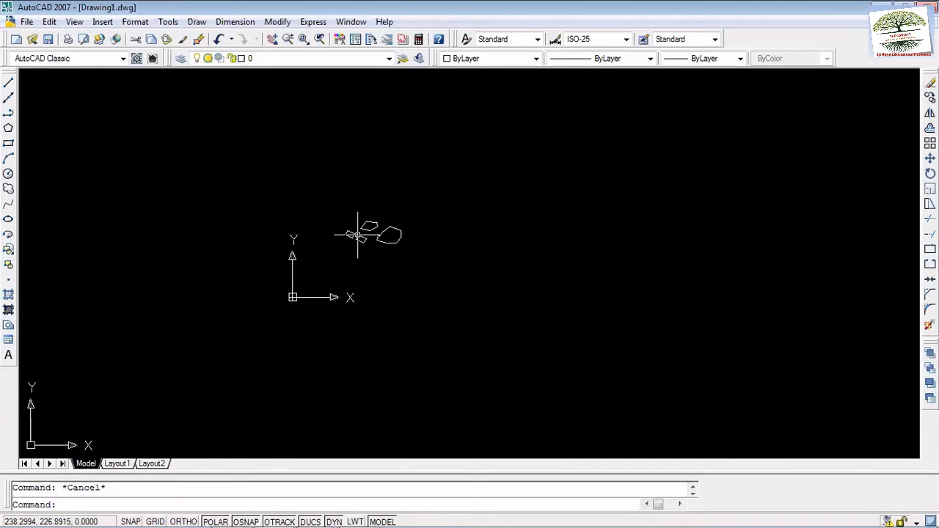
# Step: Examine close up how the two lines meet at the leftmost corner of the four-line shape
pyautogui.scroll(6, 367, 250)
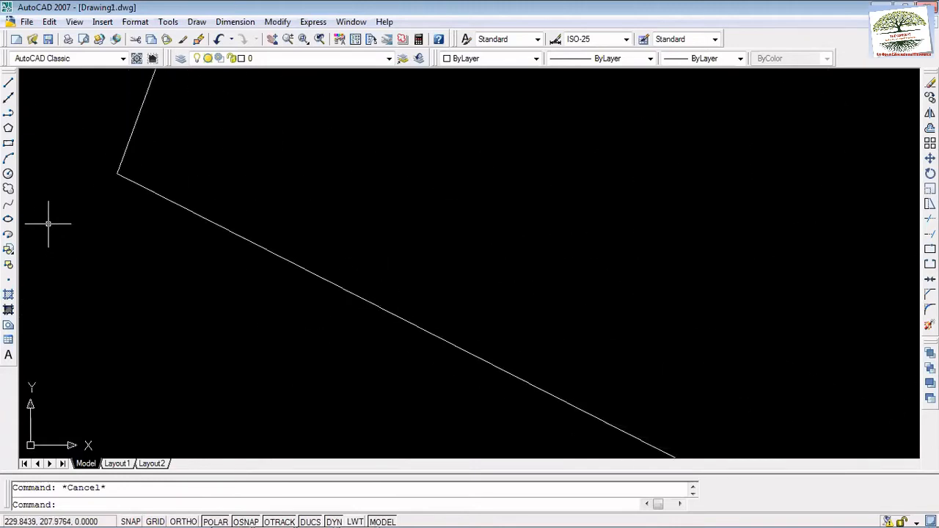
pyautogui.scroll(4, 48, 224)
pyautogui.moveTo(250, 102)
pyautogui.mouseDown(button='middle')
pyautogui.moveTo(244, 157)
pyautogui.moveTo(232, 150)
pyautogui.mouseUp(button='middle')
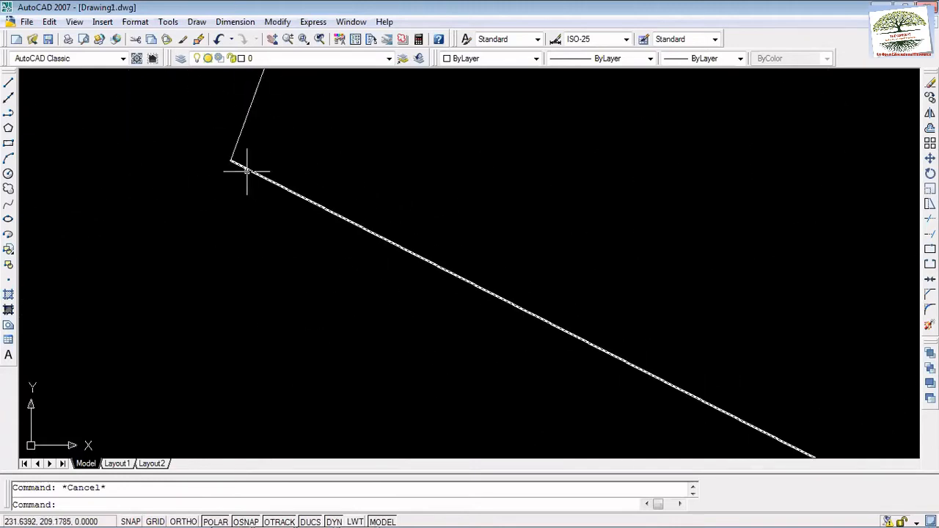
pyautogui.moveTo(239, 187)
pyautogui.mouseDown(button='middle')
pyautogui.moveTo(214, 88)
pyautogui.moveTo(249, 234)
pyautogui.mouseUp(button='middle')
pyautogui.scroll(6, 230, 186)
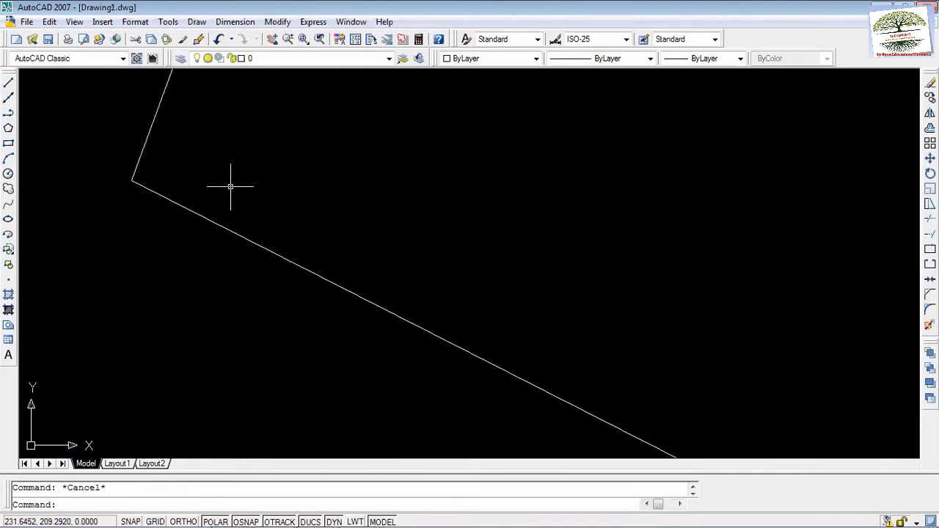
pyautogui.scroll(5, 132, 179)
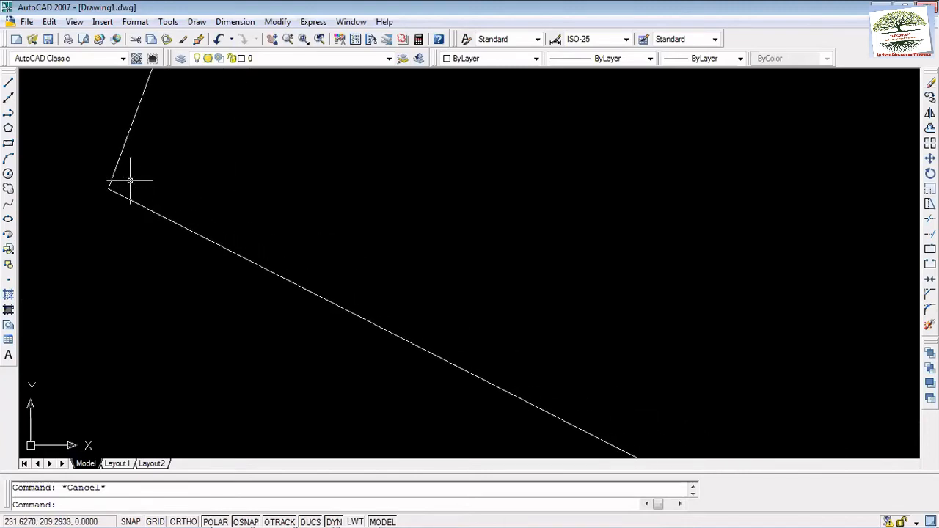
pyautogui.scroll(-2, 254, 227)
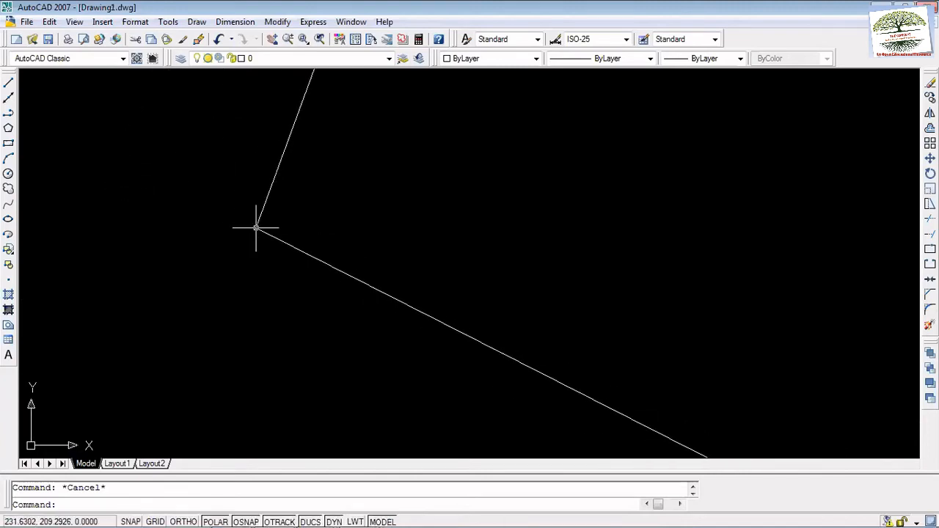
pyautogui.scroll(-6, 324, 268)
# Step: Examine the lowest corner of the four-line shape at maximum magnification, then return to an overview of all shapes
pyautogui.scroll(4, 404, 304)
pyautogui.scroll(2, 372, 285)
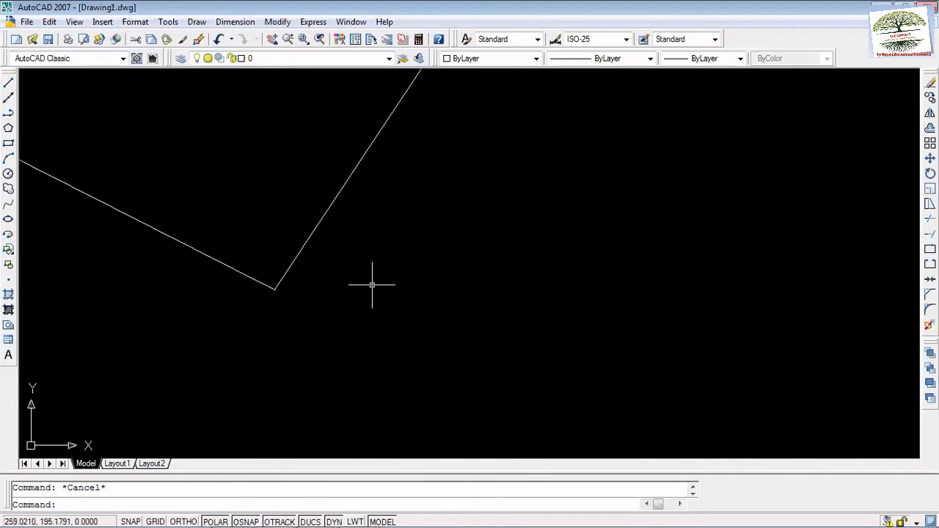
pyautogui.scroll(3, 283, 295)
pyautogui.scroll(3, 246, 272)
pyautogui.scroll(5, 261, 290)
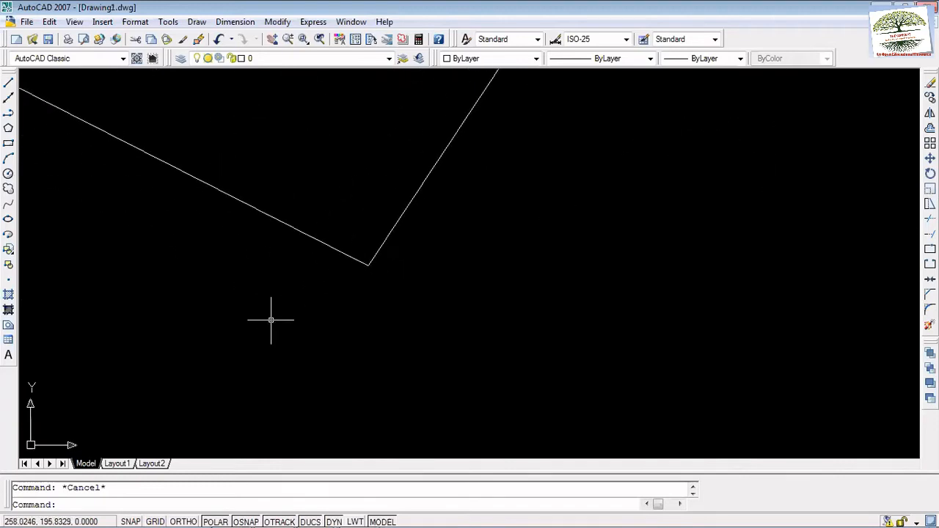
pyautogui.scroll(2, 367, 264)
pyautogui.scroll(3, 348, 282)
pyautogui.scroll(4, 409, 283)
pyautogui.scroll(3, 324, 237)
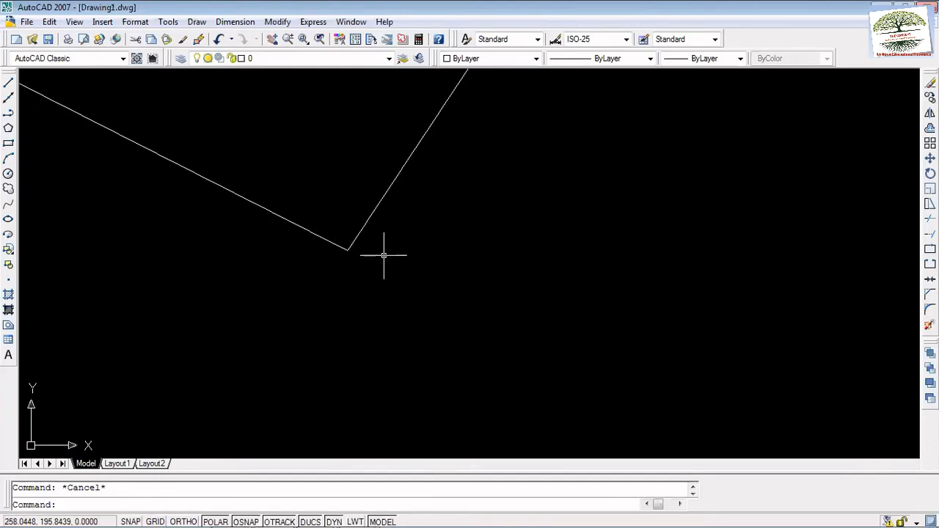
pyautogui.scroll(2, 350, 243)
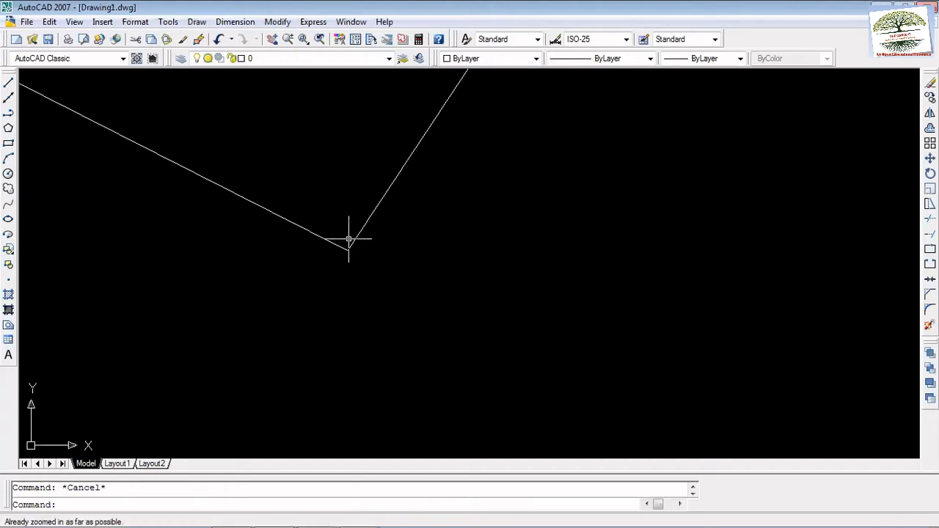
pyautogui.moveTo(350, 243); pyautogui.dragTo(354, 279, button='middle')
pyautogui.scroll(-5, 354, 279)
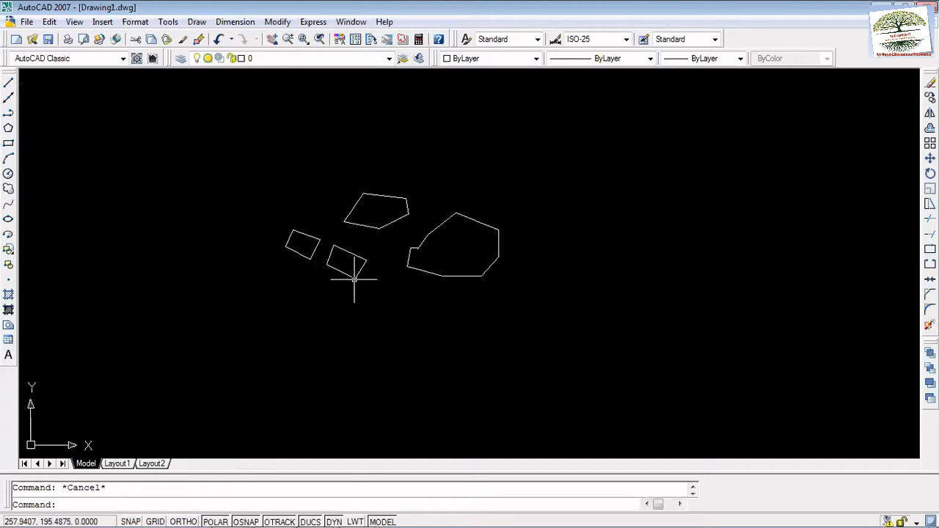
# Step: Select the sides of the four-line shape one after another as individual objects
pyautogui.scroll(4, 353, 268)
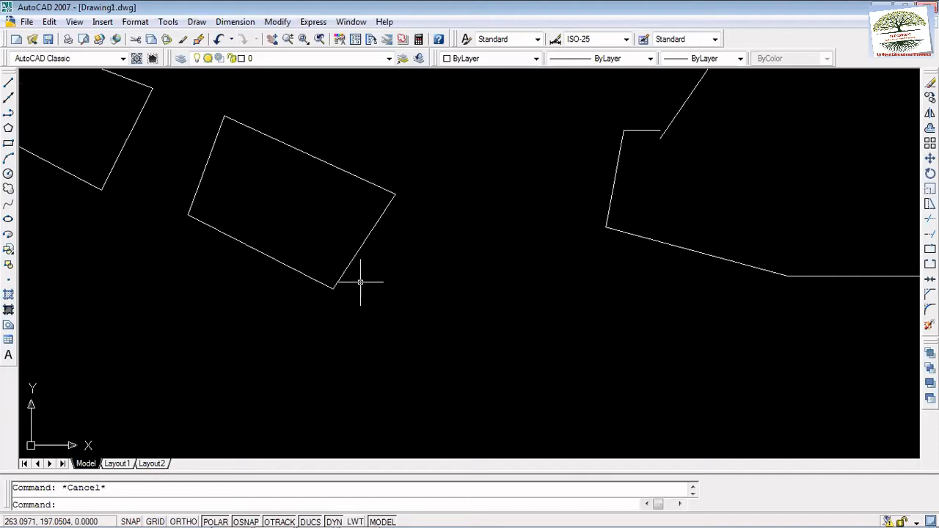
pyautogui.click(227, 236)
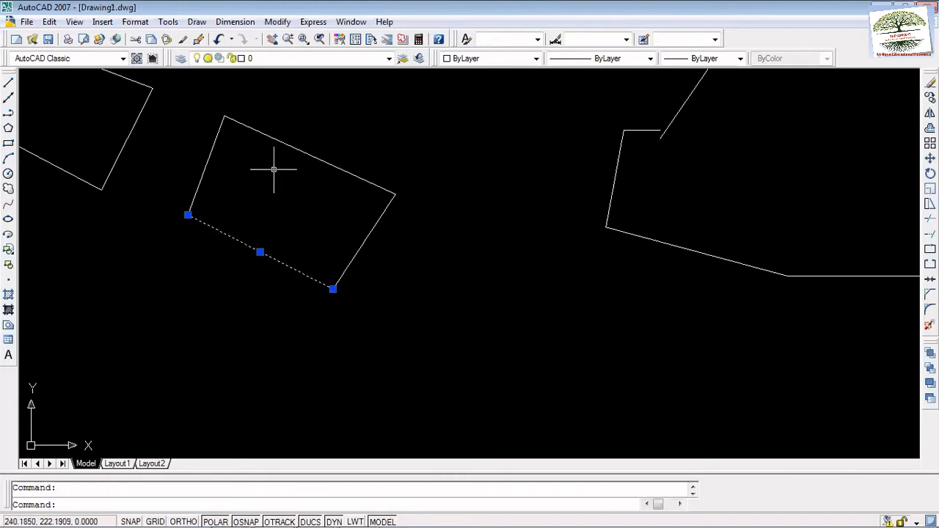
pyautogui.click(201, 178)
pyautogui.click(282, 142)
pyautogui.click(375, 231)
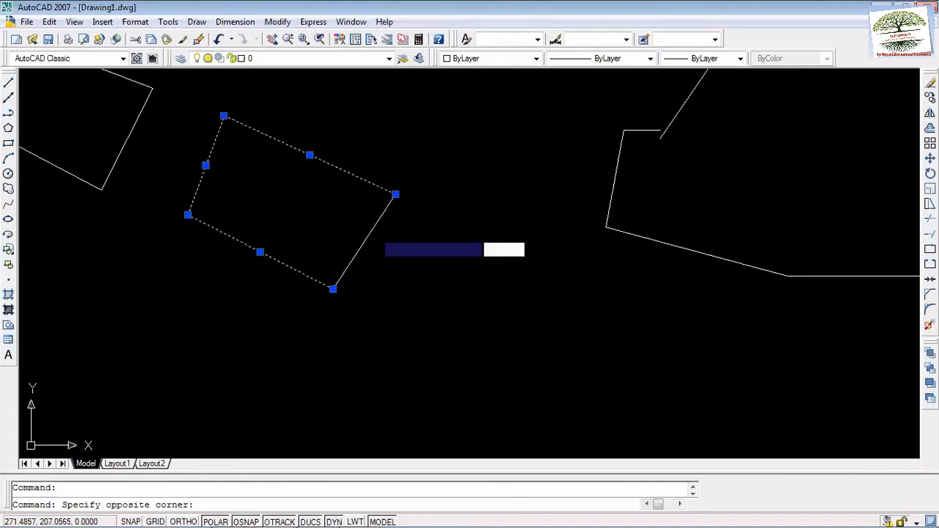
pyautogui.click(373, 223)
# Step: Add the small four-sided polyline to the selection by picking just one of its sides
pyautogui.scroll(-4, 321, 279)
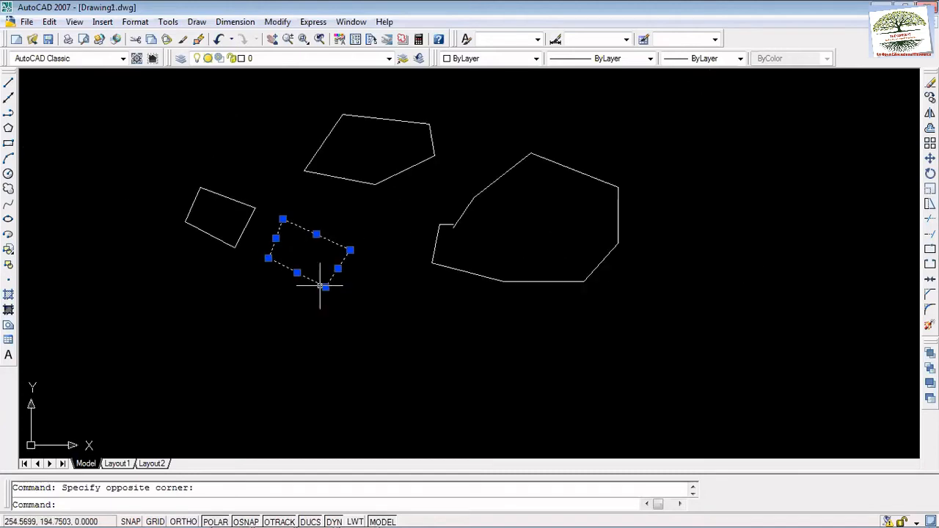
pyautogui.click(230, 240)
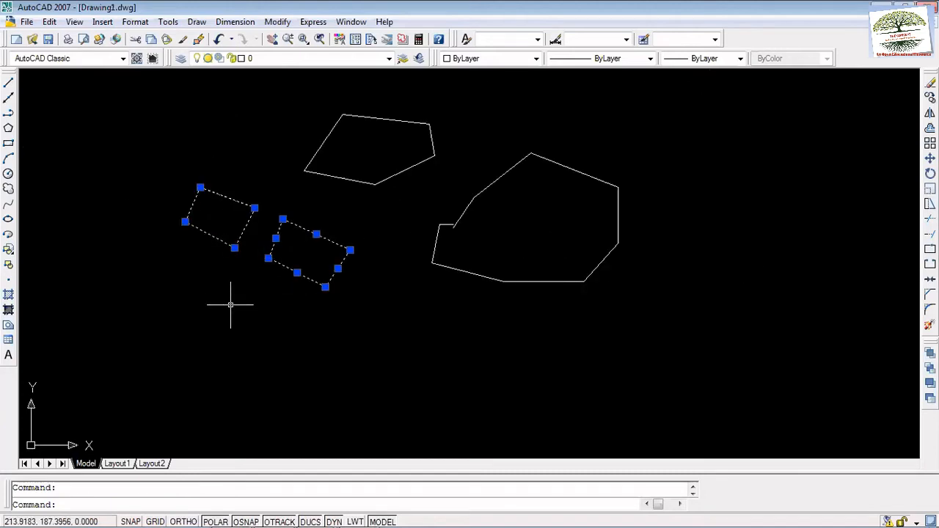
pyautogui.click(226, 223)
pyautogui.click(202, 235)
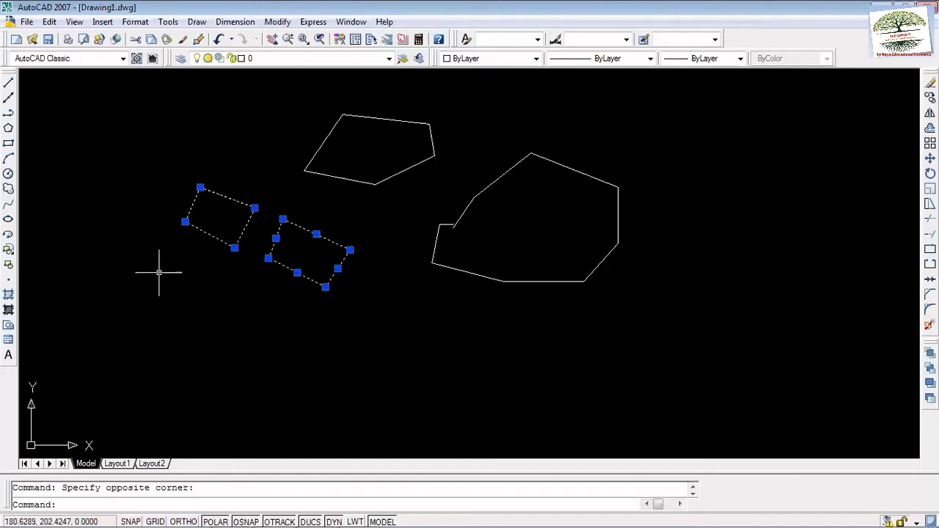
# Step: Clear the current selection, then select the small four-sided polyline on its own as one object and deselect it
pyautogui.press('Escape')
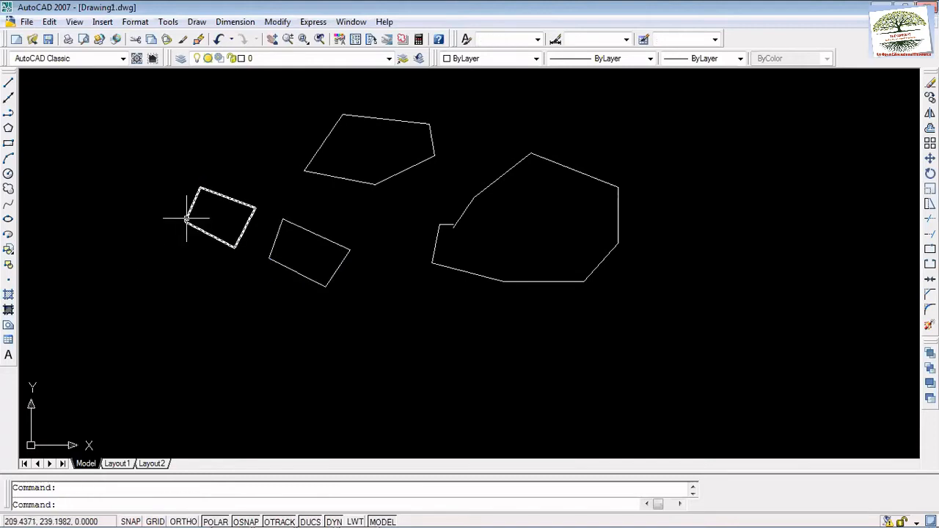
pyautogui.click(188, 220)
pyautogui.scroll(5, 229, 174)
pyautogui.scroll(-4, 219, 222)
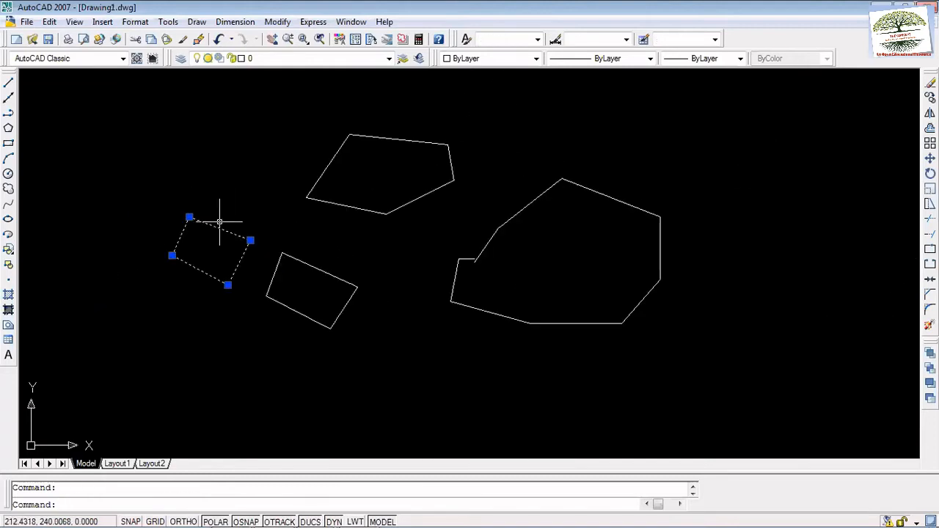
pyautogui.press('Escape')
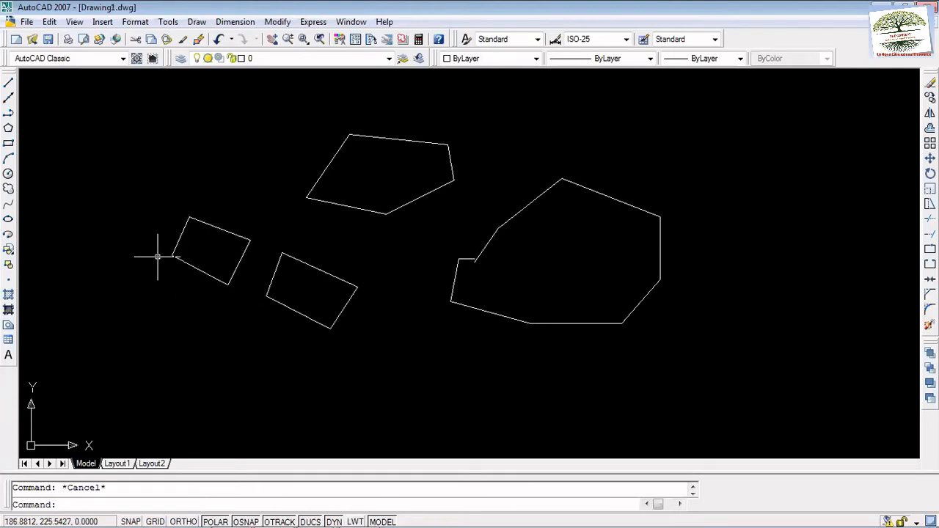
# Step: Convert the four separate lines of the small four-line shape into a region, then select it as one object and deselect it
pyautogui.scroll(5, 279, 274)
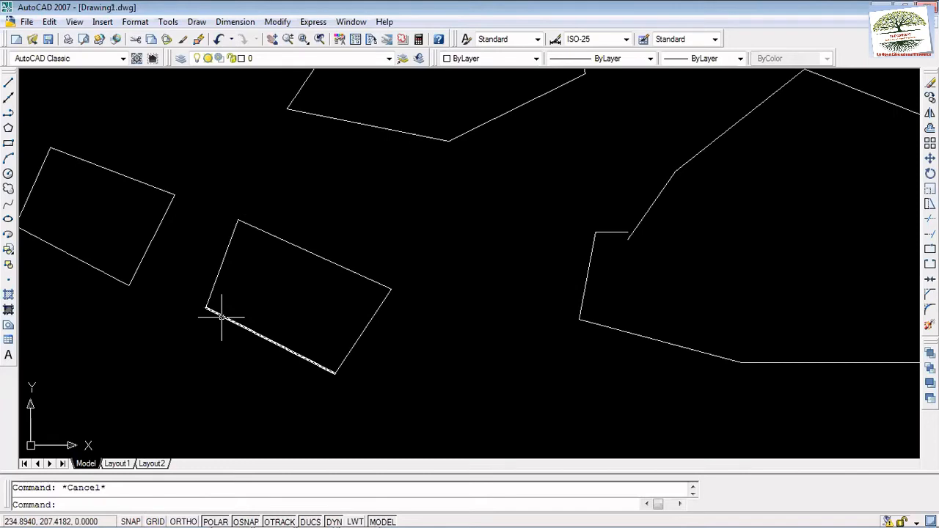
pyautogui.scroll(-3, 221, 317)
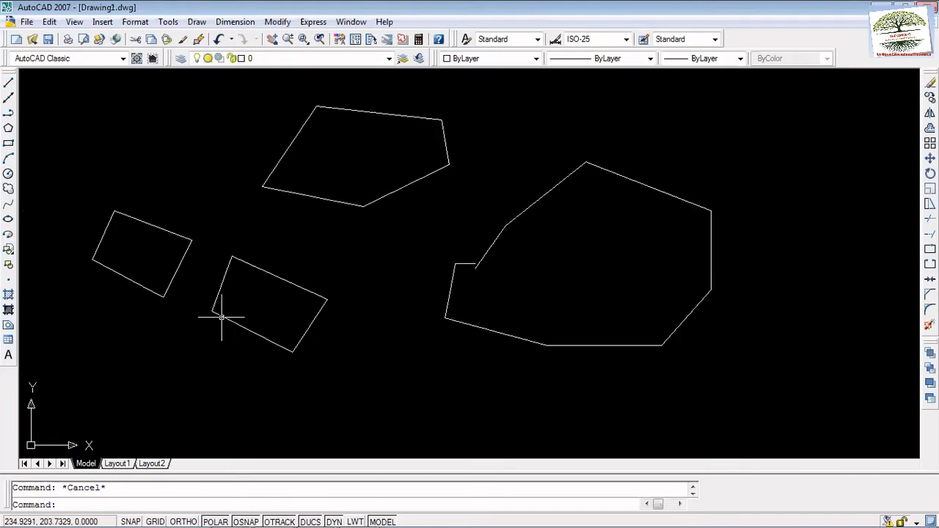
pyautogui.scroll(2, 252, 380)
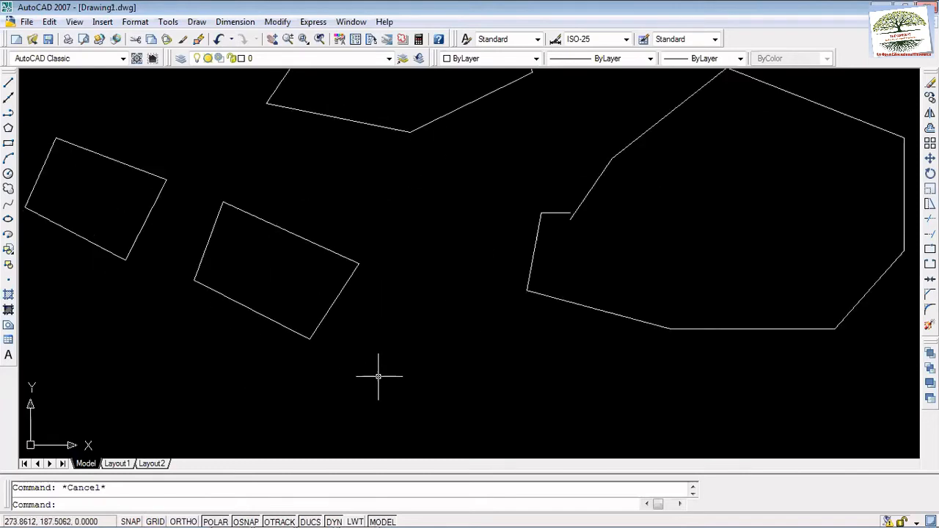
pyautogui.click(407, 377)
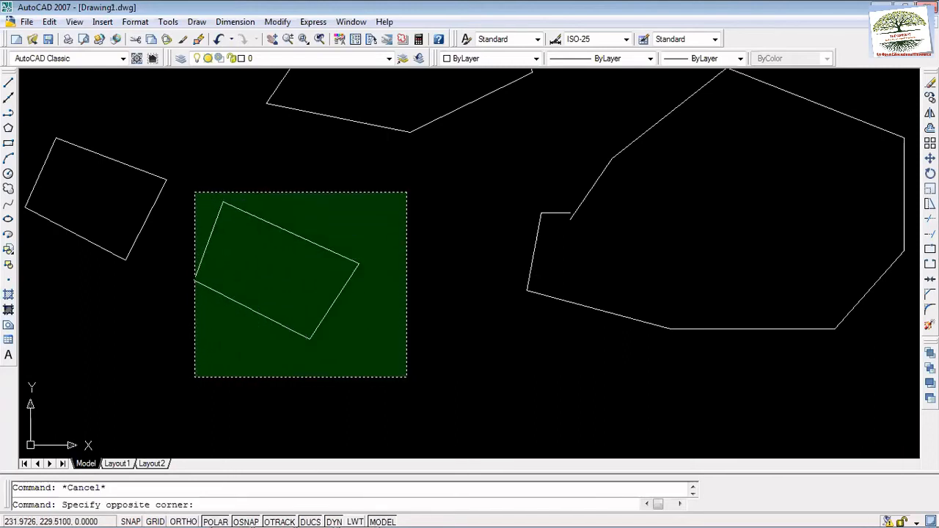
pyautogui.click(196, 191)
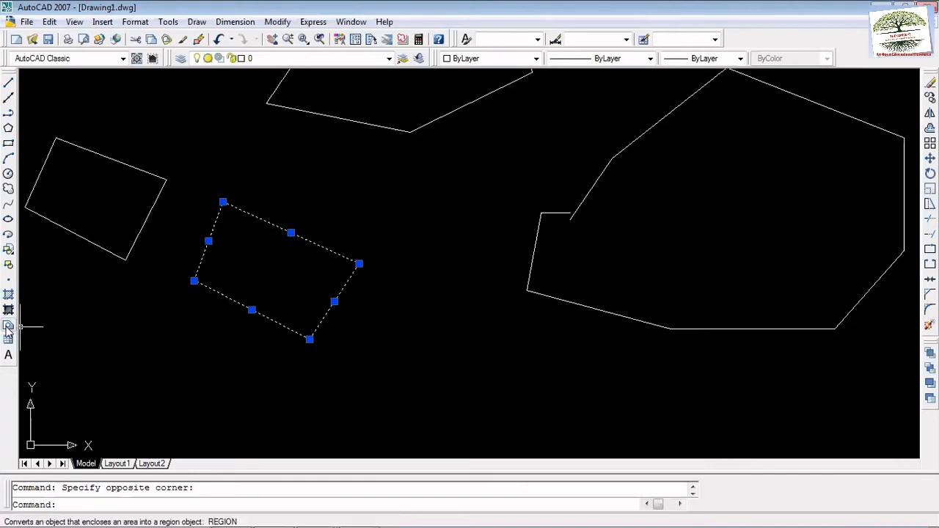
pyautogui.click(8, 326)
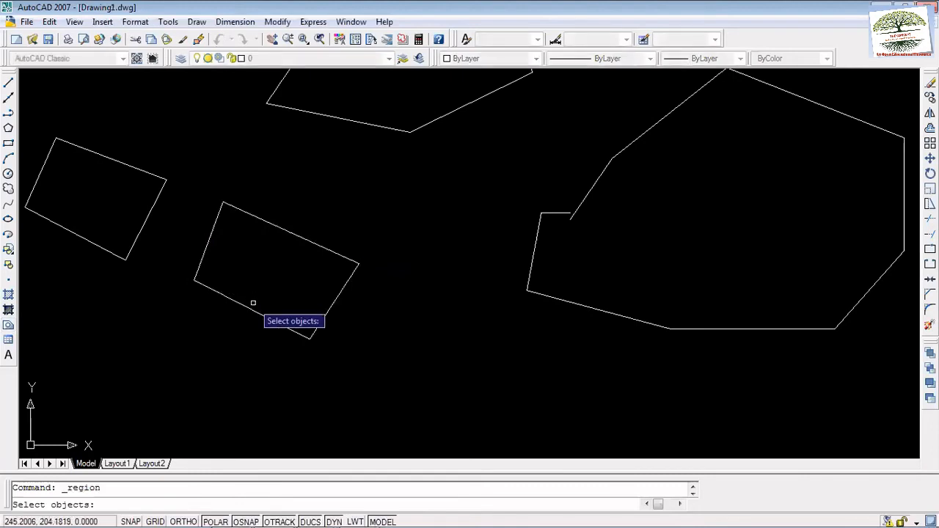
pyautogui.click(394, 368)
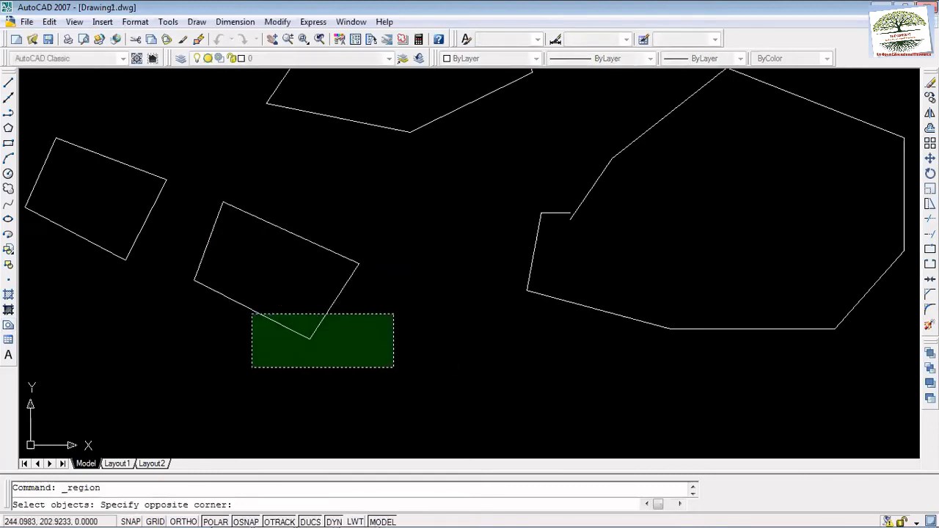
pyautogui.click(189, 192)
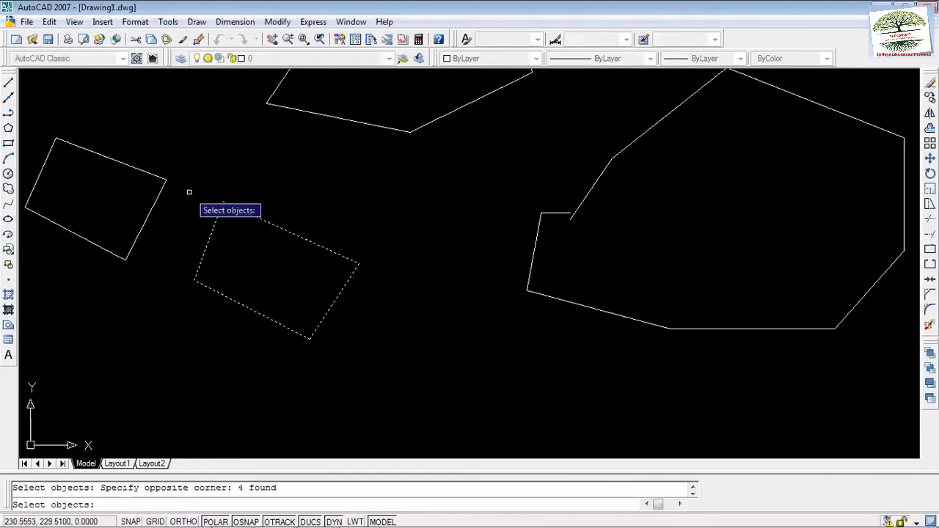
pyautogui.press('Return')
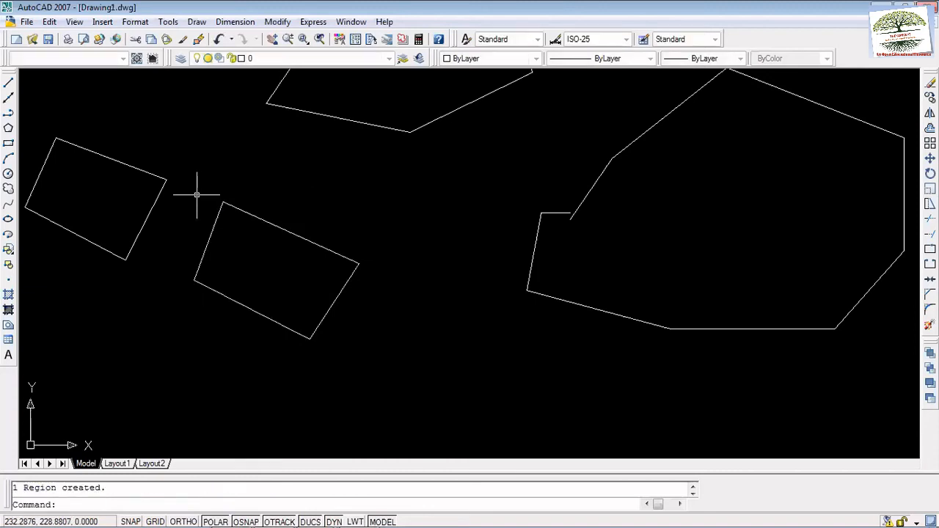
pyautogui.click(270, 219)
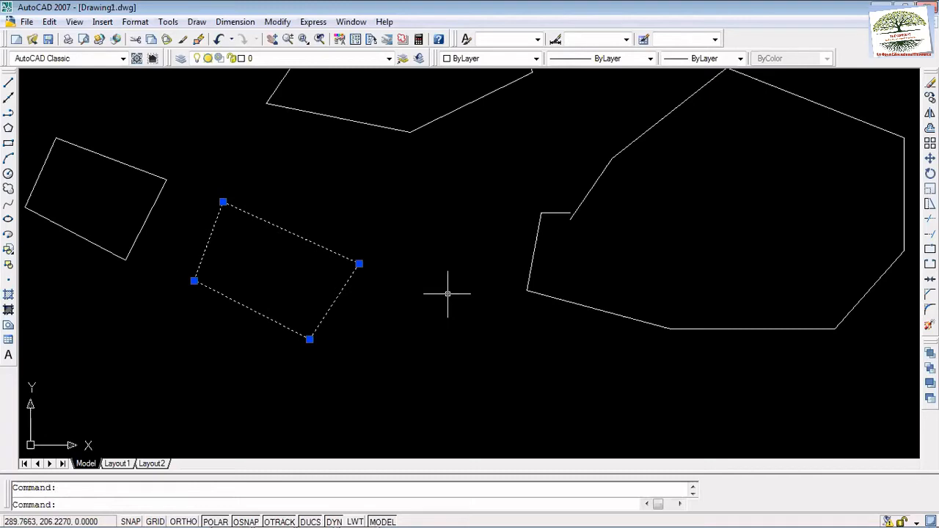
pyautogui.press('Escape')
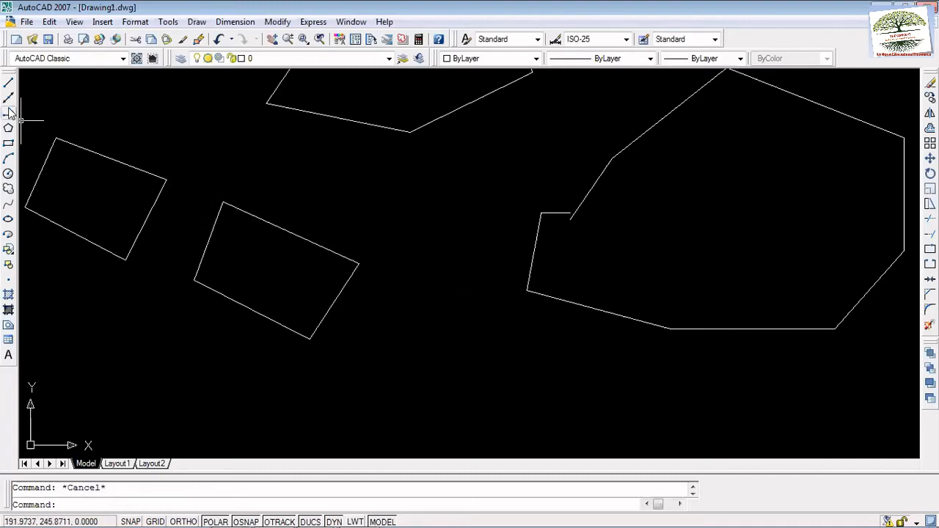
# Step: Undo the region conversion, then select a single side of the four-line shape to check it and deselect it
pyautogui.hotkey('ctrl', 'z')
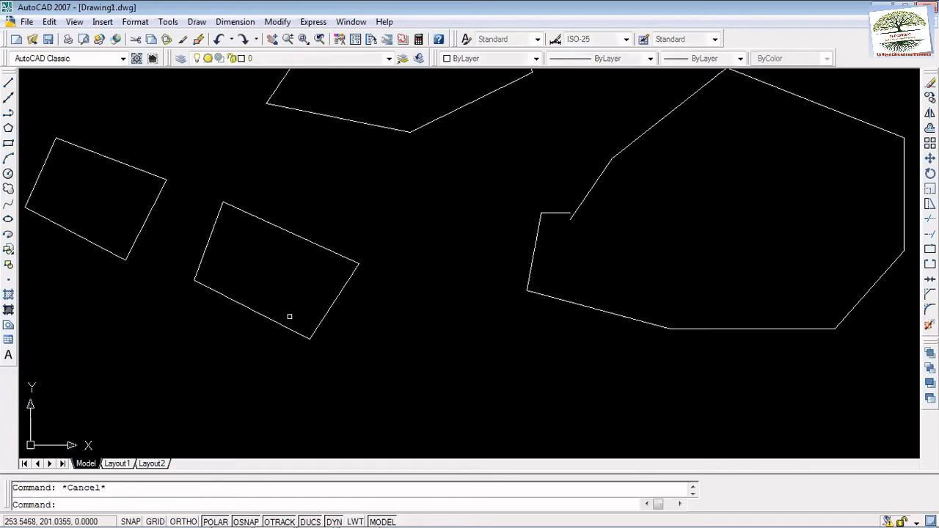
pyautogui.click(321, 321)
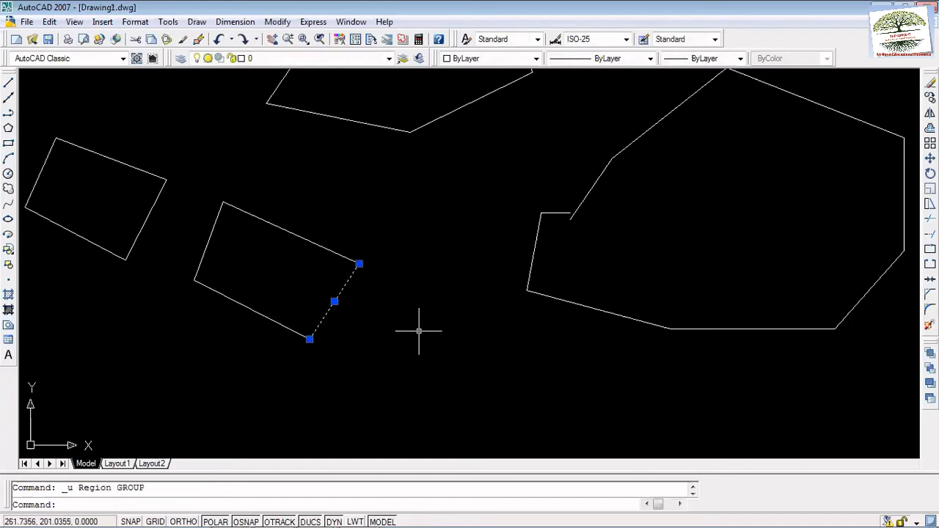
pyautogui.press('Escape')
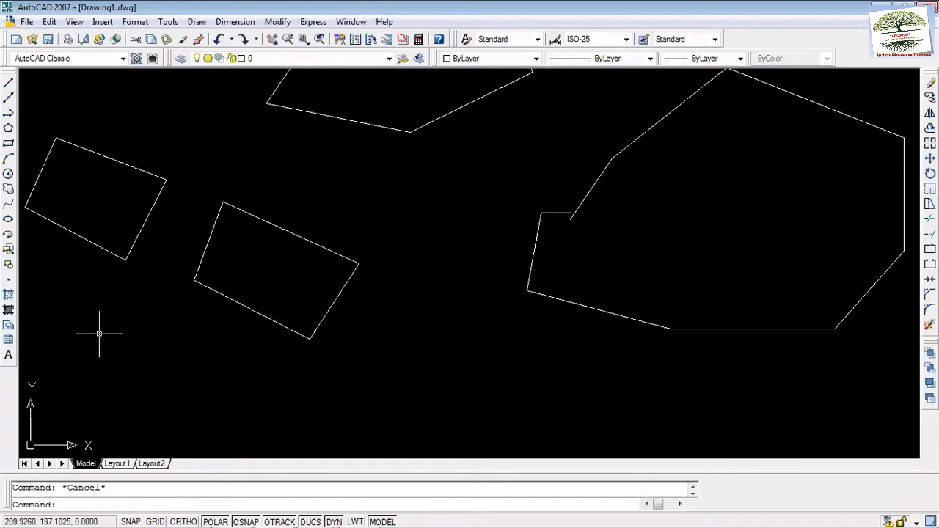
# Step: Convert the four lines of the small four-line shape into a region again, then select the region by one edge and deselect it
pyautogui.click(8, 325)
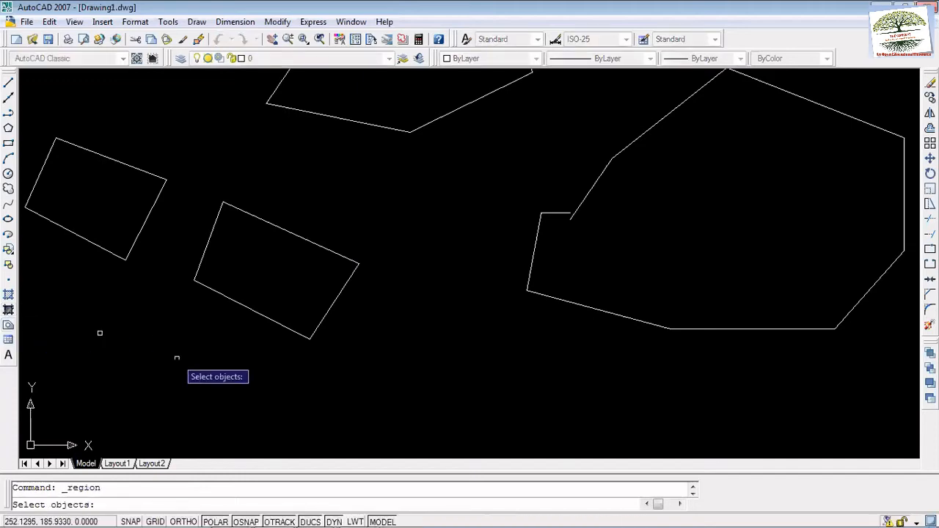
pyautogui.click(386, 377)
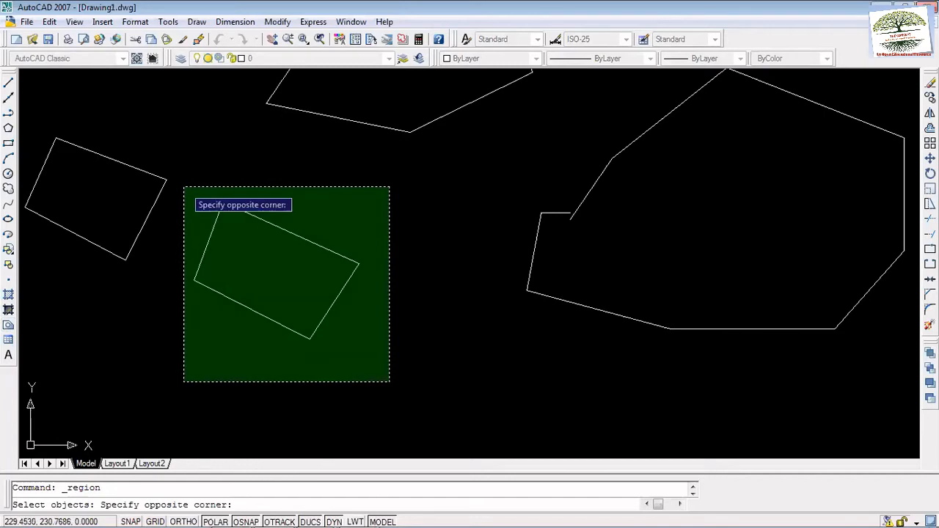
pyautogui.click(186, 187)
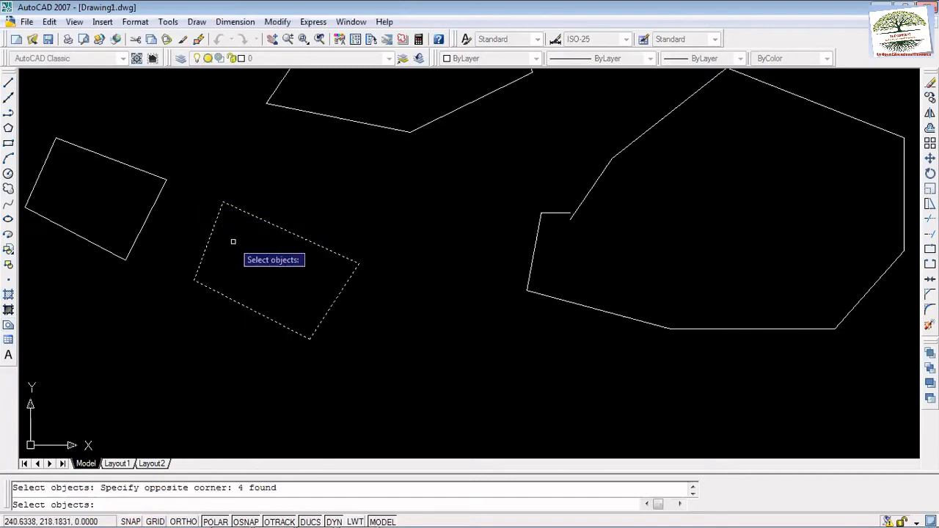
pyautogui.press('Return')
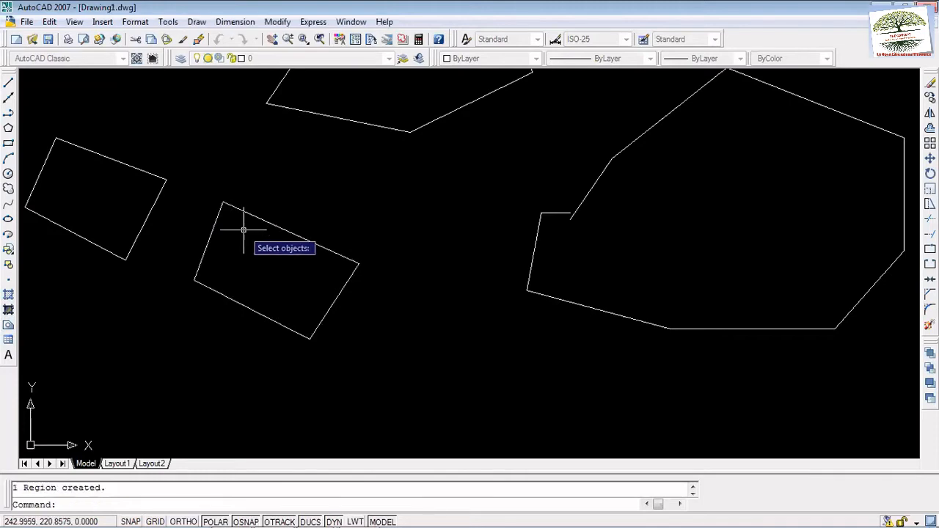
pyautogui.click(260, 219)
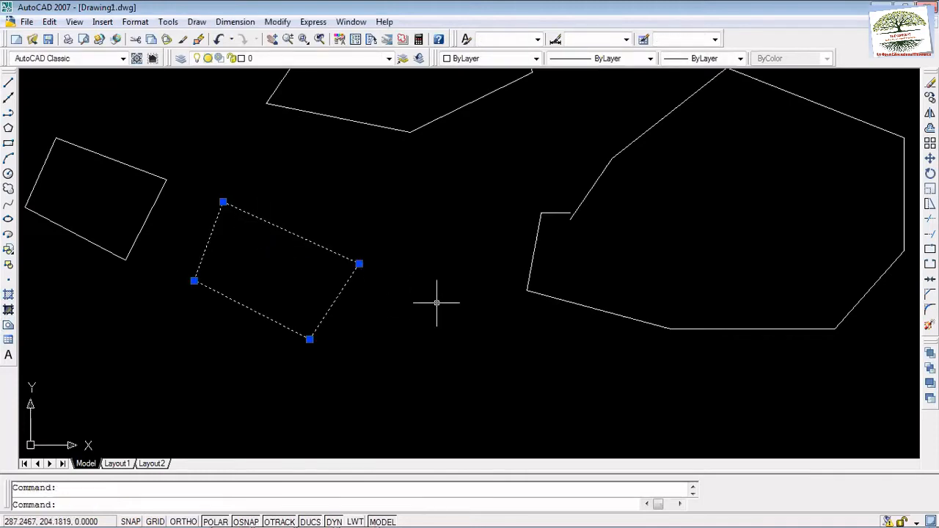
pyautogui.press('Escape')
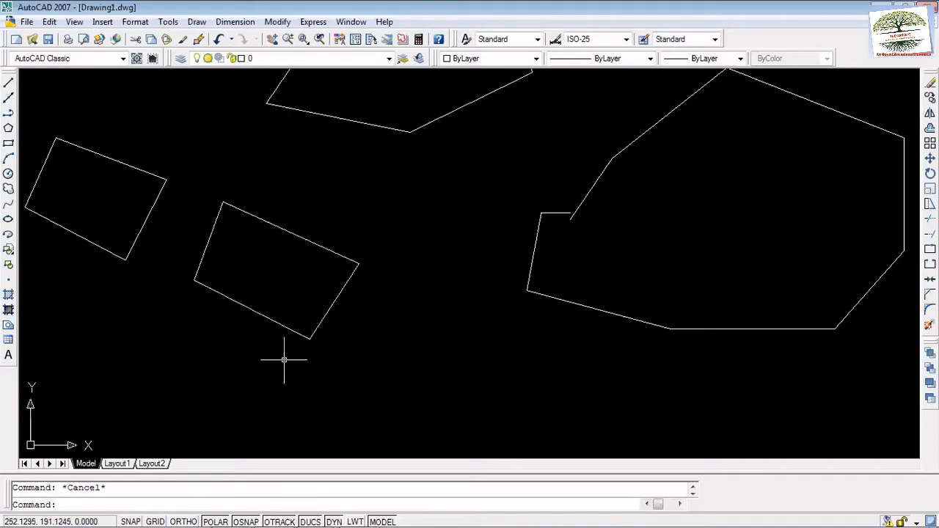
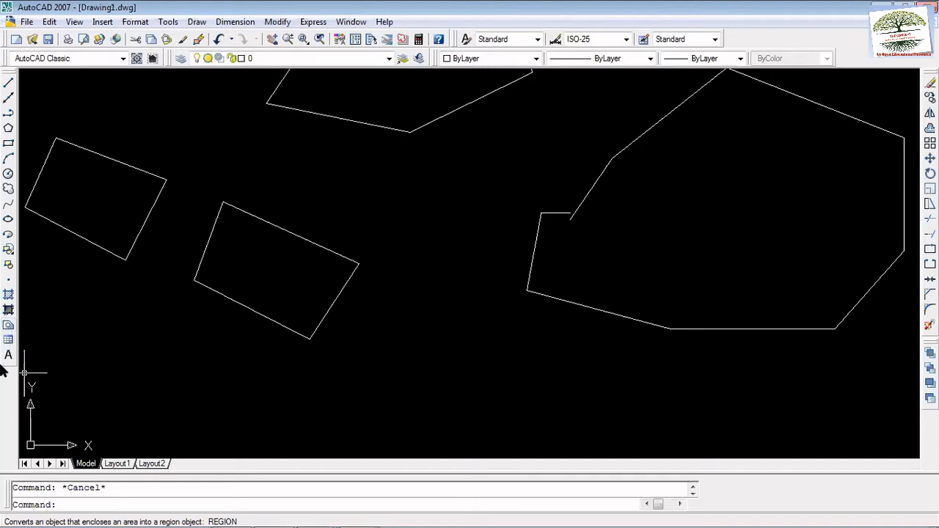
# Step: Erase all objects in the drawing
pyautogui.hotkey('ctrl', 'a')
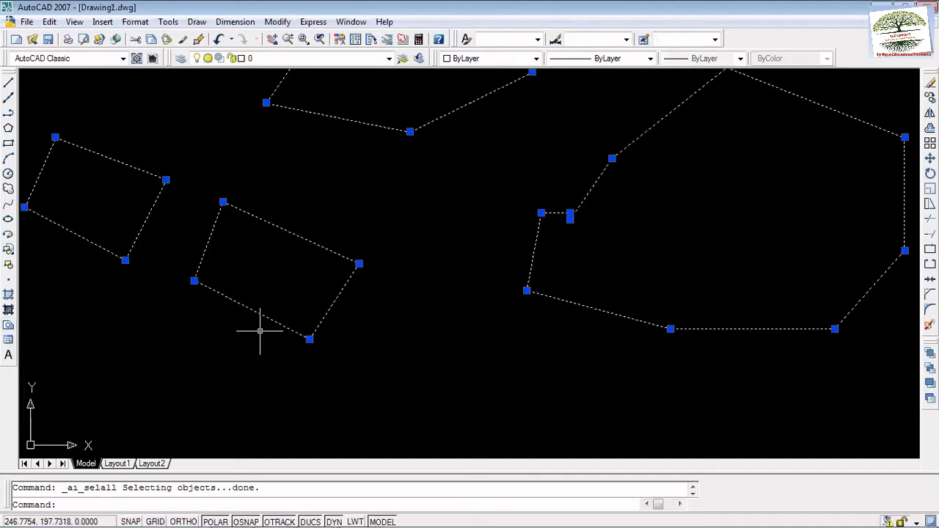
pyautogui.press('Delete')
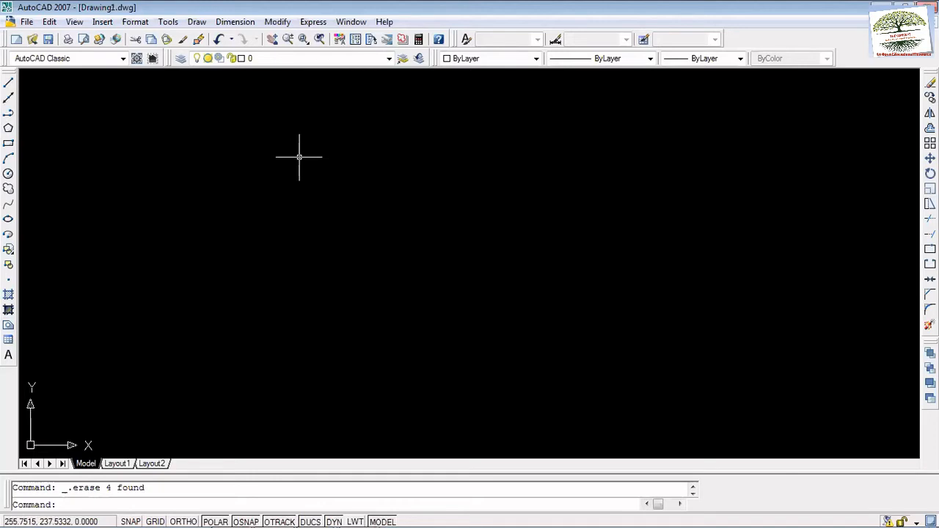
pyautogui.click(281, 188)
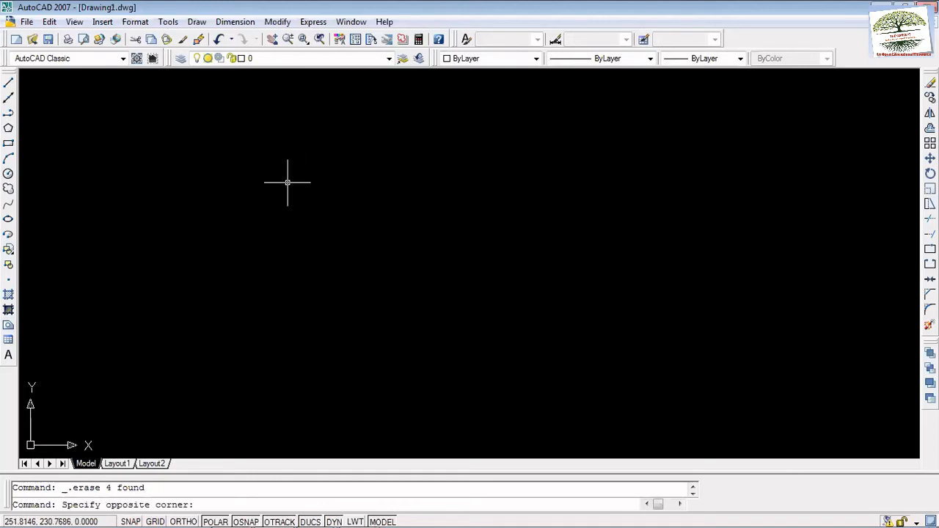
pyautogui.press('Escape')
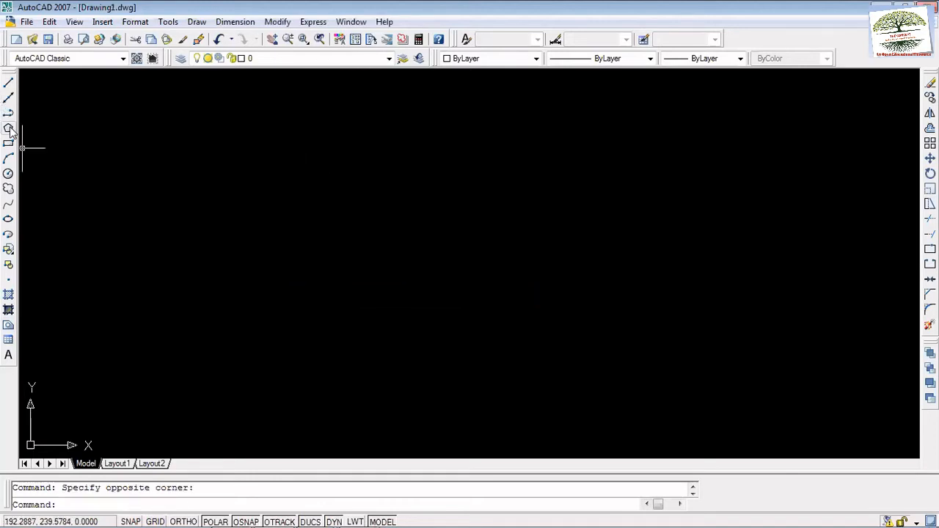
# Step: Draw a five-sided polygon inscribed in a circle, centred at about 264, 225, setting its radius freehand
pyautogui.click(8, 128)
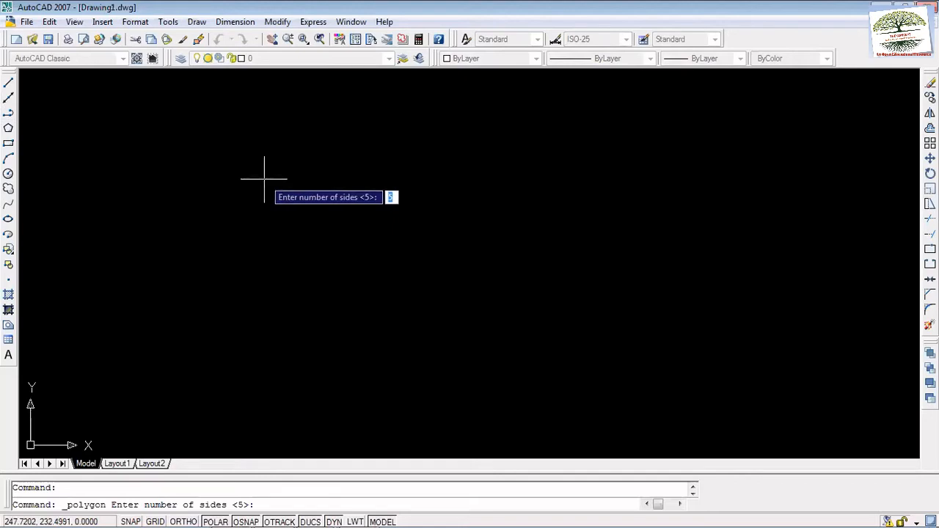
pyautogui.write('5')
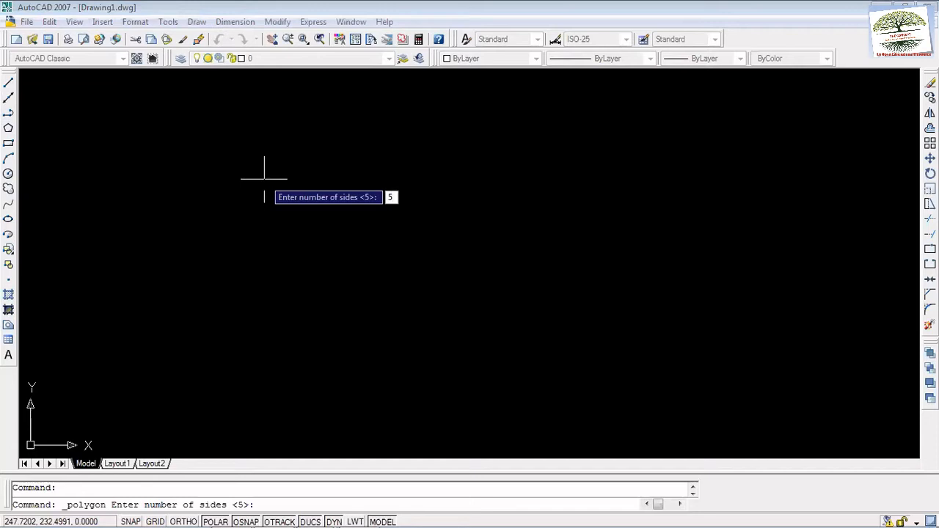
pyautogui.click(327, 231)
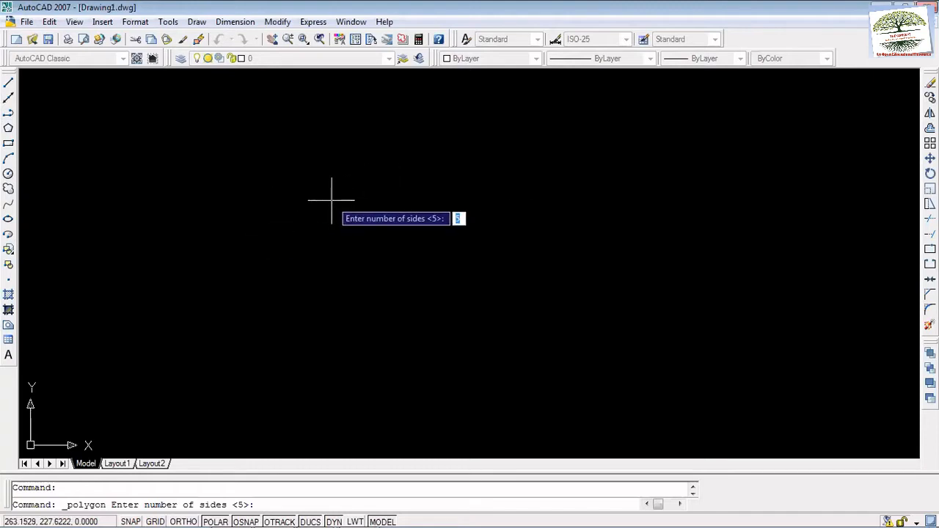
pyautogui.press('Return')
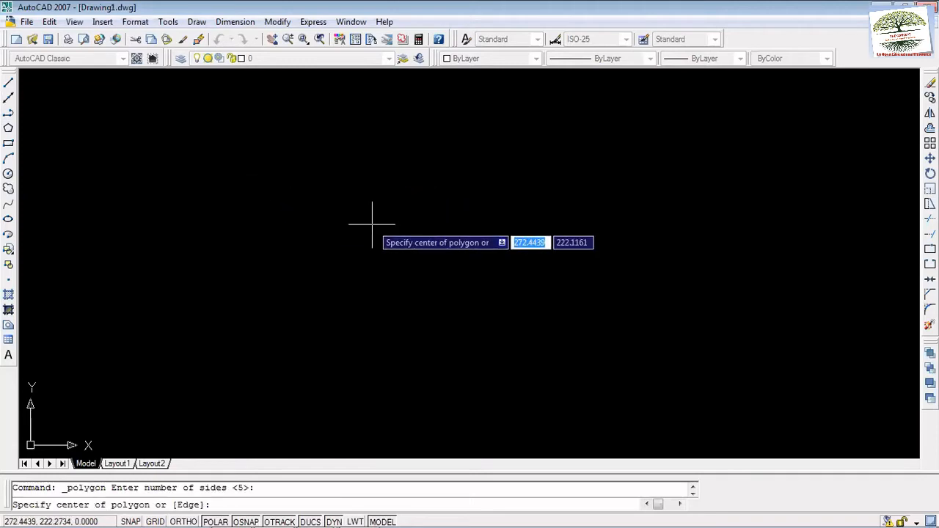
pyautogui.click(335, 211)
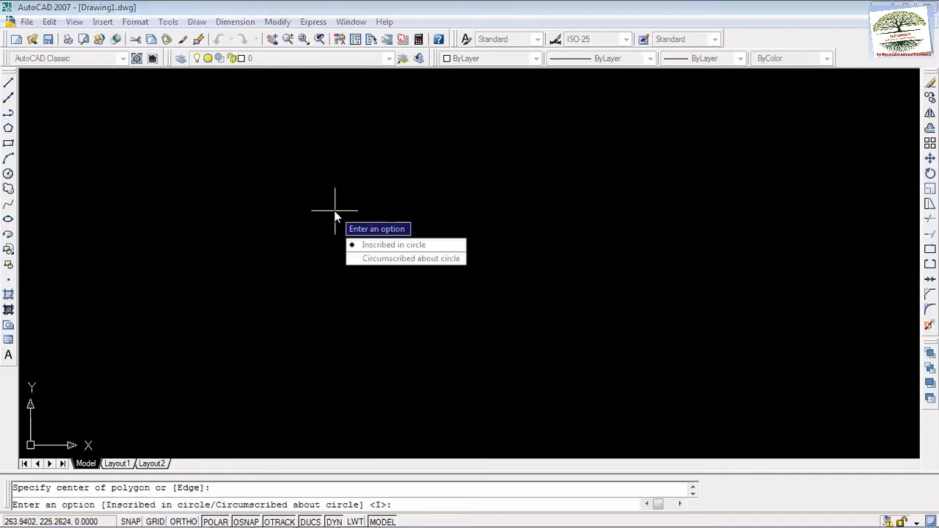
pyautogui.click(416, 247)
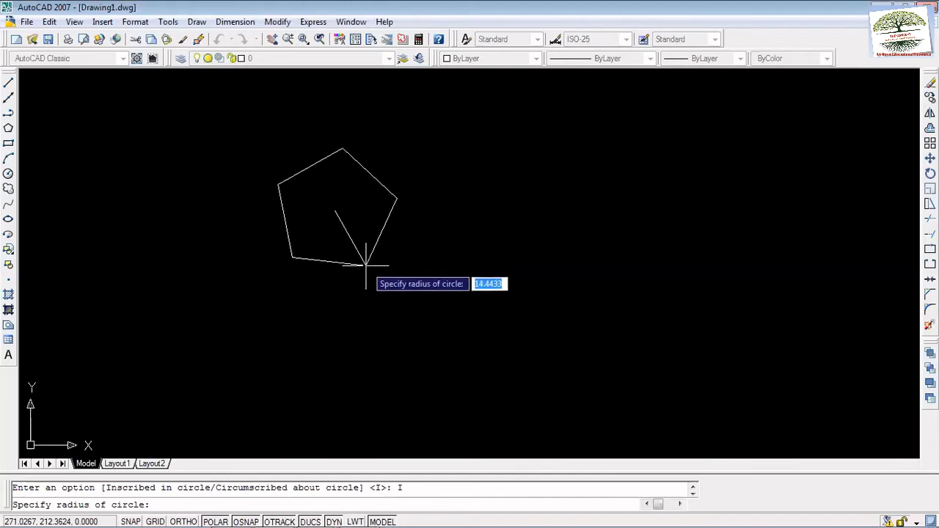
pyautogui.click(360, 259)
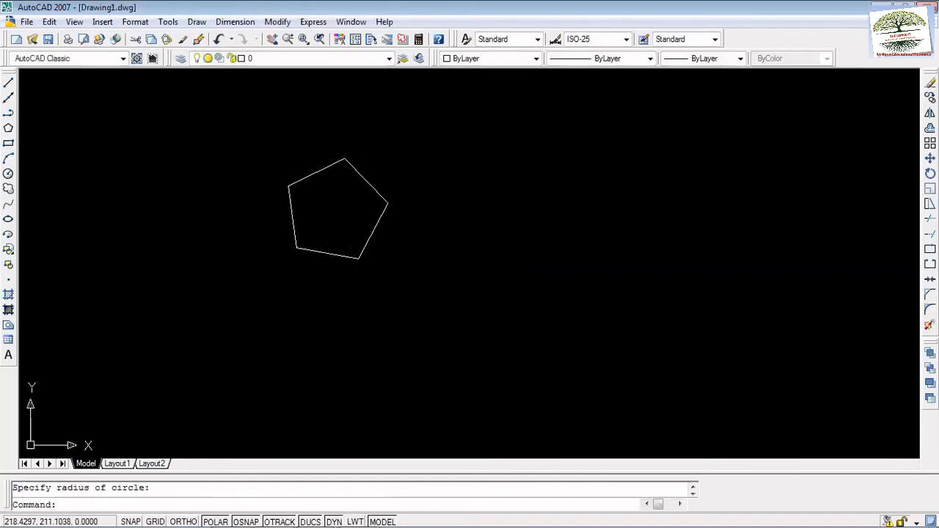
# Step: Start a circle and enable all object snap modes in the drafting settings while the command is running
pyautogui.click(8, 173)
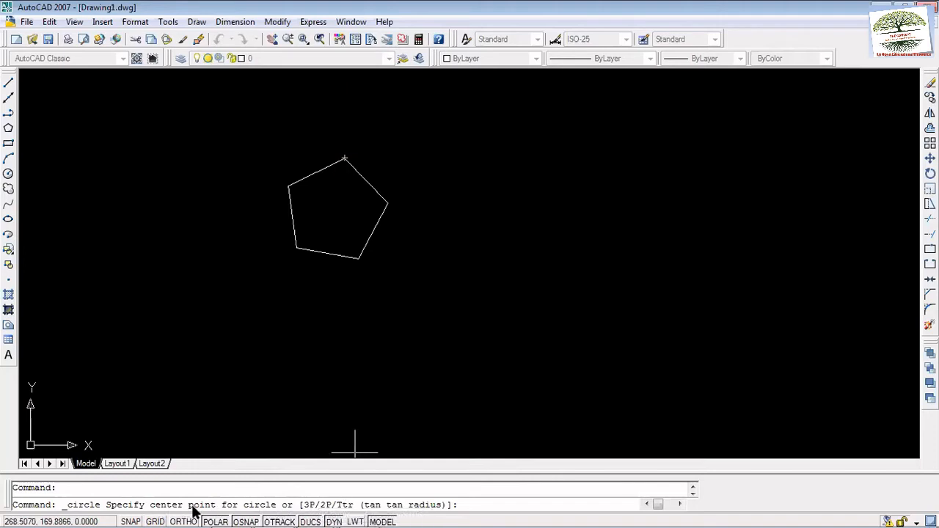
pyautogui.rightClick(273, 514)
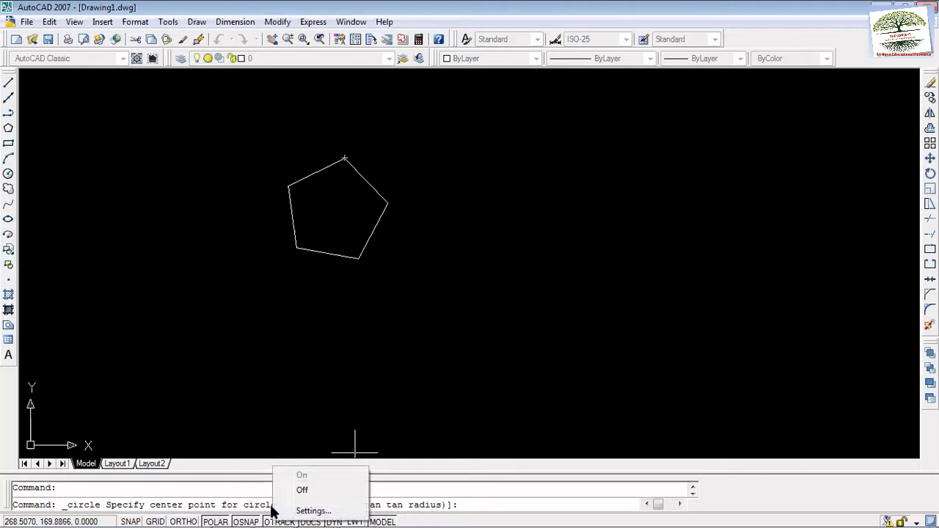
pyautogui.click(308, 513)
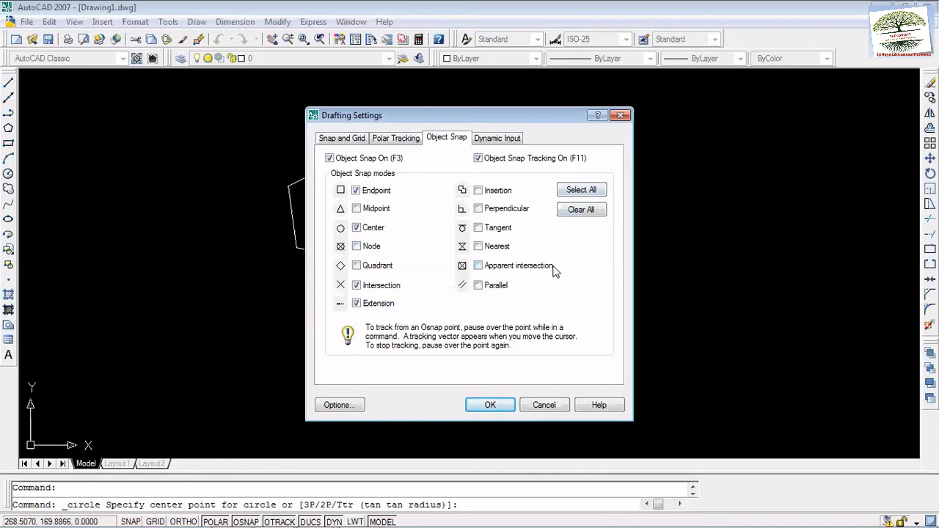
pyautogui.click(568, 190)
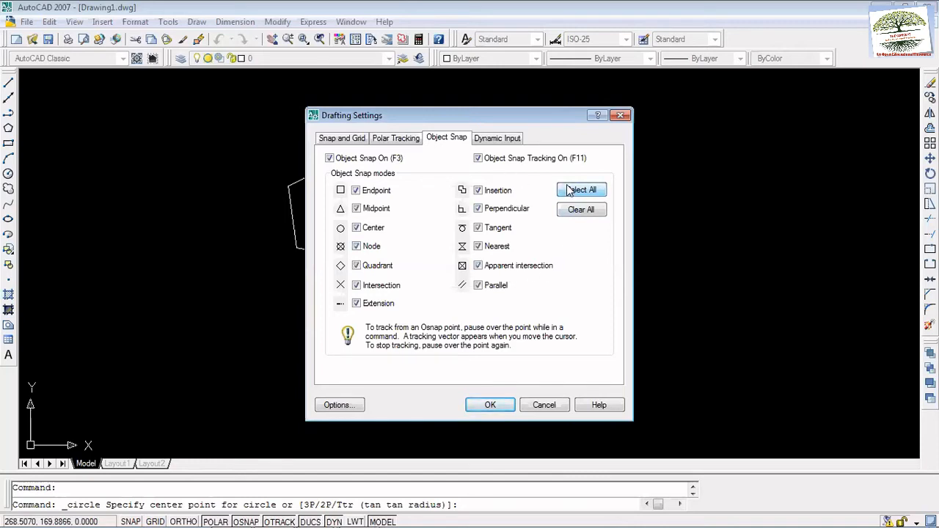
pyautogui.click(491, 406)
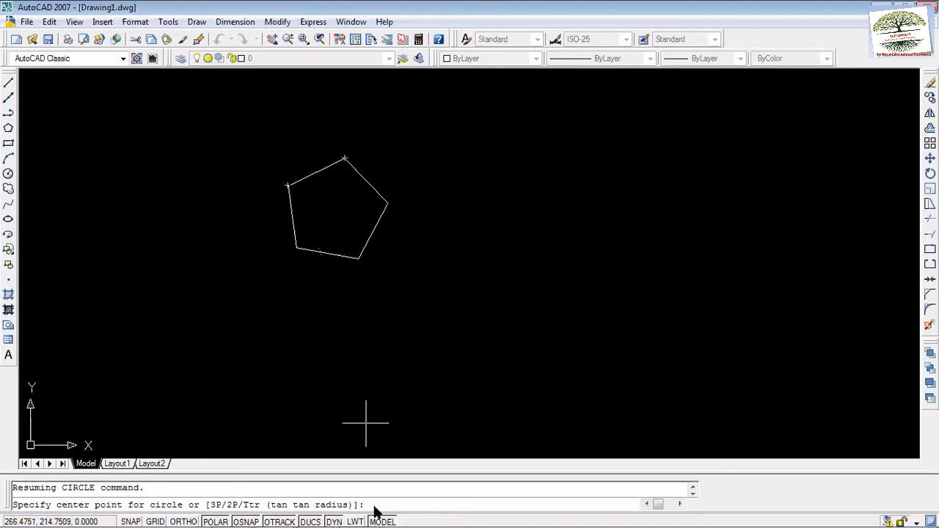
# Step: Clear all object snap modes in the drafting settings
pyautogui.rightClick(288, 522)
pyautogui.click(301, 510)
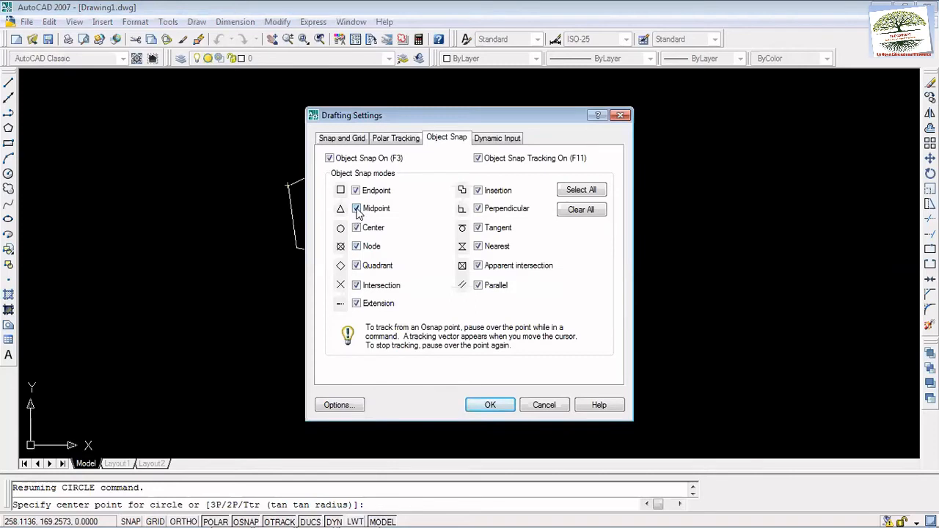
pyautogui.click(592, 210)
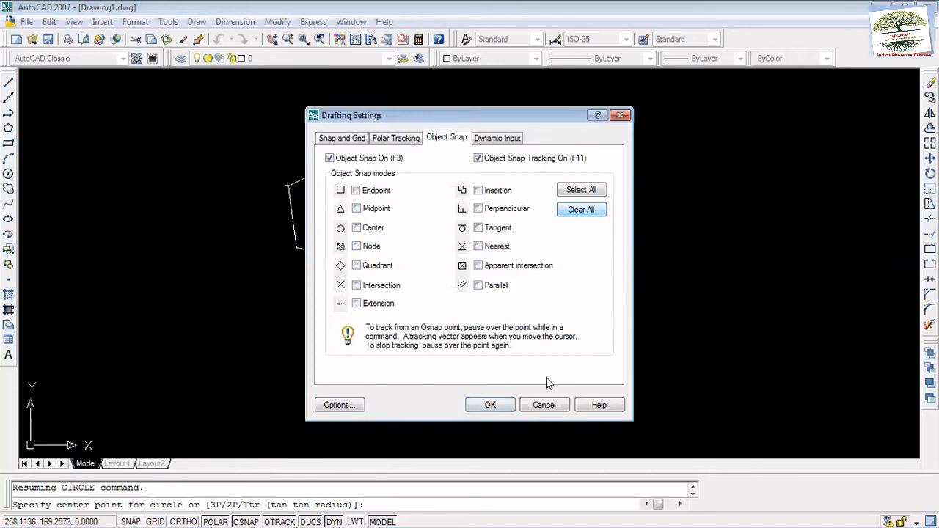
pyautogui.click(490, 405)
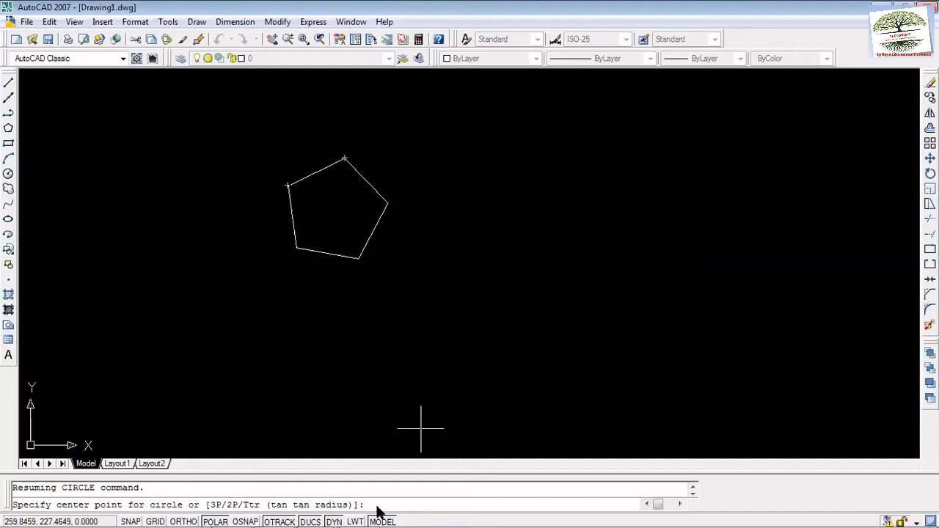
# Step: Enable every object snap mode again in the drafting settings
pyautogui.rightClick(280, 522)
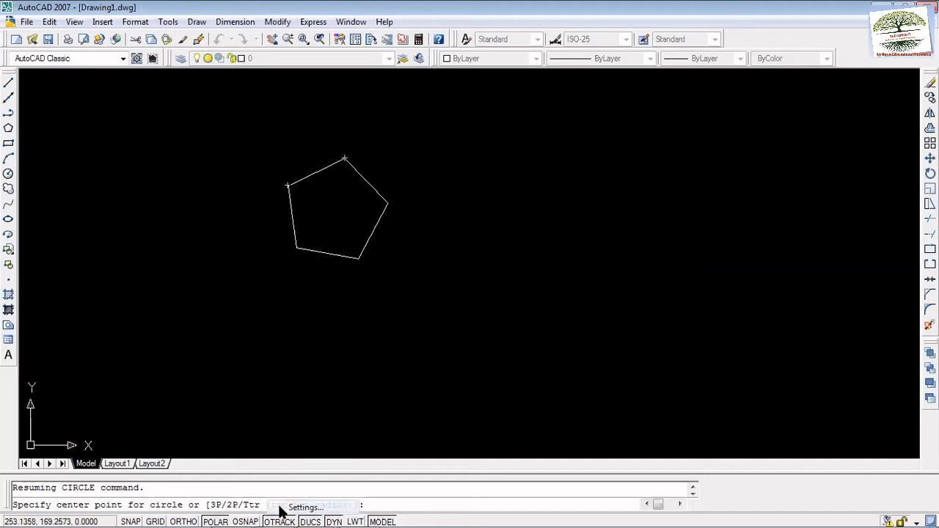
pyautogui.click(294, 505)
pyautogui.click(568, 193)
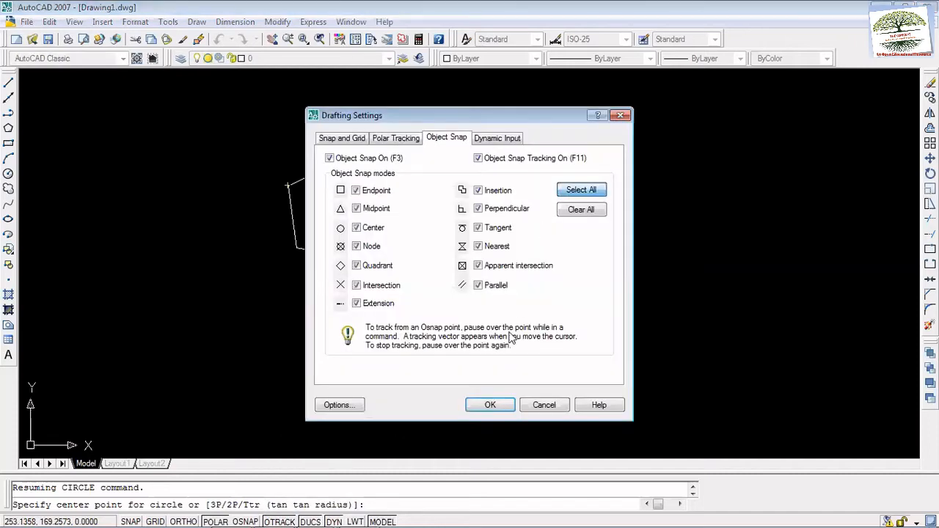
pyautogui.click(485, 405)
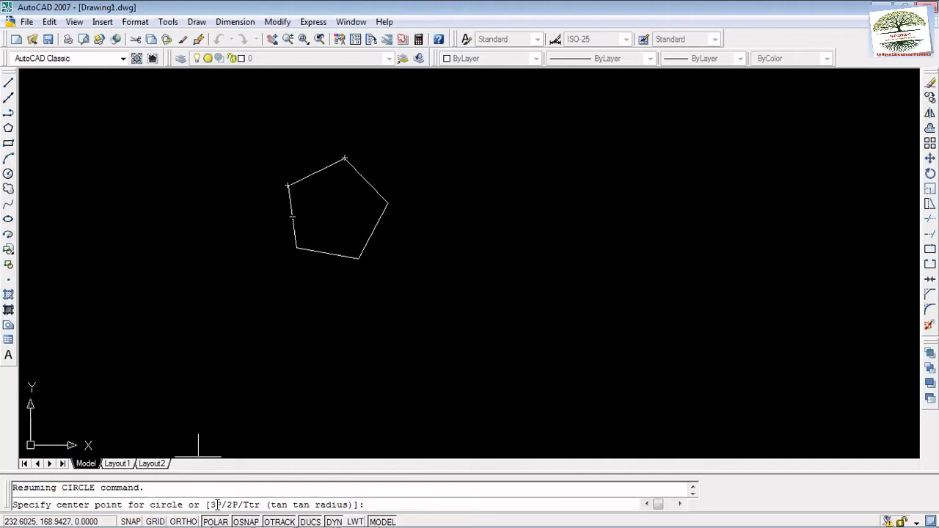
# Step: Draw a circle with a radius of about 9.9, centred on the midpoint of the pentagon's left side
pyautogui.click(291, 217)
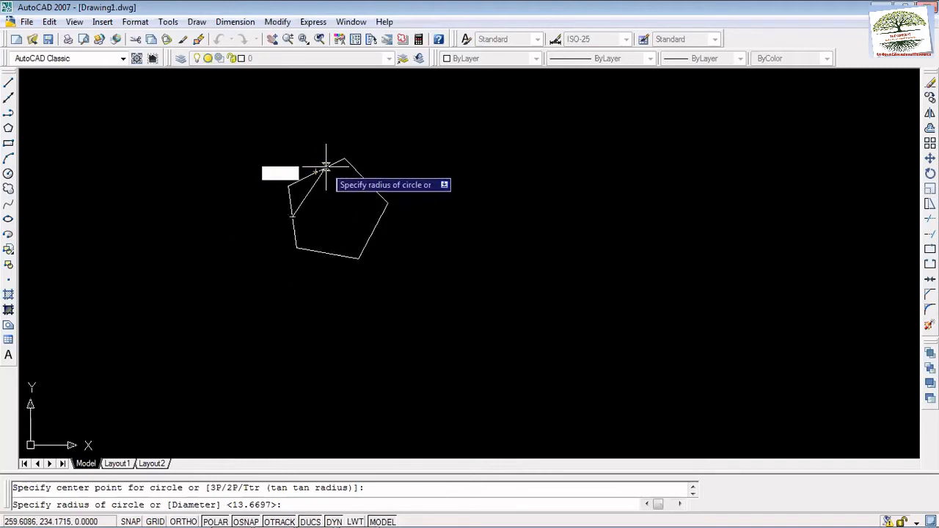
pyautogui.click(335, 211)
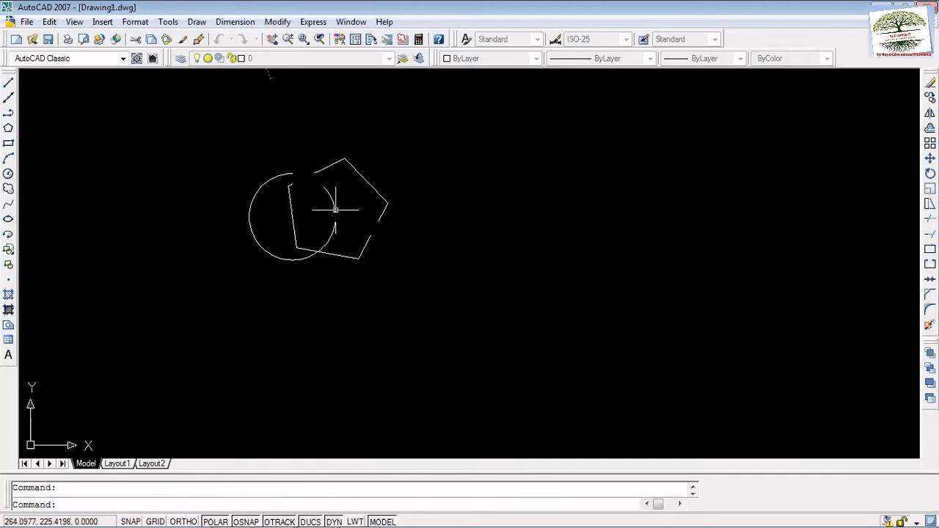
# Step: Move the circle from its centre to its right quadrant point, inside the pentagon, and erase it
pyautogui.click(336, 214)
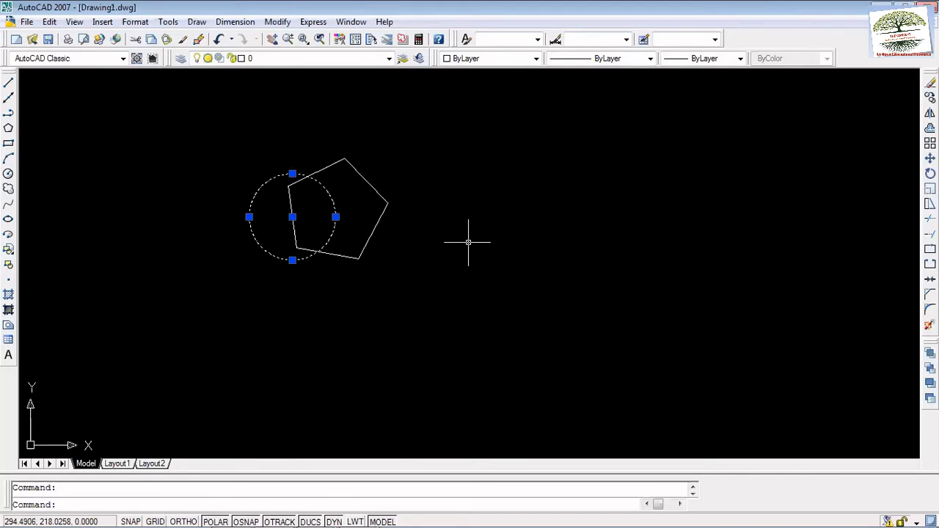
pyautogui.write('move')
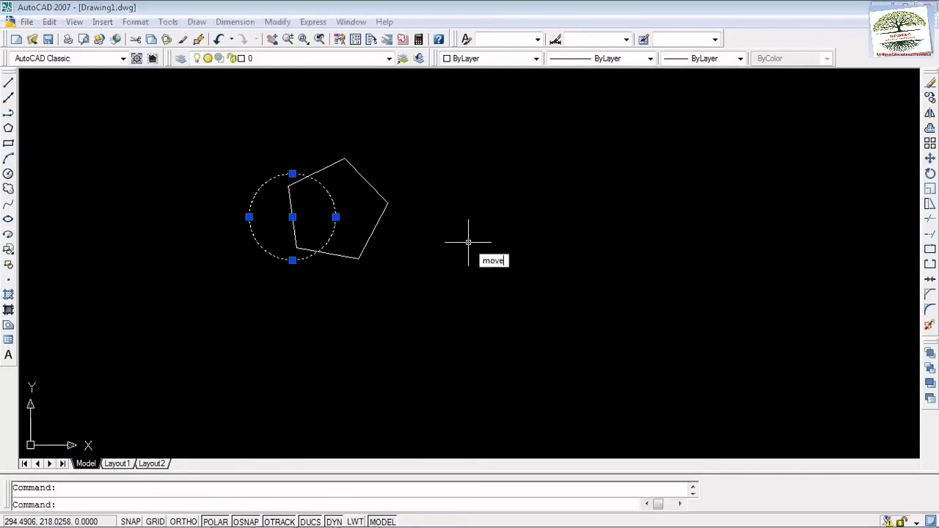
pyautogui.press('Return')
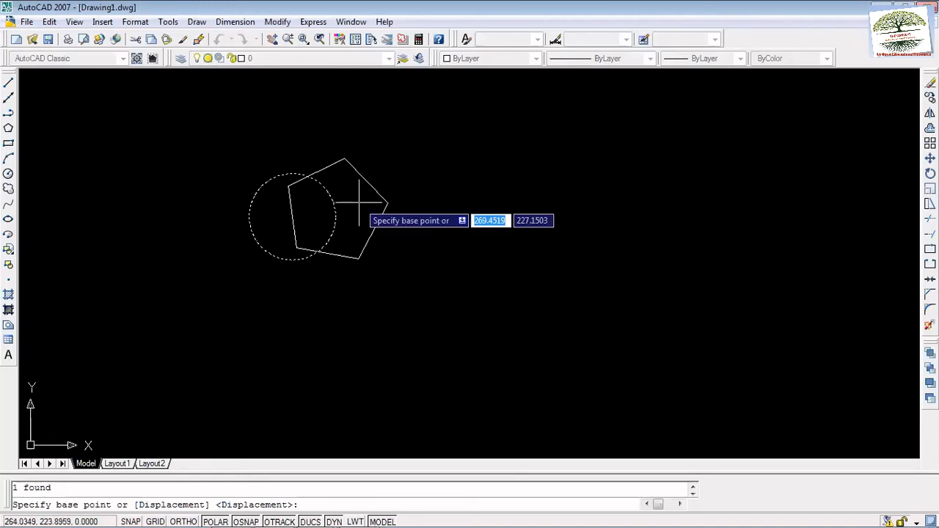
pyautogui.click(291, 216)
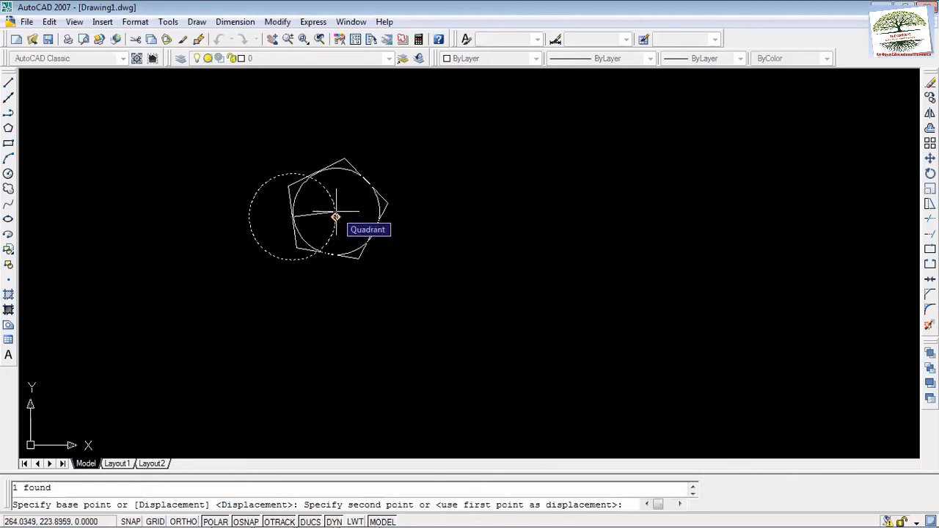
pyautogui.click(335, 217)
pyautogui.click(335, 173)
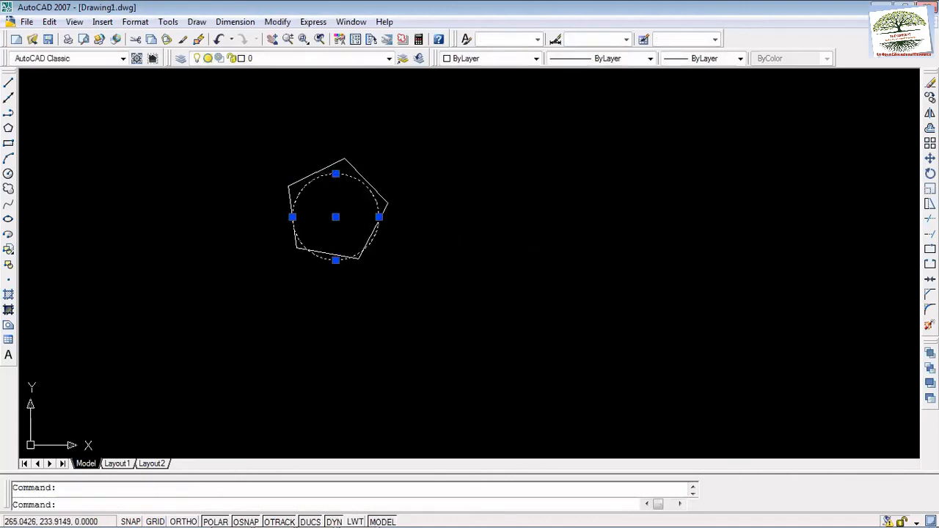
pyautogui.press('Delete')
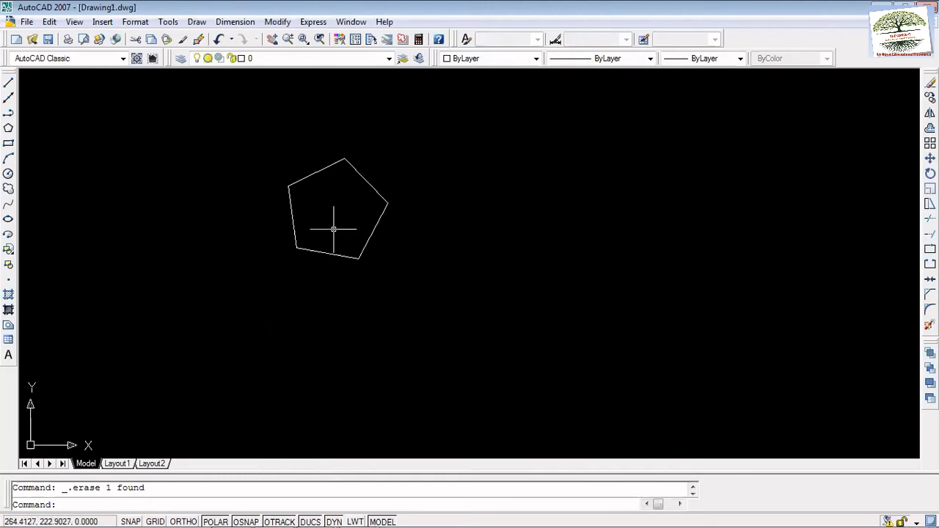
# Step: Draw a large freehand circle by centre and radius to the right of the pentagon, and erase it
pyautogui.click(8, 174)
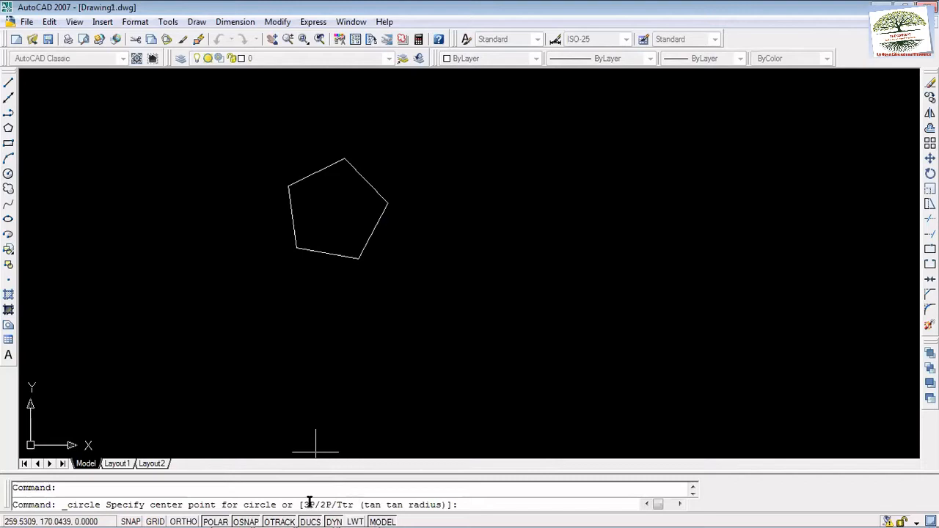
pyautogui.click(524, 217)
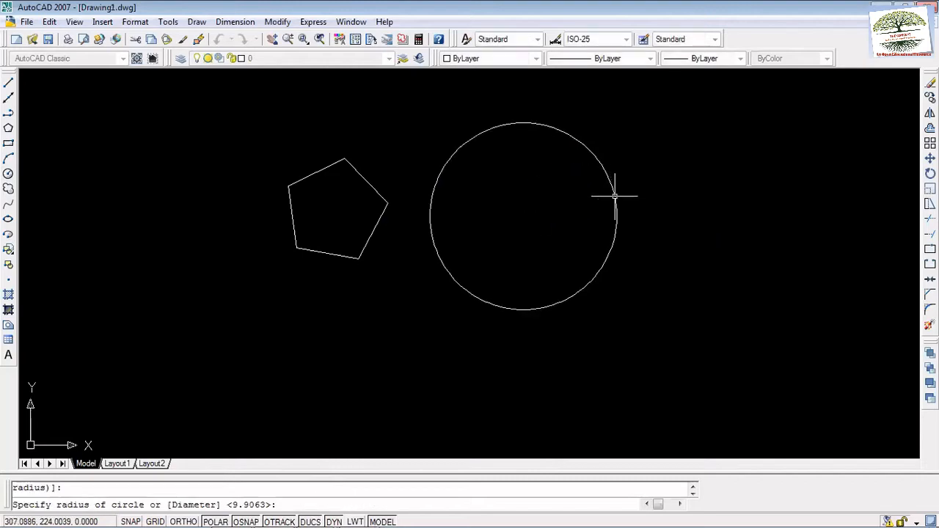
pyautogui.click(615, 196)
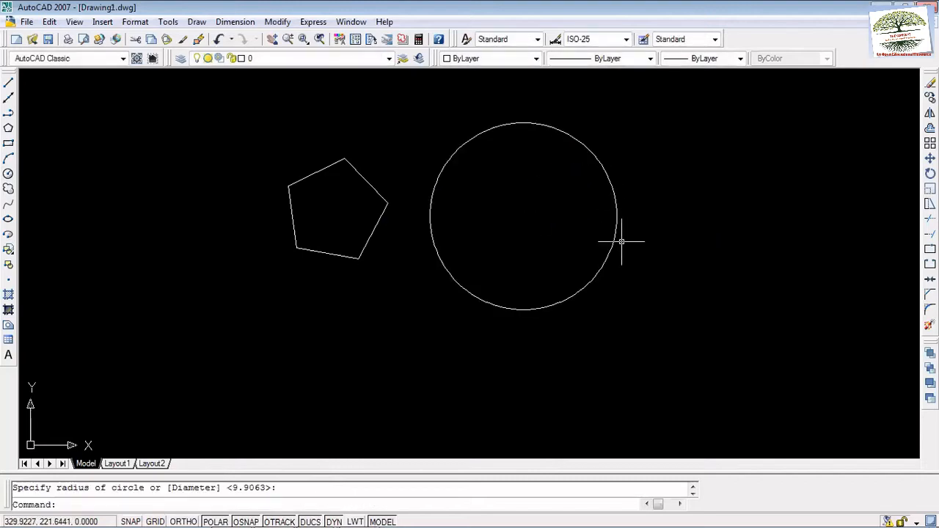
pyautogui.click(522, 316)
pyautogui.click(525, 309)
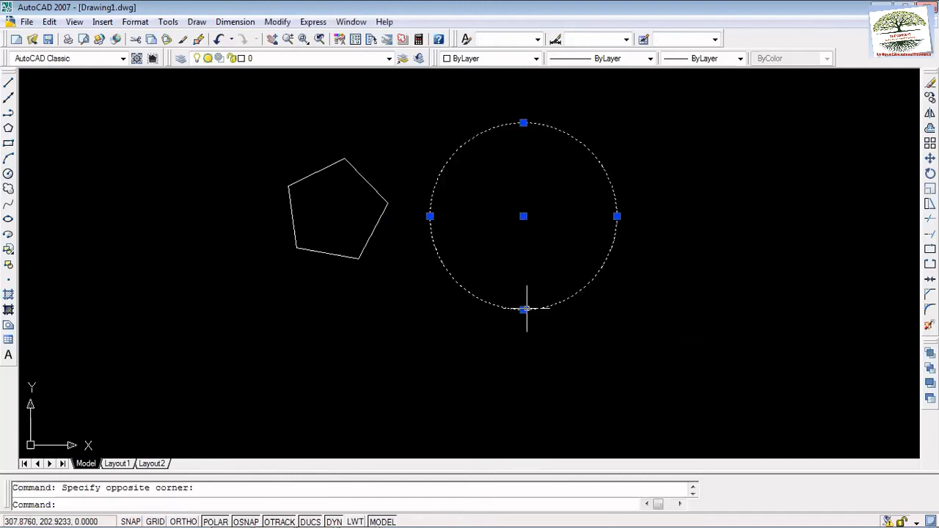
pyautogui.press('Delete')
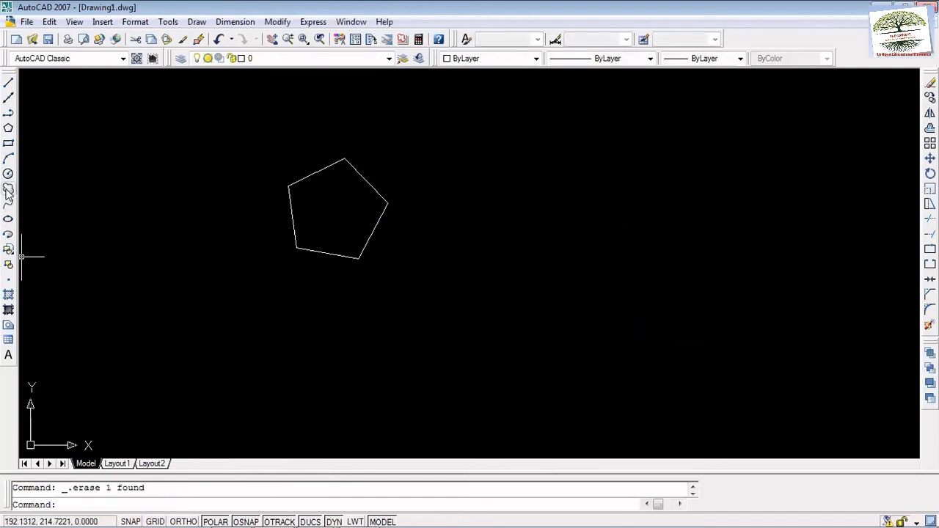
# Step: Draw a circle through three freely picked points to the right of the pentagon, using the 3P option
pyautogui.click(8, 173)
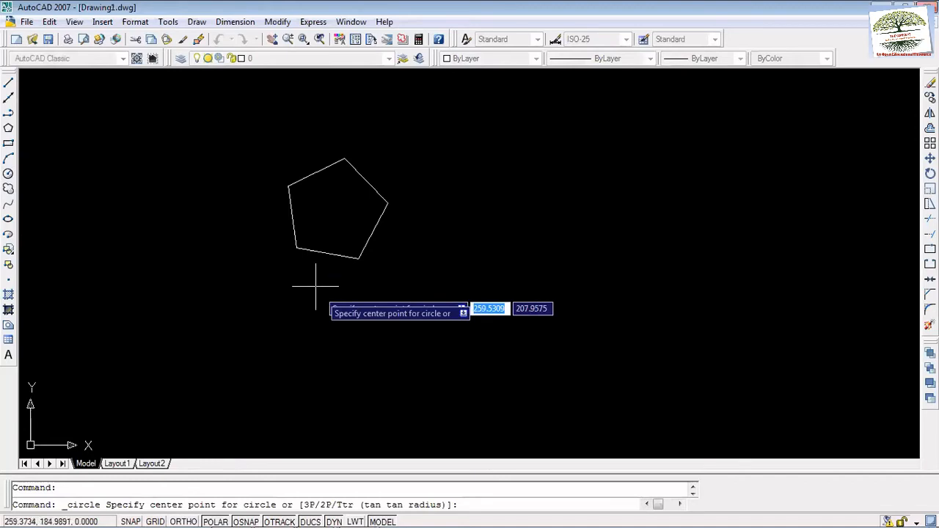
pyautogui.write('3p')
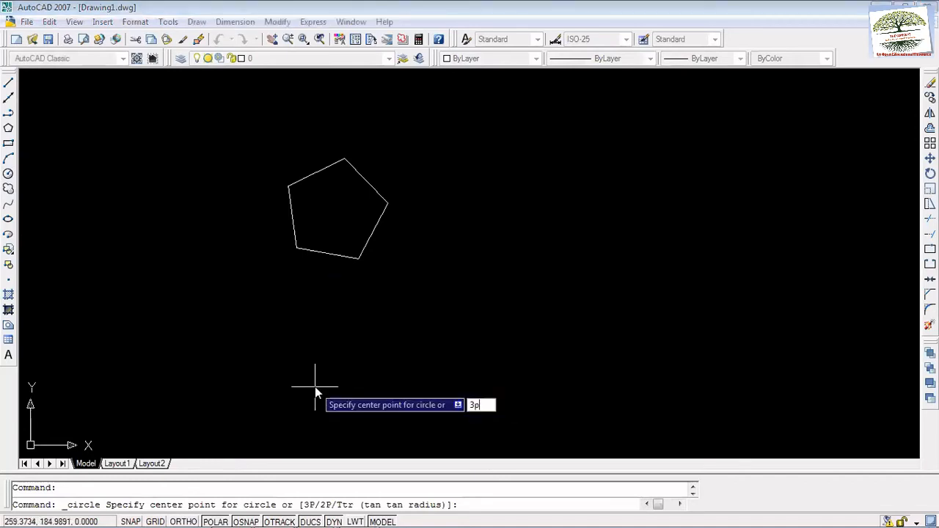
pyautogui.press('Return')
pyautogui.click(531, 190)
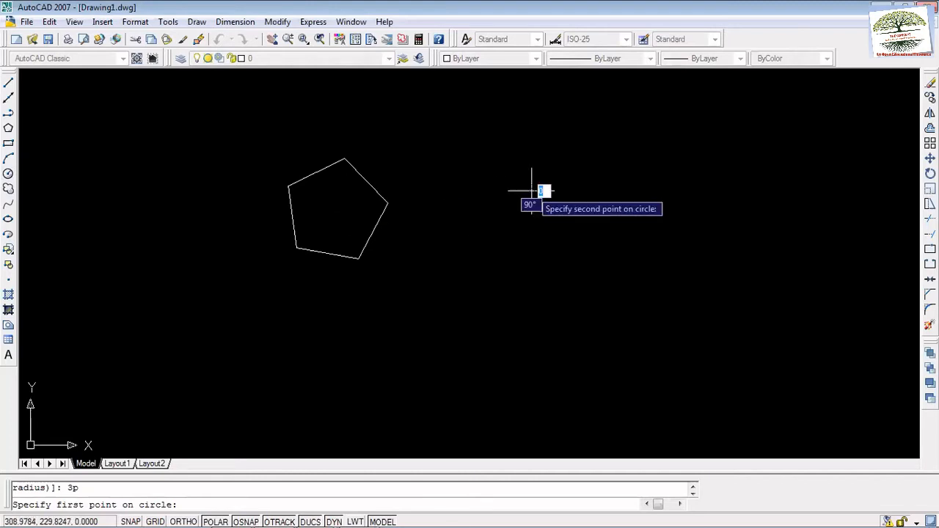
pyautogui.click(613, 178)
pyautogui.click(638, 225)
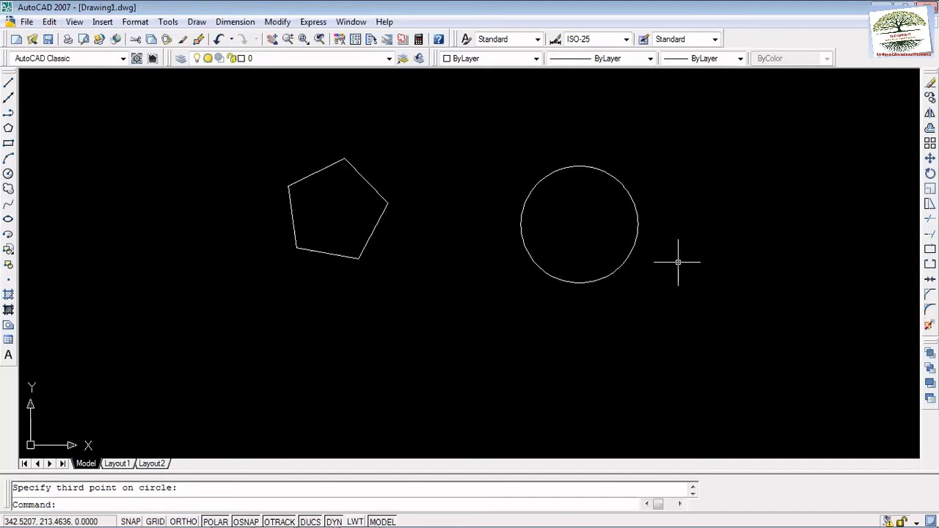
# Step: Draw a circle below the pentagon with the 2P option, using a horizontal diameter of about 27
pyautogui.click(8, 174)
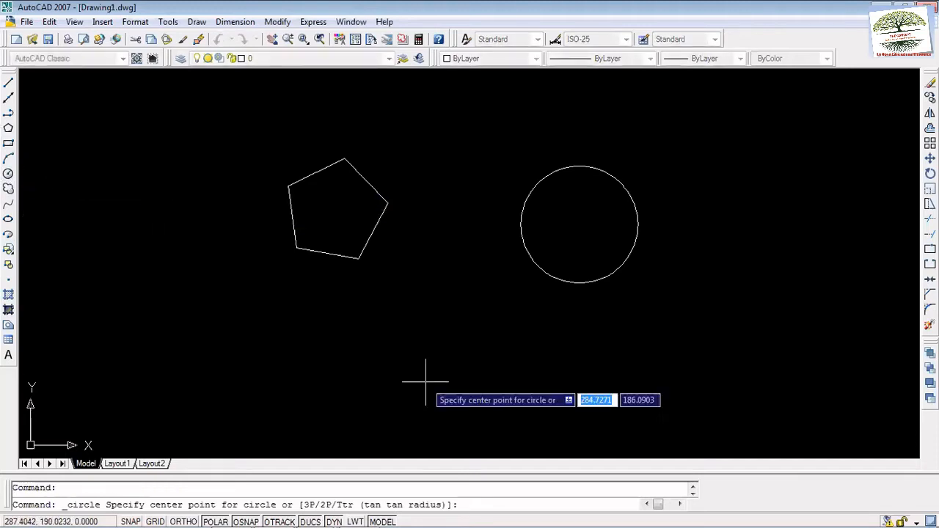
pyautogui.write('2p')
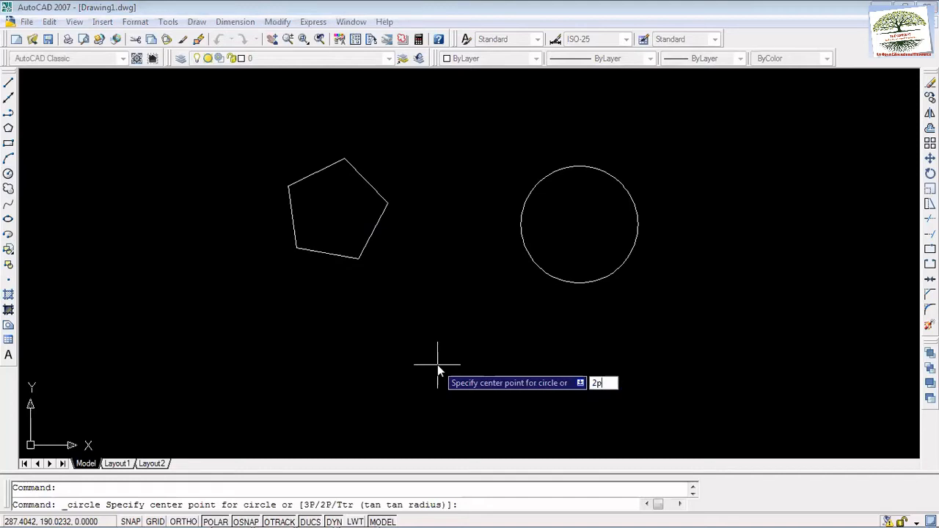
pyautogui.press('Return')
pyautogui.click(318, 342)
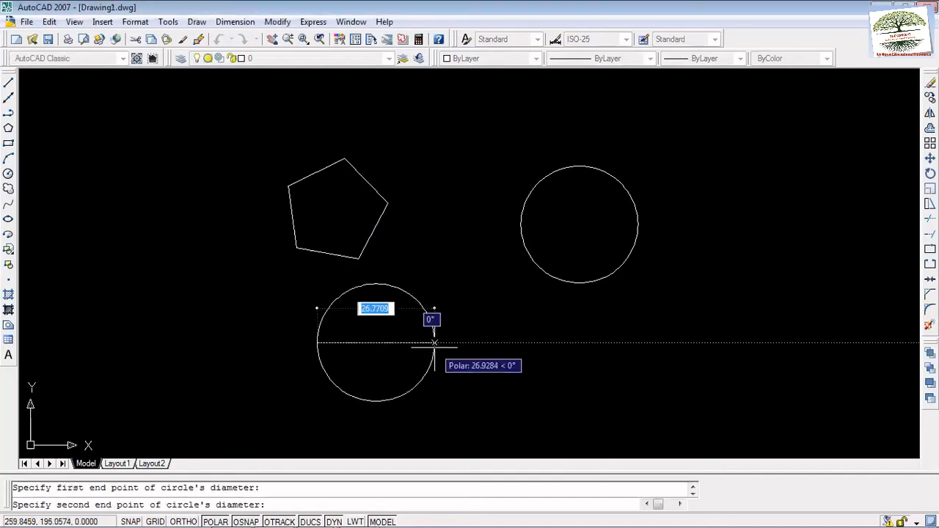
pyautogui.click(434, 342)
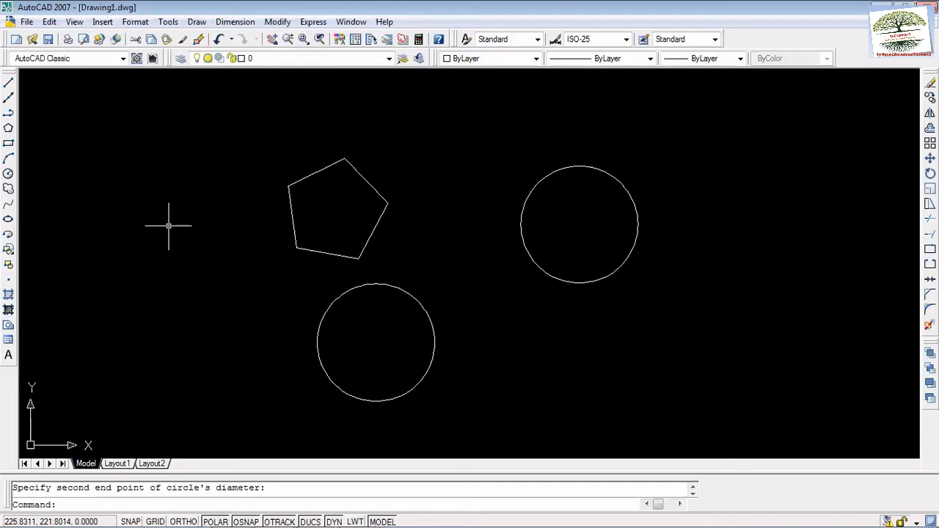
# Step: Draw a circle tangent to the pentagon's two upper sides using the tan-tan-radius option, with a radius of about 9.1
pyautogui.click(8, 173)
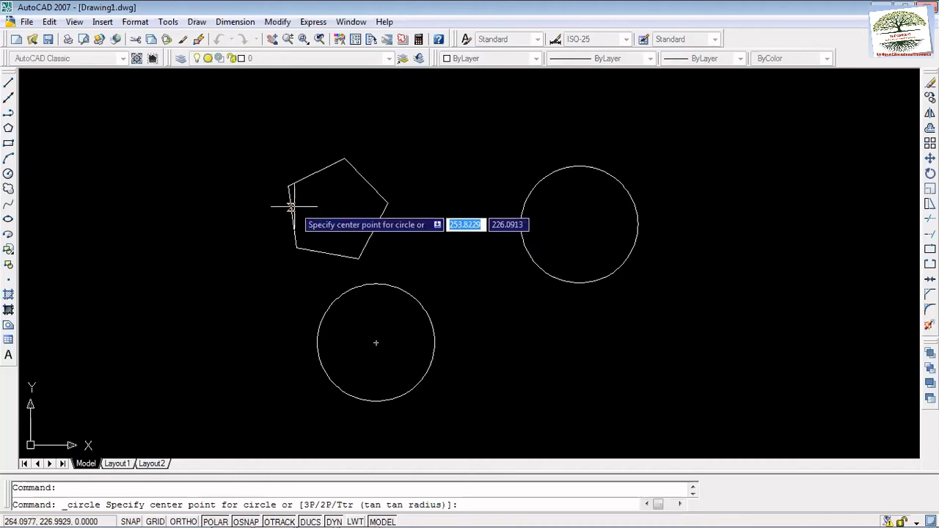
pyautogui.write('ttr')
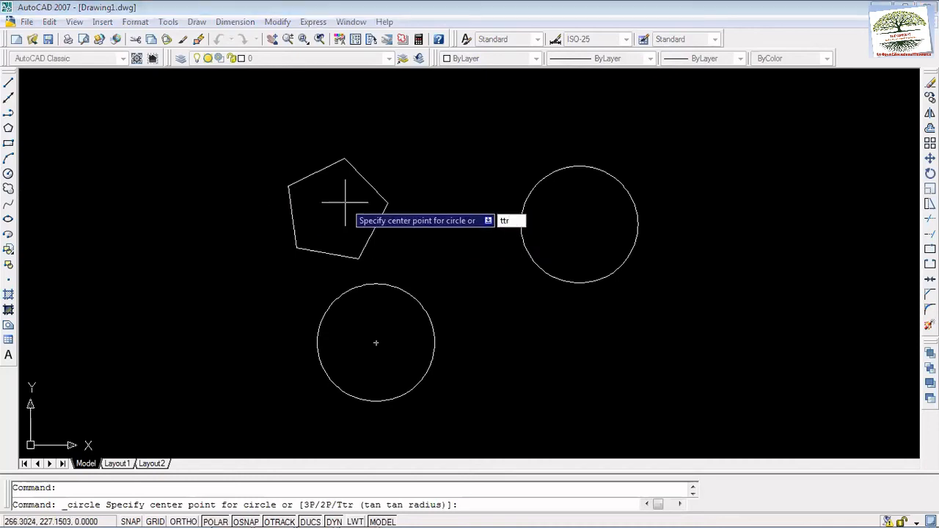
pyautogui.press('Return')
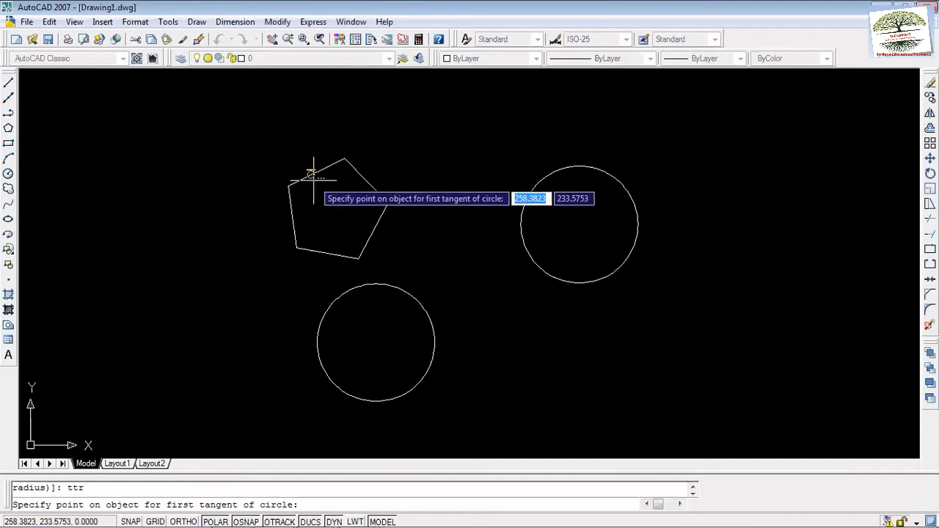
pyautogui.click(314, 173)
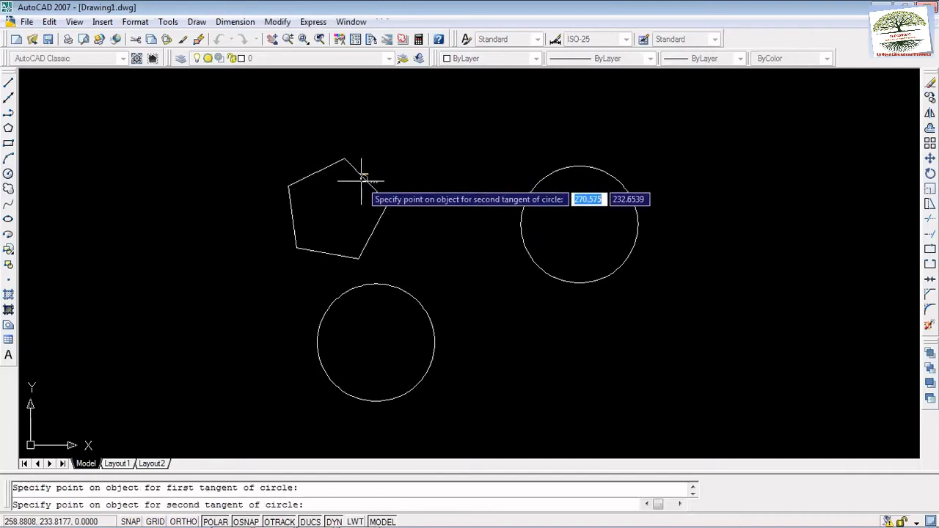
pyautogui.click(365, 180)
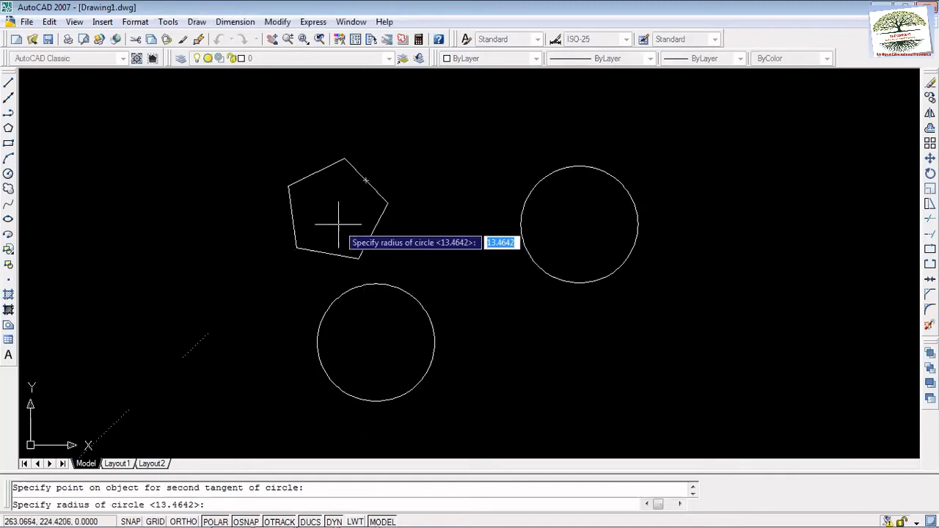
pyautogui.click(332, 214)
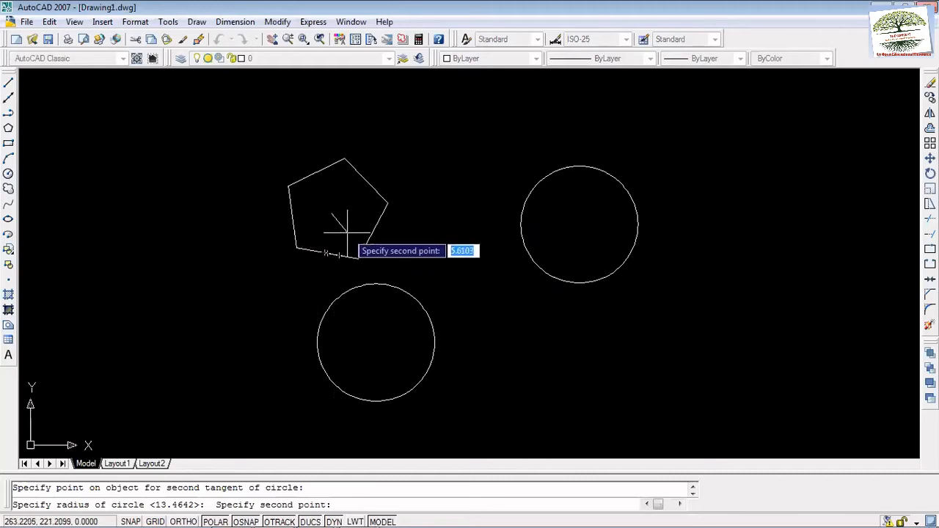
pyautogui.click(292, 217)
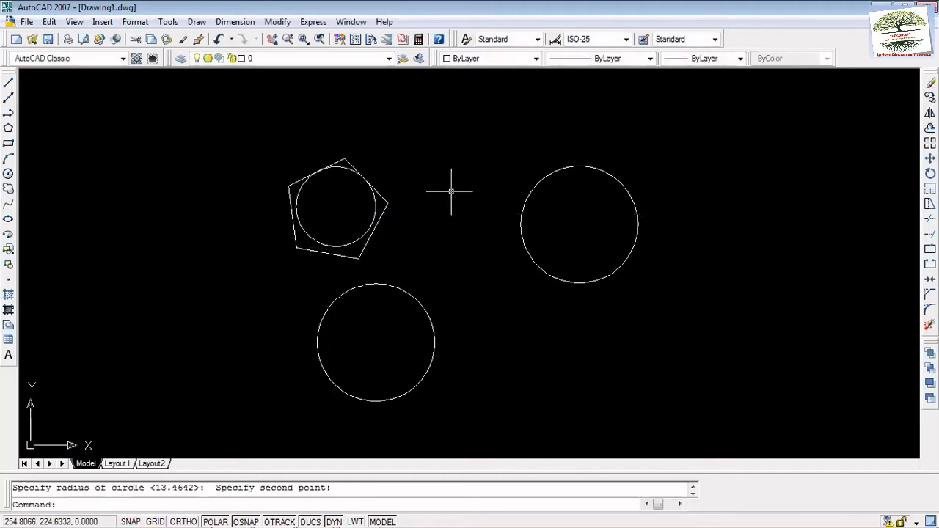
# Step: Stretch the circle inside the pentagon to a radius of about 10.2 at its lower quadrant
pyautogui.scroll(4, 312, 218)
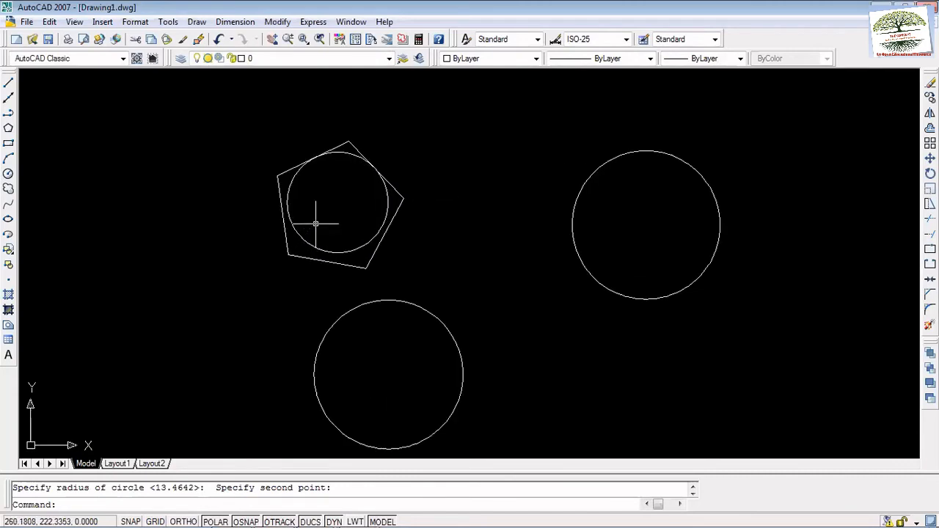
pyautogui.click(344, 252)
pyautogui.click(360, 254)
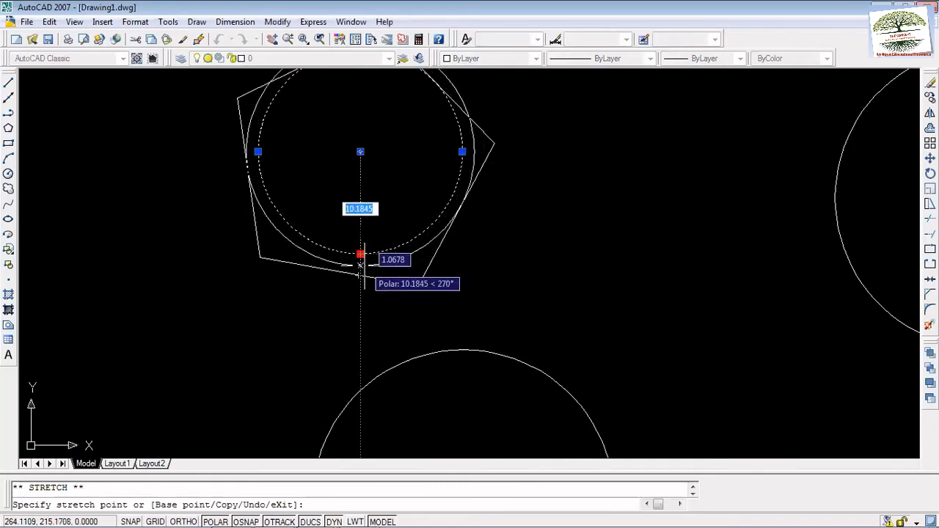
pyautogui.click(360, 265)
# Step: Shrink the circle inside the pentagon until it lies clear of all five sides
pyautogui.scroll(-3, 550, 176)
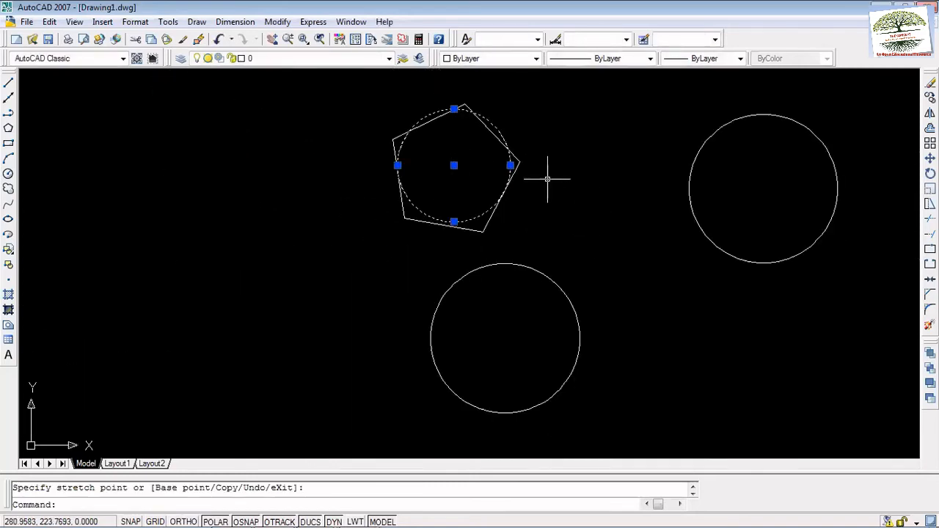
pyautogui.scroll(2, 483, 104)
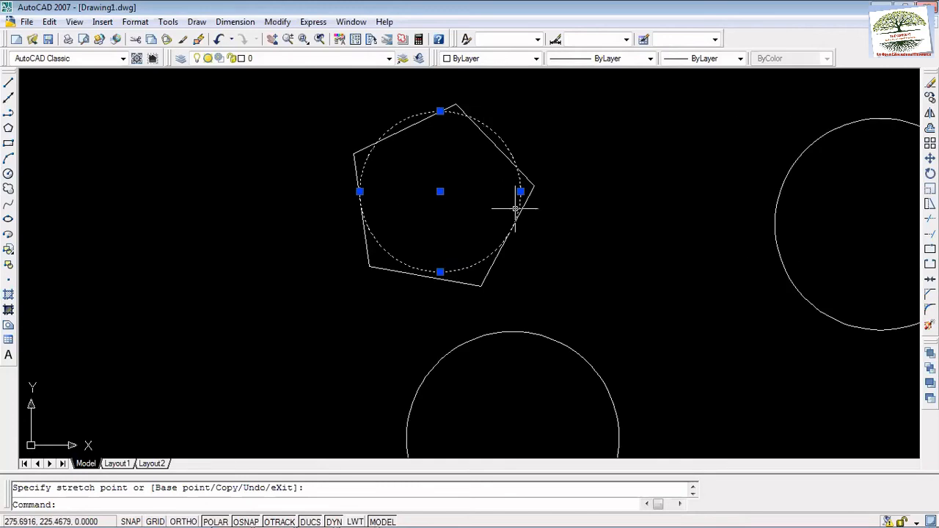
pyautogui.click(439, 271)
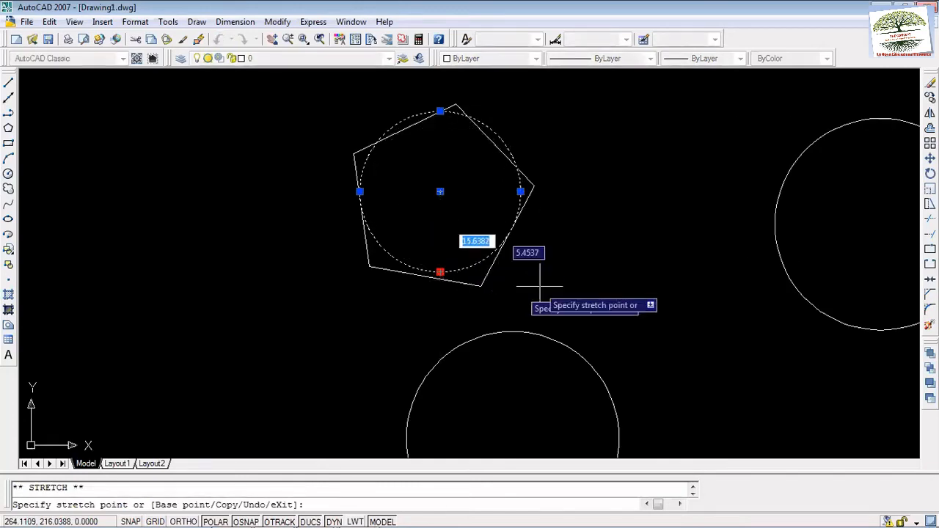
pyautogui.click(458, 253)
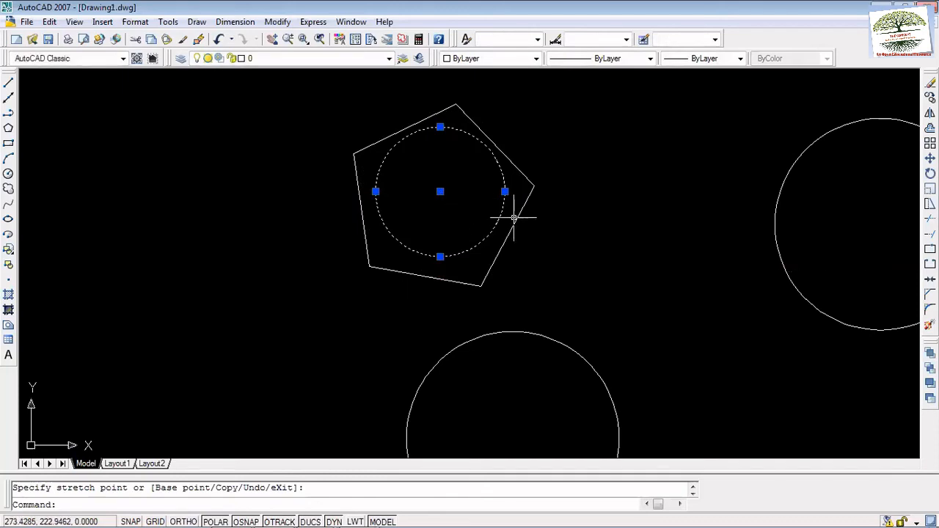
pyautogui.press('Escape')
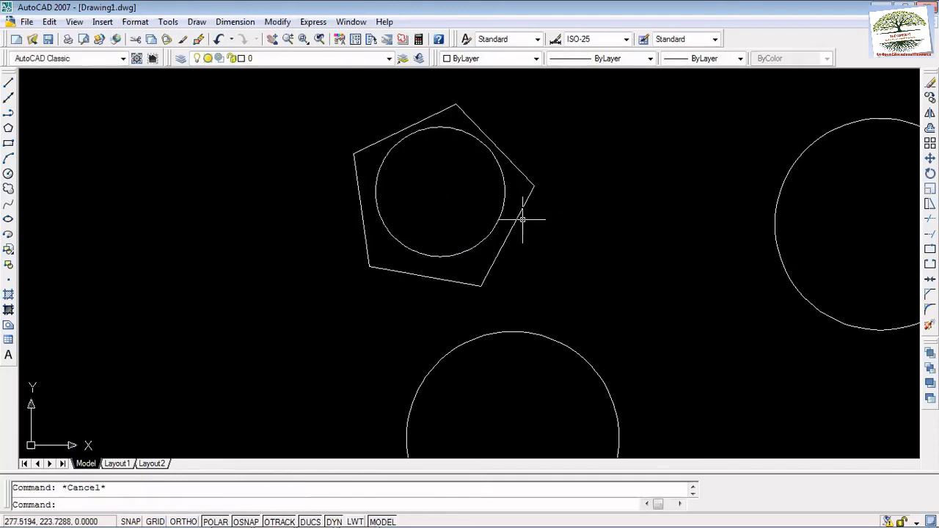
pyautogui.click(516, 214)
pyautogui.click(482, 284)
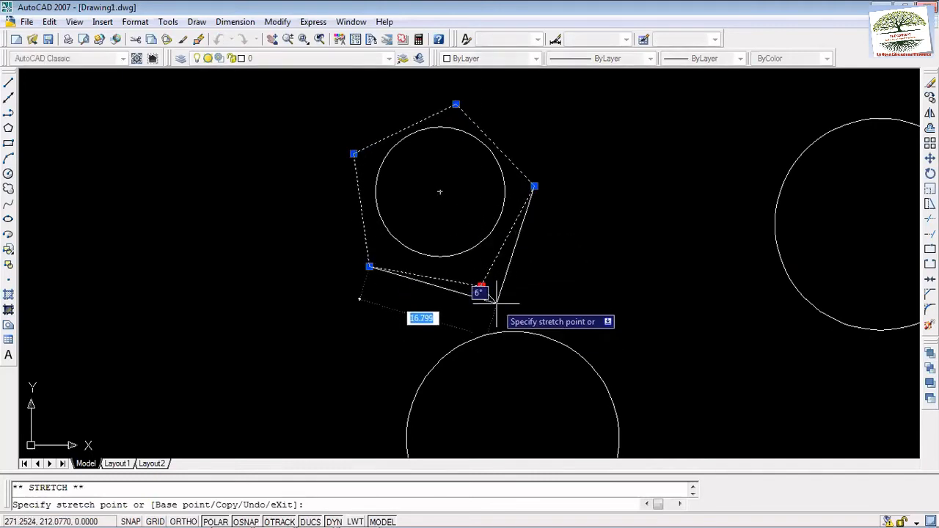
pyautogui.press('Escape')
# Step: Move the circle slightly downward by its centre so it sits more centrally inside the pentagon
pyautogui.click(490, 267)
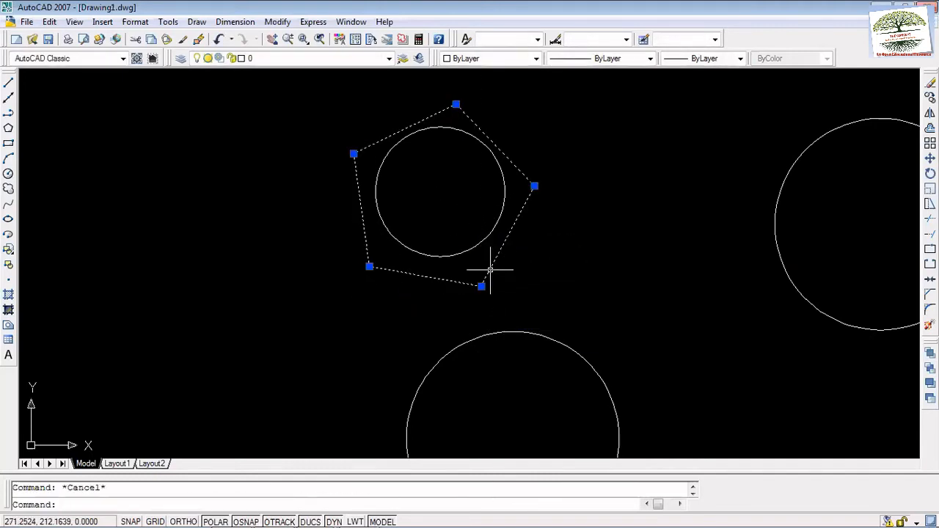
pyautogui.click(487, 149)
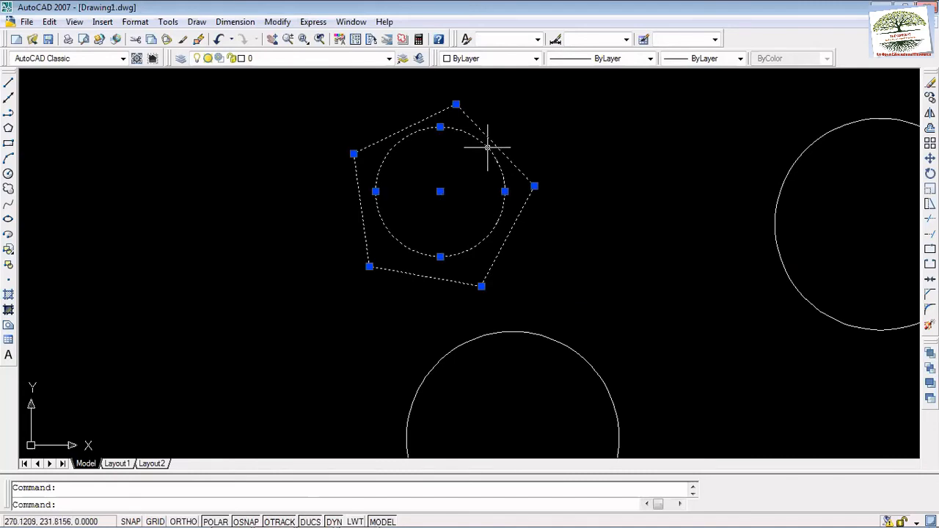
pyautogui.click(441, 191)
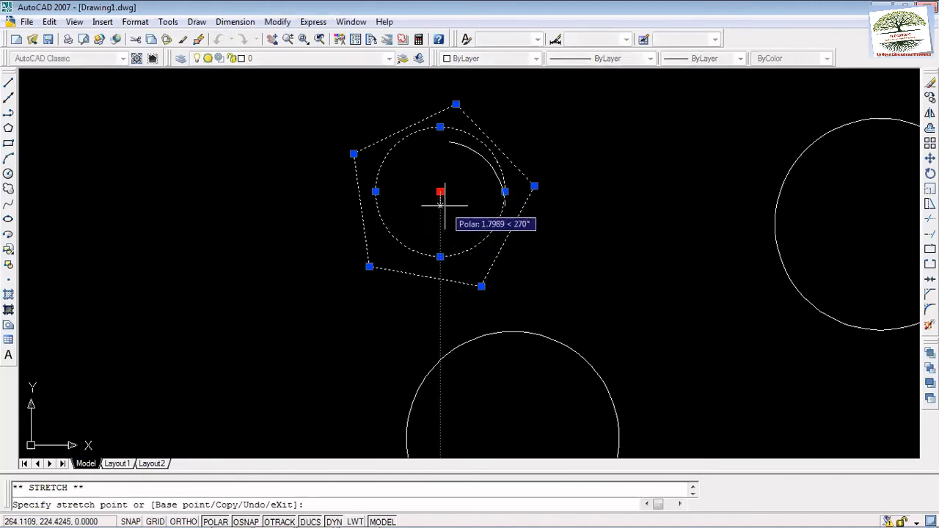
pyautogui.click(440, 193)
pyautogui.press('Escape')
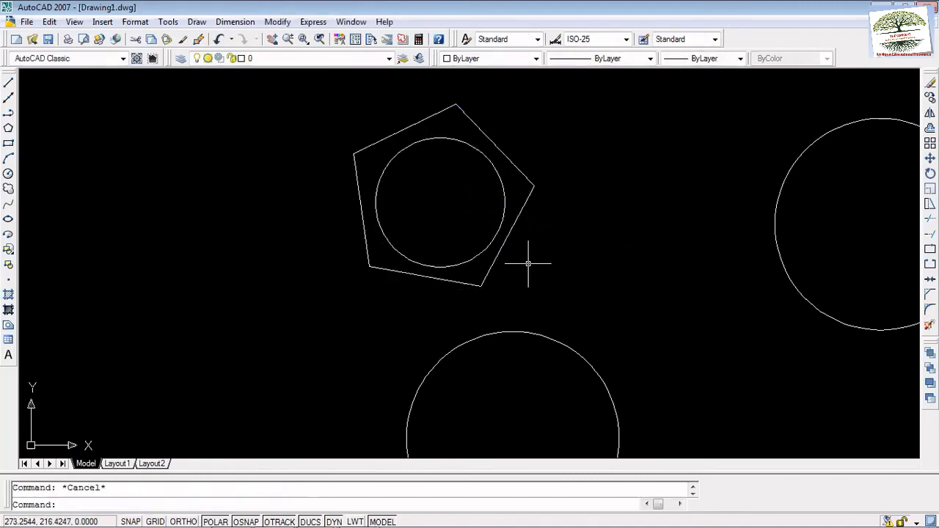
pyautogui.click(481, 285)
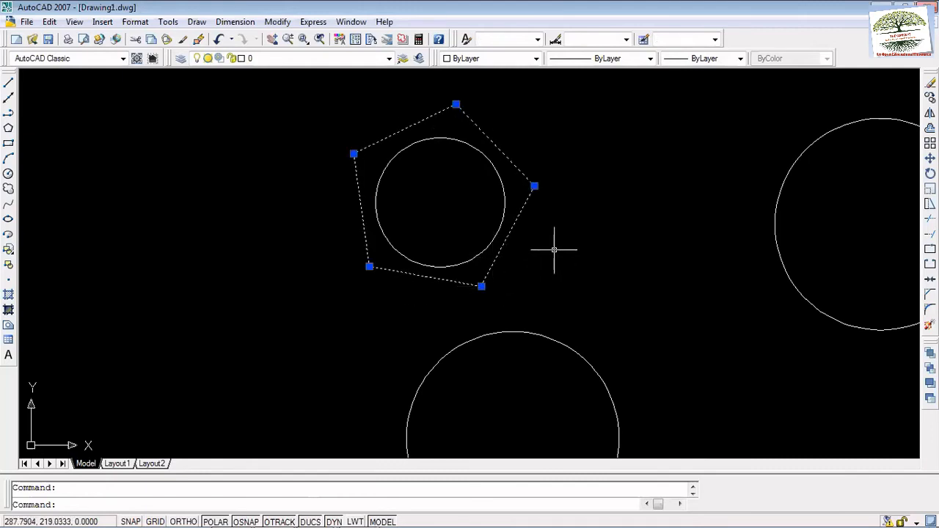
pyautogui.press('Escape')
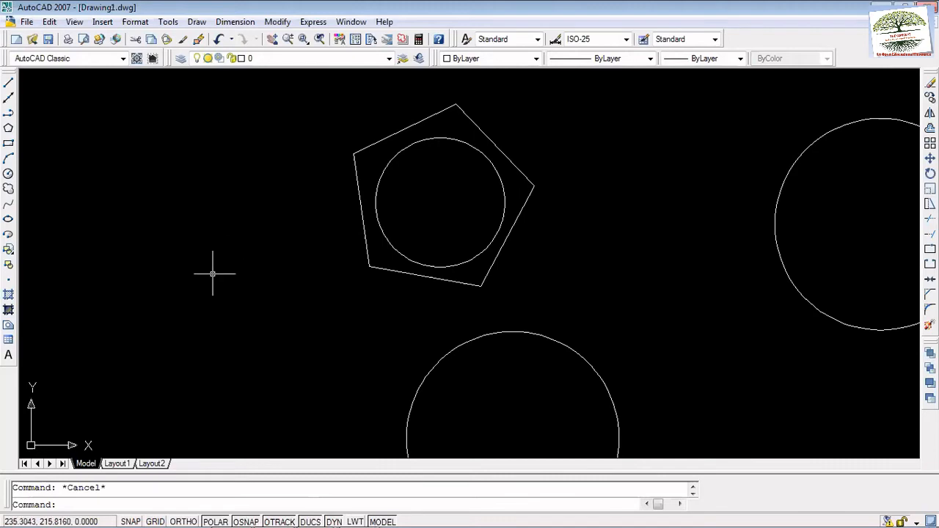
# Step: Draw a circle with a radius of about 6.9 in the empty area left of the pentagon
pyautogui.click(8, 173)
pyautogui.click(84, 173)
pyautogui.click(133, 148)
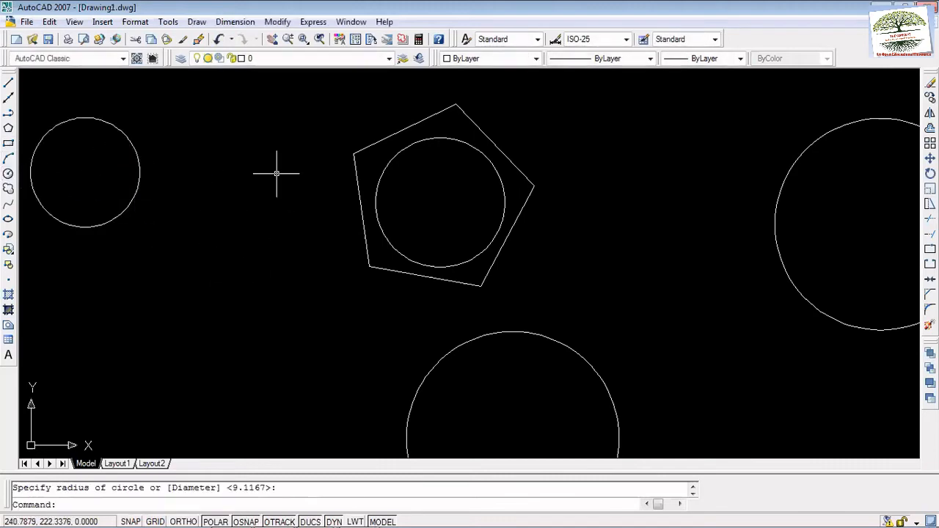
# Step: Draw a 5-sided polygon inscribed in the new circle, centred on the circle's centre with its corners on the circumference
pyautogui.click(8, 129)
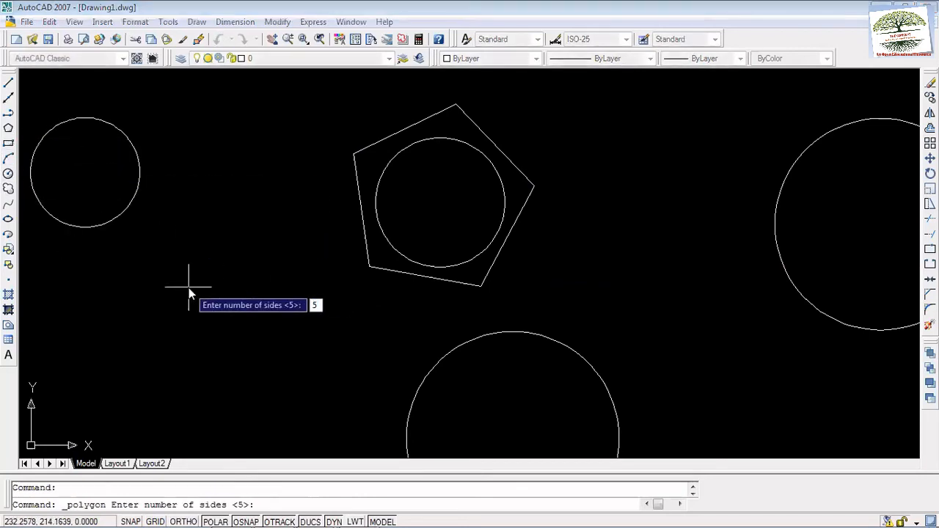
pyautogui.press('Return')
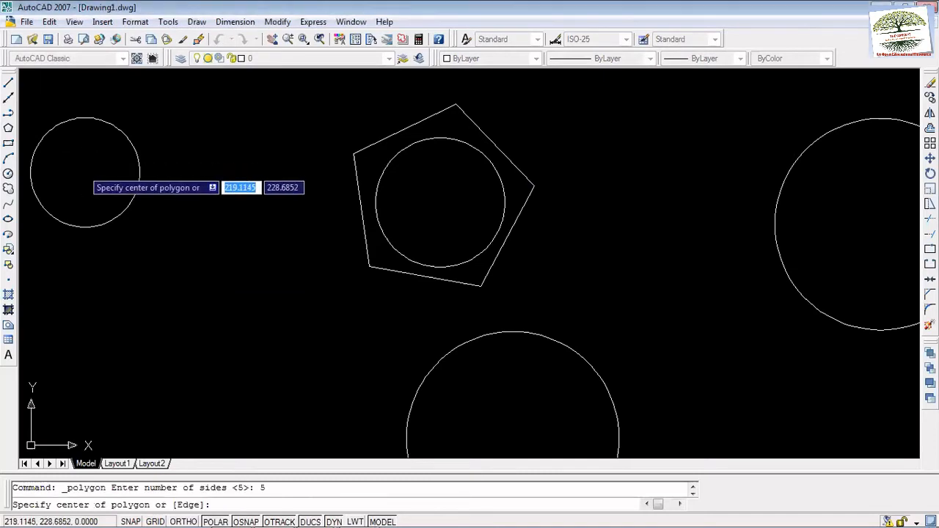
pyautogui.click(82, 170)
pyautogui.click(124, 208)
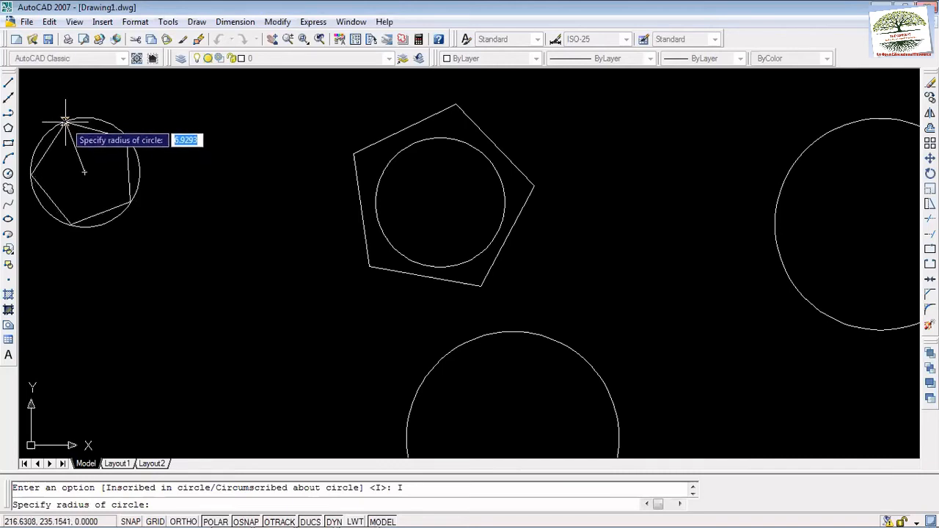
pyautogui.scroll(5, 65, 121)
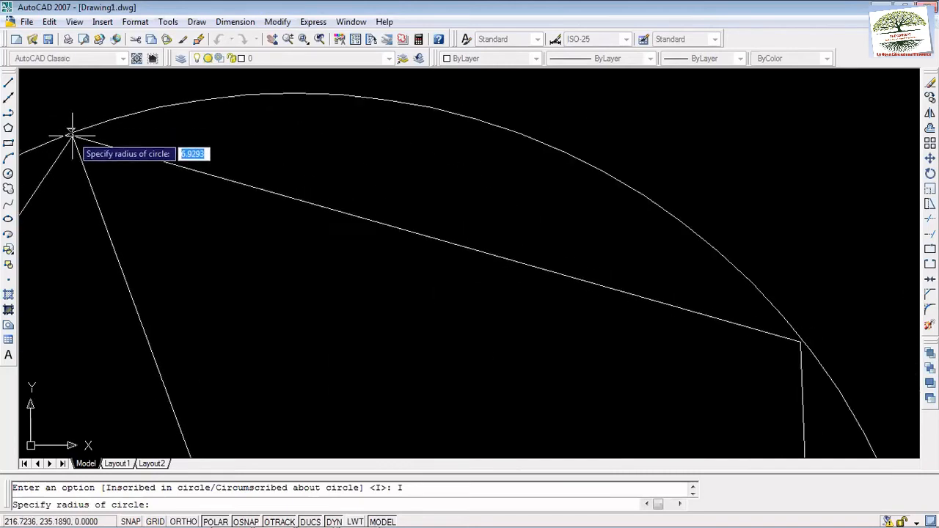
pyautogui.click(66, 136)
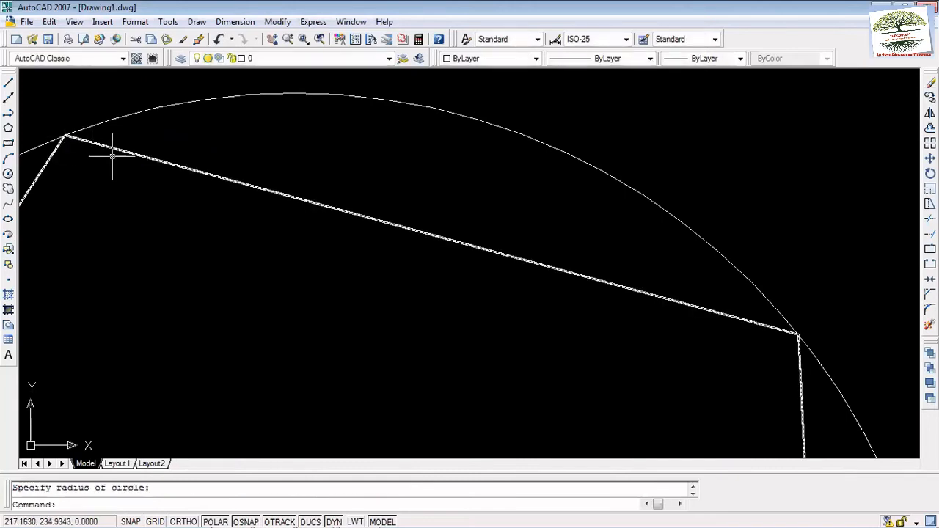
pyautogui.scroll(-5, 110, 151)
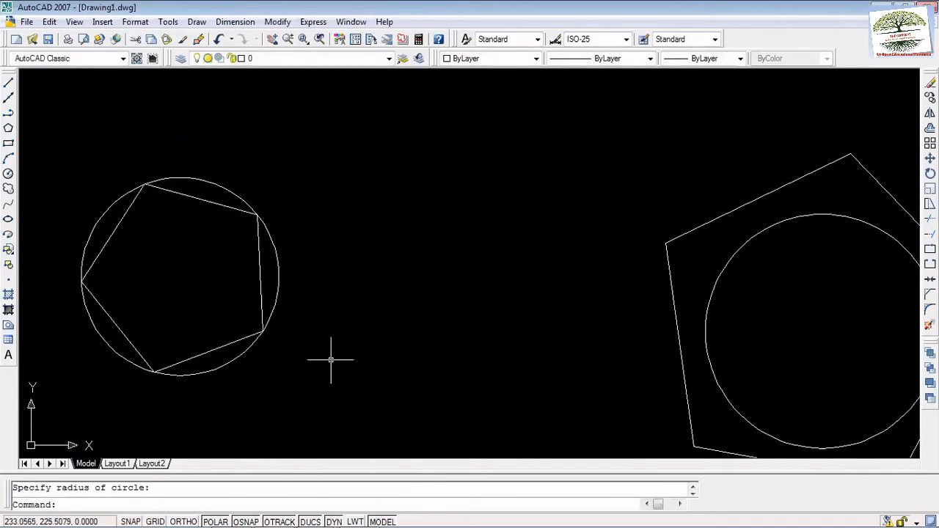
pyautogui.click(8, 174)
pyautogui.press('Escape')
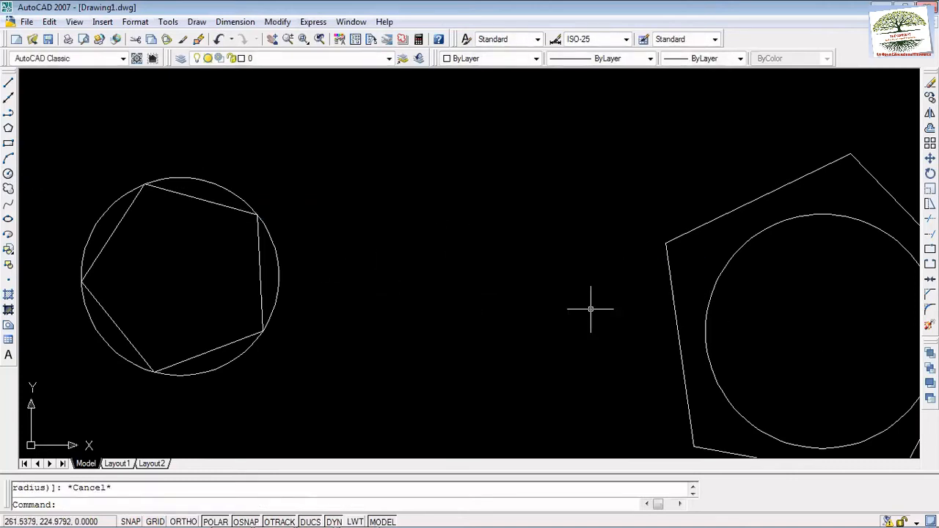
# Step: Try to draw a 5-sided polygon circumscribed about the large circle, centred on the circle's centre
pyautogui.scroll(-8, 591, 309)
pyautogui.scroll(3, 565, 237)
pyautogui.scroll(1, 640, 408)
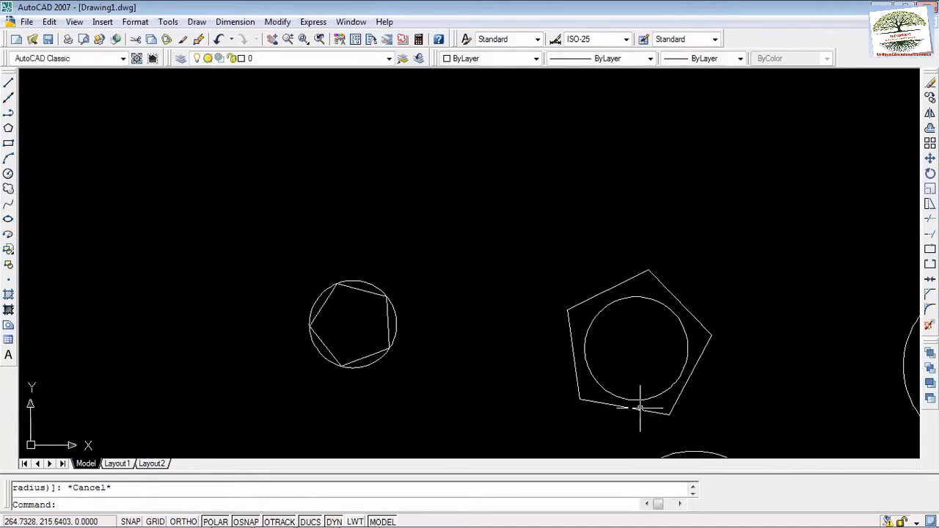
pyautogui.scroll(-5, 719, 436)
pyautogui.scroll(8, 751, 419)
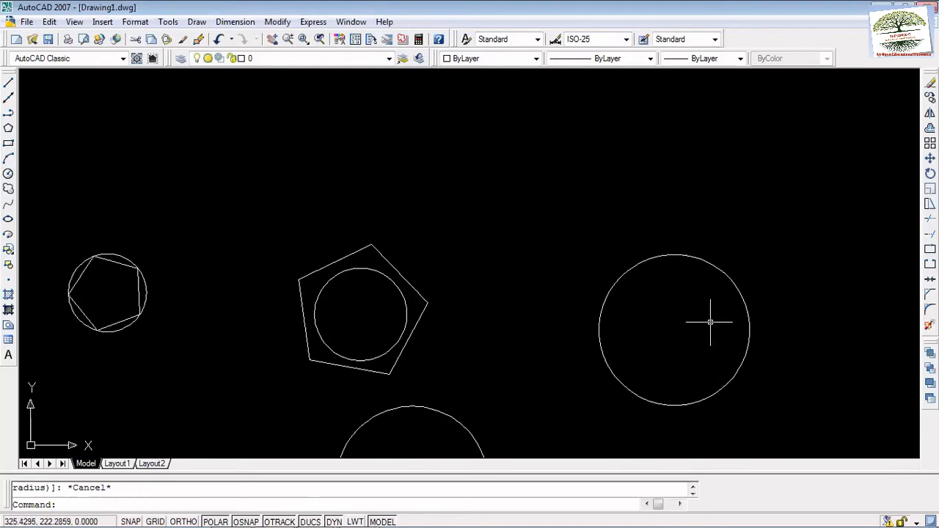
pyautogui.scroll(4, 711, 321)
pyautogui.scroll(-4, 730, 338)
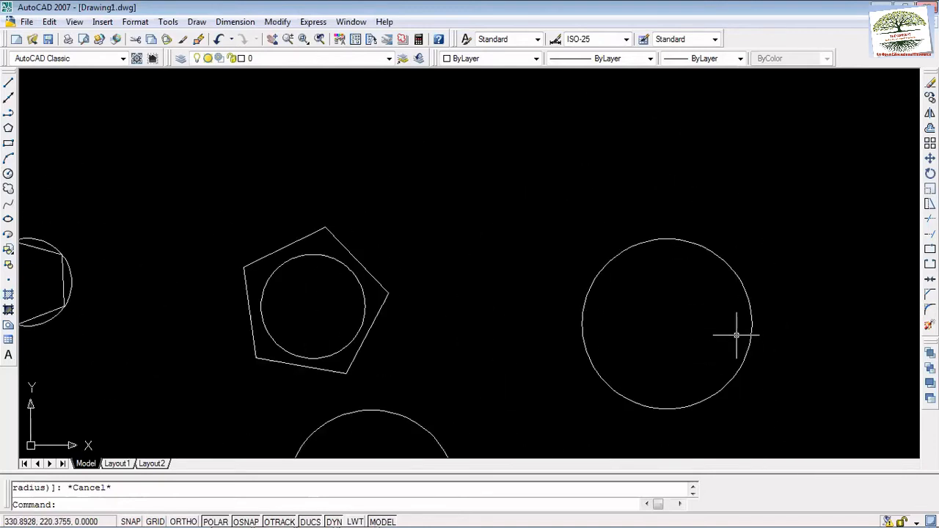
pyautogui.moveTo(692, 331); pyautogui.dragTo(548, 297, button='middle')
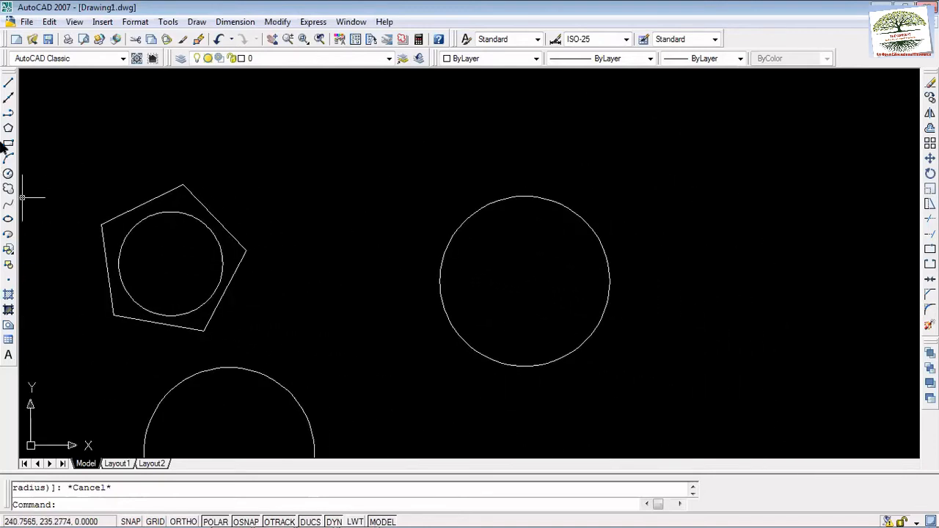
pyautogui.click(8, 174)
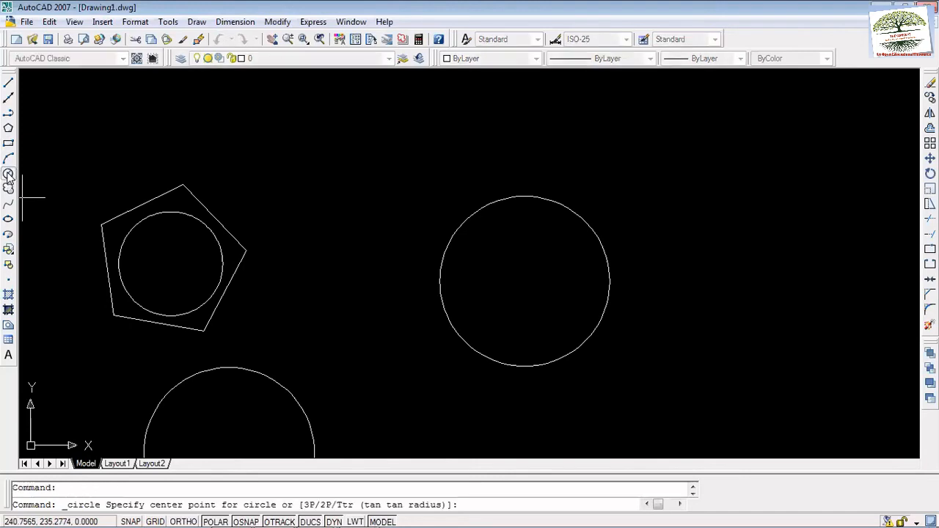
pyautogui.click(8, 128)
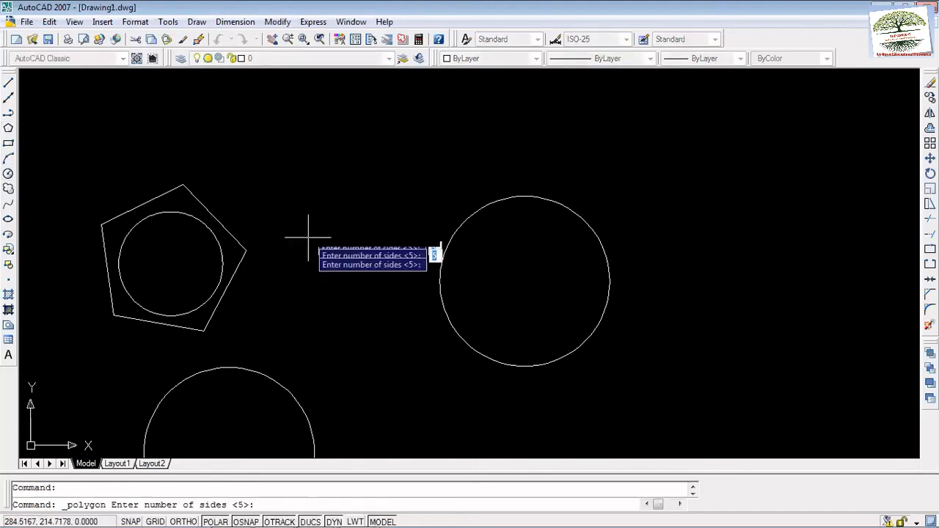
pyautogui.write('5')
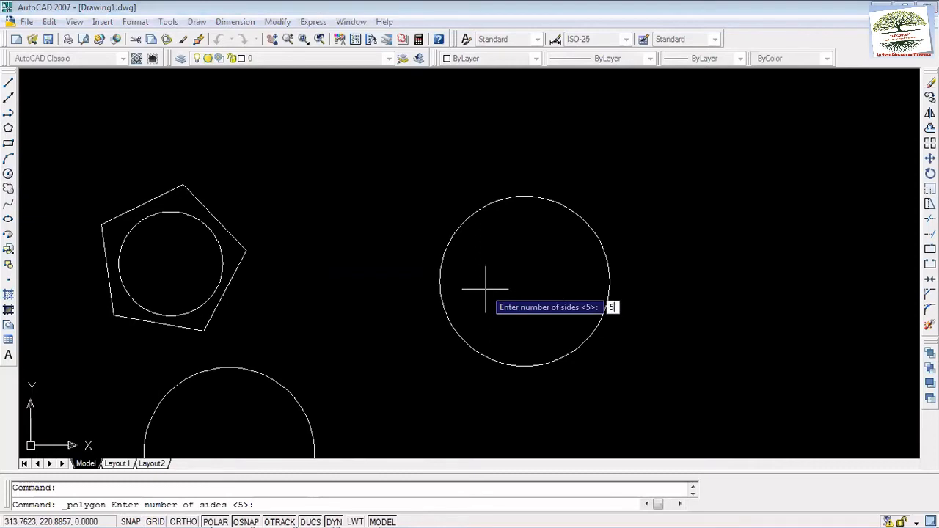
pyautogui.press('Return')
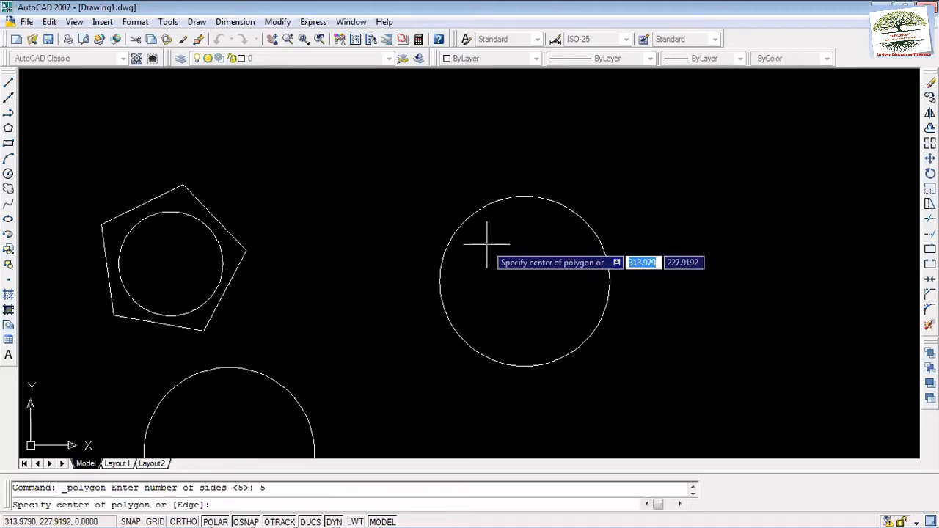
pyautogui.click(525, 281)
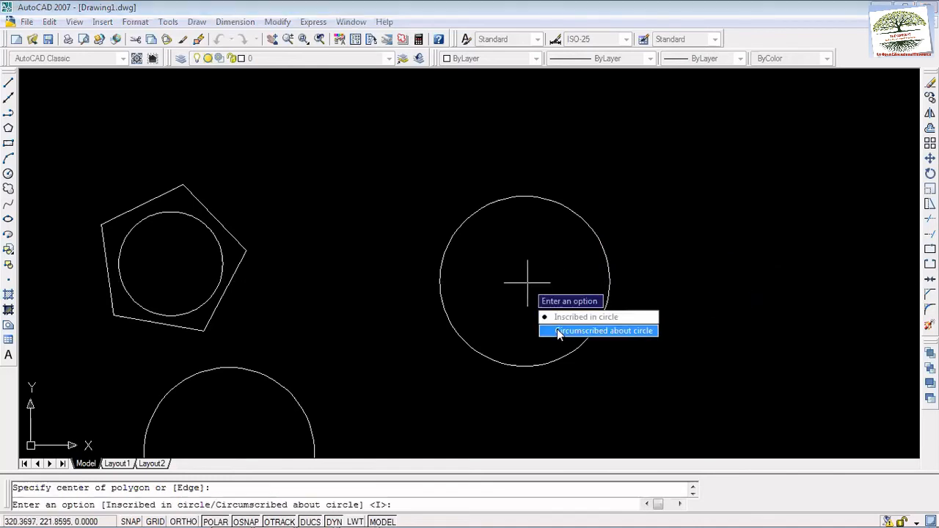
pyautogui.click(558, 332)
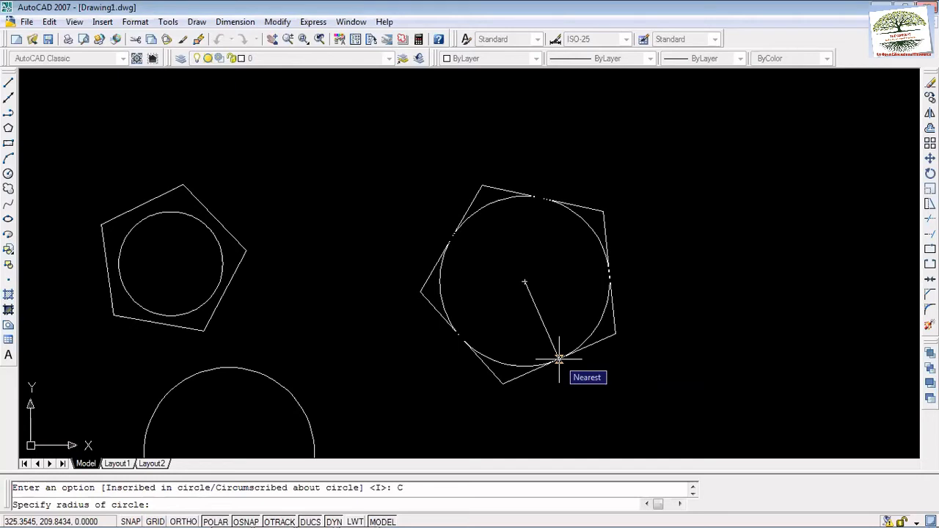
pyautogui.press('Escape')
# Step: Undo the recent operations back through the 5-sided polygon inscribed in the smaller circle, leaving only that circle
pyautogui.scroll(-6, 562, 360)
pyautogui.scroll(5, 413, 350)
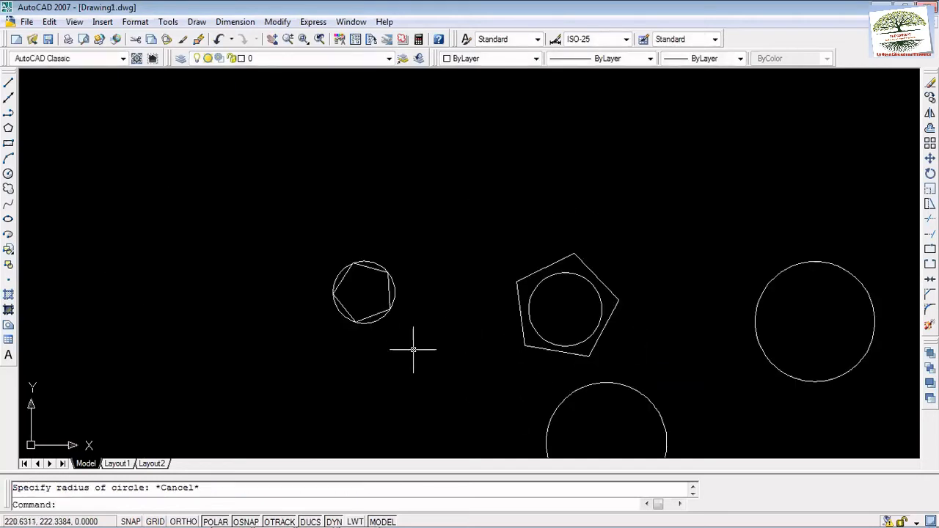
pyautogui.scroll(3, 373, 317)
pyautogui.hotkey('ctrl', 'z')
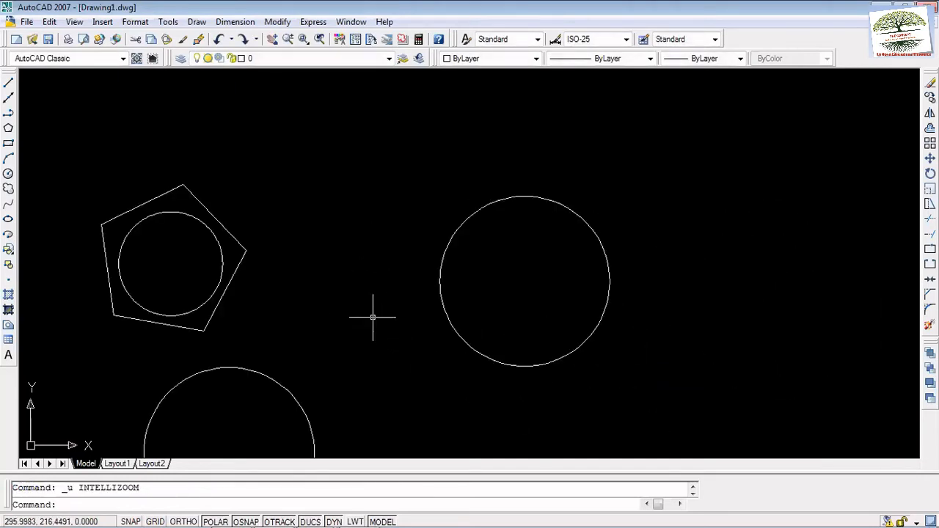
pyautogui.scroll(-6, 374, 315)
pyautogui.scroll(12, 290, 296)
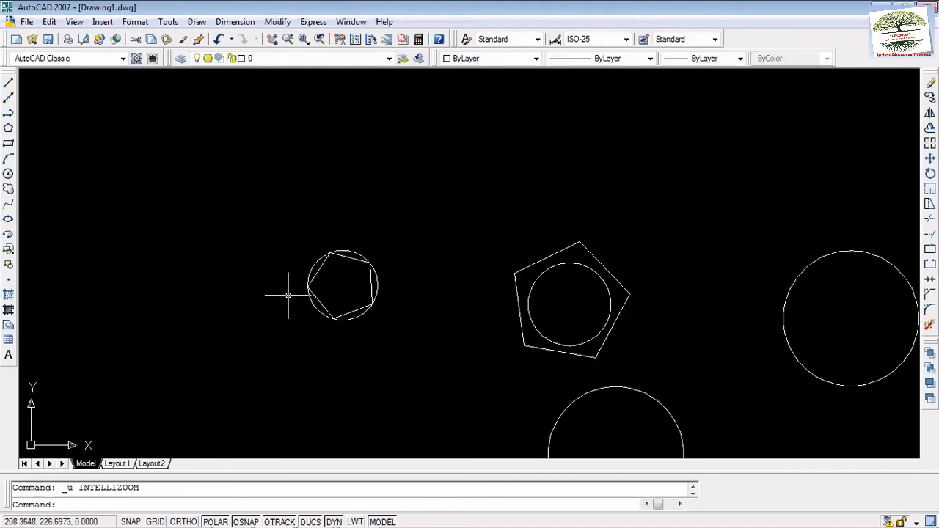
pyautogui.hotkey('ctrl', 'z')
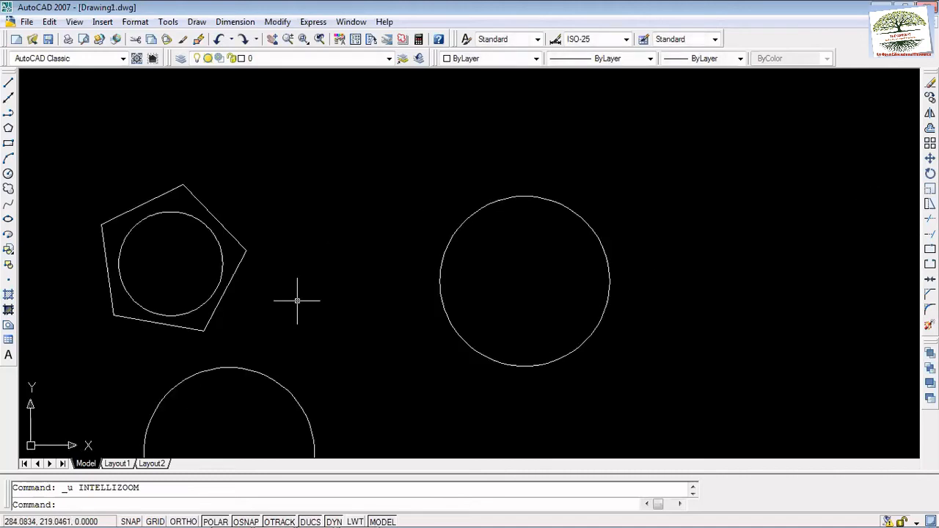
pyautogui.hotkey('ctrl', 'z')
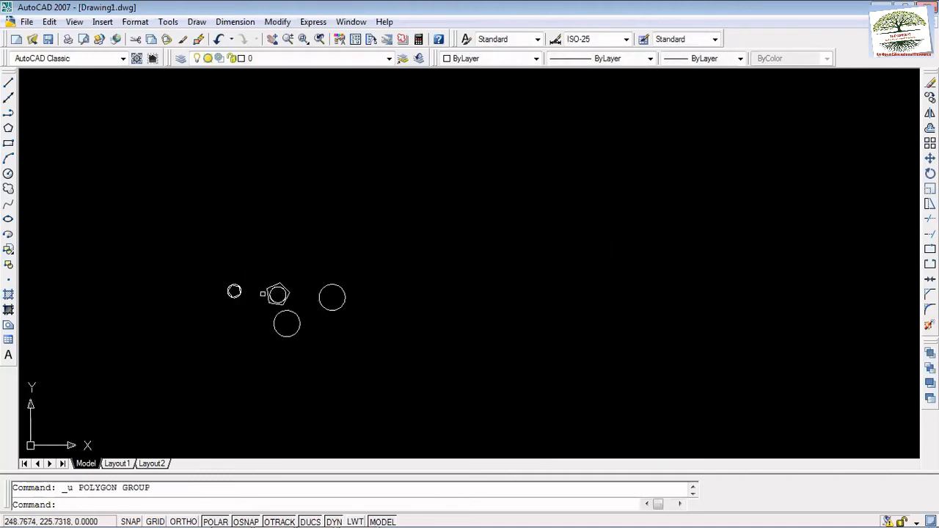
pyautogui.hotkey('ctrl', 'z')
pyautogui.hotkey('ctrl', 'z')
pyautogui.hotkey('ctrl', 'z')
pyautogui.hotkey('ctrl', 'z')
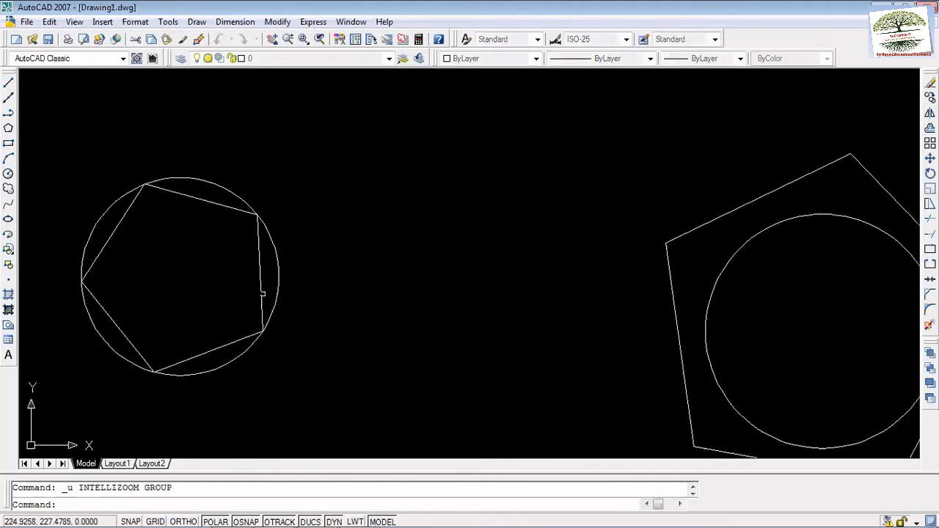
pyautogui.hotkey('ctrl', 'z')
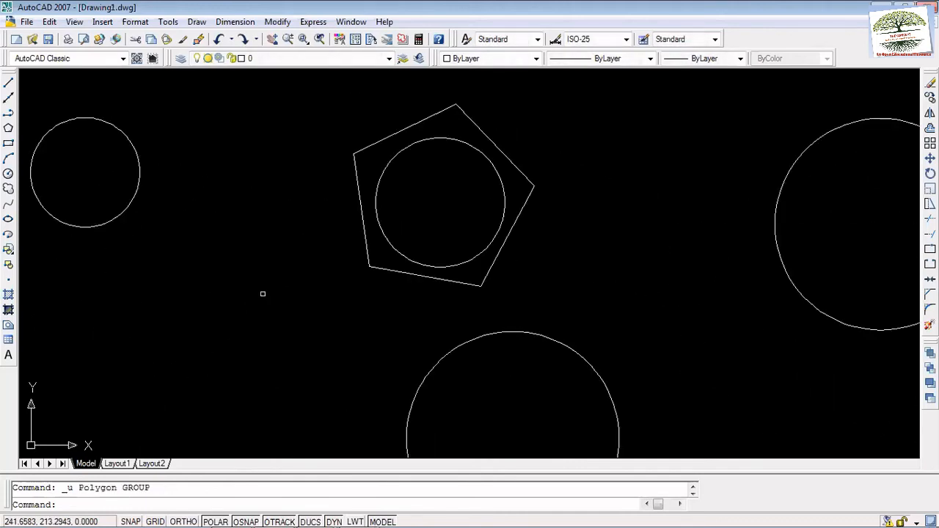
pyautogui.moveTo(87, 159); pyautogui.dragTo(119, 179, button='middle')
pyautogui.moveTo(761, 287)
pyautogui.mouseDown(button='middle')
pyautogui.moveTo(667, 287)
pyautogui.moveTo(454, 318)
pyautogui.mouseUp(button='middle')
pyautogui.moveTo(629, 277); pyautogui.dragTo(510, 269, button='middle')
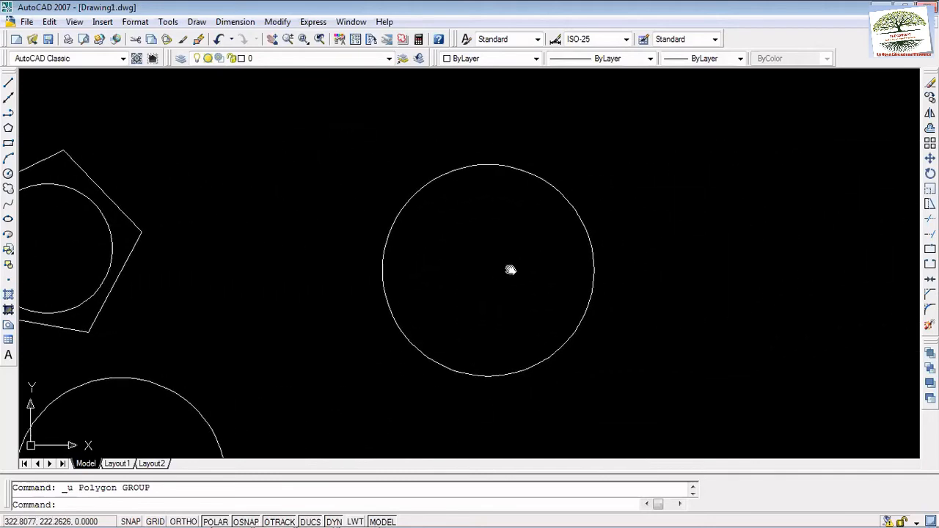
pyautogui.scroll(2, 511, 270)
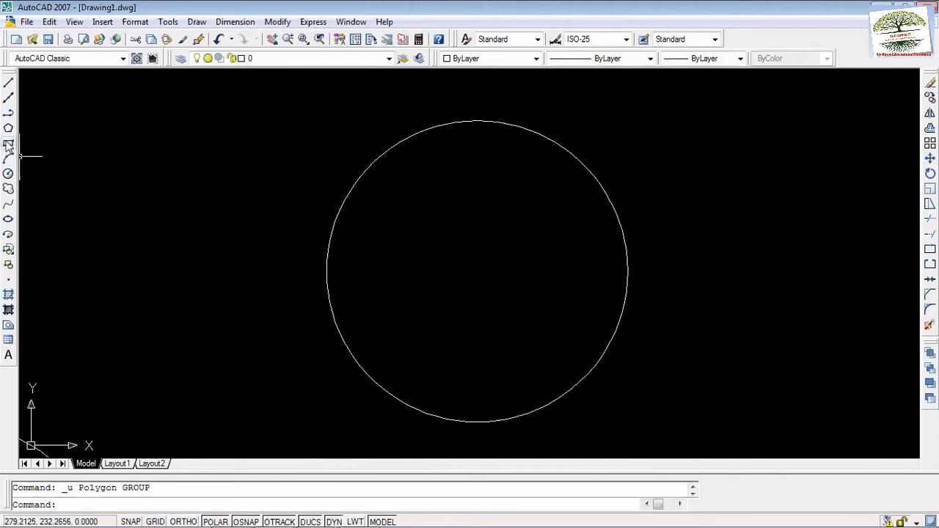
pyautogui.rightClick(120, 167)
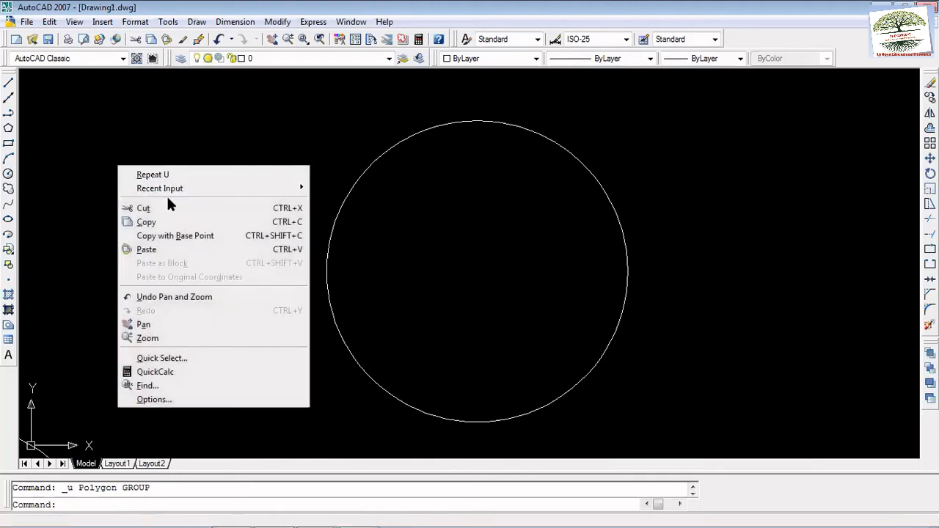
pyautogui.moveTo(176, 191)
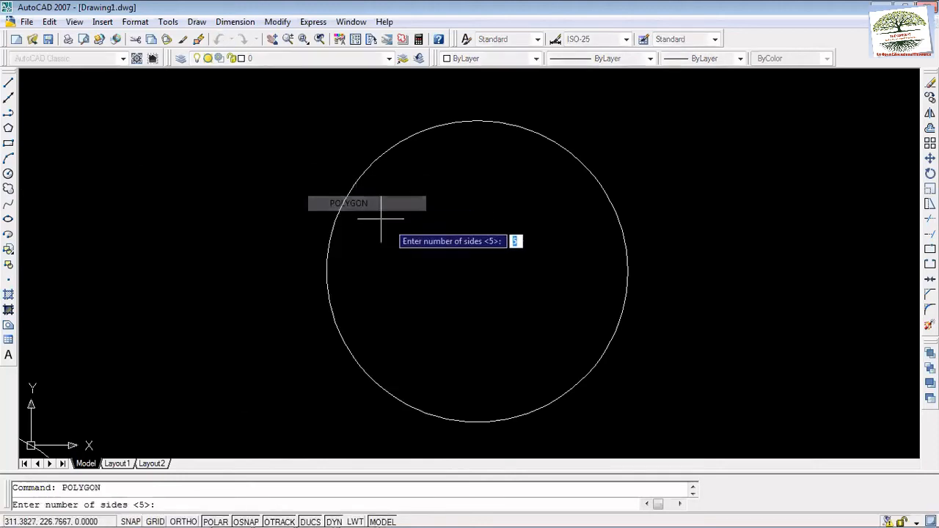
pyautogui.click(360, 203)
pyautogui.press('Escape')
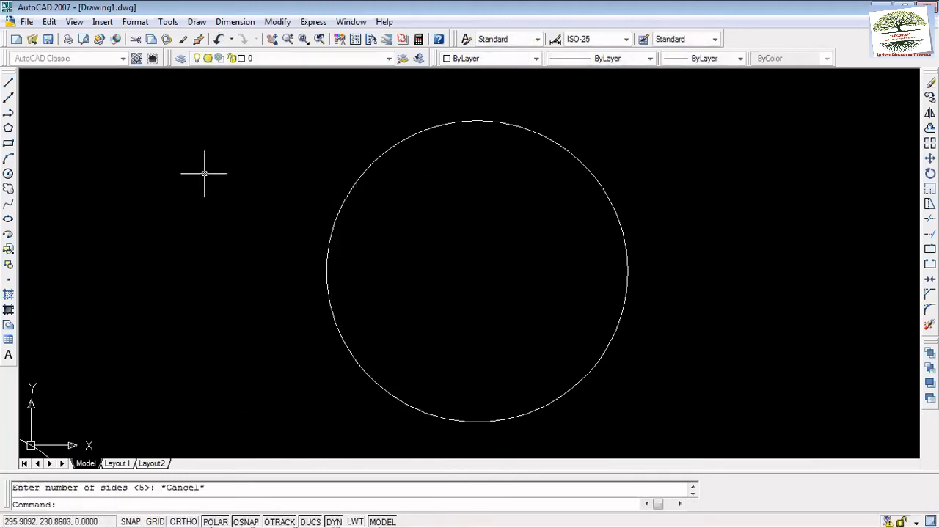
pyautogui.rightClick(204, 176)
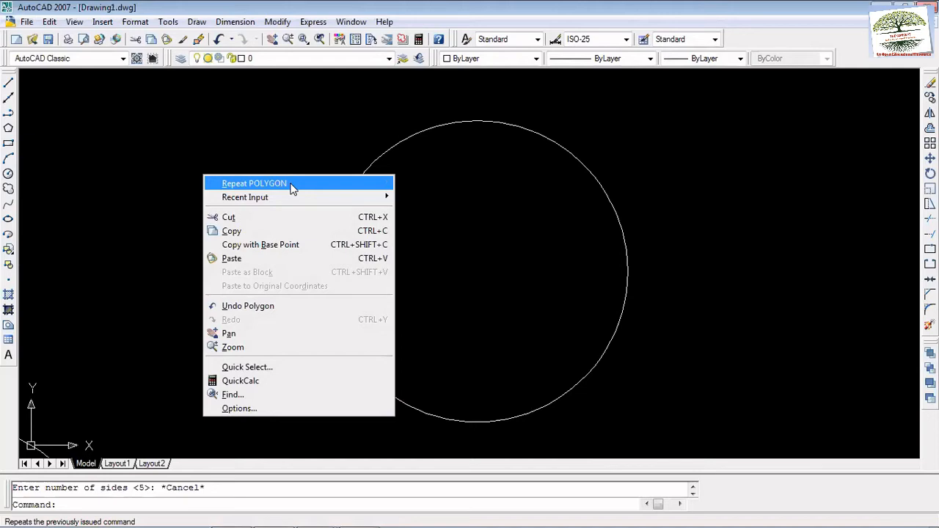
# Step: Draw a small circle in the empty area to the upper left of the large circle
pyautogui.click(7, 174)
pyautogui.click(89, 166)
pyautogui.click(103, 156)
# Step: Draw a 5-sided polygon inscribed in the large circle, centred on its centre with one corner at the circle's top point
pyautogui.rightClick(163, 174)
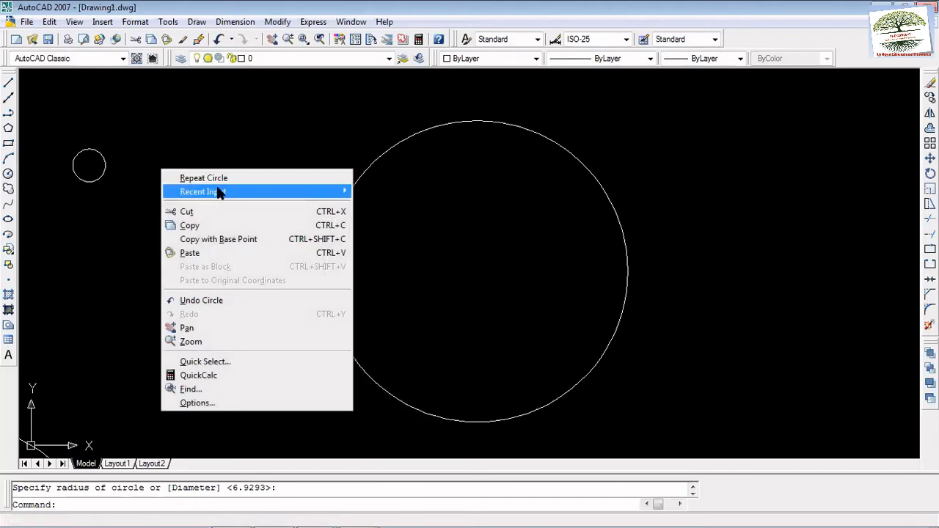
pyautogui.moveTo(220, 193)
pyautogui.moveTo(342, 196)
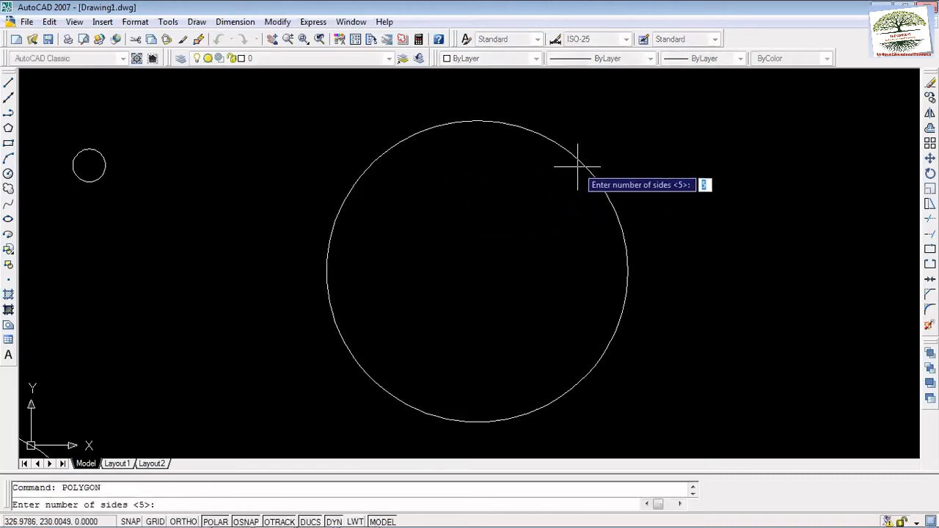
pyautogui.write('5')
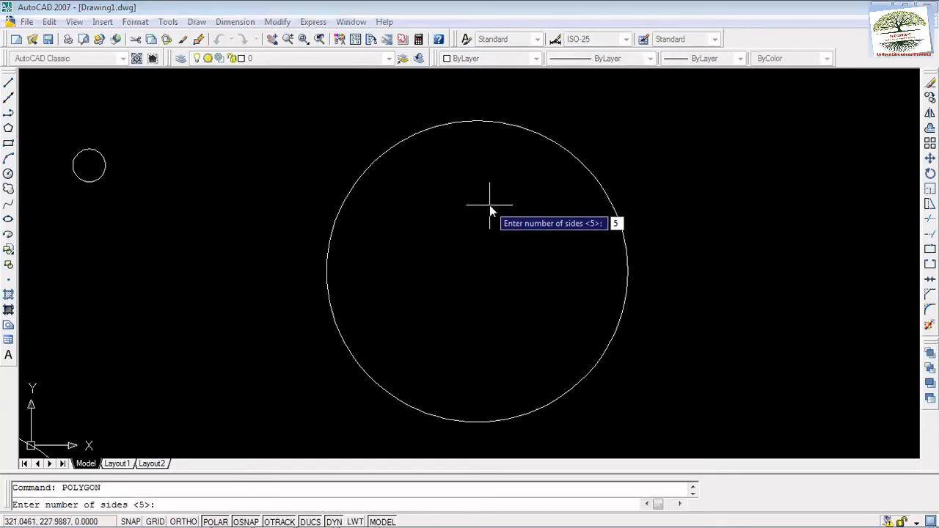
pyautogui.press('Return')
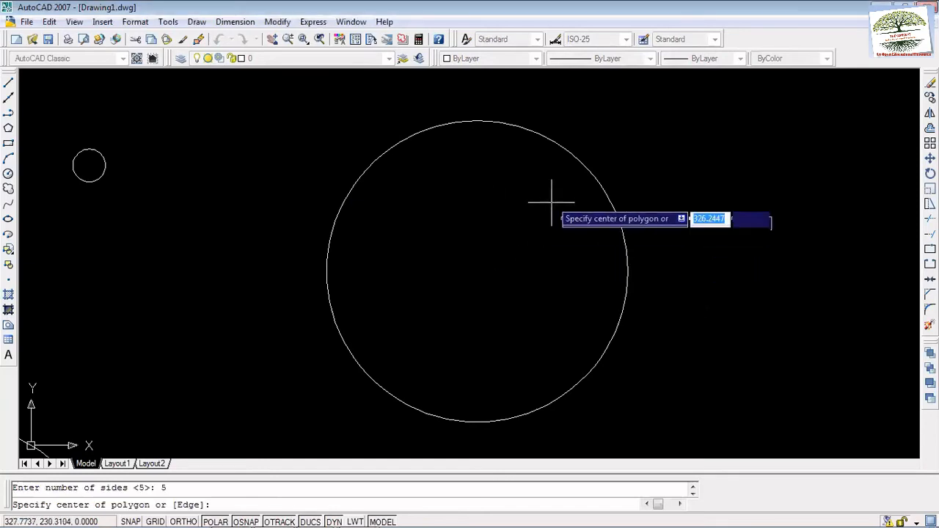
pyautogui.click(477, 272)
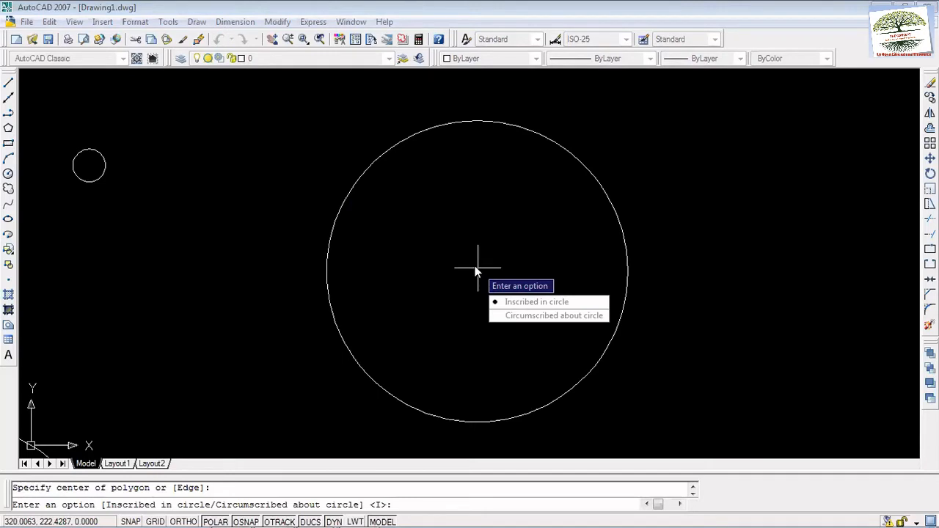
pyautogui.write('I')
pyautogui.press('Return')
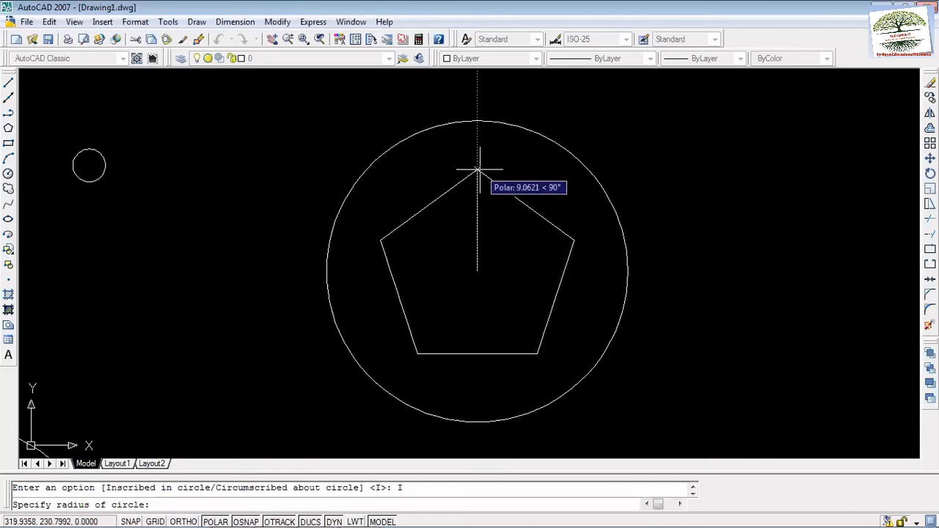
pyautogui.click(478, 122)
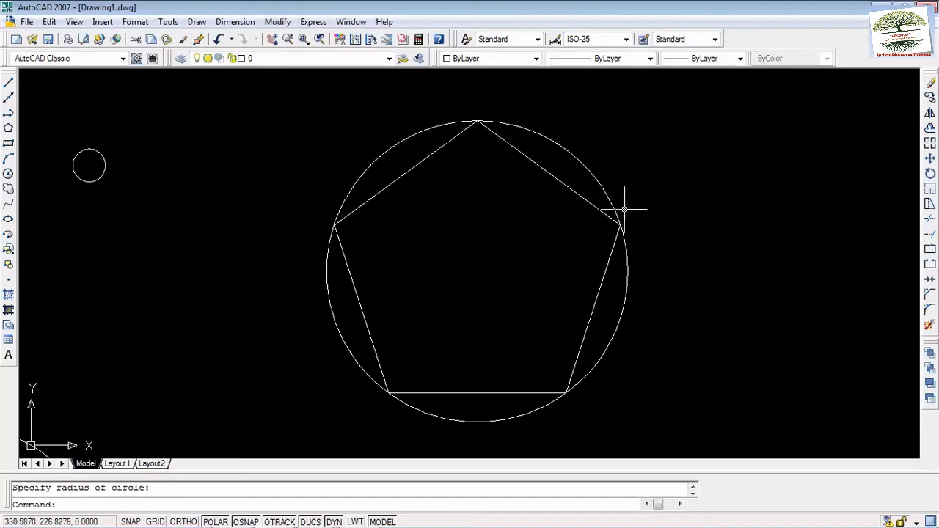
# Step: Draw a 5-sided polygon circumscribed about the same large circle, with its upper side touching the circle's top point
pyautogui.rightClick(466, 215)
pyautogui.click(488, 222)
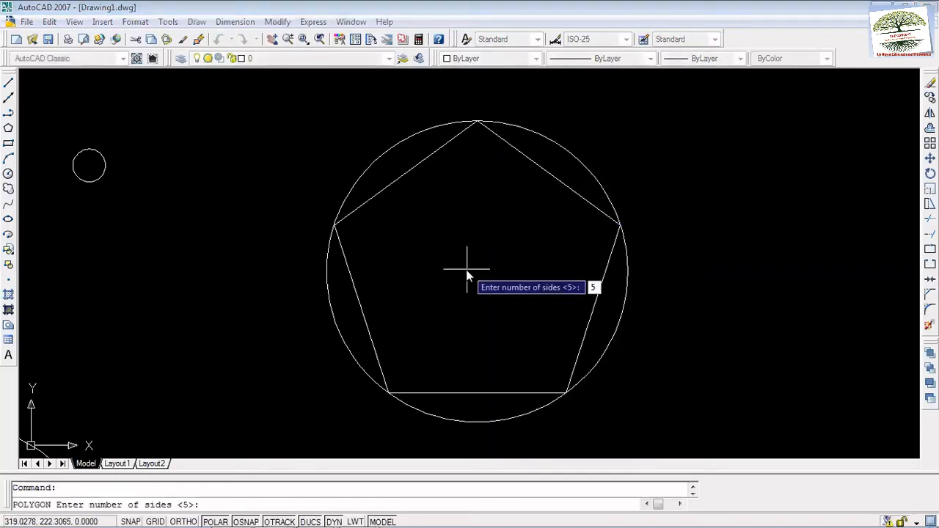
pyautogui.write('5')
pyautogui.press('Return')
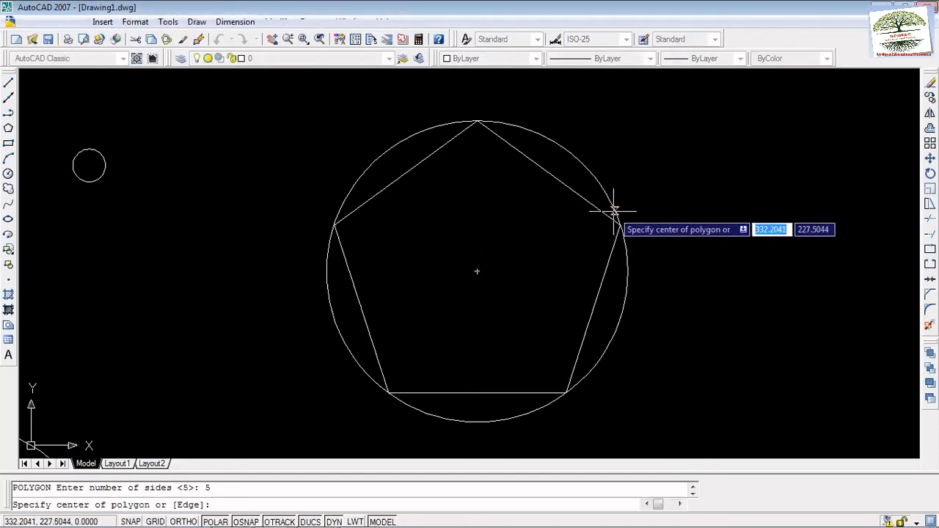
pyautogui.click(476, 268)
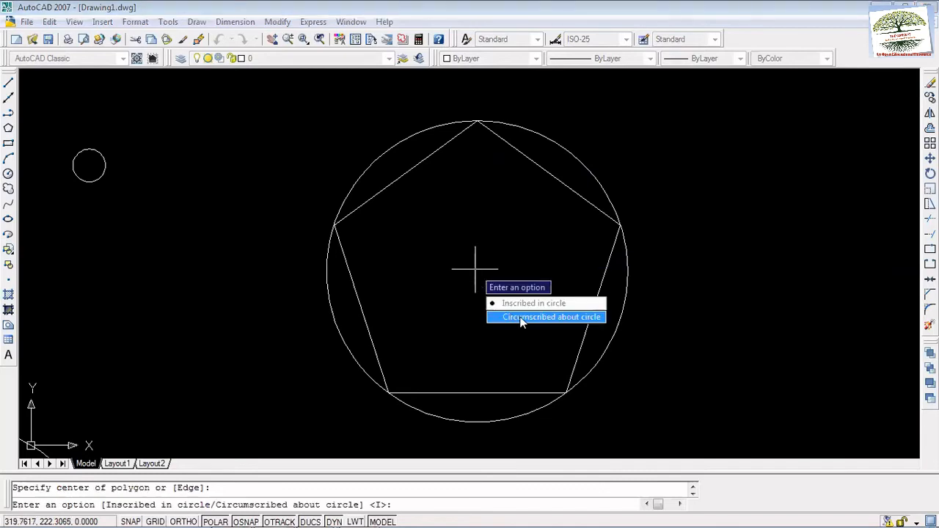
pyautogui.press('Return')
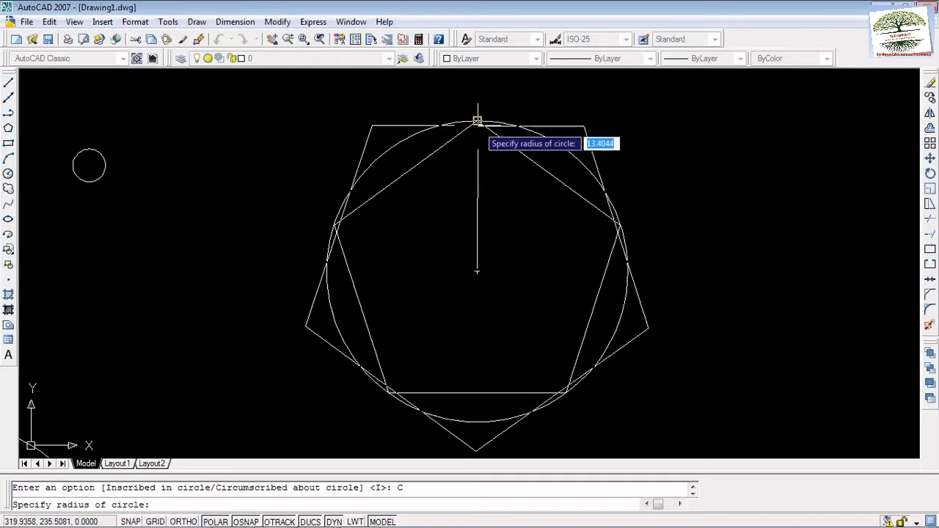
pyautogui.click(477, 119)
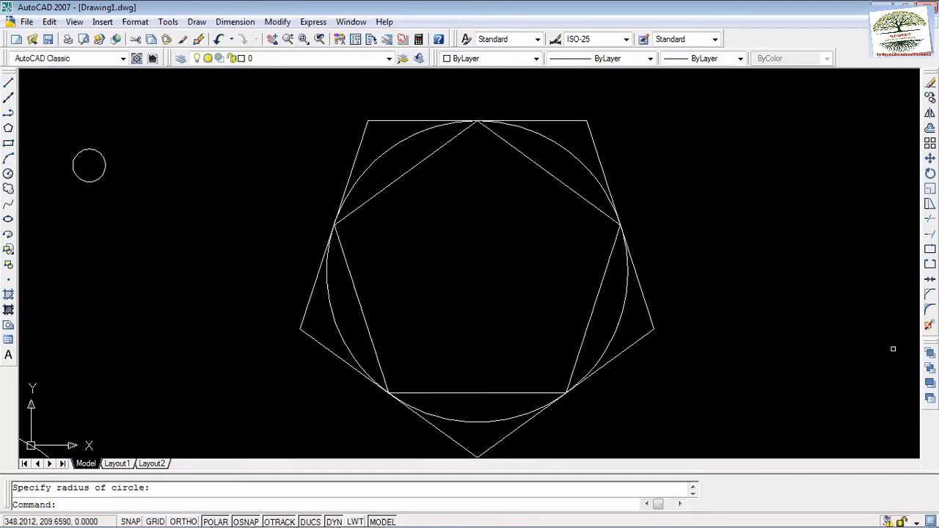
# Step: Erase everything in the drawing and draw a freehand-sized horizontal rectangle by picking two opposite corners
pyautogui.hotkey('ctrl', 'a')
pyautogui.press('Delete')
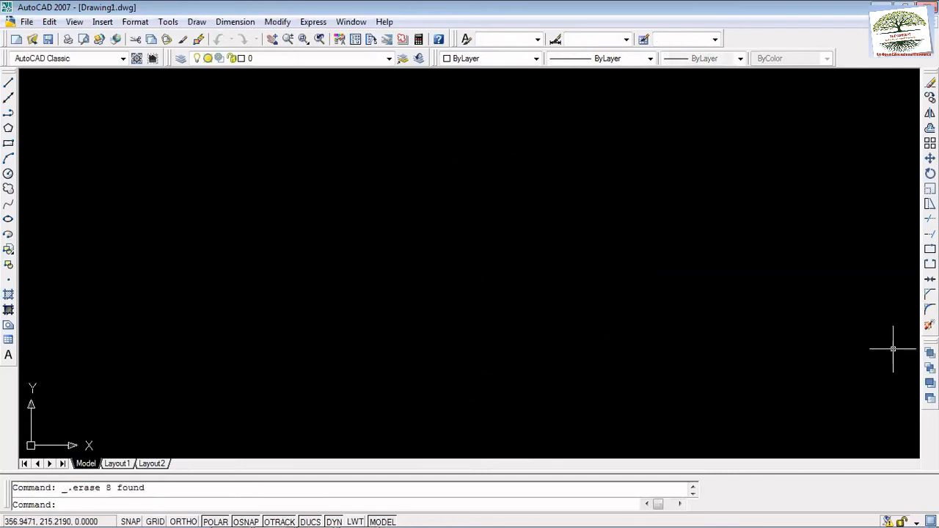
pyautogui.click(8, 143)
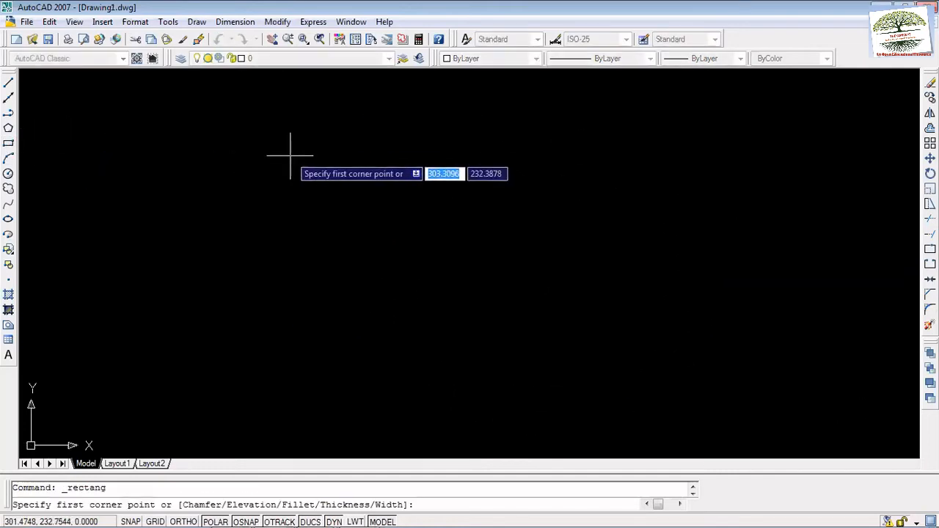
pyautogui.click(291, 157)
pyautogui.click(574, 279)
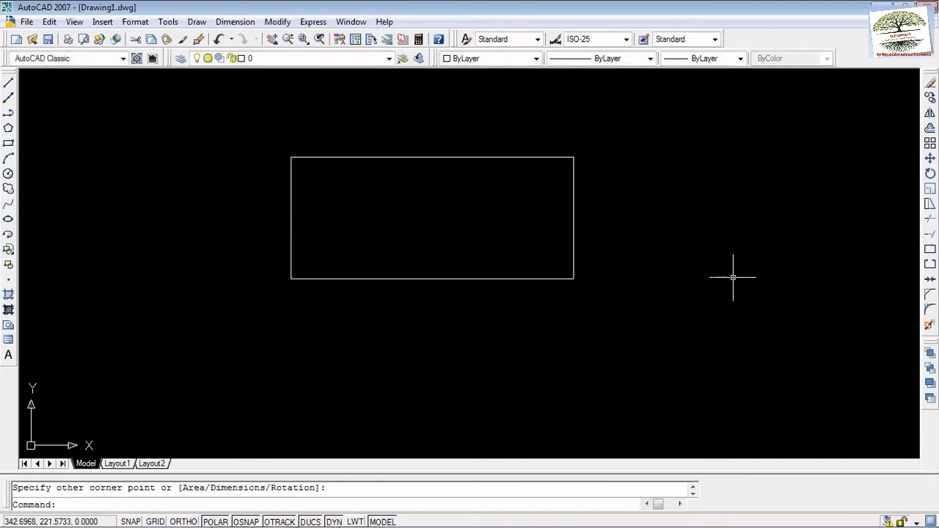
# Step: Erase the rectangle and draw a new one whose lower-right corner lies 100 units diagonally from its upper-left corner
pyautogui.hotkey('ctrl', 'a')
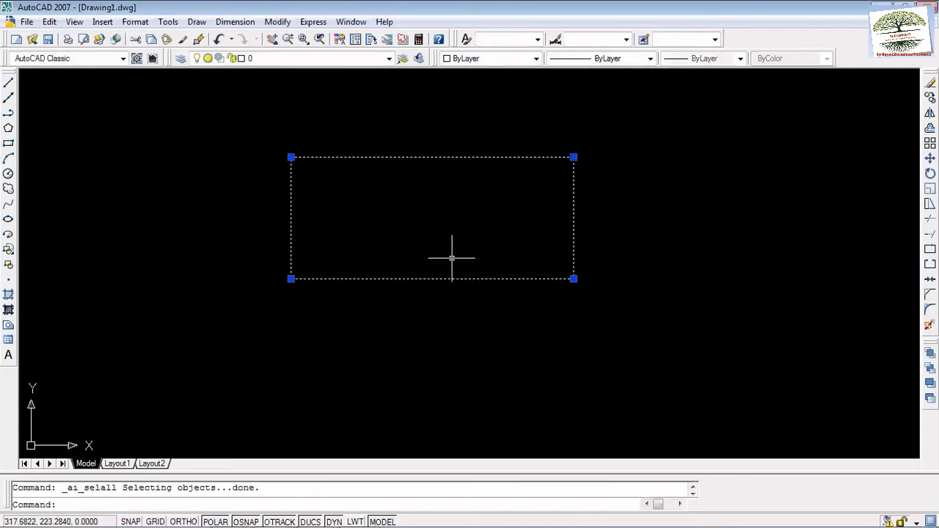
pyautogui.press('Delete')
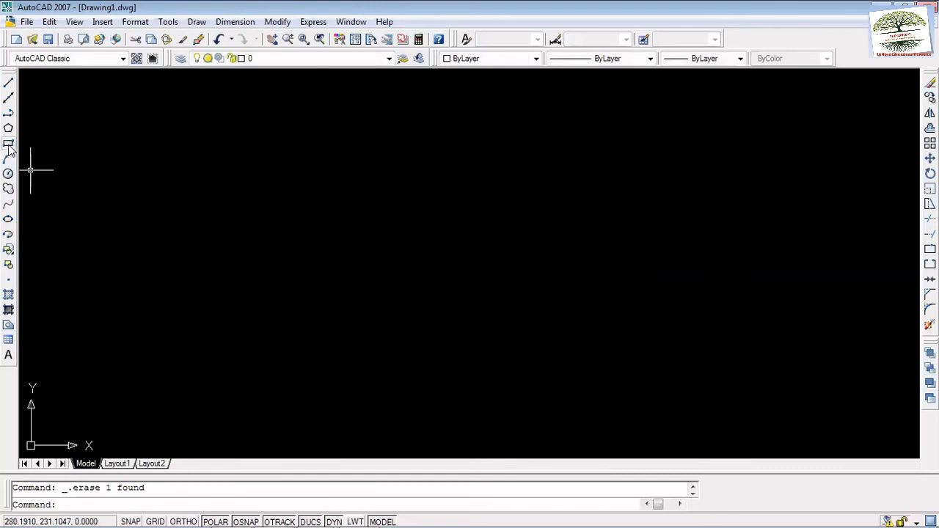
pyautogui.click(8, 144)
pyautogui.click(298, 173)
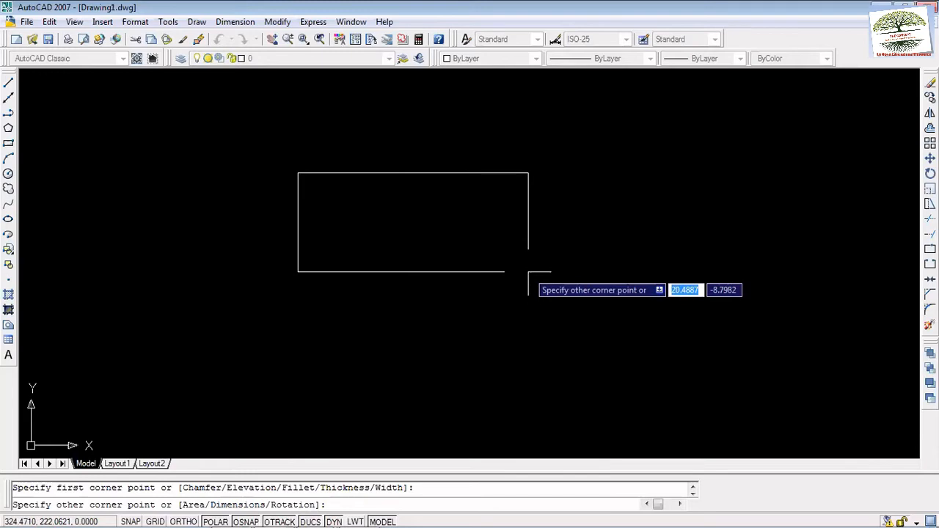
pyautogui.write('100')
pyautogui.press('Tab')
pyautogui.press('Return')
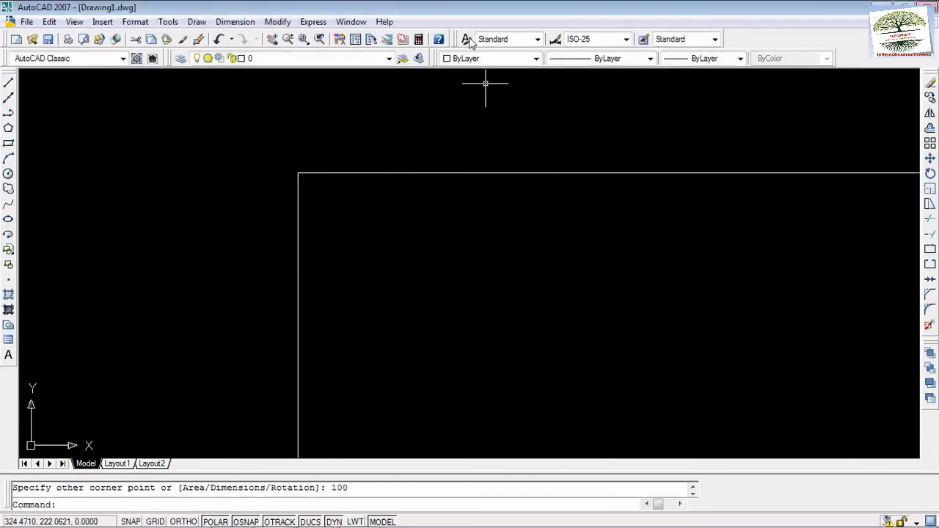
pyautogui.moveTo(440, 184); pyautogui.dragTo(189, 166, button='middle')
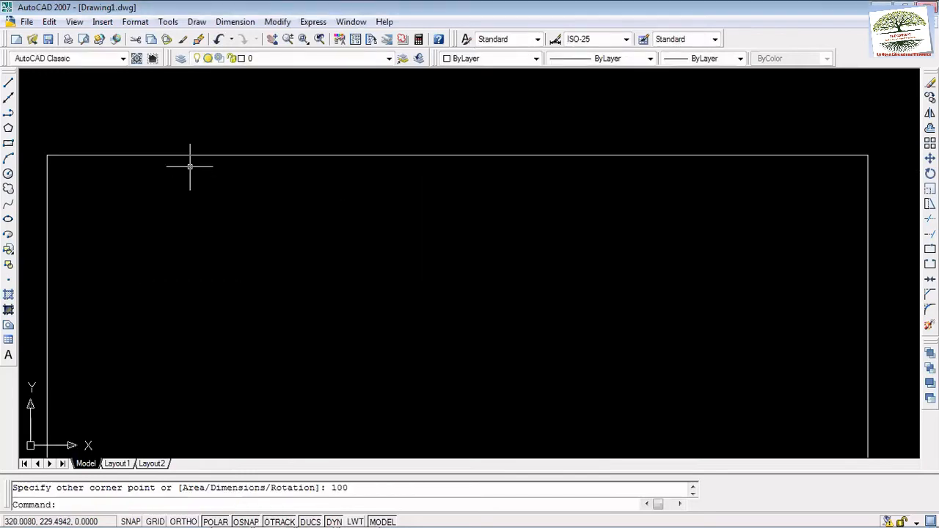
pyautogui.scroll(-3, 334, 219)
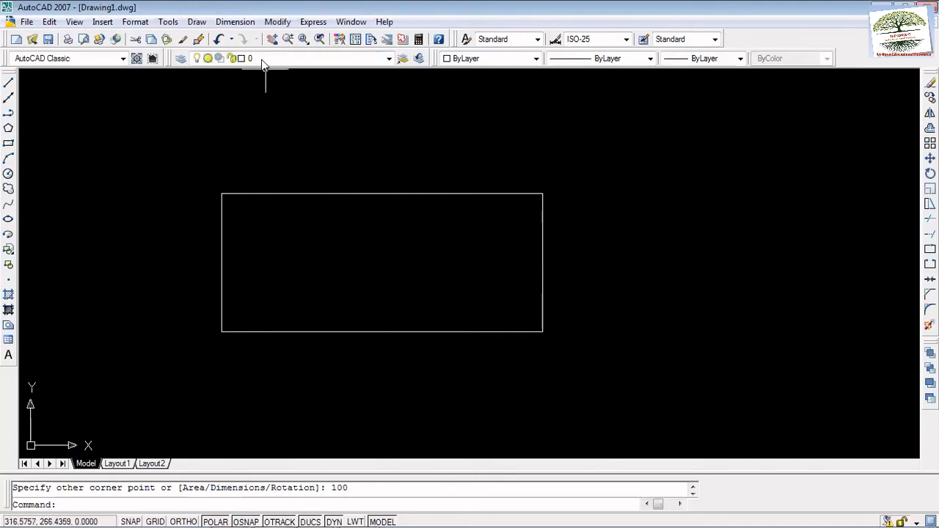
# Step: Add a Quick Dimension for the rectangle's horizontal length, with the dimension line above its upper side
pyautogui.click(235, 22)
pyautogui.click(246, 36)
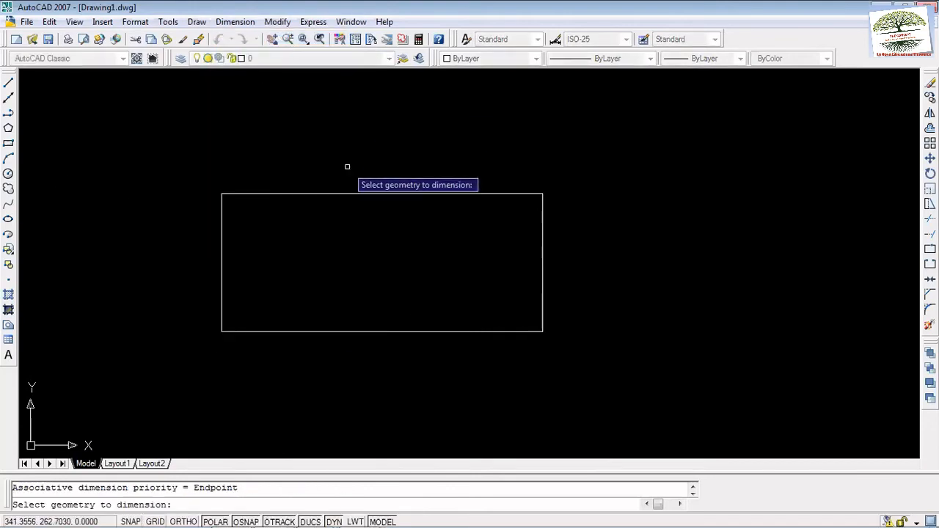
pyautogui.click(366, 194)
pyautogui.press('Return')
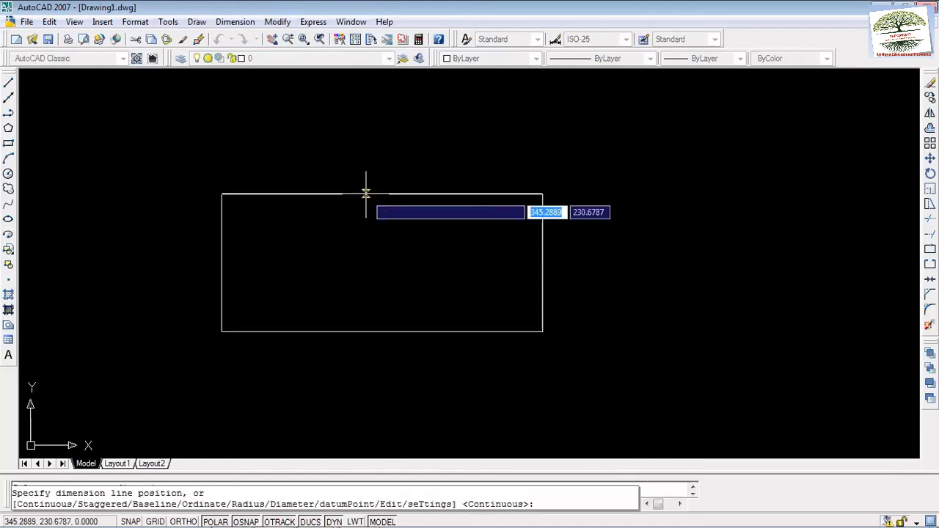
pyautogui.click(419, 147)
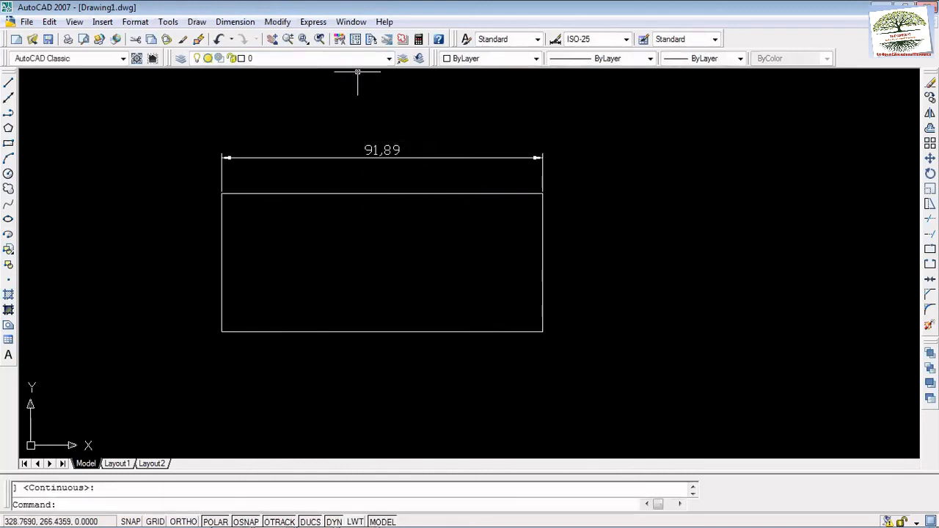
# Step: Repeat Quick Dimension for the rectangle's height, with the dimension line beyond its right side
pyautogui.rightClick(677, 205)
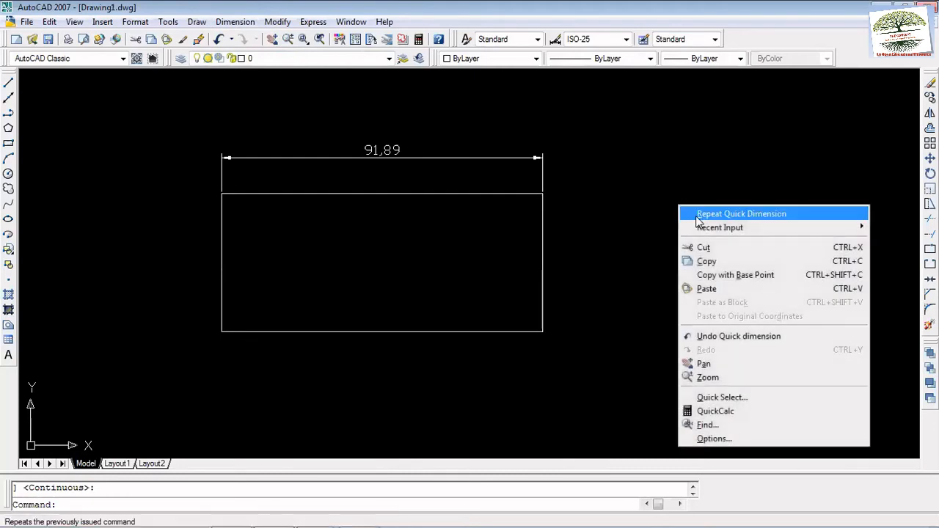
pyautogui.click(697, 213)
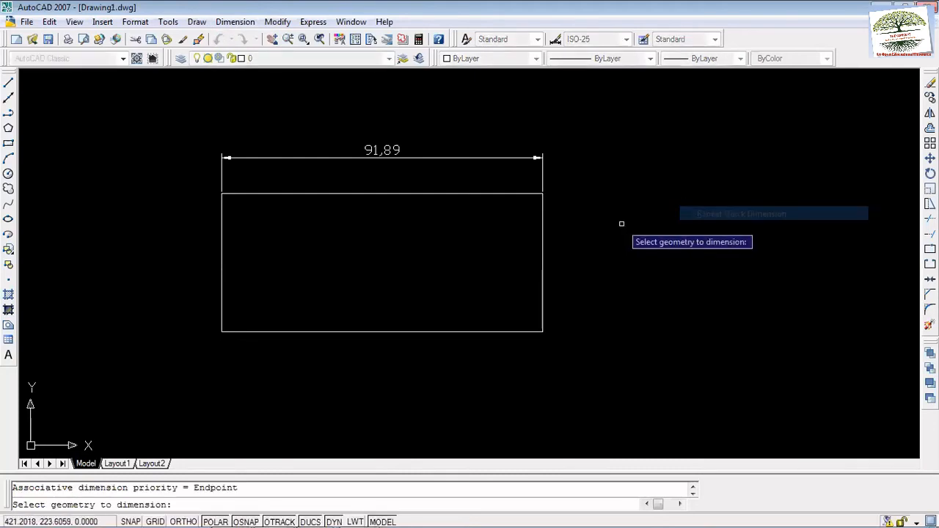
pyautogui.click(542, 251)
pyautogui.press('Return')
pyautogui.click(609, 253)
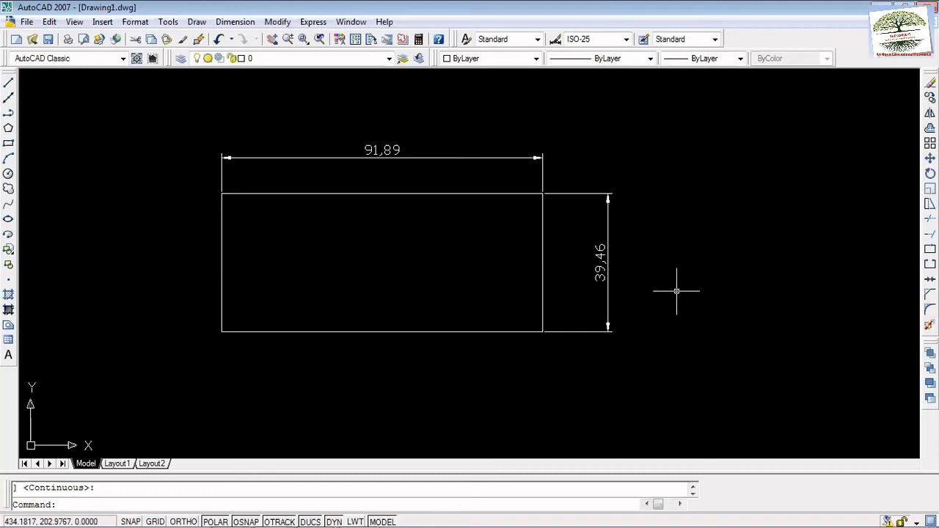
# Step: Erase the rectangle with both dimensions and draw a new one whose opposite corner lies 5 units diagonally from the first
pyautogui.hotkey('ctrl', 'a')
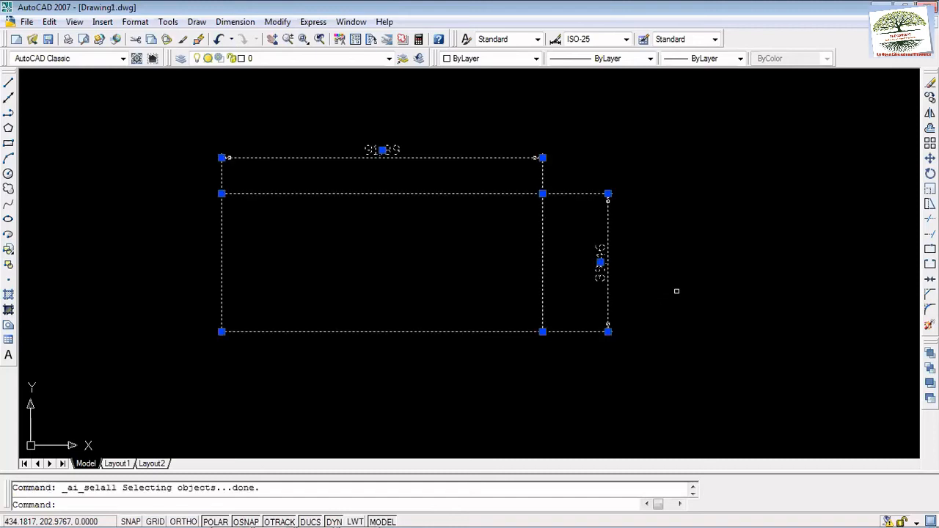
pyautogui.press('Delete')
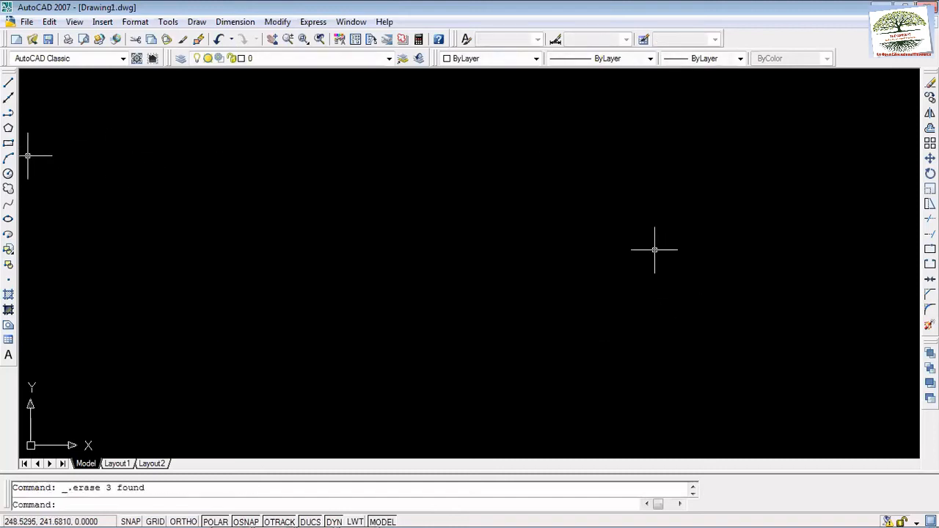
pyautogui.click(9, 143)
pyautogui.click(265, 167)
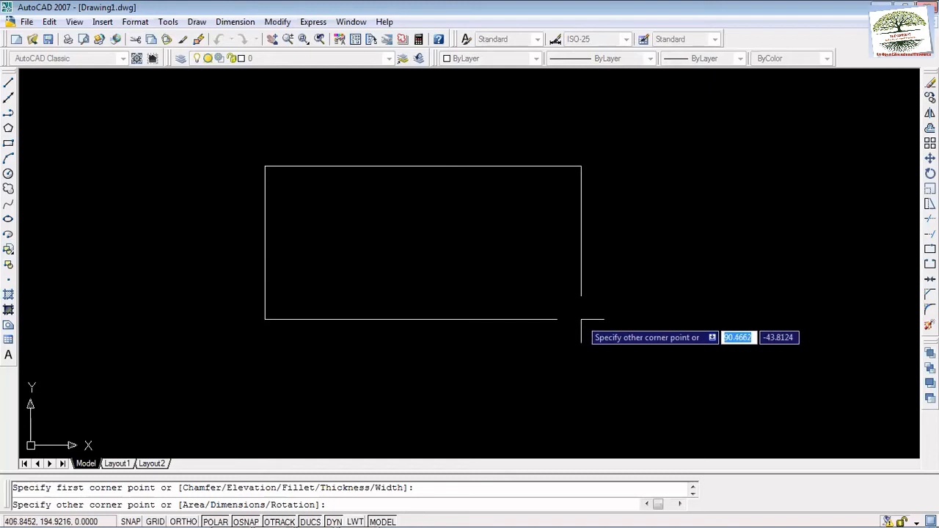
pyautogui.write('width')
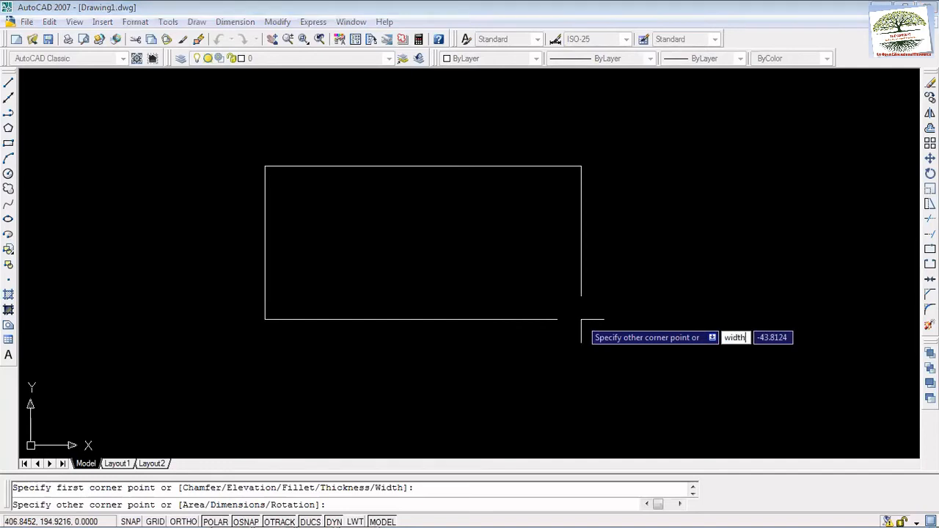
pyautogui.press('Tab')
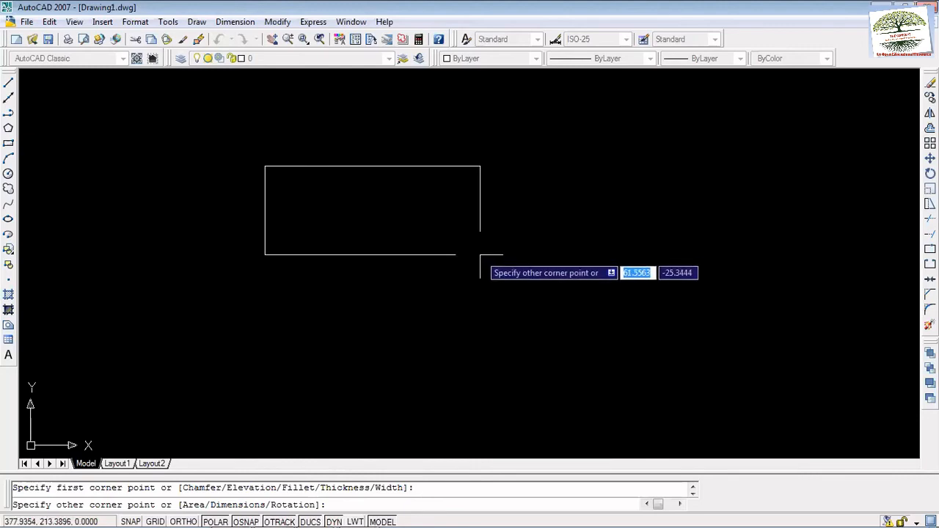
pyautogui.write('5')
pyautogui.press('Return')
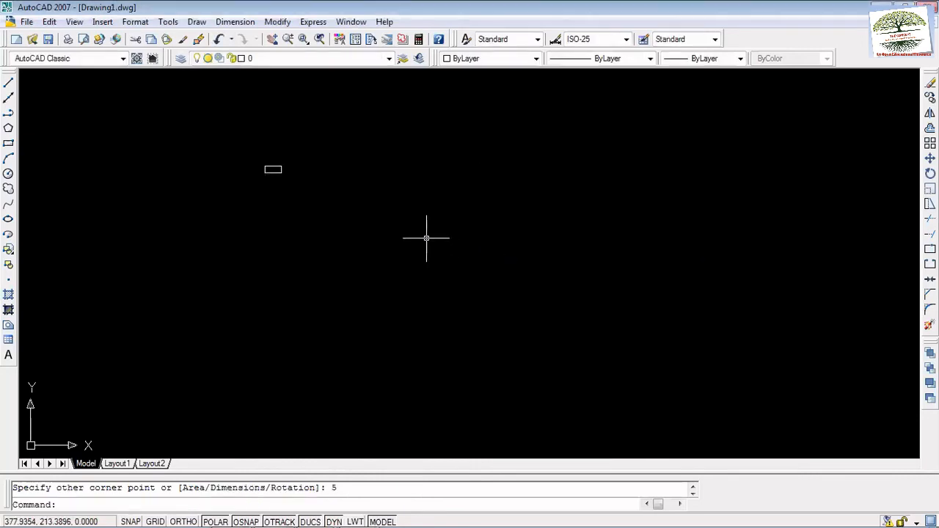
# Step: Add a Quick Dimension for the small rectangle's horizontal length, with the dimension line above it
pyautogui.scroll(8, 276, 177)
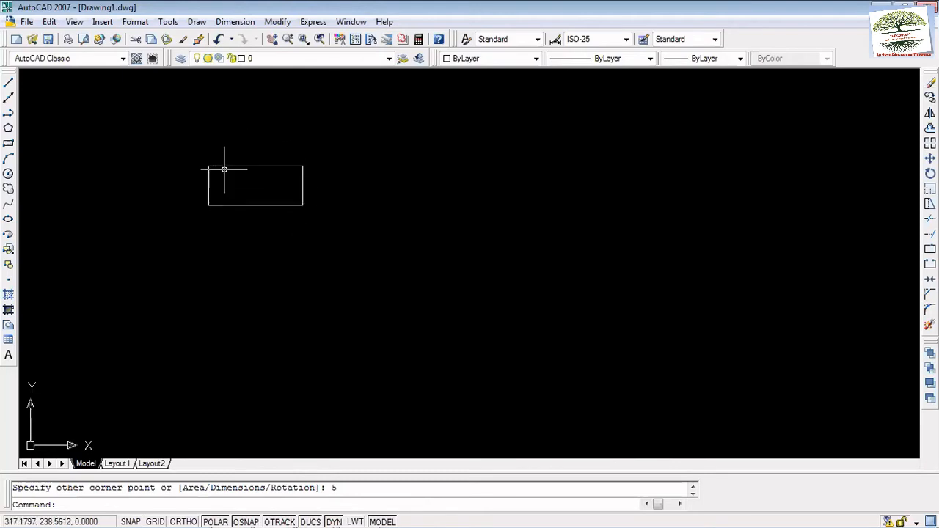
pyautogui.click(235, 21)
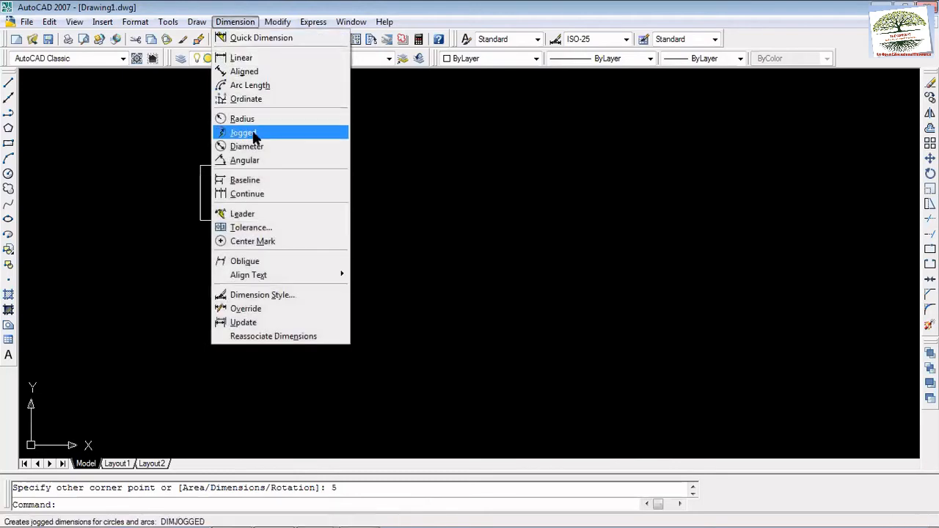
pyautogui.click(260, 38)
pyautogui.click(261, 166)
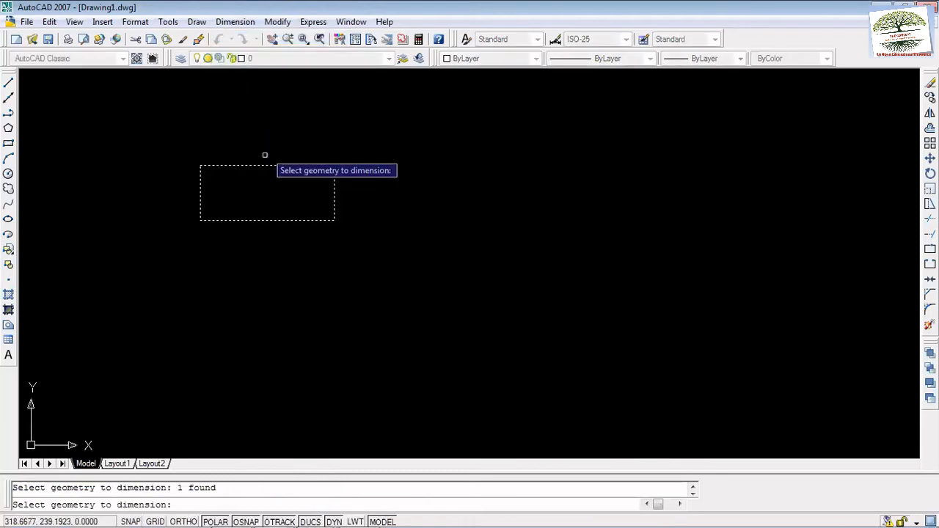
pyautogui.press('Return')
pyautogui.click(279, 127)
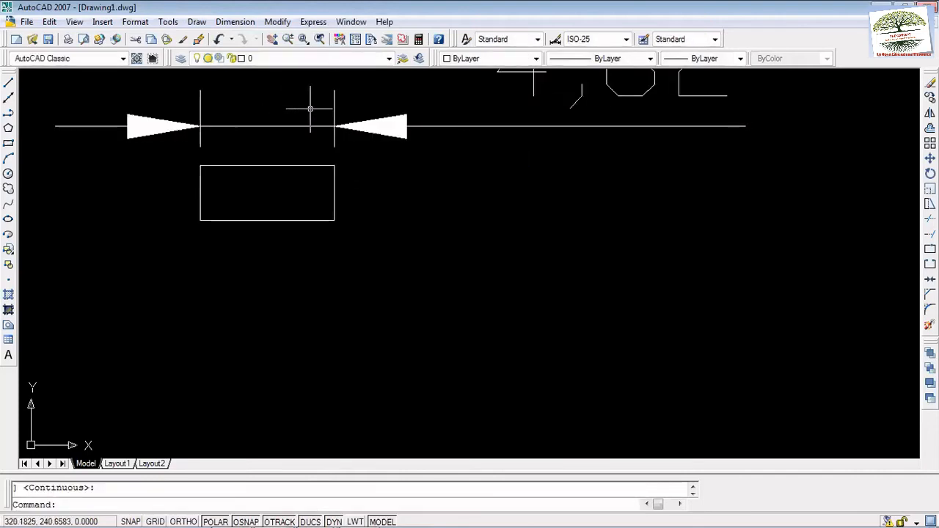
pyautogui.scroll(-2, 310, 98)
pyautogui.scroll(3, 336, 110)
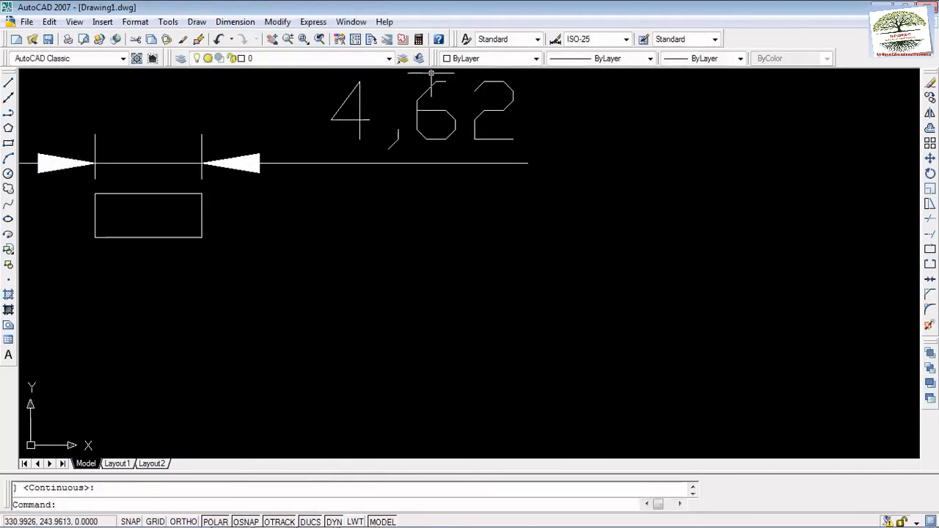
pyautogui.scroll(-4, 200, 176)
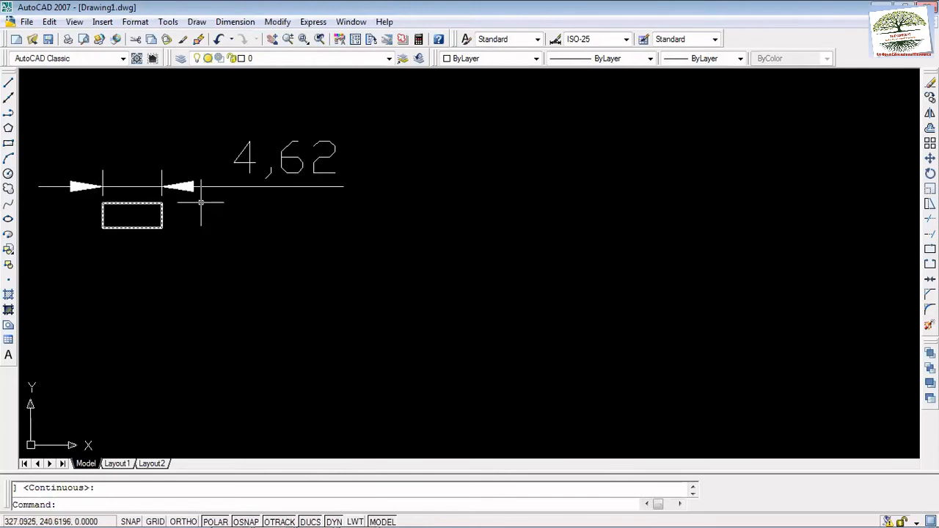
# Step: Repeat Quick Dimension on the small rectangle and its existing dimension, with the dimension line below the rectangle
pyautogui.click(411, 262)
pyautogui.click(20, 118)
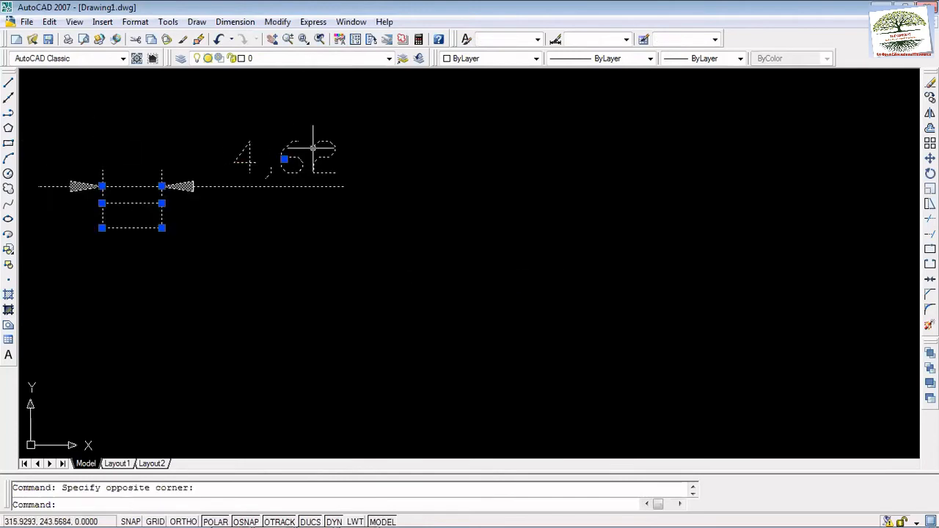
pyautogui.press('Return')
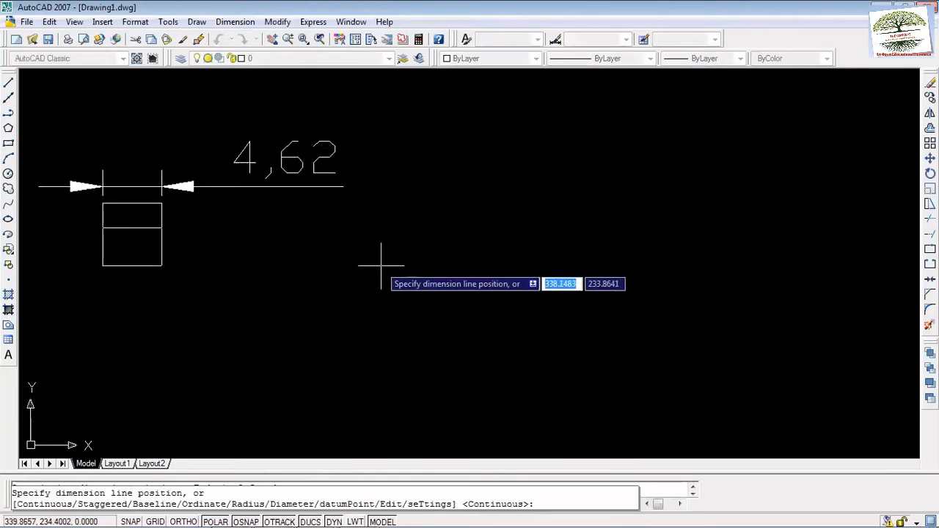
pyautogui.click(380, 266)
# Step: Erase the small rectangle together with its dimension
pyautogui.click(375, 335)
pyautogui.click(38, 121)
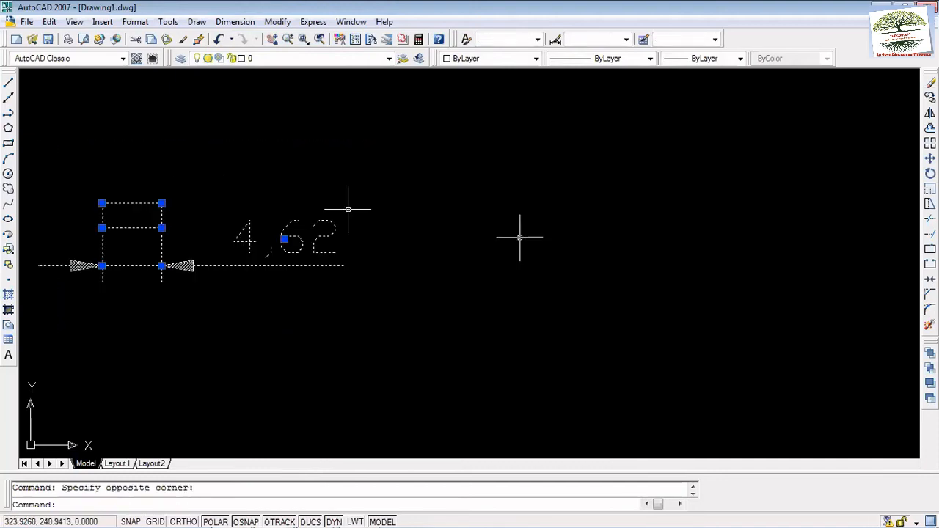
pyautogui.press('Delete')
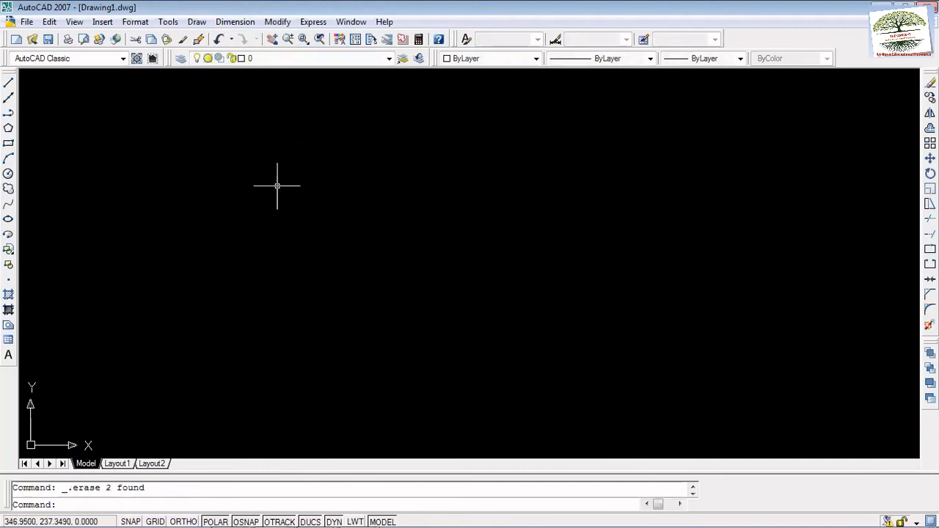
# Step: Draw a rectangle using direct distance entry, with 100 for the first corner and 100 for the opposite corner toward the lower left
pyautogui.click(8, 144)
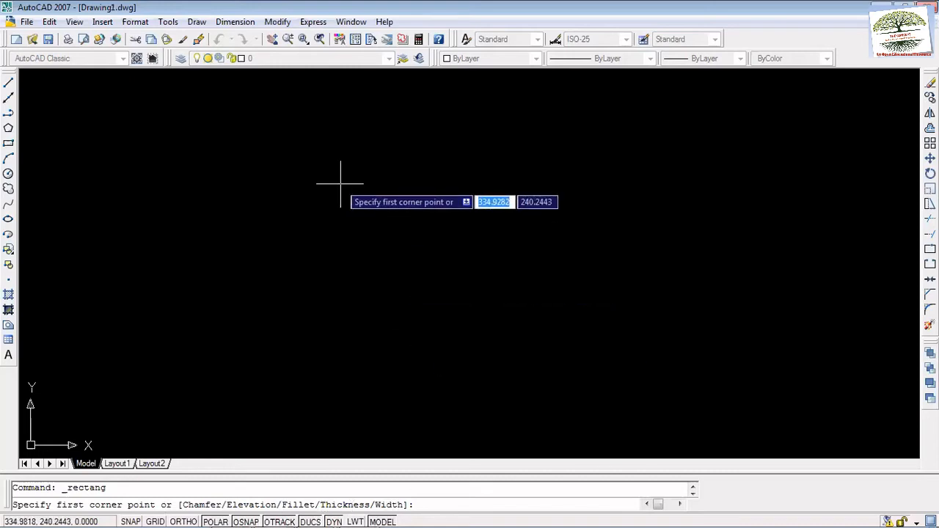
pyautogui.write('100')
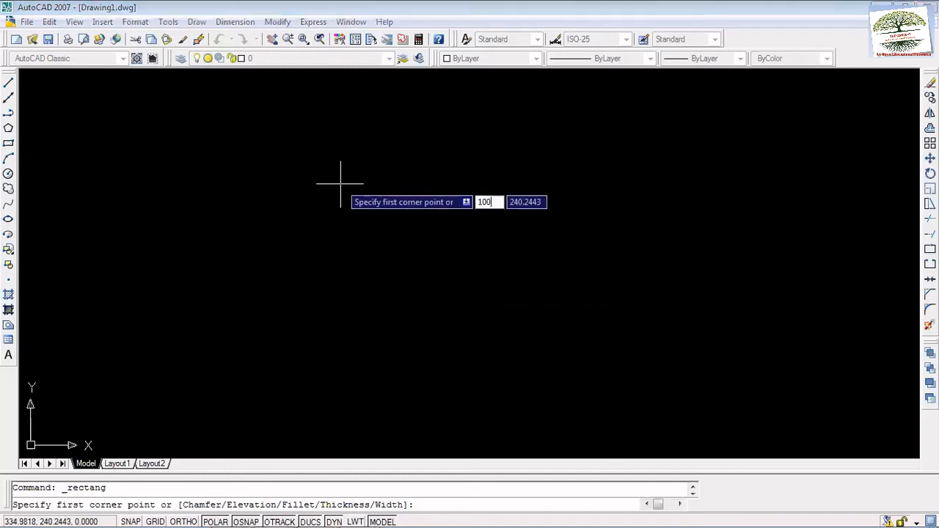
pyautogui.press('Return')
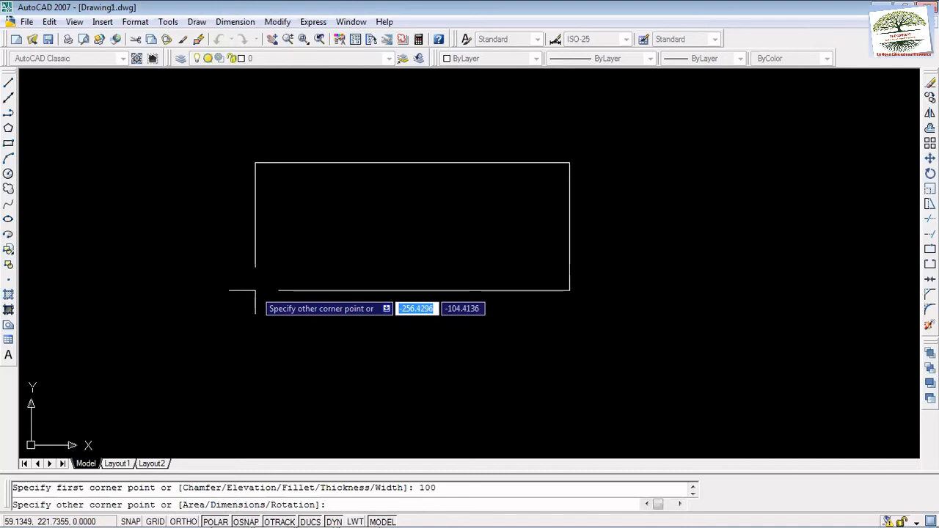
pyautogui.write('100')
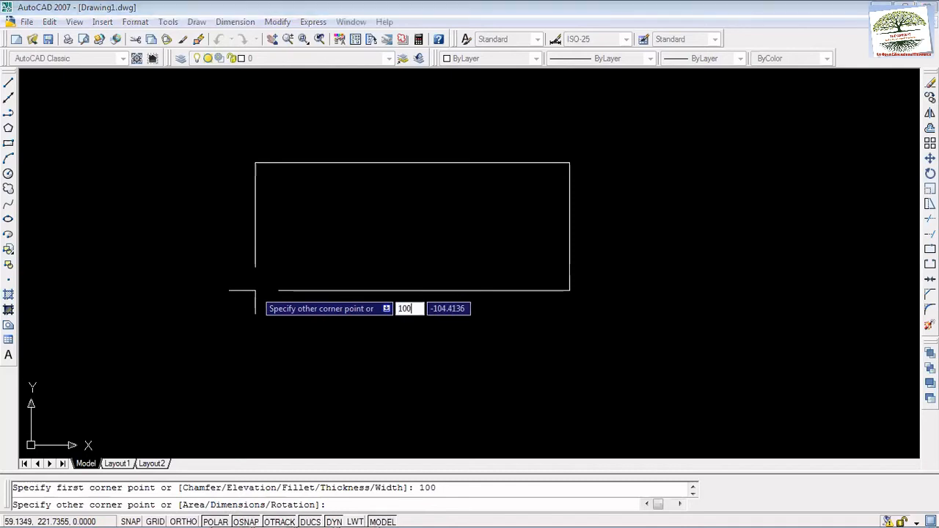
pyautogui.press('Return')
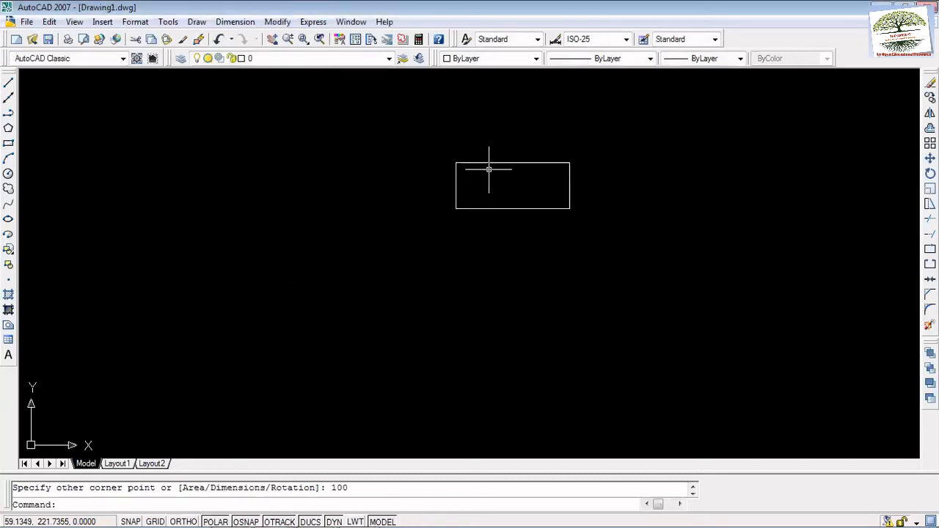
# Step: Add a Quick Dimension for the rectangle's horizontal length, placing the dimension line above its upper edge
pyautogui.click(235, 22)
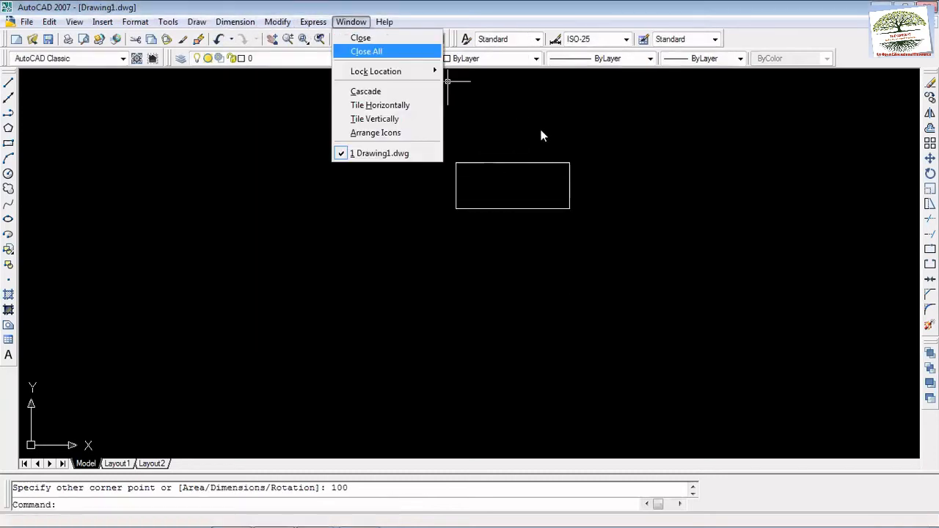
pyautogui.click(253, 37)
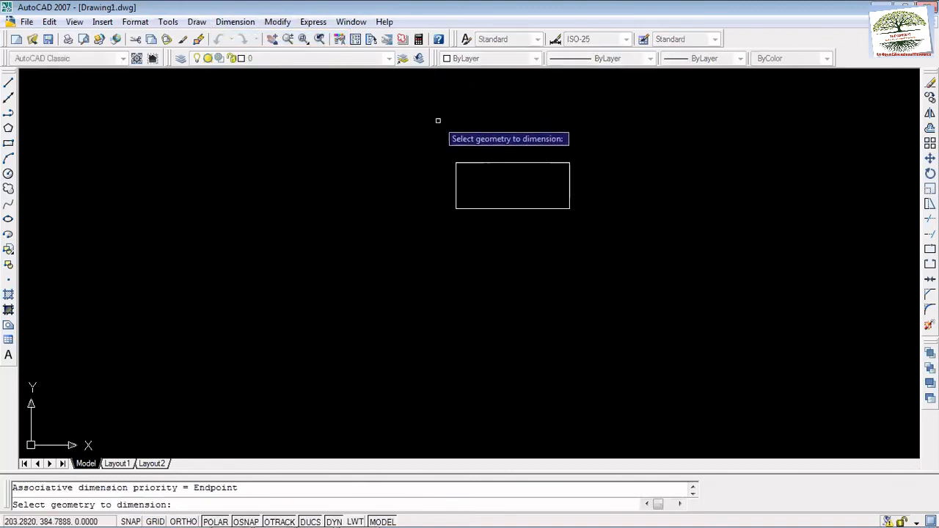
pyautogui.click(505, 161)
pyautogui.press('Return')
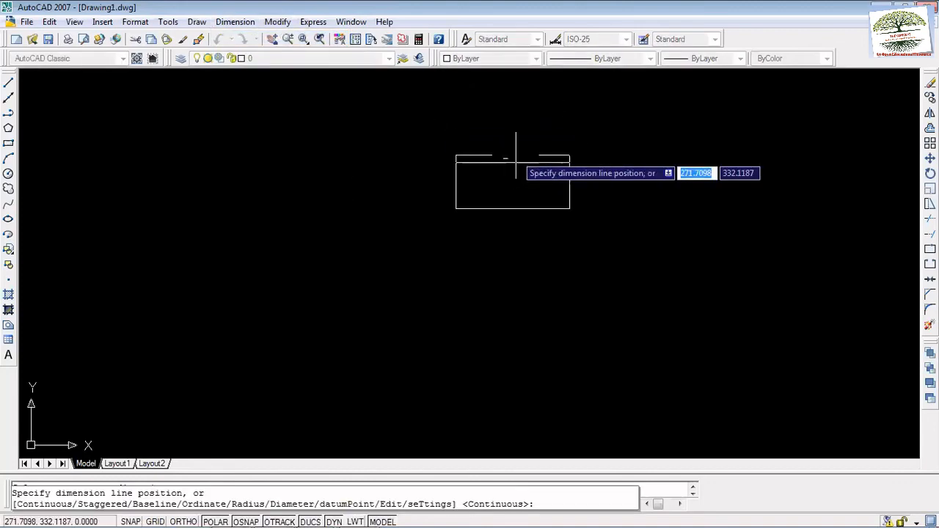
pyautogui.click(522, 137)
pyautogui.scroll(4, 530, 125)
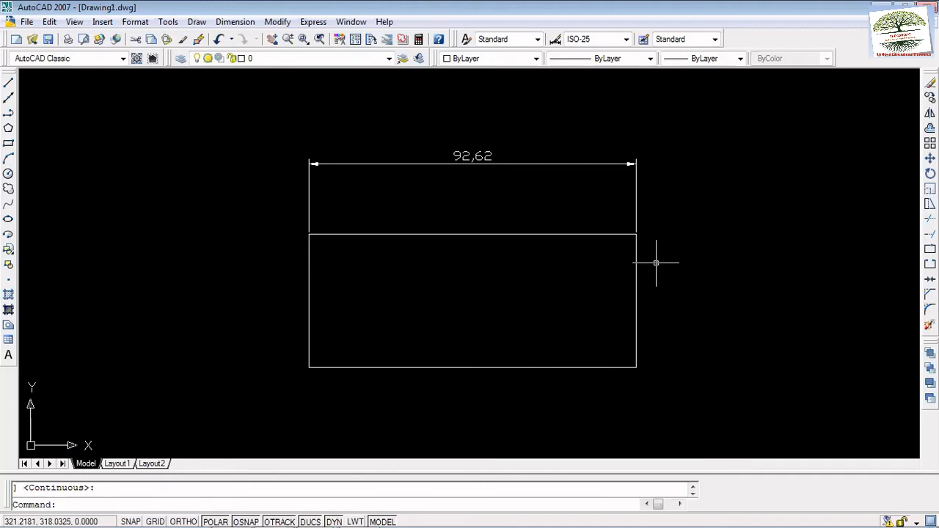
pyautogui.scroll(-4, 656, 263)
pyautogui.scroll(3, 673, 276)
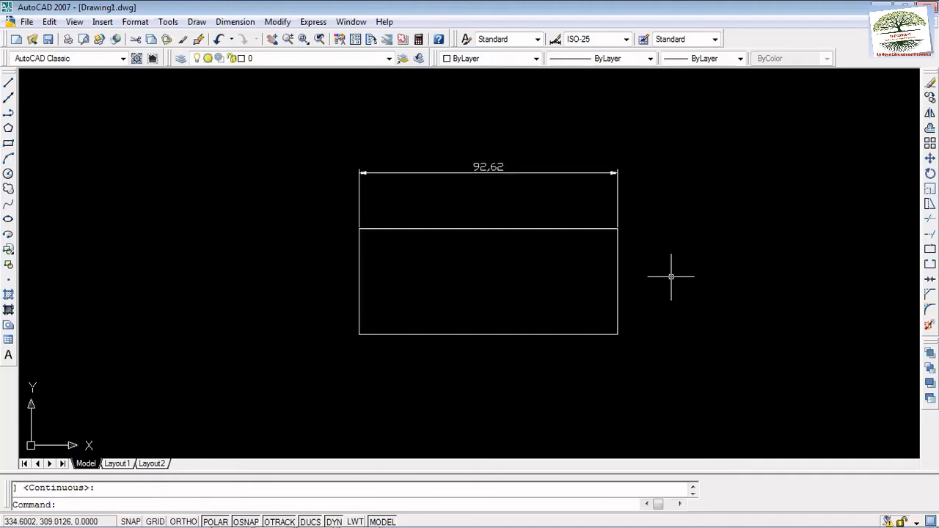
# Step: Erase the rectangle with its dimension and draw a three-point arc bulging upward, about 121 units in radius and spanning about 90°
pyautogui.hotkey('ctrl', 'a')
pyautogui.press('Delete')
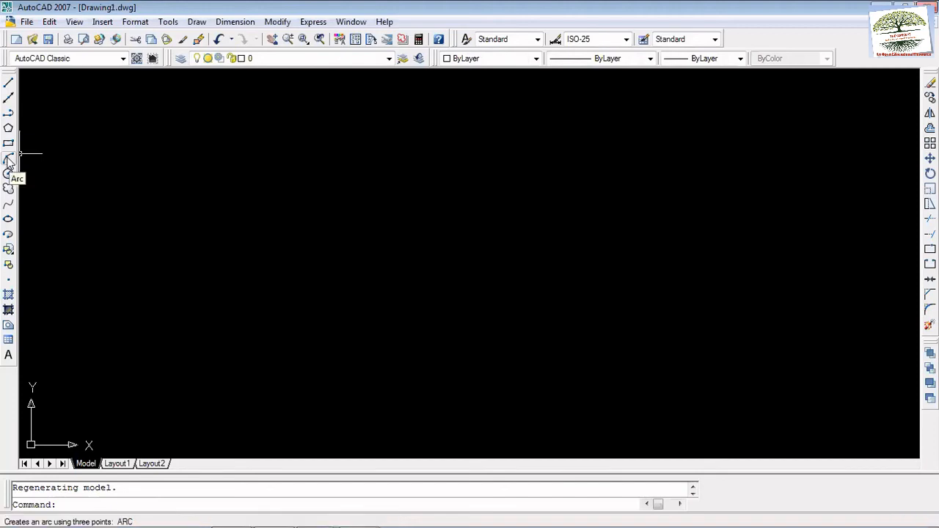
pyautogui.click(8, 159)
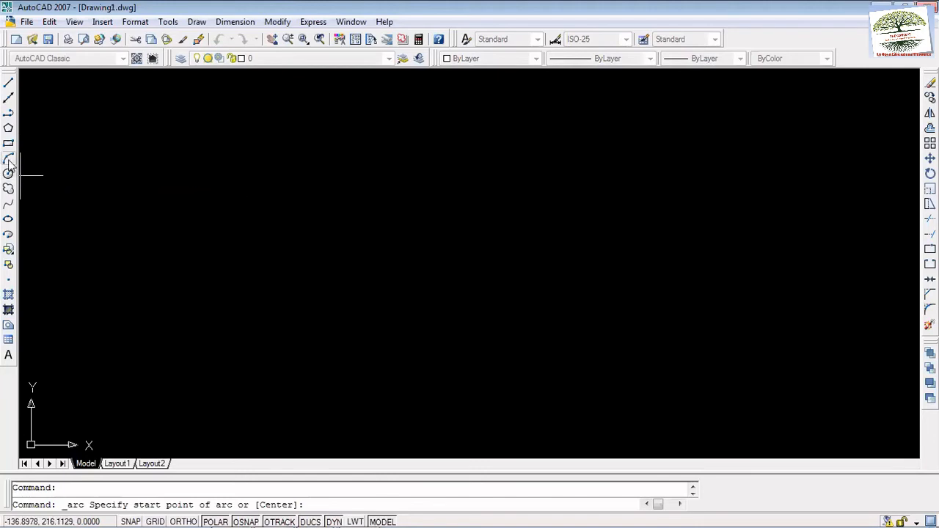
pyautogui.click(253, 240)
pyautogui.click(345, 200)
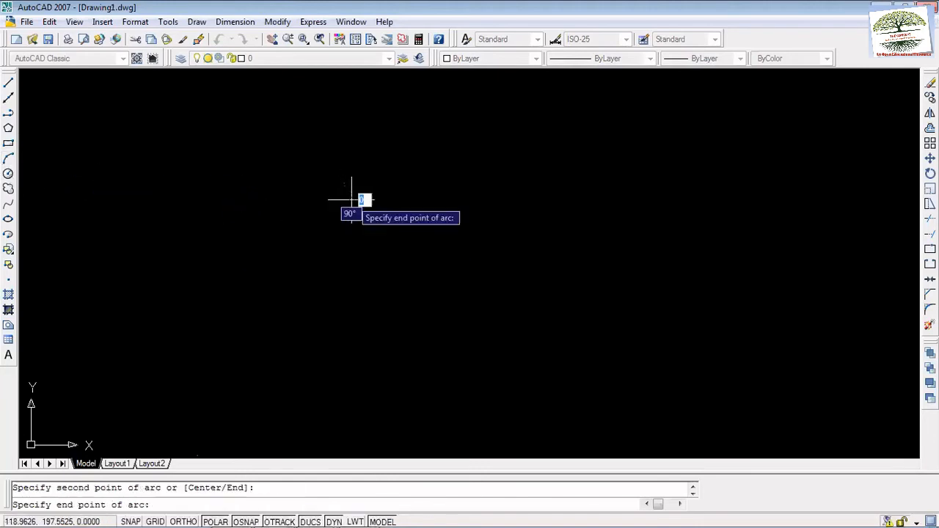
pyautogui.click(477, 245)
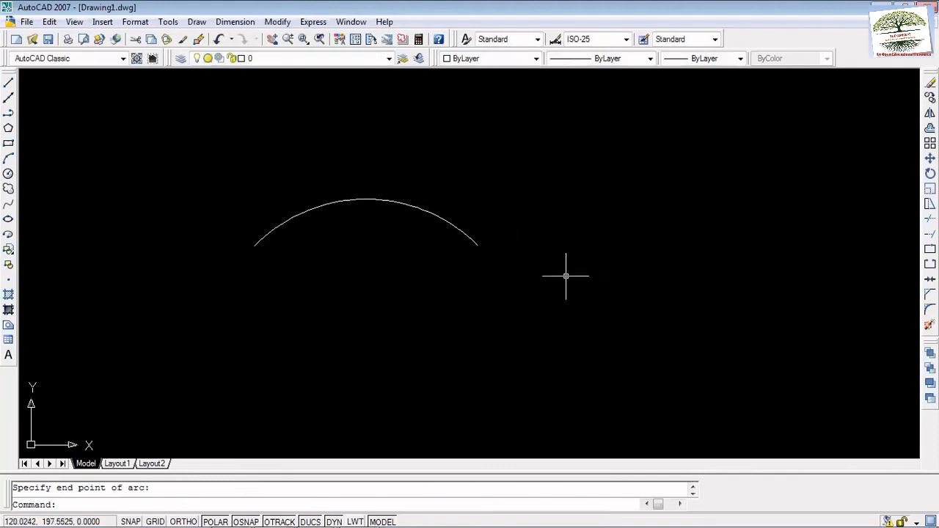
# Step: Stretch the arc's midpoint straight up into a semicircle and back down to a flatter arc of about 97 units radius
pyautogui.click(461, 235)
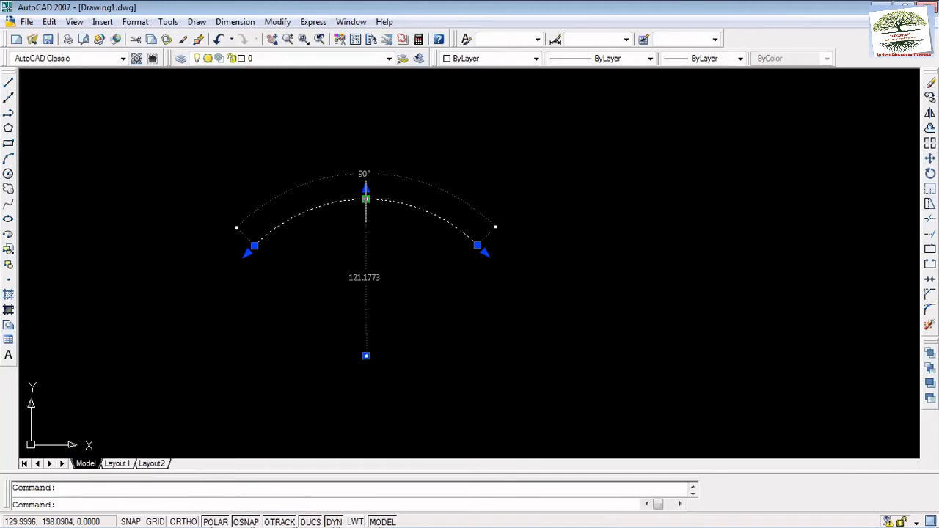
pyautogui.click(366, 198)
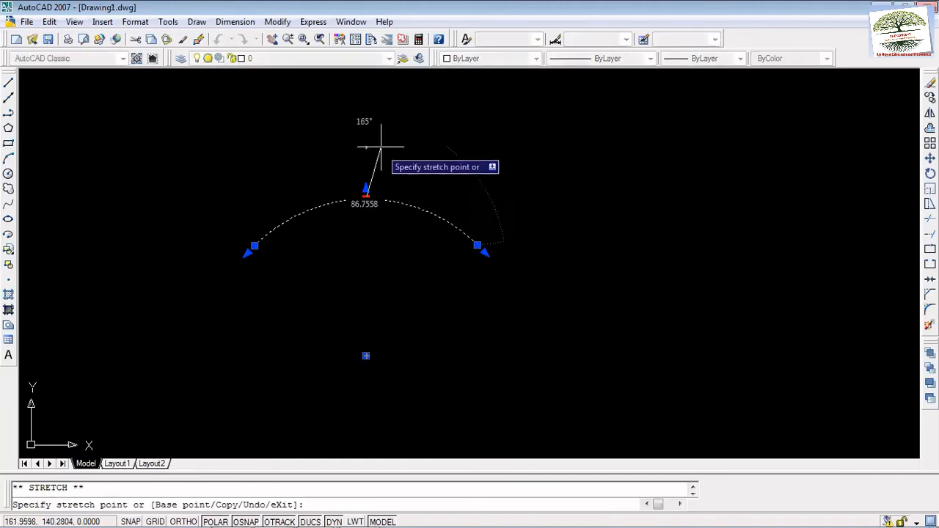
pyautogui.click(366, 135)
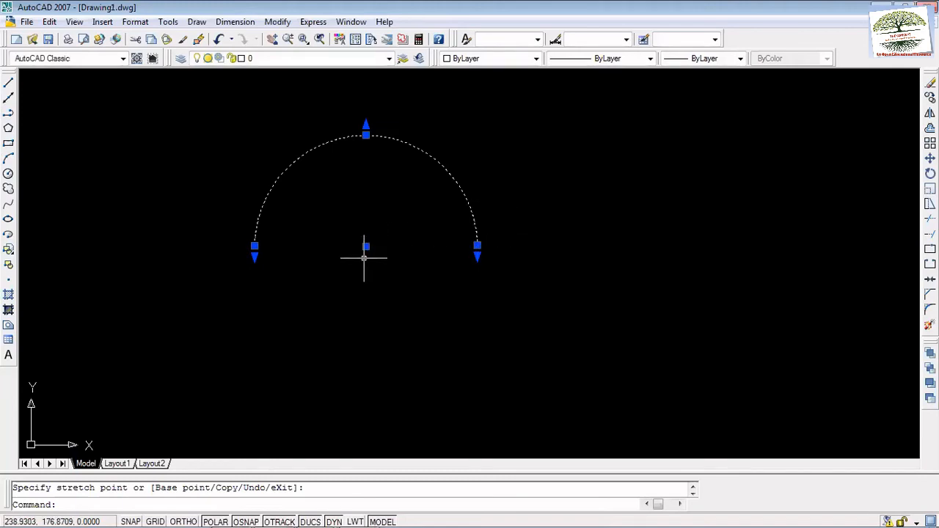
pyautogui.click(366, 135)
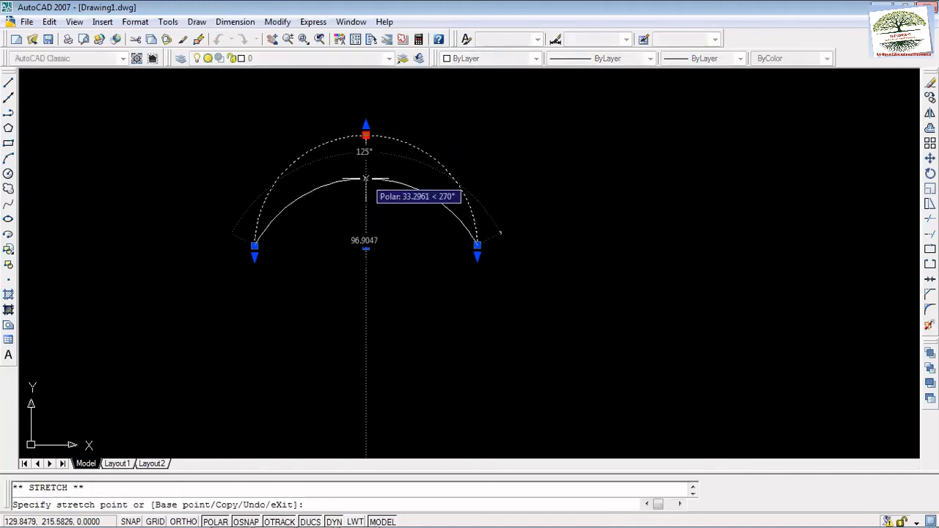
pyautogui.click(367, 180)
# Step: Erase the arc and draw two closed freehand revision clouds, with the smaller one above and to the right of the first
pyautogui.hotkey('ctrl', 'a')
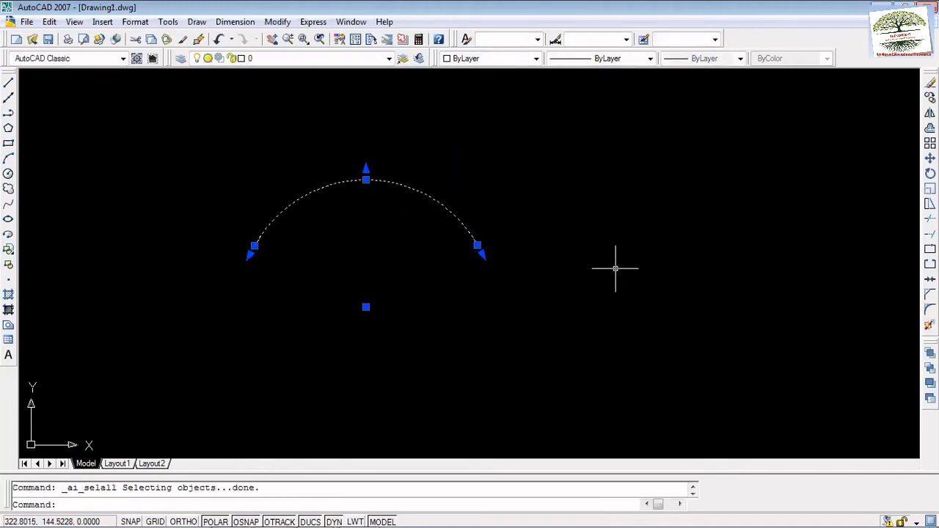
pyautogui.press('Delete')
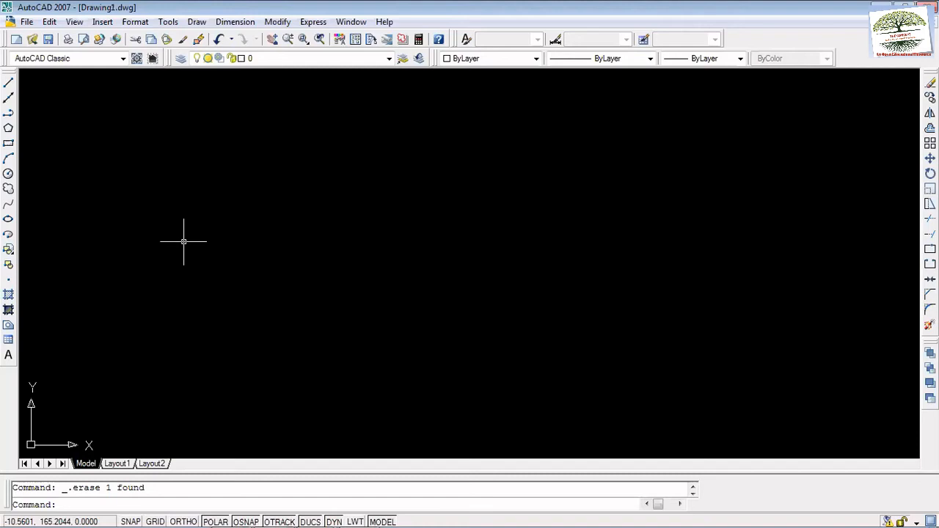
pyautogui.click(8, 175)
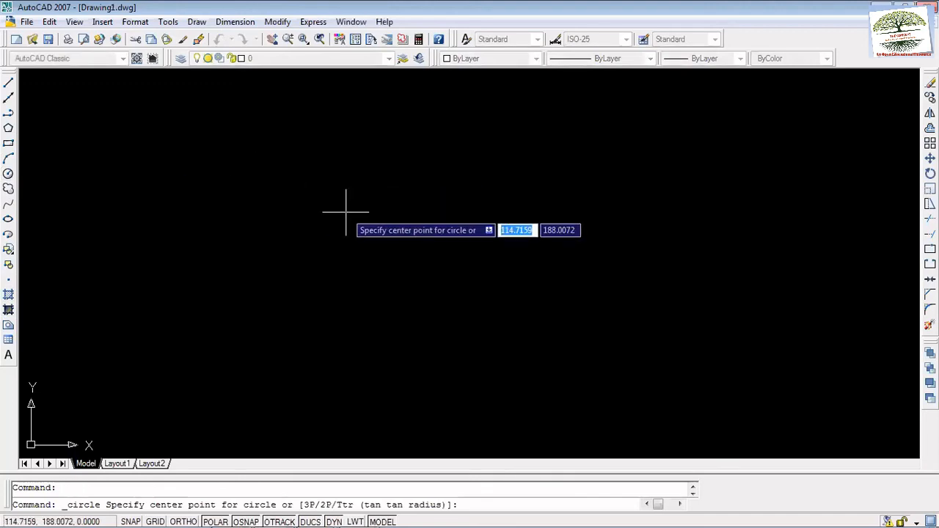
pyautogui.click(10, 193)
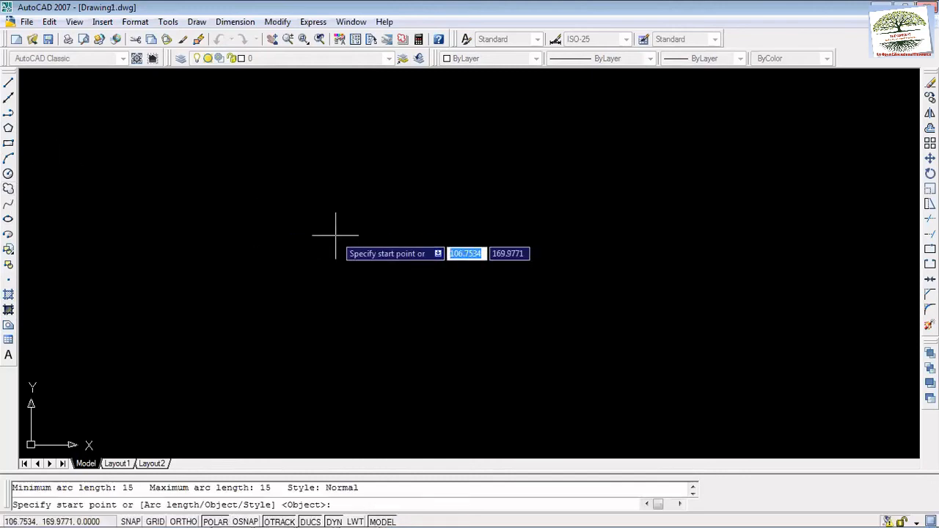
pyautogui.click(335, 235)
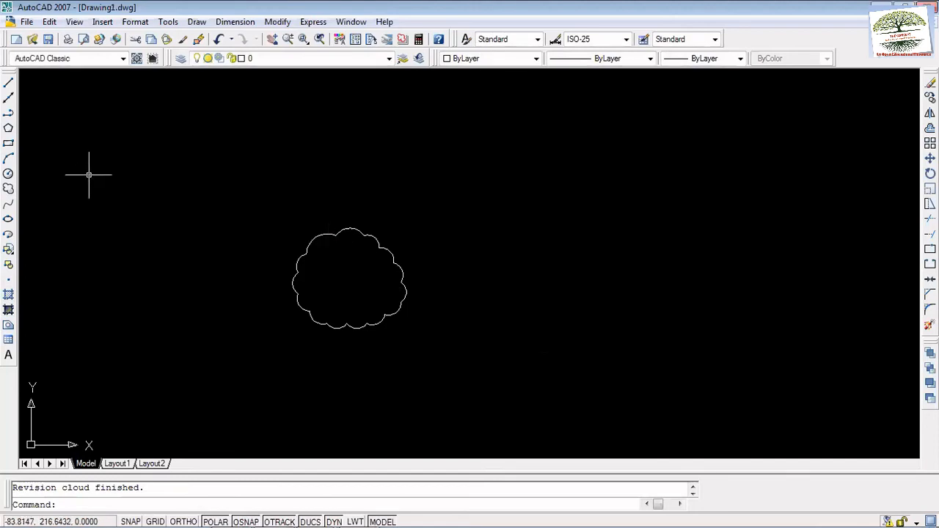
pyautogui.click(8, 189)
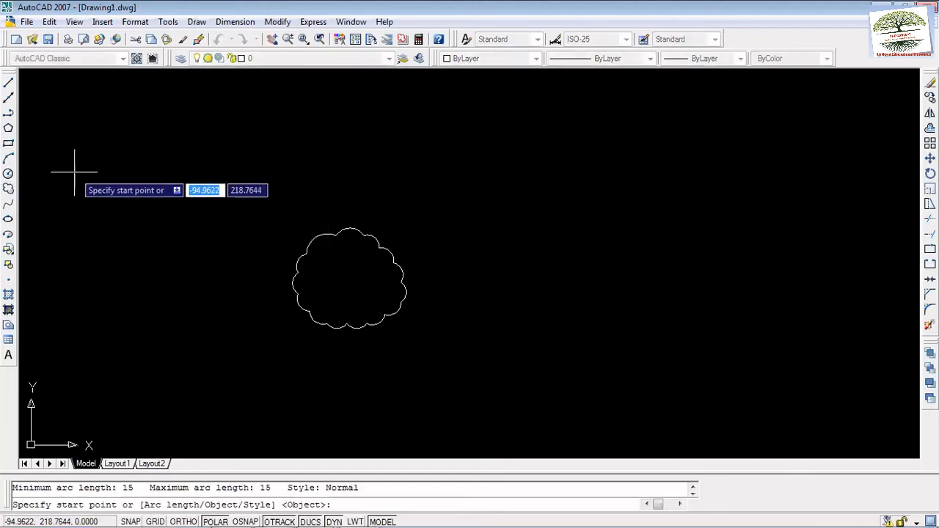
pyautogui.click(468, 145)
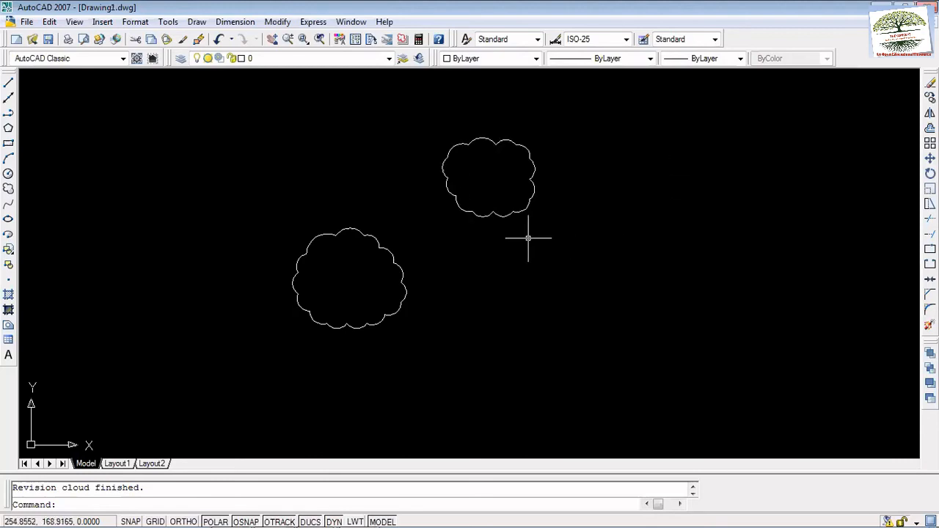
pyautogui.click(527, 208)
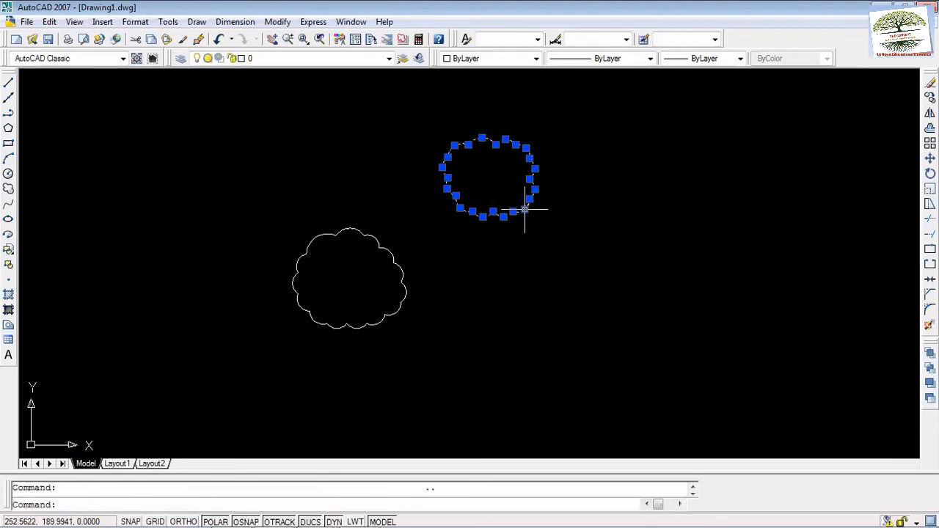
pyautogui.click(524, 210)
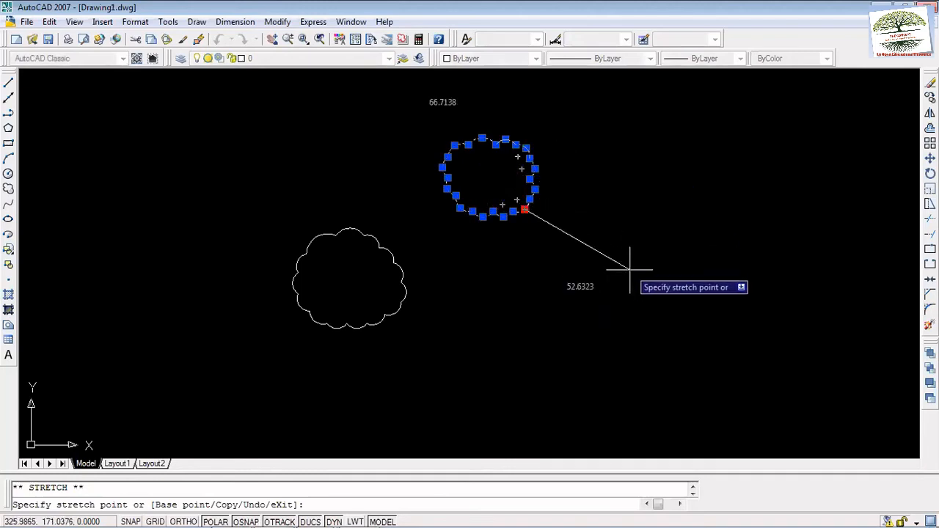
pyautogui.press('Escape')
pyautogui.click(573, 284)
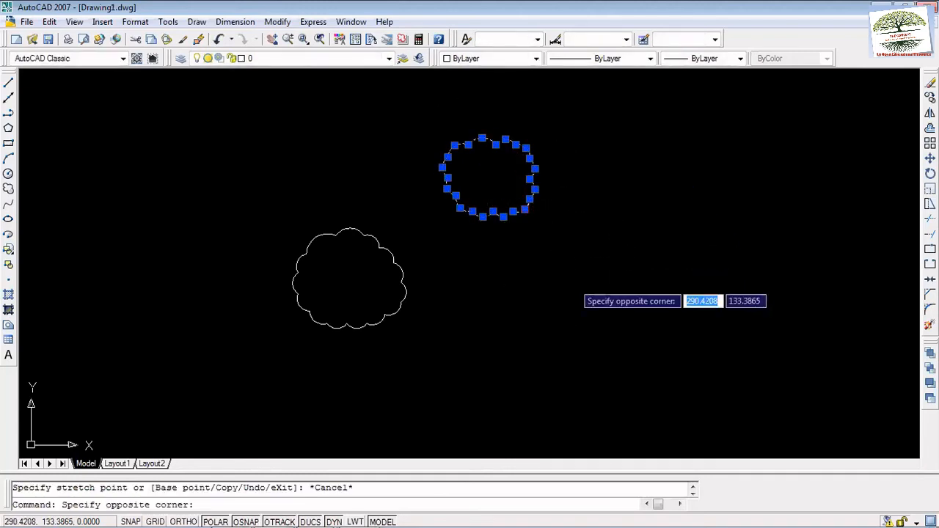
pyautogui.press('Escape')
pyautogui.press('Escape')
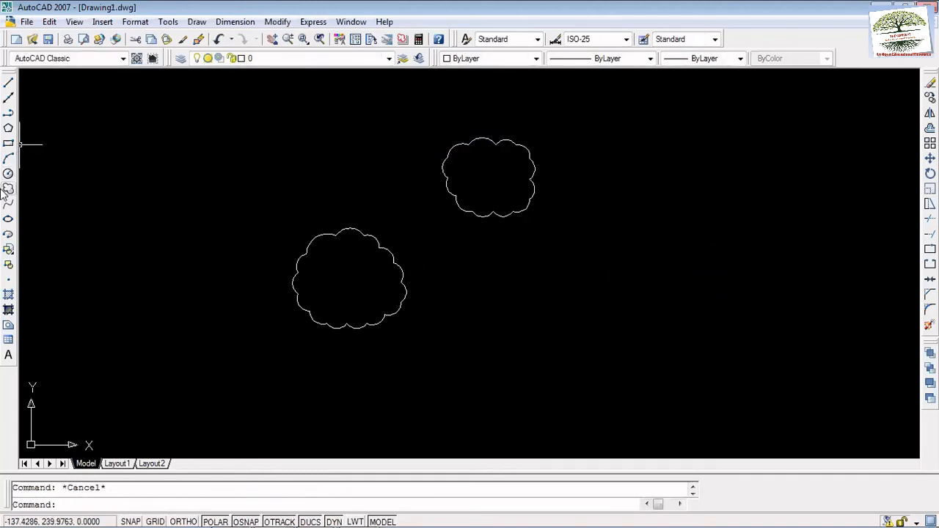
# Step: Draw a tiny closed two-arc revision cloud just below the lower right of the smaller cloud
pyautogui.click(8, 189)
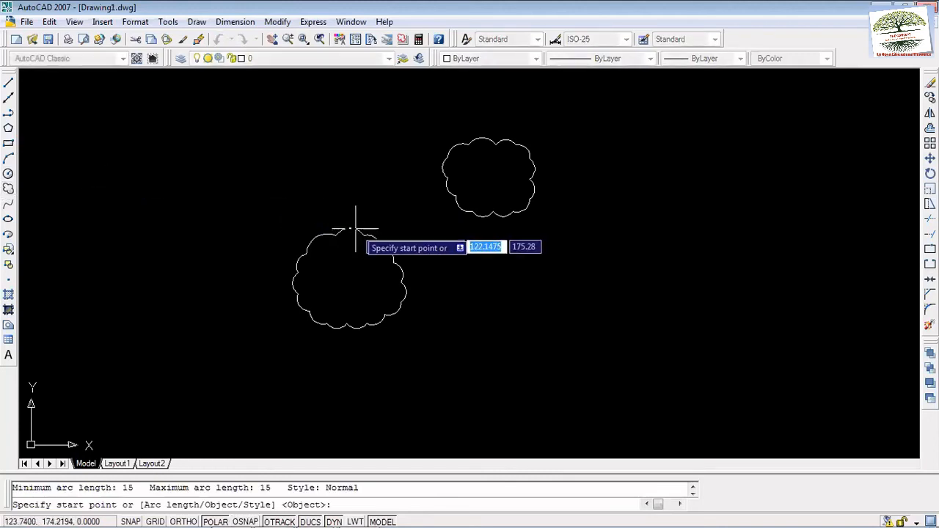
pyautogui.click(534, 225)
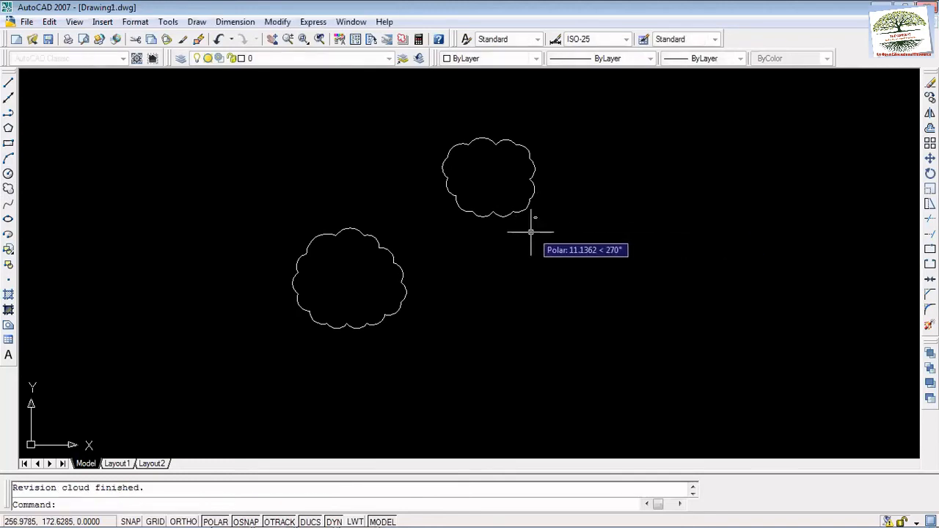
pyautogui.scroll(5, 541, 220)
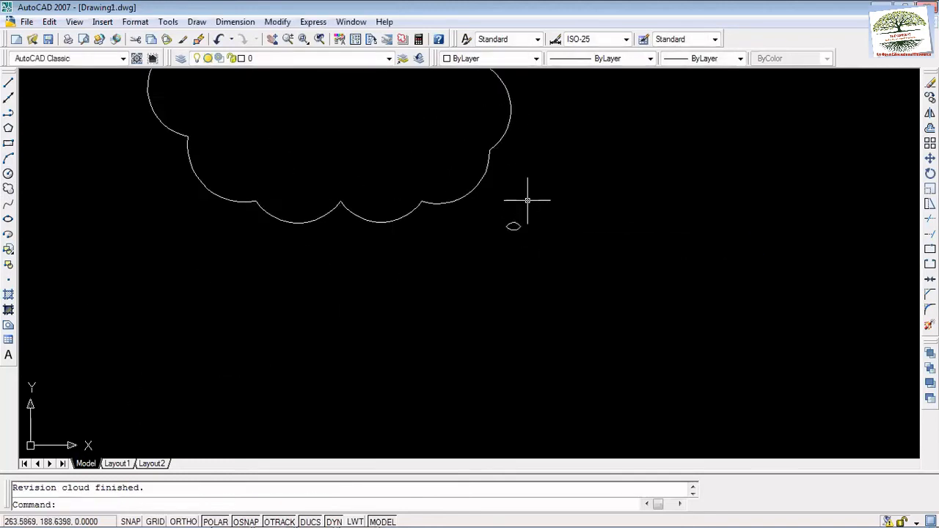
pyautogui.scroll(3, 512, 226)
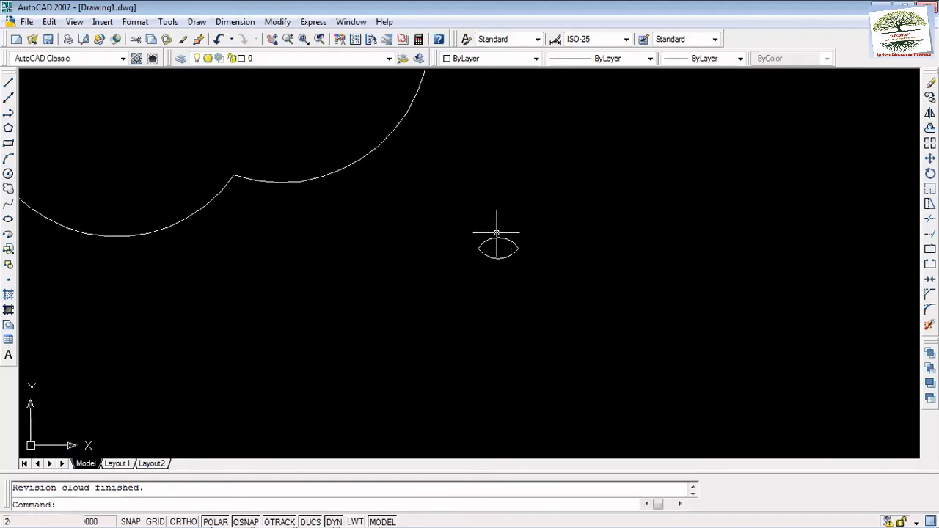
# Step: Stretch the tiny cloud's upper arc midpoint straight up and its lower arc midpoint straight down to form a nearly round shape
pyautogui.click(499, 239)
pyautogui.click(498, 258)
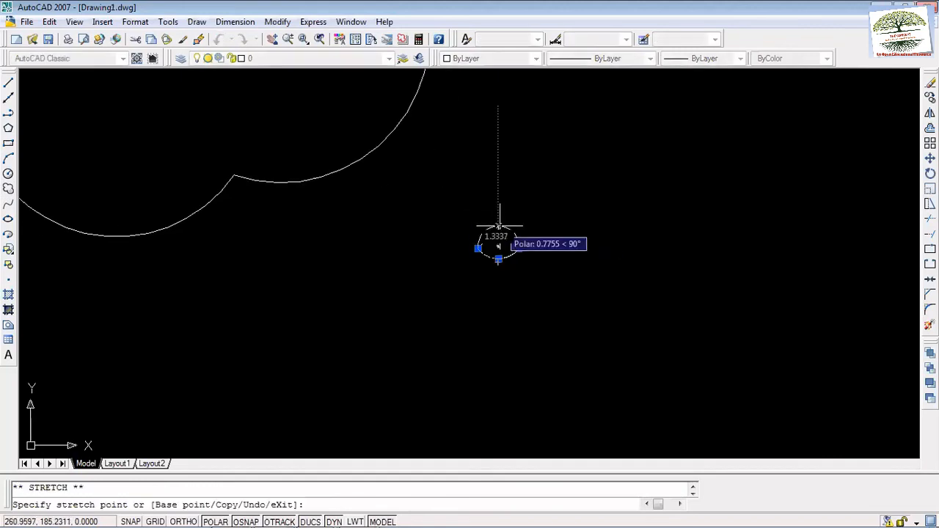
pyautogui.click(498, 220)
pyautogui.click(498, 258)
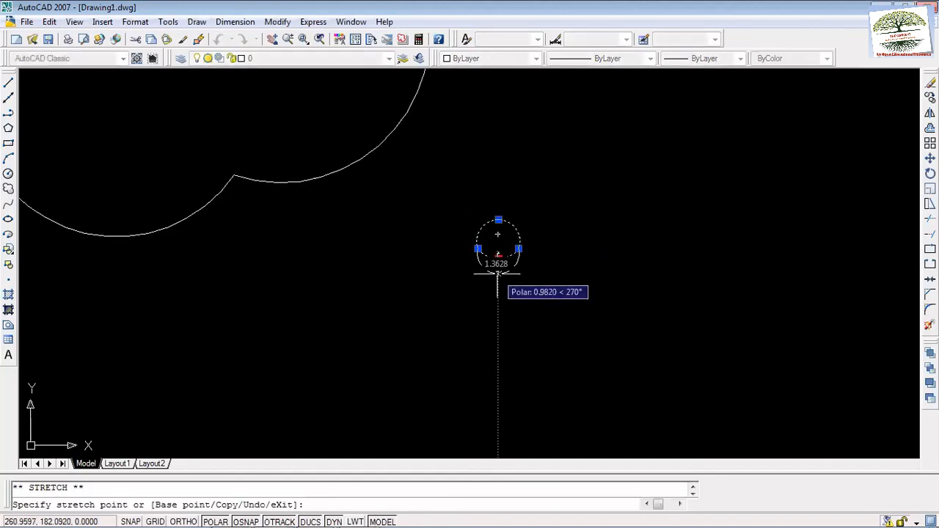
pyautogui.click(499, 274)
pyautogui.scroll(-10, 490, 229)
pyautogui.scroll(5, 497, 172)
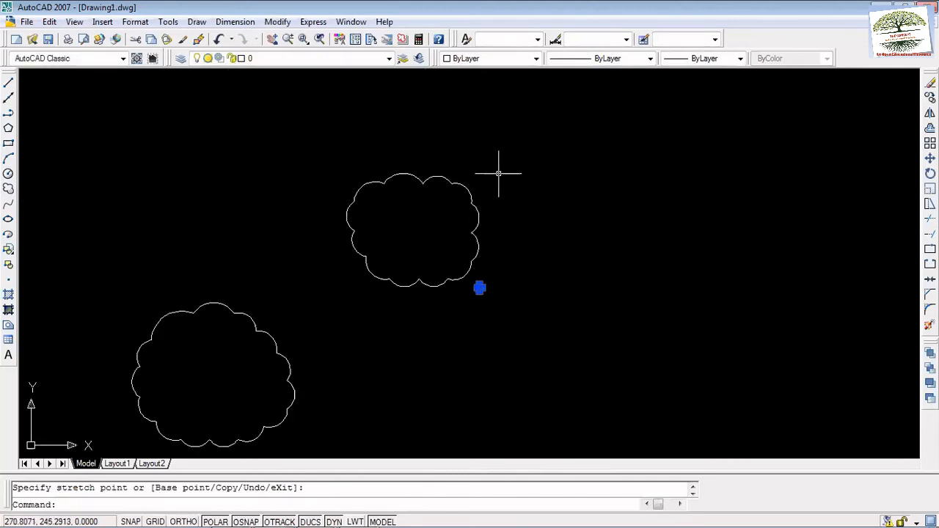
pyautogui.scroll(2, 463, 245)
pyautogui.press('Escape')
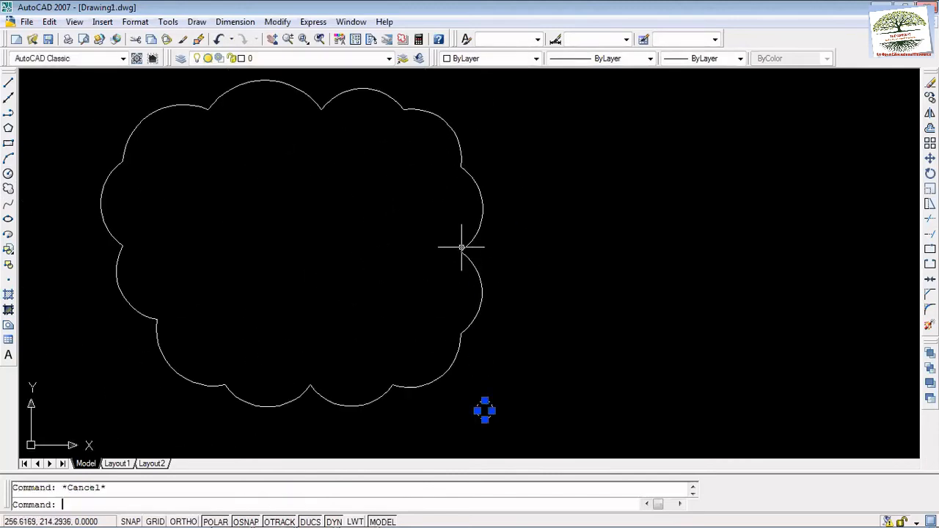
pyautogui.press('Escape')
# Step: Move the tiny round cloud away from the middle cloud, far up and to the right of the other clouds
pyautogui.scroll(-4, 490, 325)
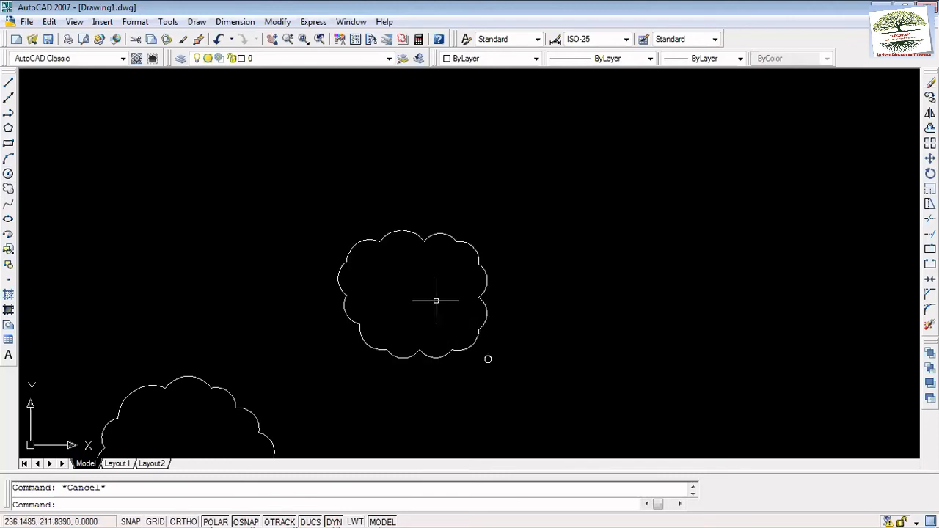
pyautogui.scroll(-5, 436, 301)
pyautogui.scroll(-1, 453, 320)
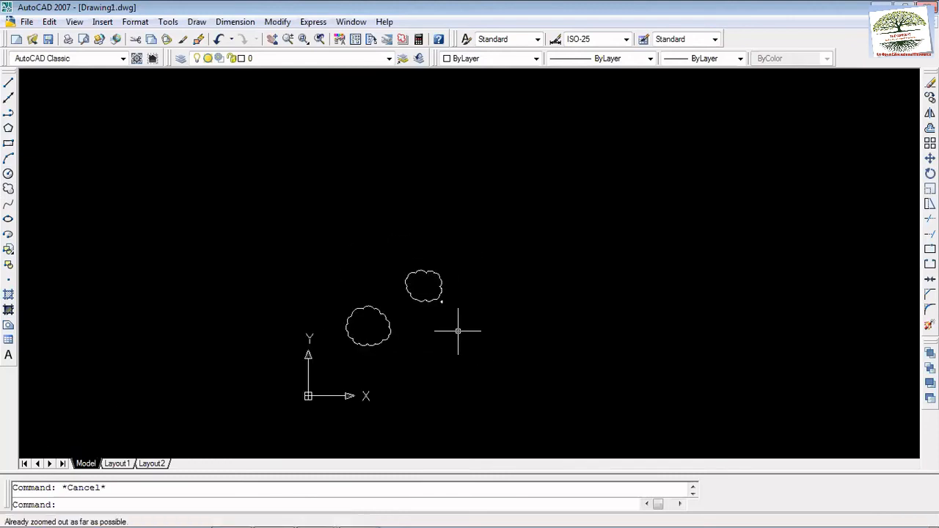
pyautogui.scroll(4, 456, 329)
pyautogui.scroll(2, 459, 331)
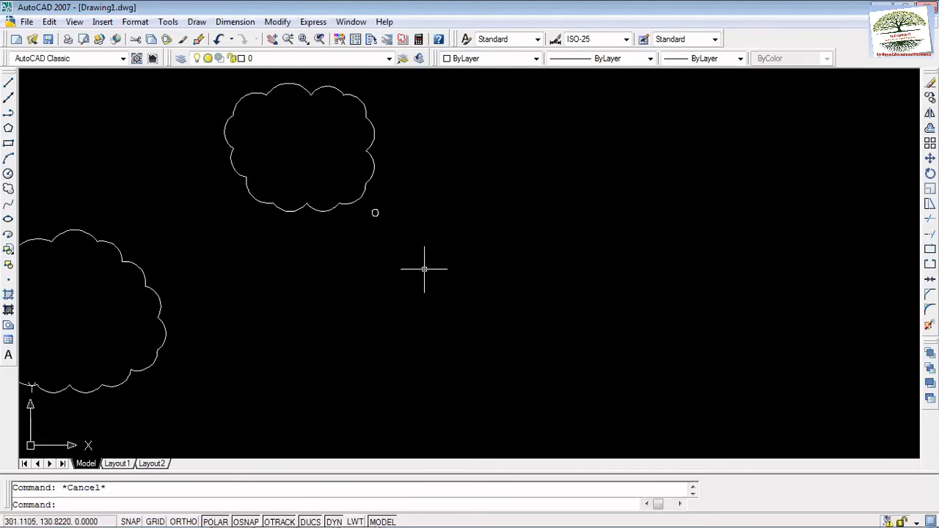
pyautogui.click(375, 213)
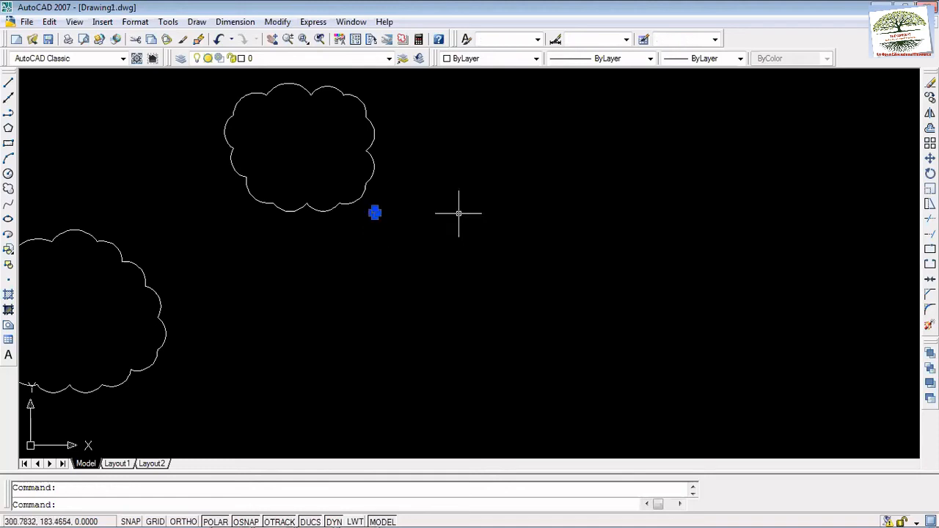
pyautogui.write('move')
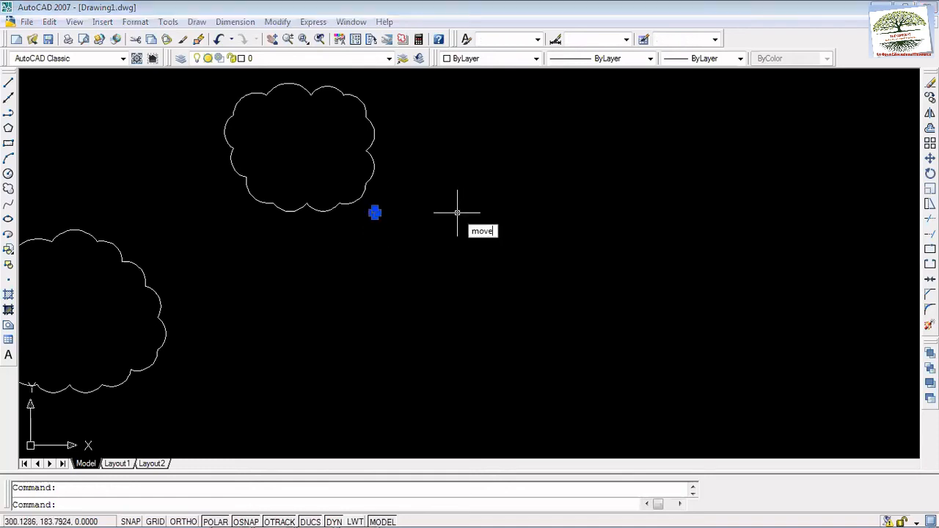
pyautogui.press('Return')
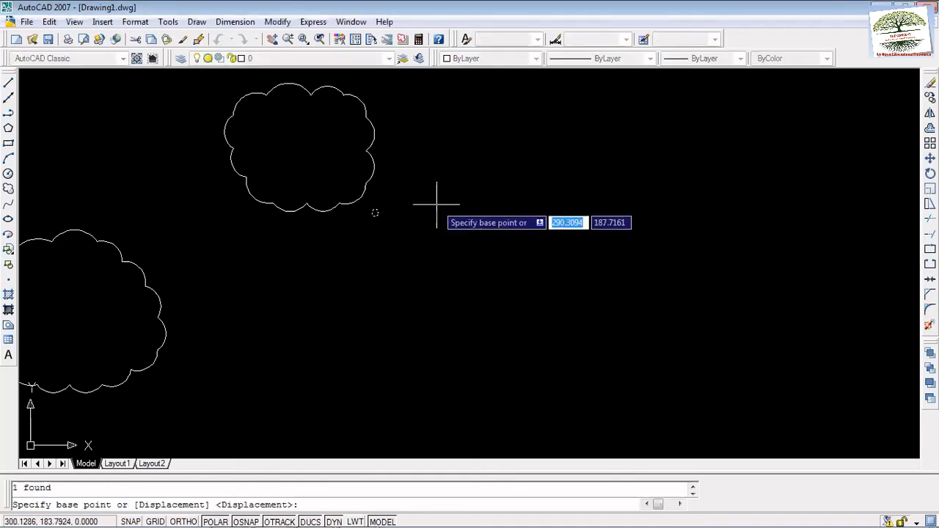
pyautogui.click(376, 213)
pyautogui.click(377, 213)
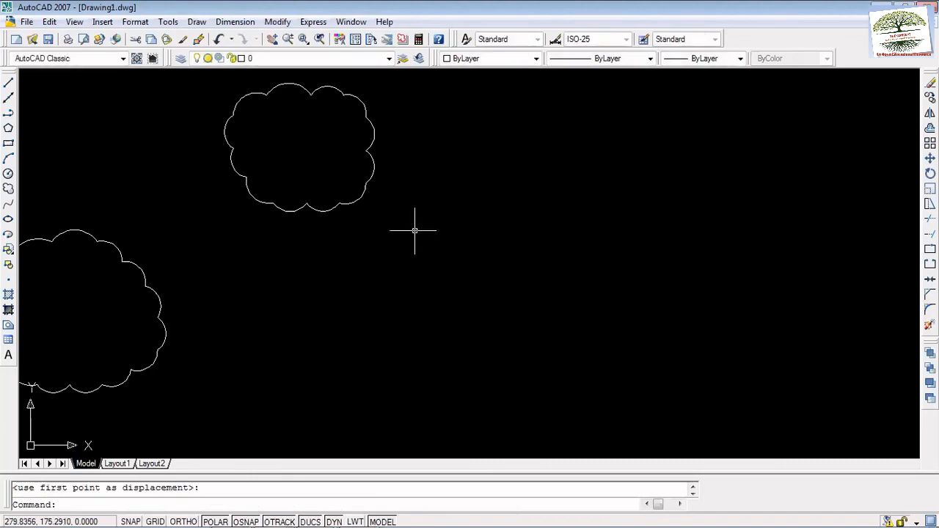
pyautogui.click(414, 231)
pyautogui.press('Escape')
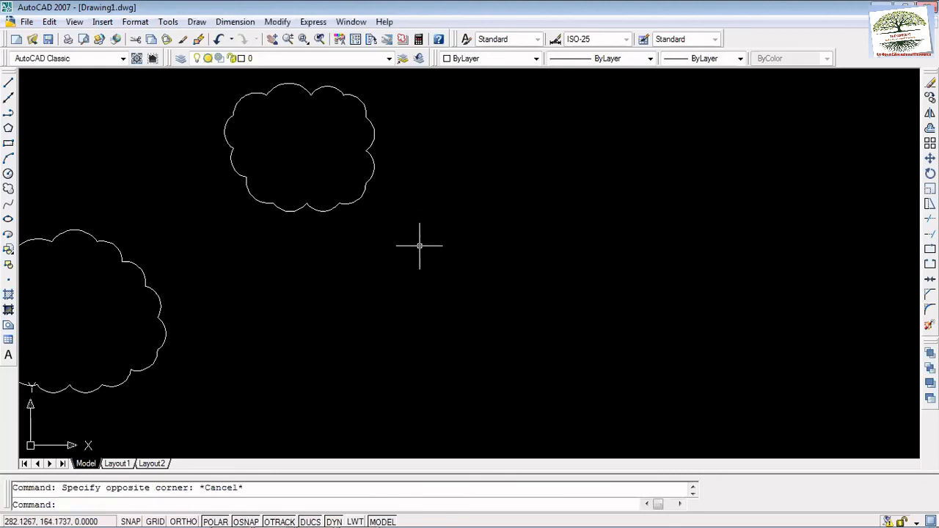
# Step: Draw a small closed freehand revision cloud just below and to the right of the middle cloud, with arc length 15
pyautogui.scroll(-4, 427, 201)
pyautogui.scroll(3, 421, 230)
pyautogui.scroll(-2, 421, 234)
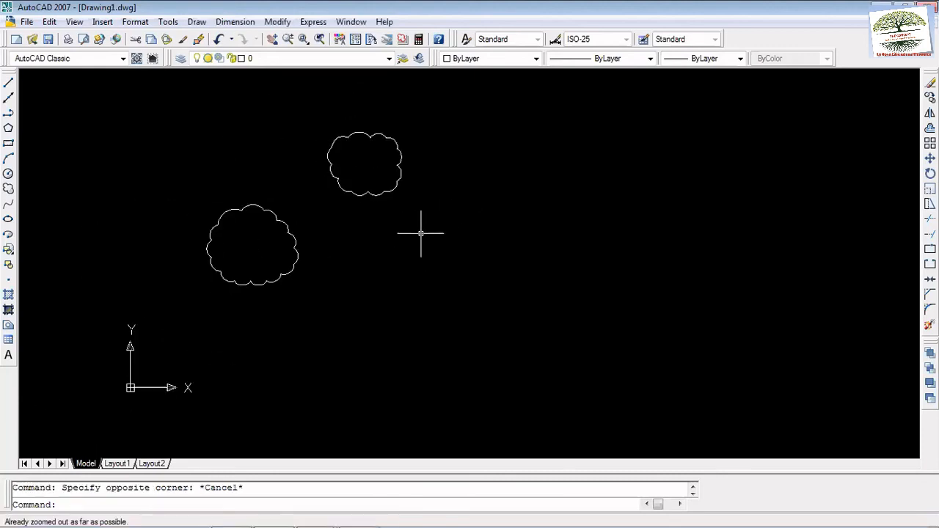
pyautogui.scroll(4, 411, 187)
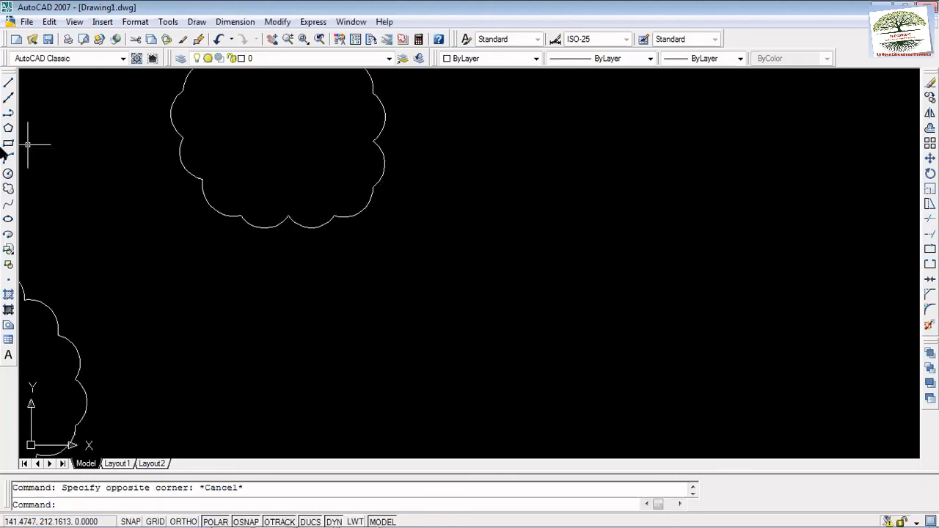
pyautogui.click(8, 188)
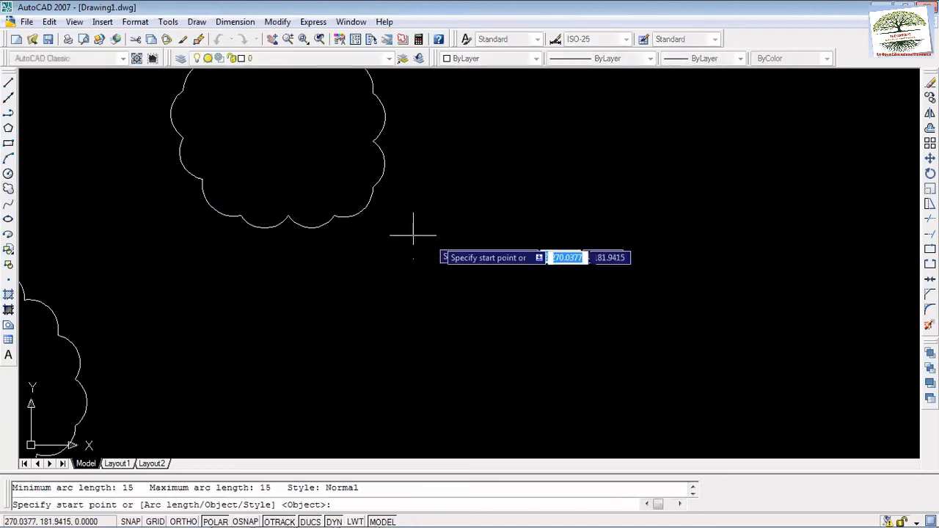
pyautogui.click(405, 199)
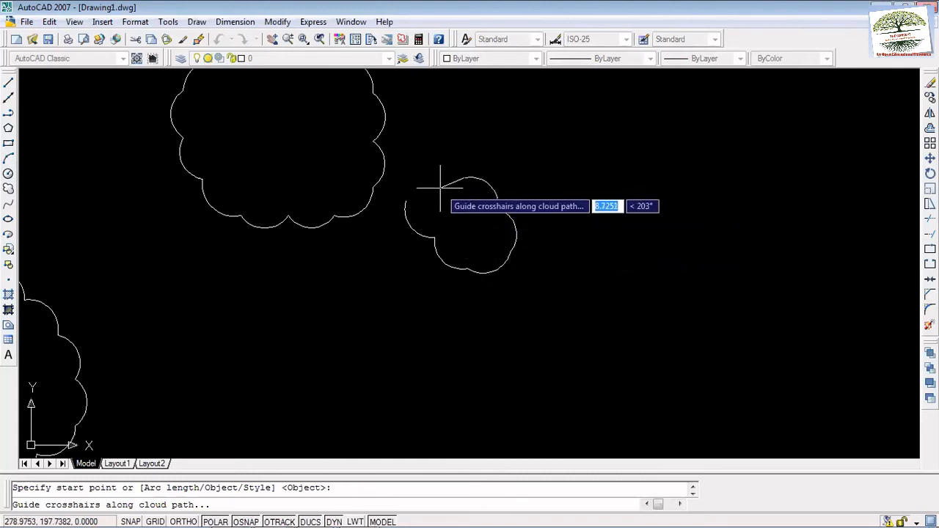
pyautogui.scroll(-3, 561, 294)
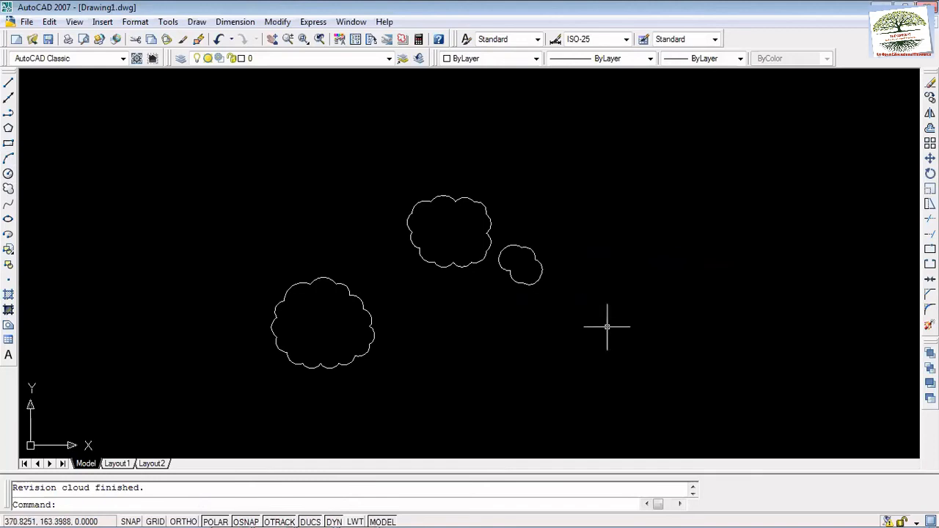
# Step: Move the largest cloud up and slightly right so it sits above and to the left of the middle cloud
pyautogui.scroll(-2, 607, 326)
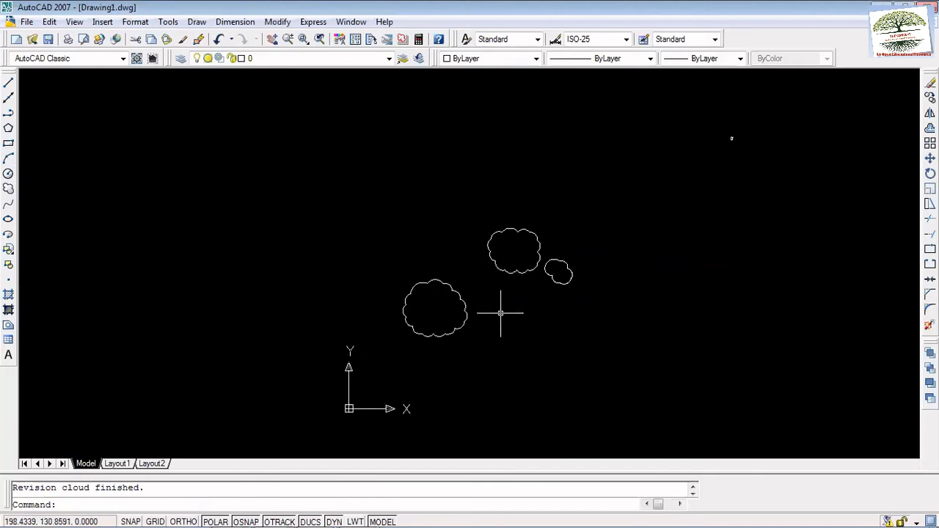
pyautogui.click(493, 352)
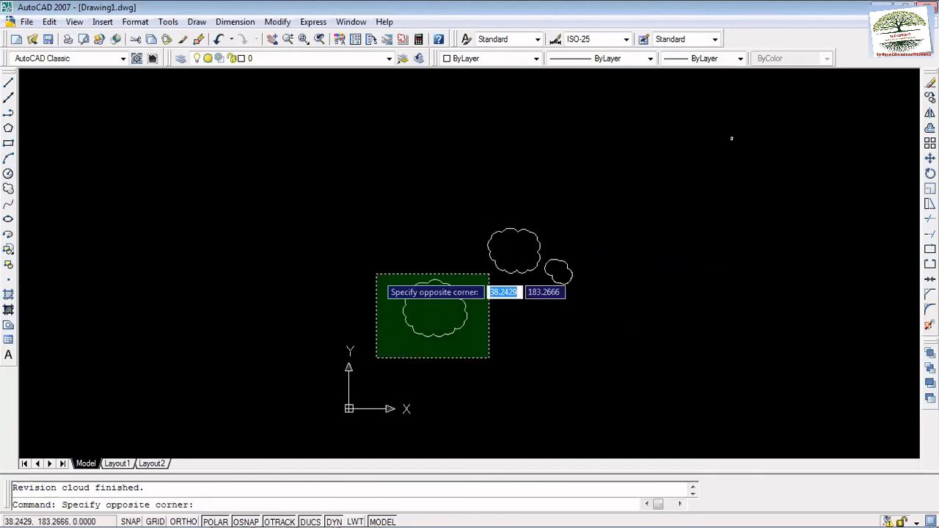
pyautogui.click(378, 274)
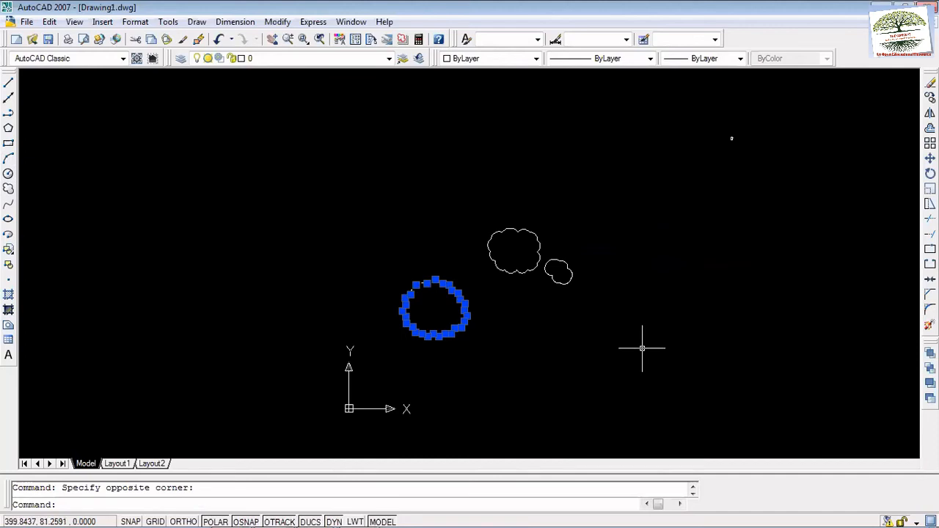
pyautogui.write('move')
pyautogui.press('Return')
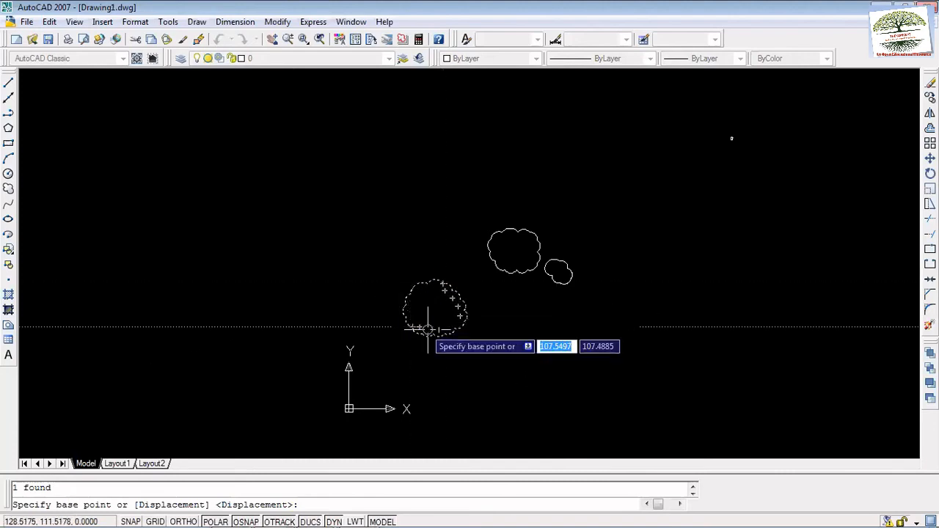
pyautogui.click(491, 354)
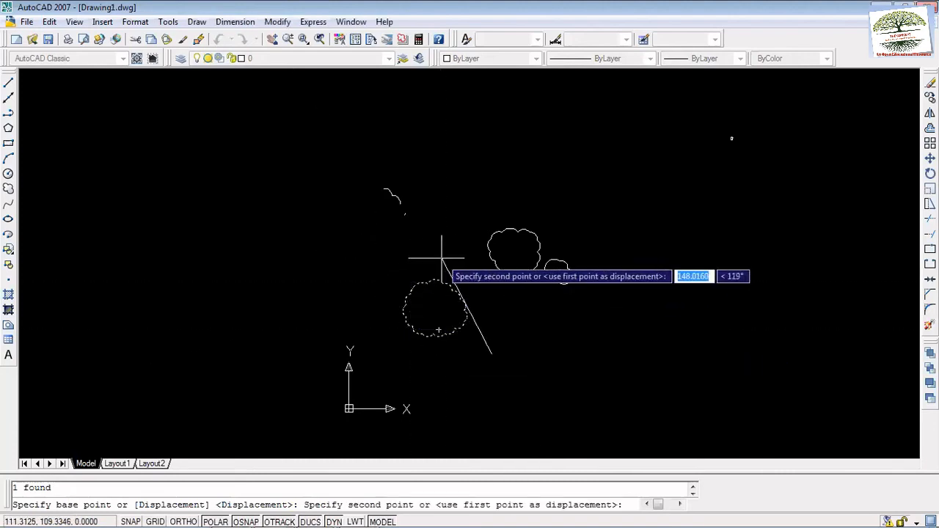
pyautogui.click(513, 248)
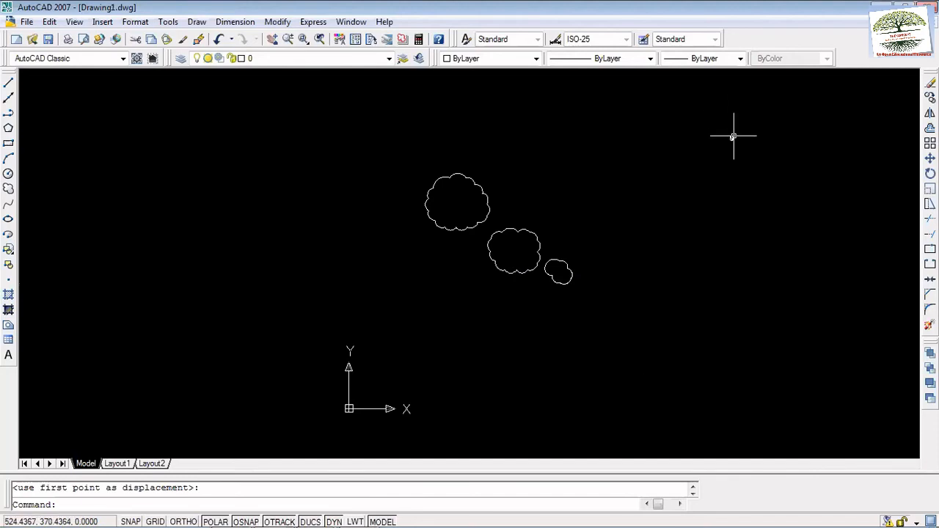
# Step: Move the tiny round cloud down and left, placing it just below and to the right of the smallest freehand cloud
pyautogui.click(730, 137)
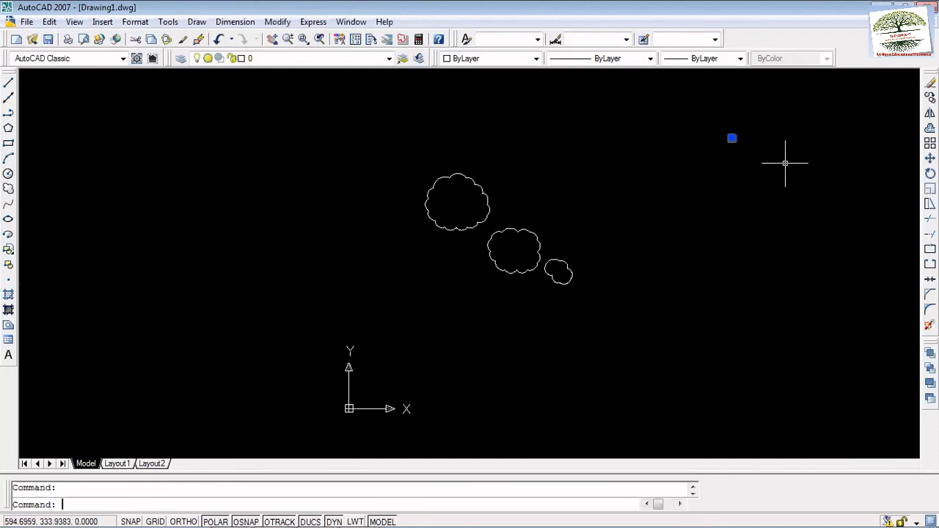
pyautogui.write('move')
pyautogui.press('Return')
pyautogui.click(783, 166)
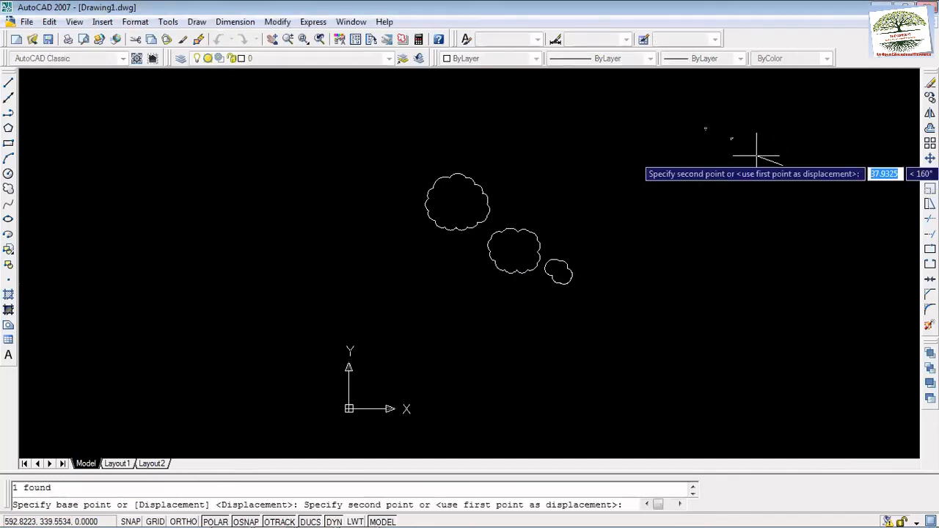
pyautogui.click(633, 318)
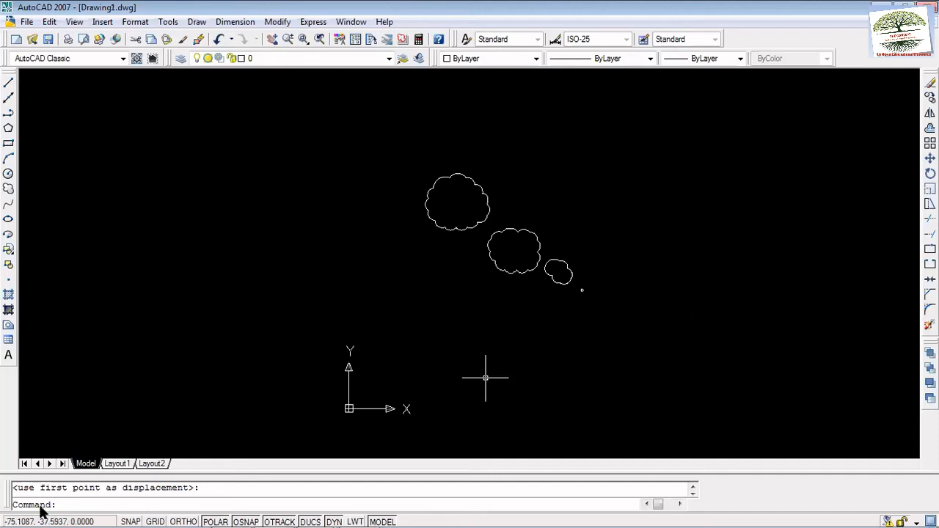
# Step: Draw a wavy spline through four points to the left of the clouds, with one crest, one trough and default end tangents
pyautogui.click(8, 204)
pyautogui.click(75, 197)
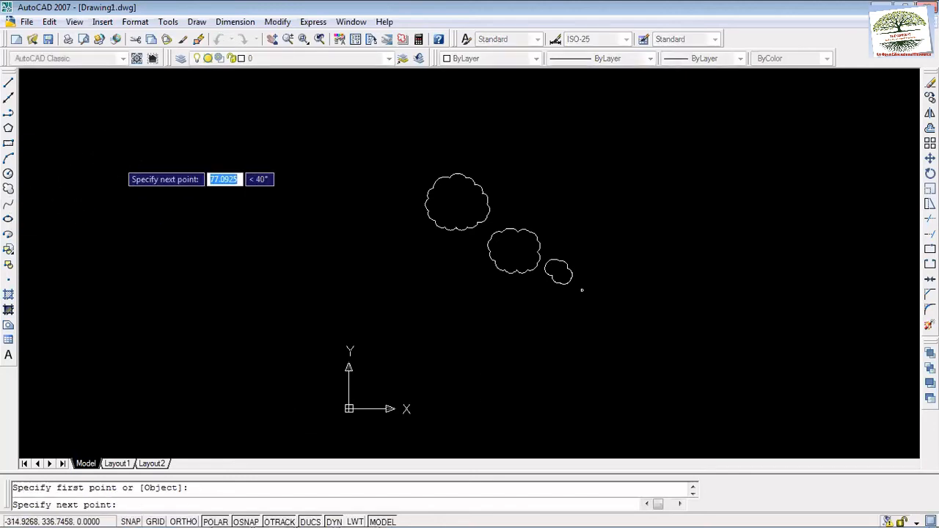
pyautogui.click(116, 162)
pyautogui.click(167, 254)
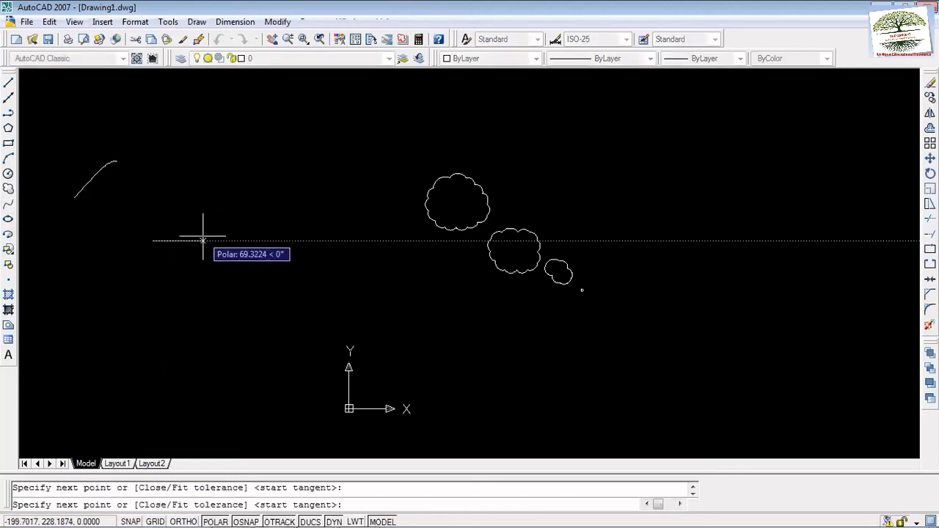
pyautogui.click(210, 203)
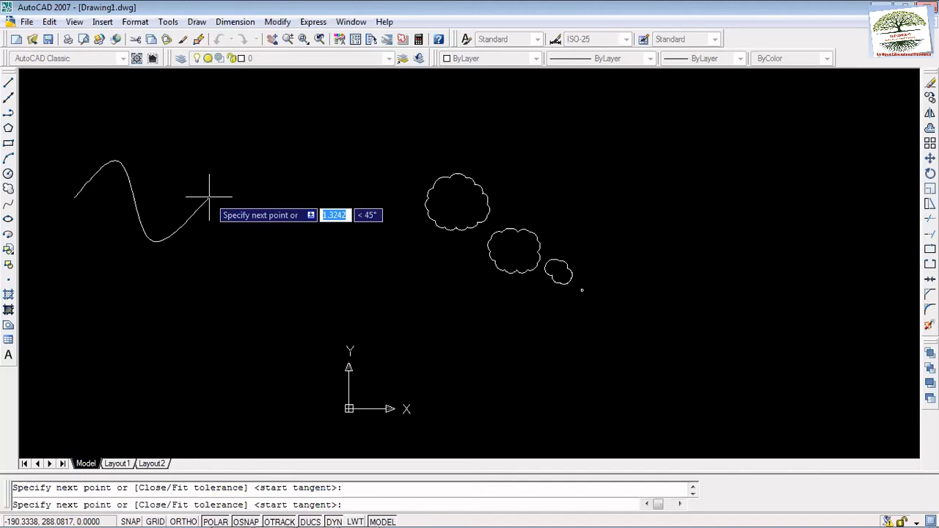
pyautogui.press('Return')
pyautogui.press('Return')
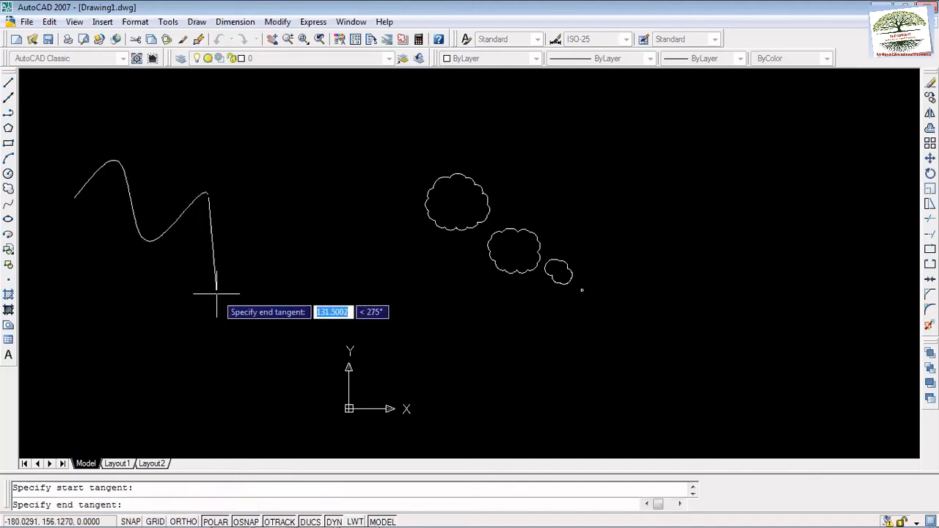
pyautogui.press('Return')
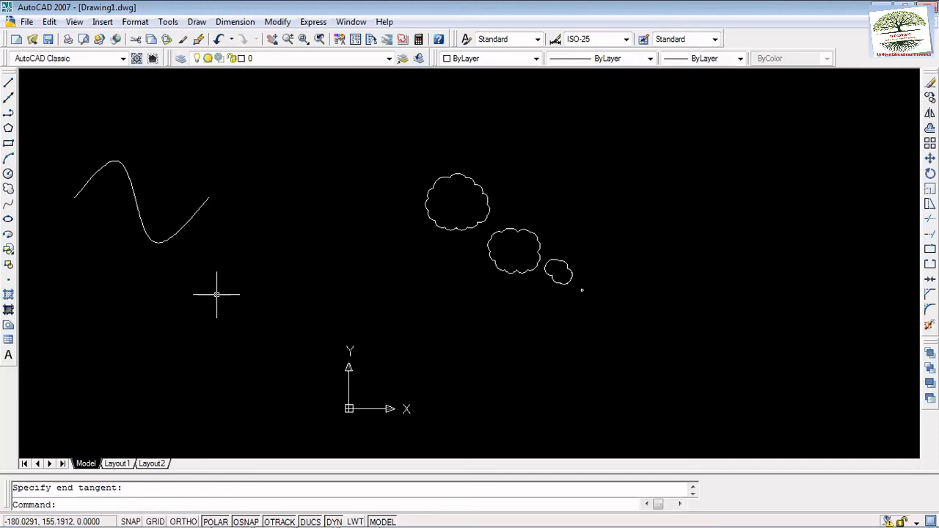
pyautogui.click(8, 204)
pyautogui.click(118, 304)
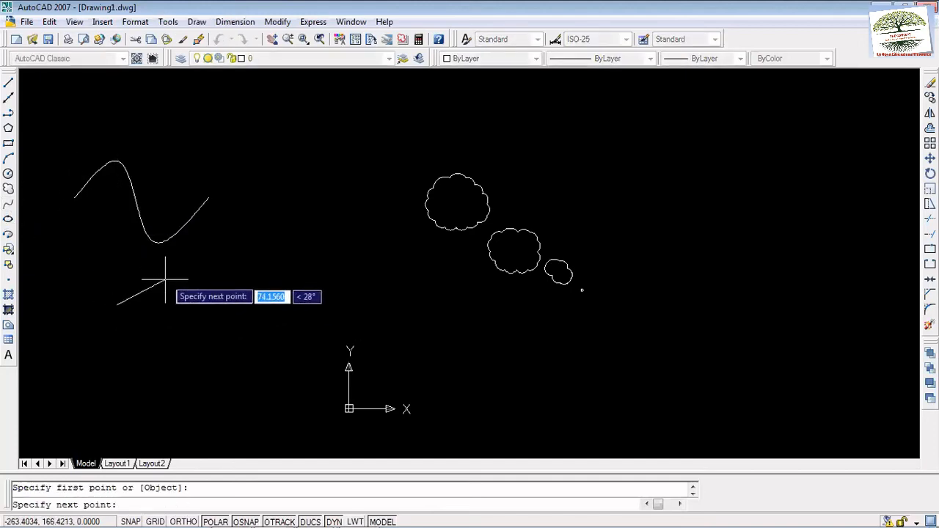
pyautogui.click(147, 265)
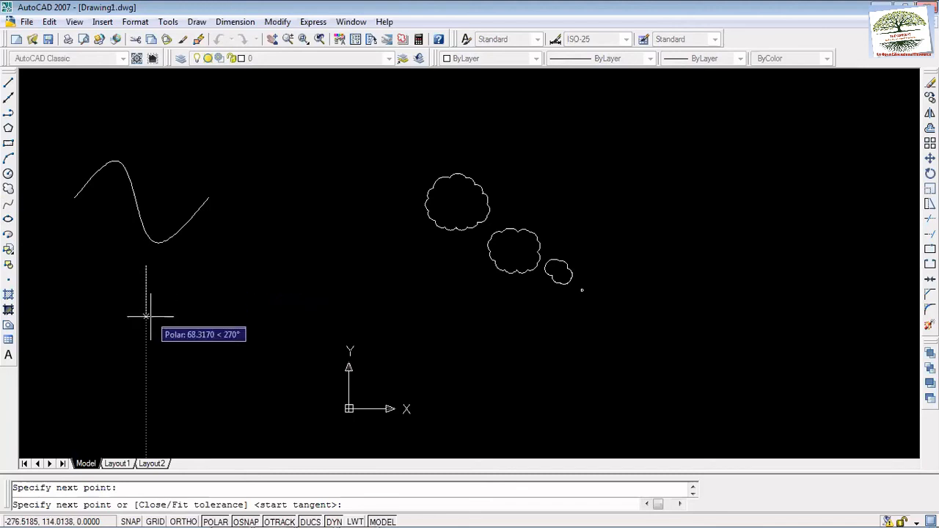
pyautogui.click(185, 298)
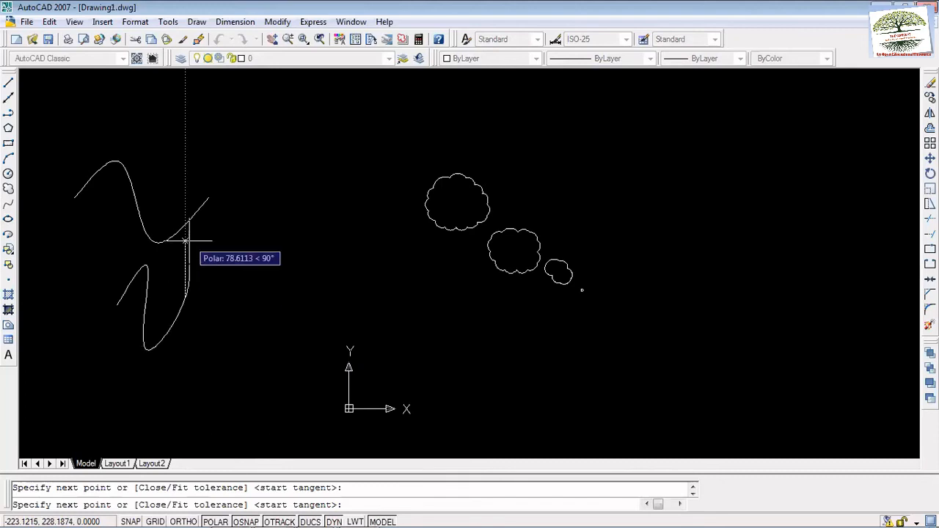
pyautogui.press('Escape')
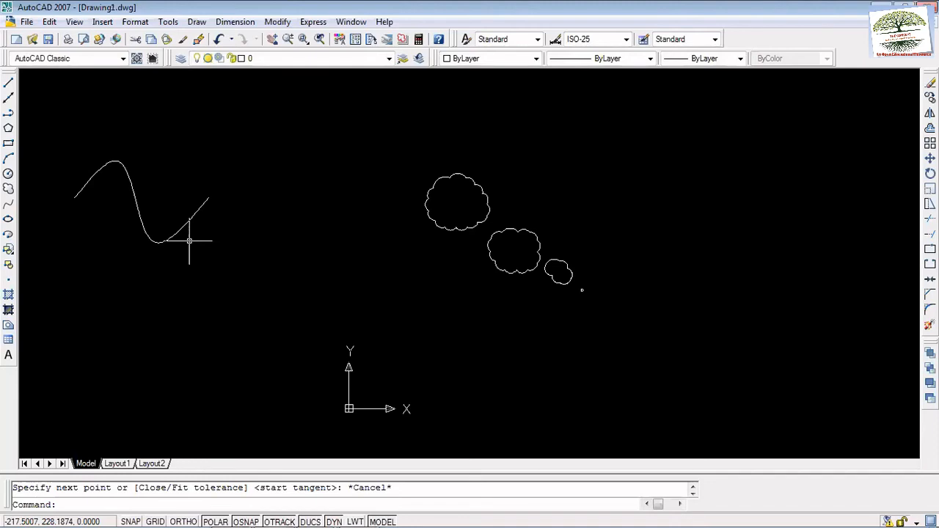
# Step: Draw a smaller wavy spline through four points just below the first one, with one crest, one trough and default tangents
pyautogui.click(9, 204)
pyautogui.click(121, 303)
pyautogui.click(151, 278)
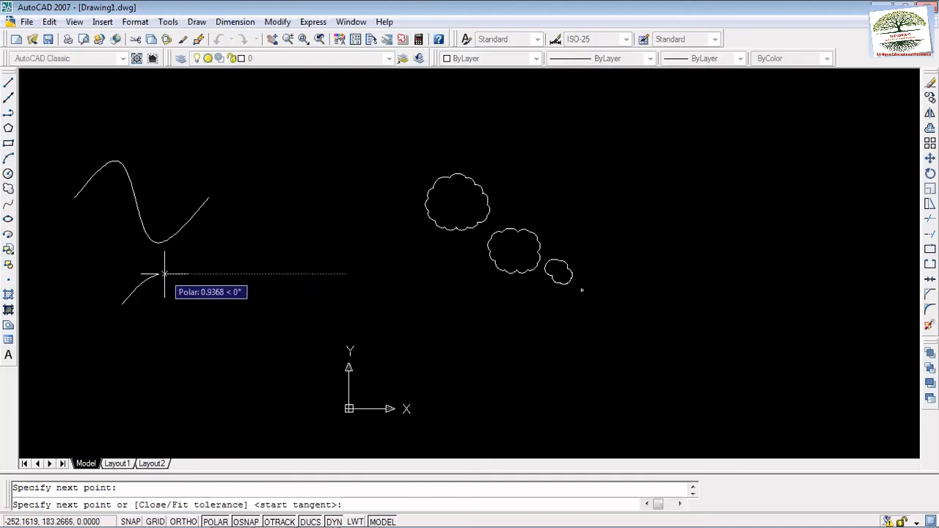
pyautogui.click(204, 343)
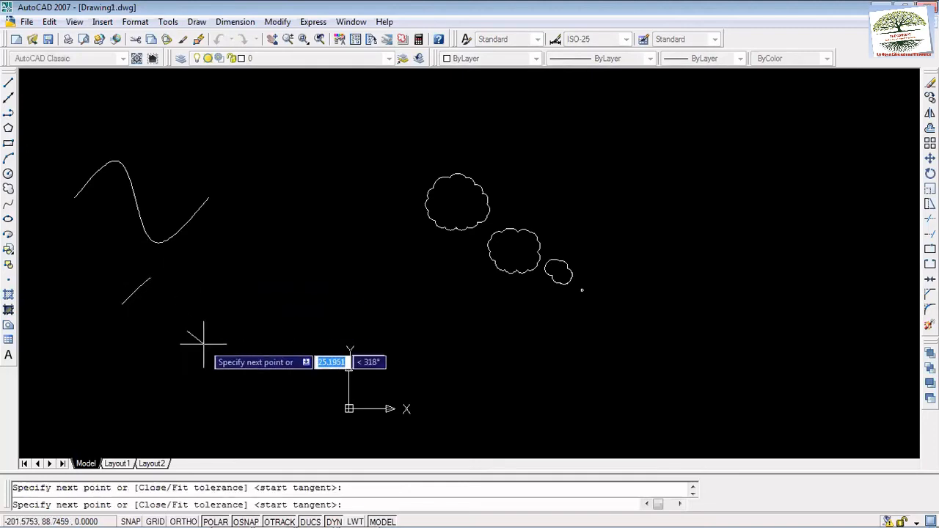
pyautogui.click(240, 300)
pyautogui.press('Return')
pyautogui.press('Return')
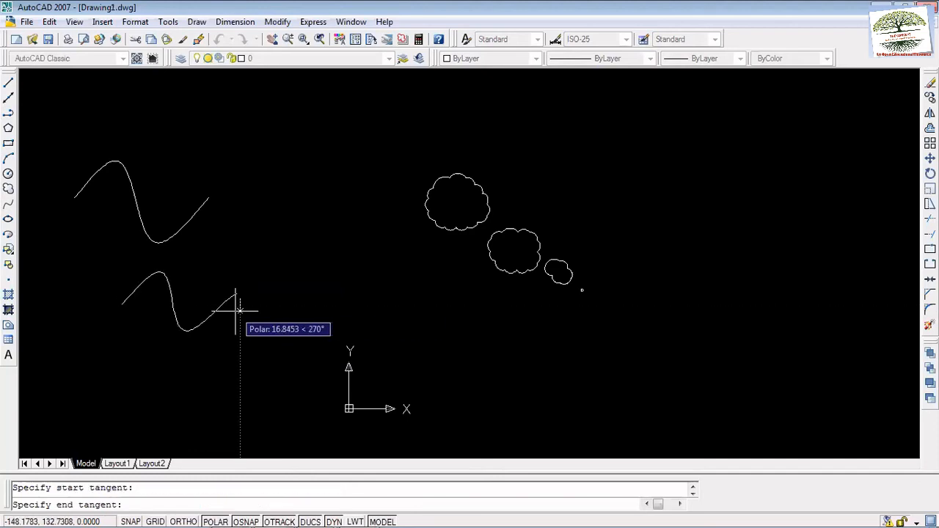
pyautogui.press('Return')
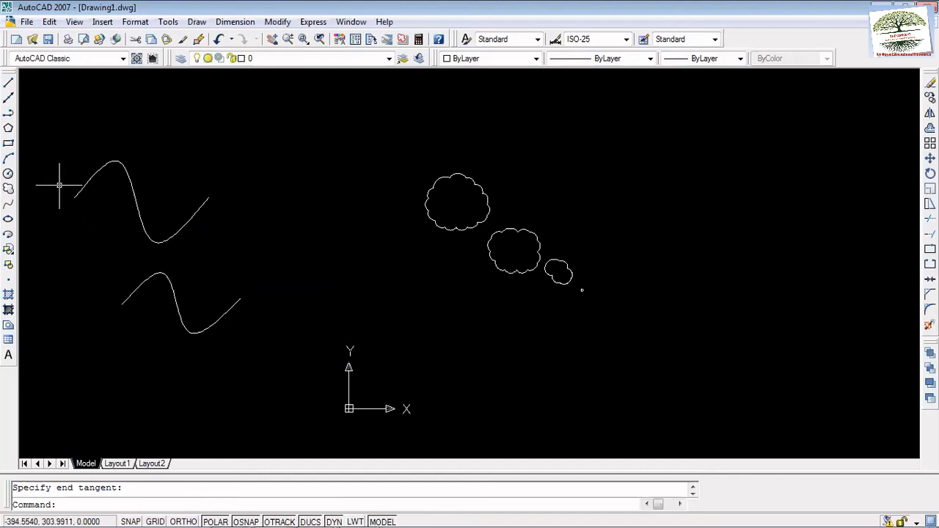
# Step: Draw a third wavy spline through four points to the upper right of the clouds, rising to a crest before dipping, with default tangents
pyautogui.click(8, 203)
pyautogui.click(564, 182)
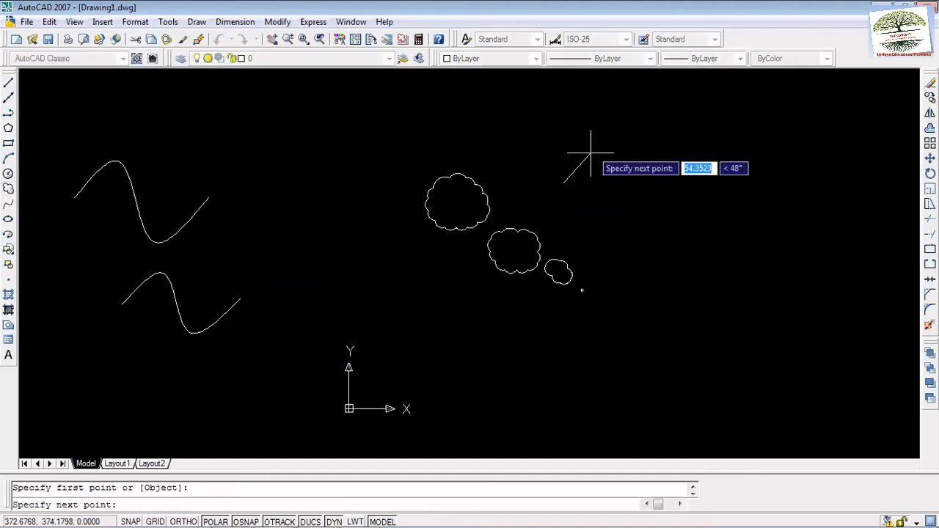
pyautogui.click(615, 133)
pyautogui.click(656, 219)
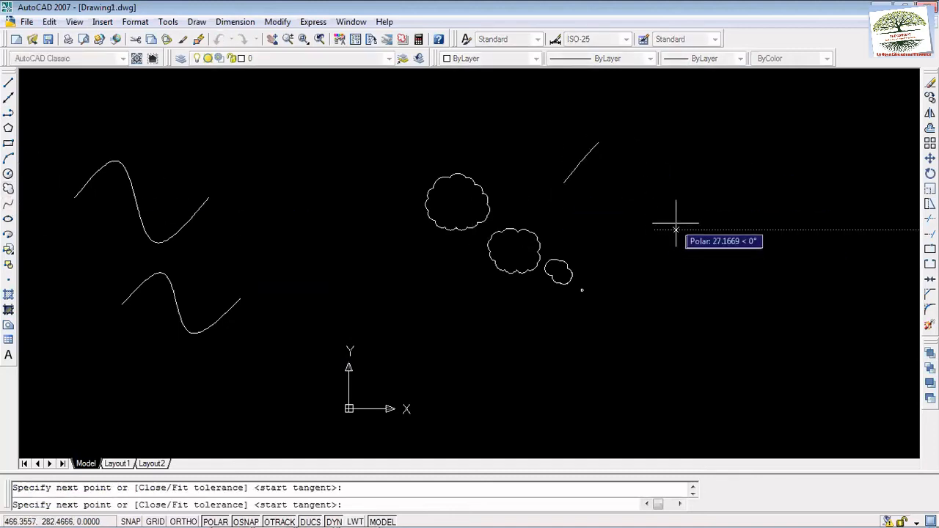
pyautogui.click(707, 185)
pyautogui.press('Return')
pyautogui.press('Return')
pyautogui.press('Return')
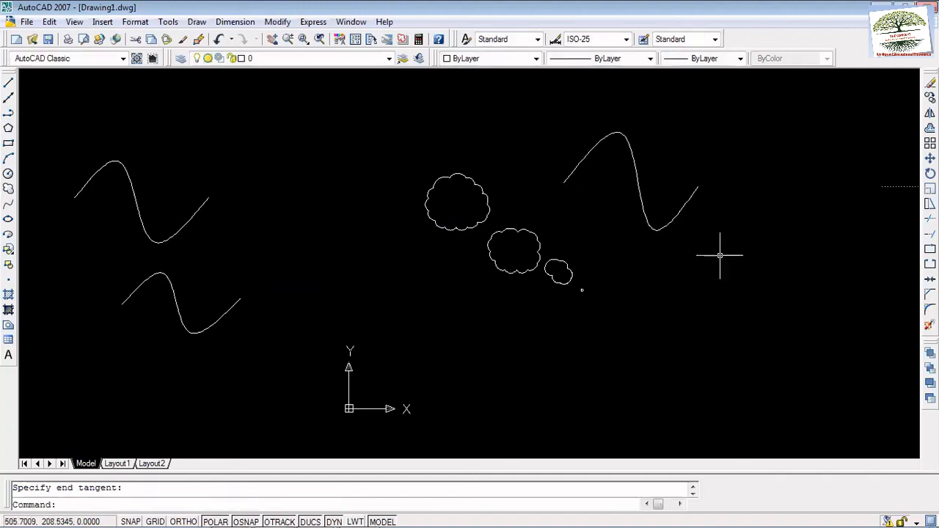
# Step: Erase all the splines and revision clouds, and zoom the empty drawing to its extents
pyautogui.hotkey('ctrl', 'a')
pyautogui.press('Delete')
pyautogui.press('Return')
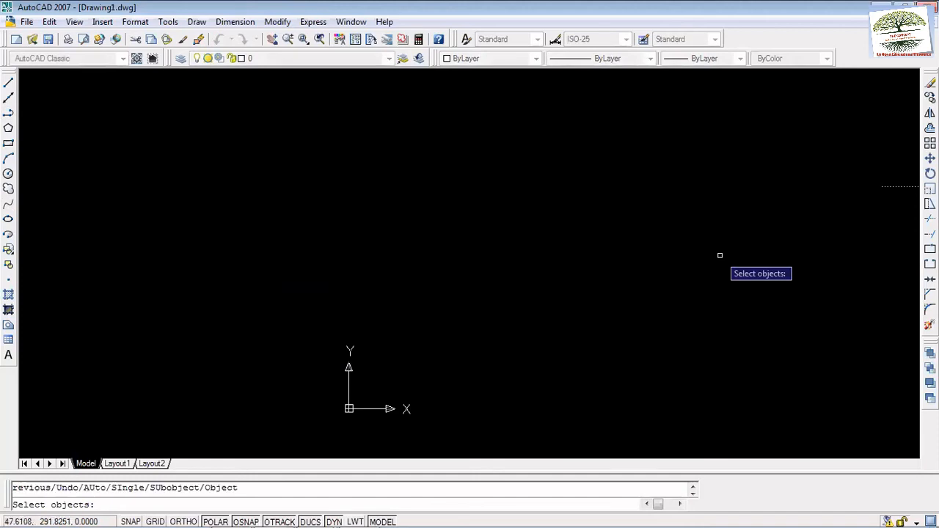
pyautogui.press('Escape')
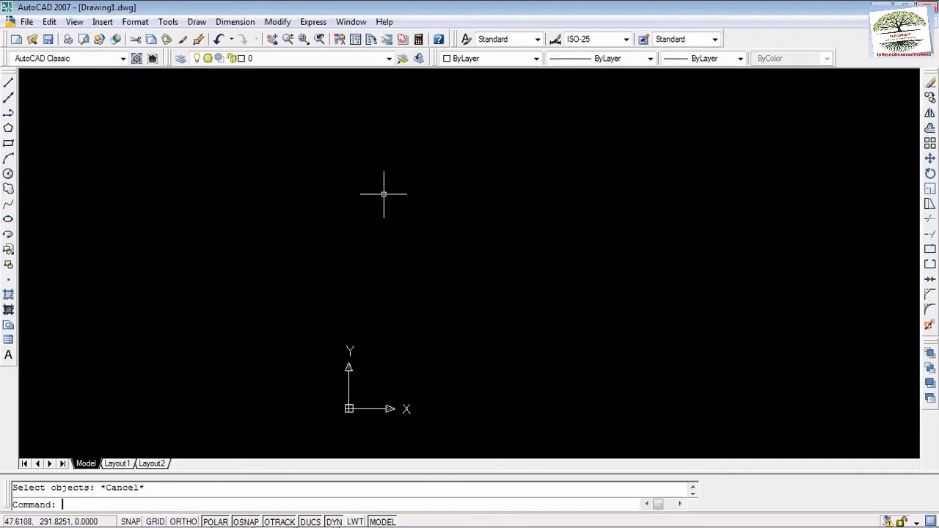
pyautogui.middleClick(384, 194)
pyautogui.middleClick(384, 195)
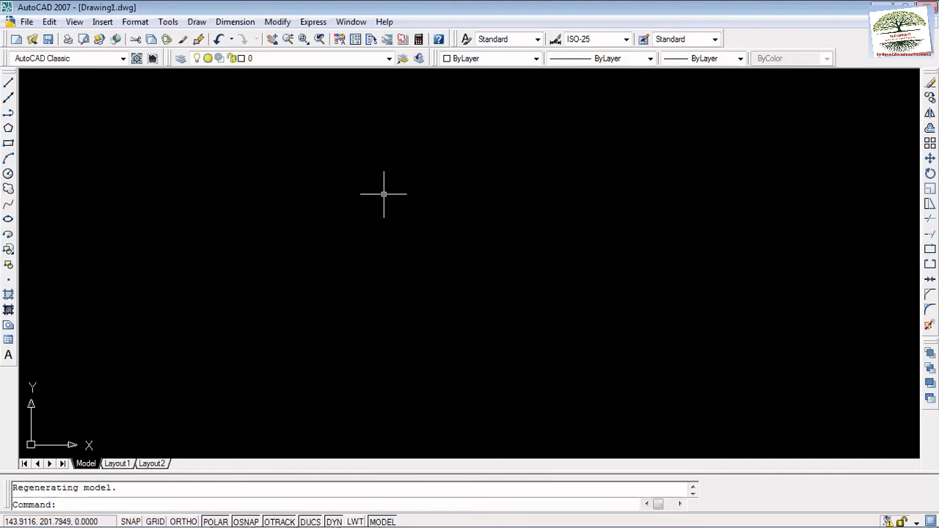
pyautogui.write('move')
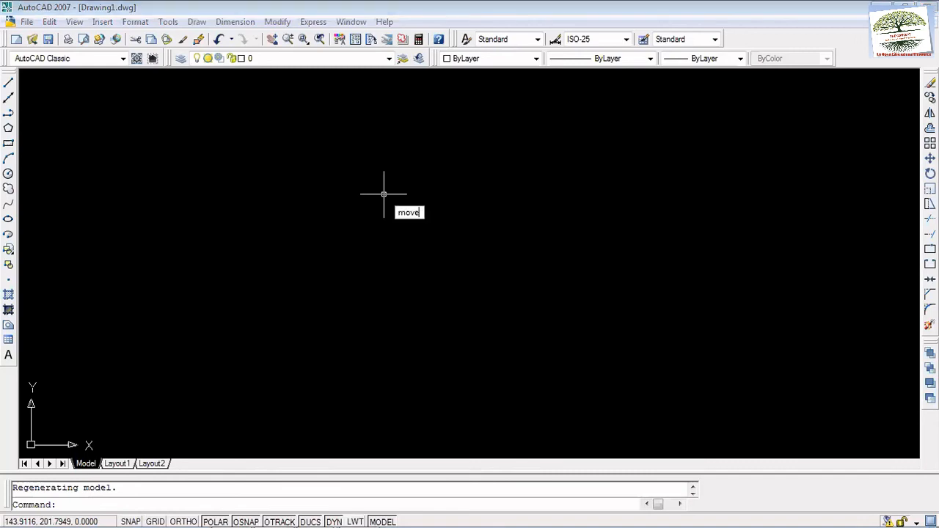
pyautogui.press('Return')
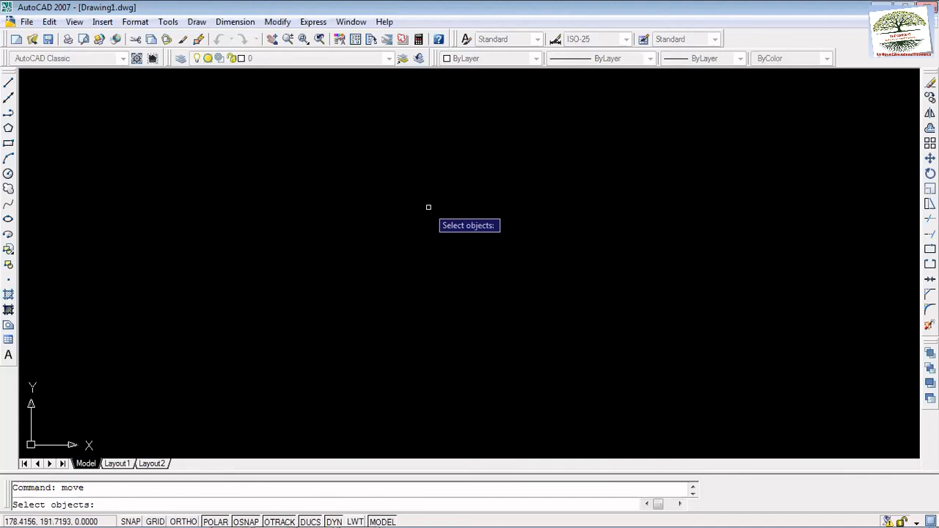
pyautogui.write('?')
pyautogui.press('Return')
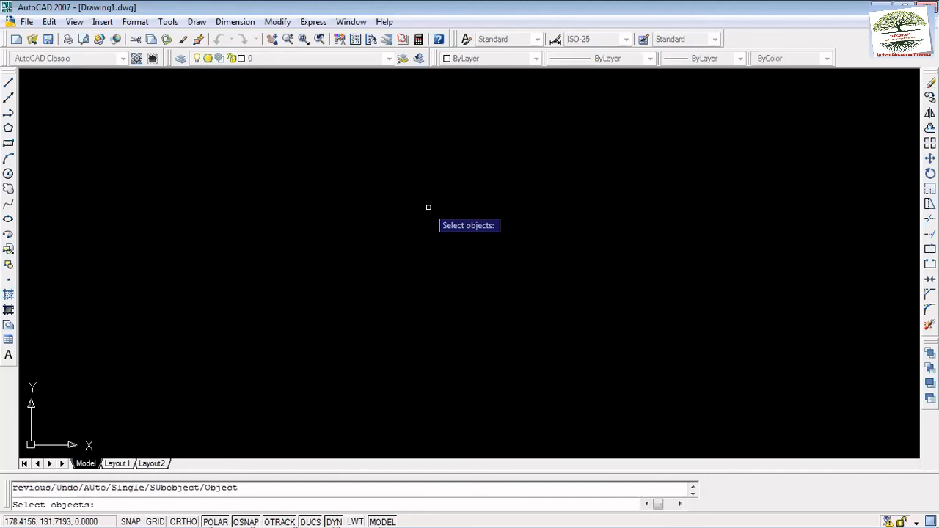
pyautogui.press('Escape')
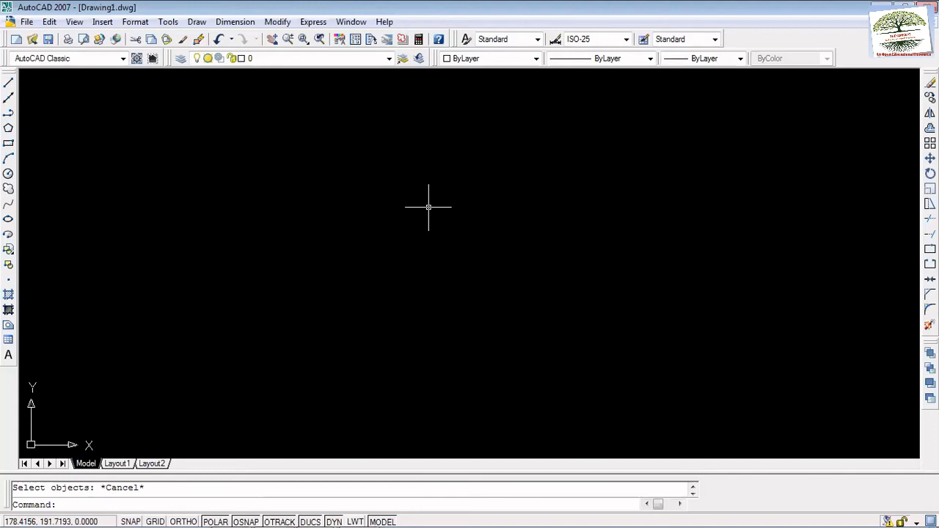
pyautogui.middleClick(428, 207)
pyautogui.middleClick(429, 207)
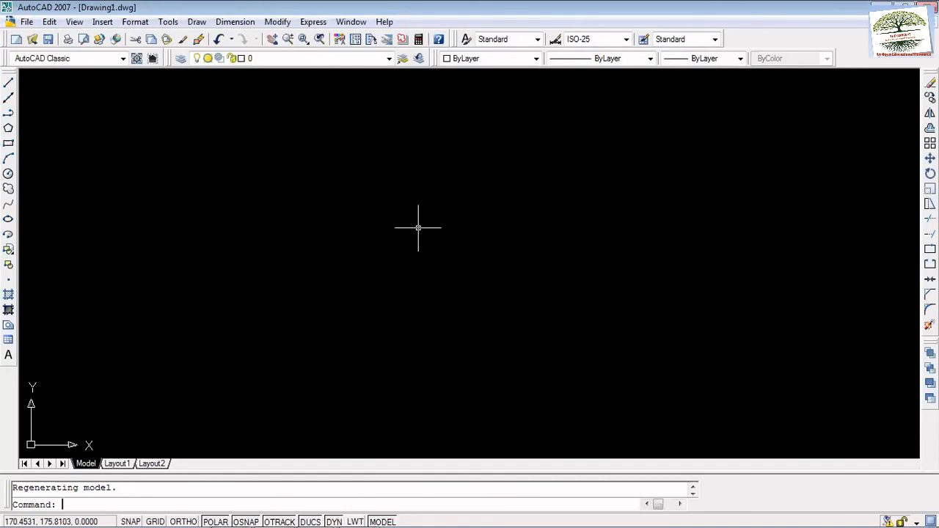
pyautogui.write('move')
pyautogui.press('Return')
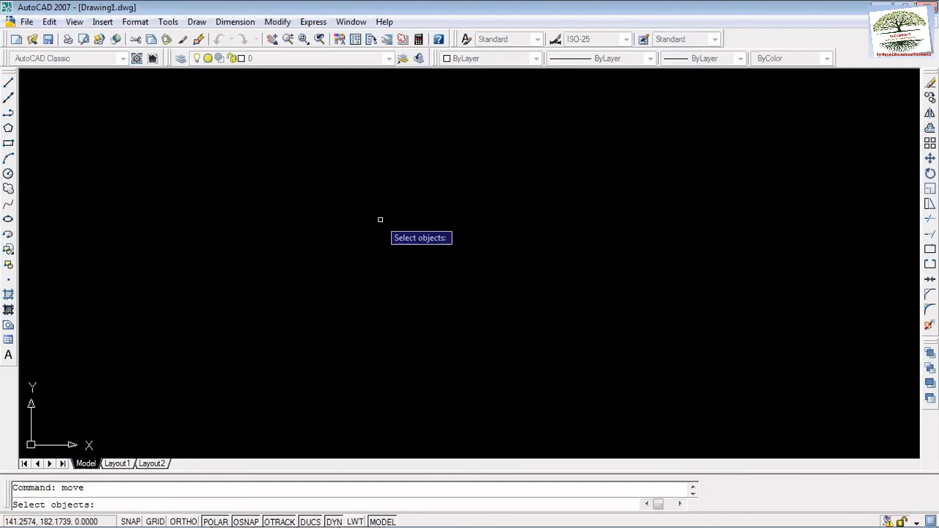
pyautogui.press('Escape')
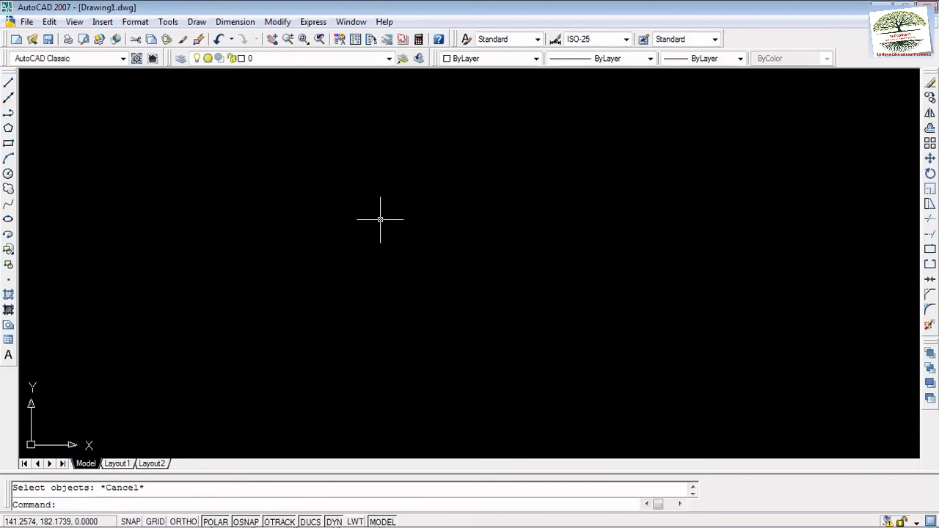
# Step: Try to draw a tilted ellipse by picking both endpoints of its first axis in the empty drawing
pyautogui.click(8, 220)
pyautogui.click(277, 239)
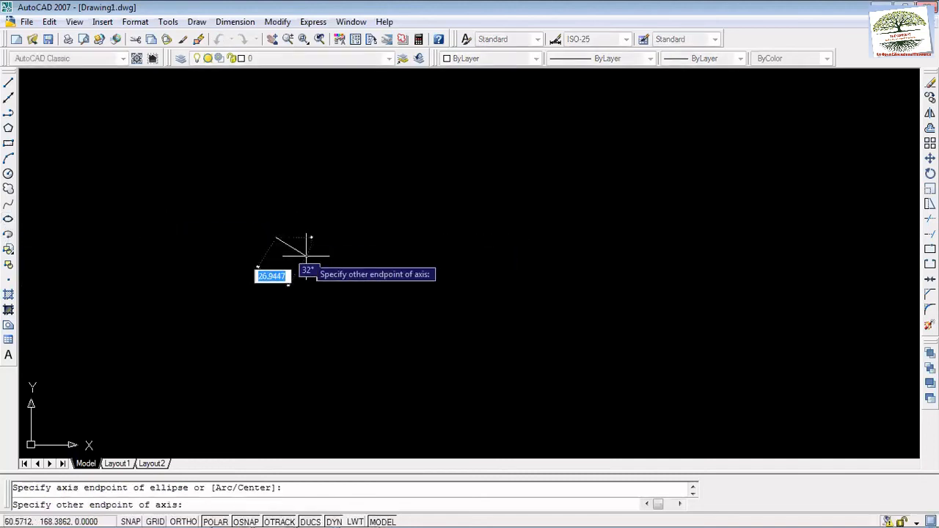
pyautogui.click(433, 273)
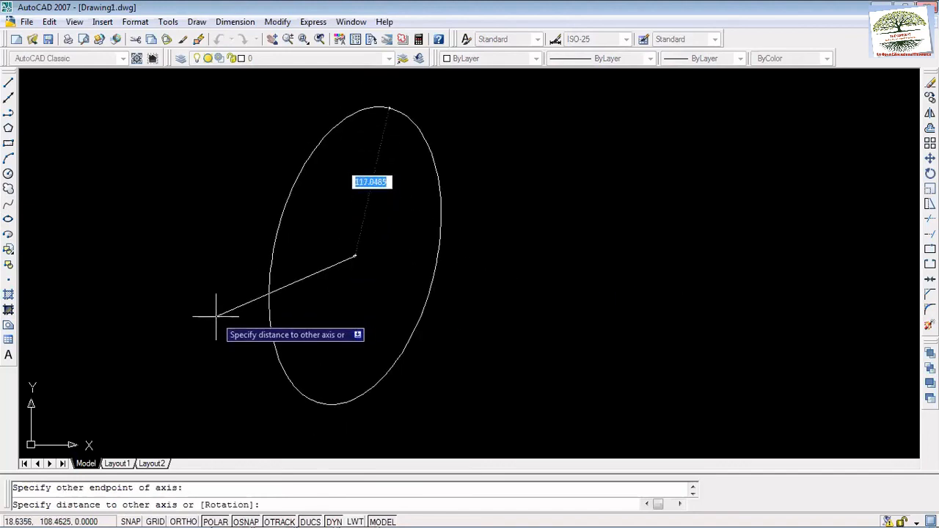
pyautogui.press('Escape')
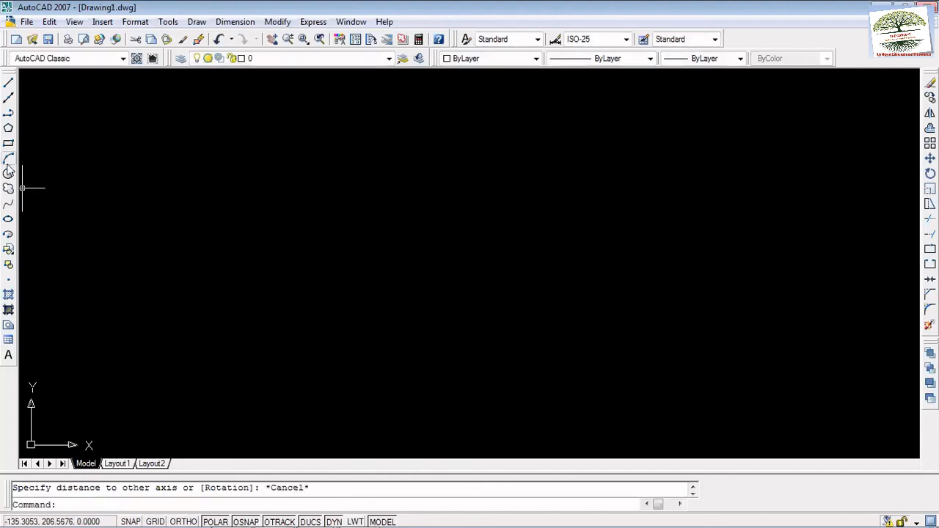
# Step: Try a large elliptical arc in the middle of the drawing with its gap at the lower right, and undo it
pyautogui.click(8, 234)
pyautogui.click(335, 270)
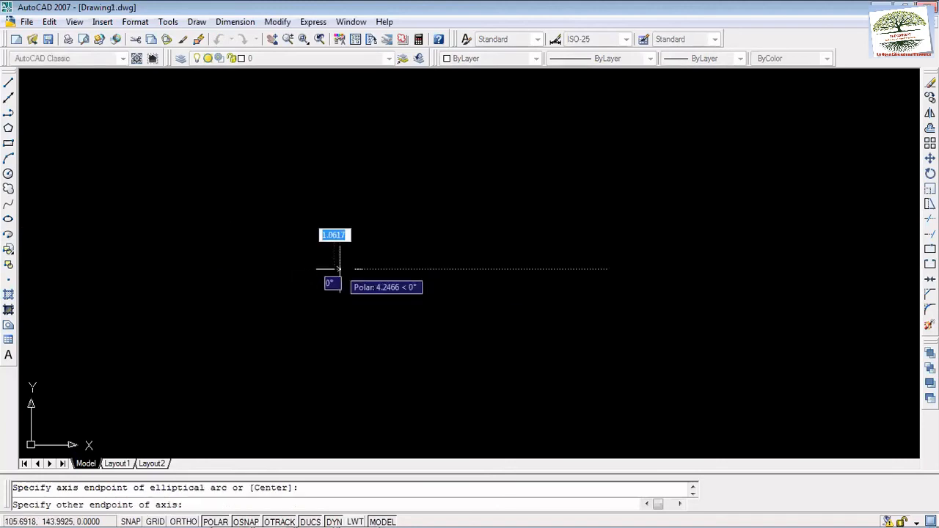
pyautogui.click(535, 331)
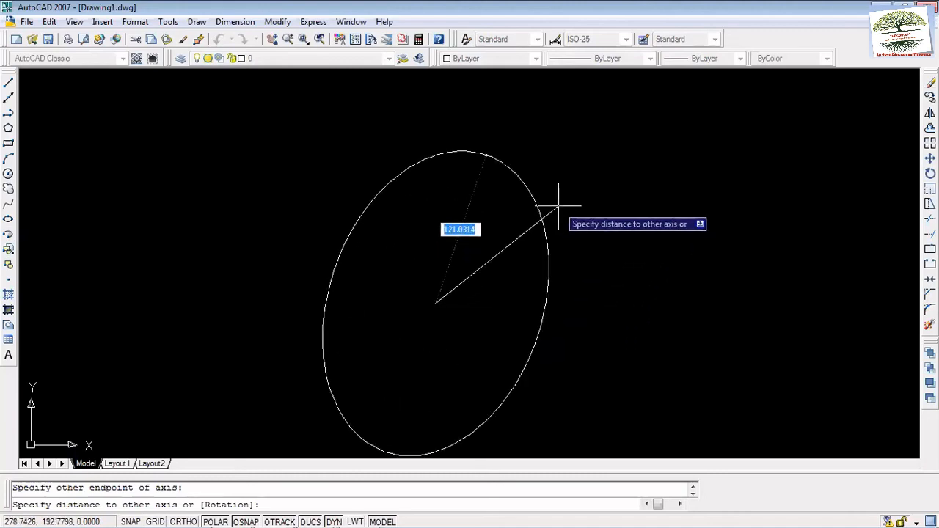
pyautogui.click(522, 280)
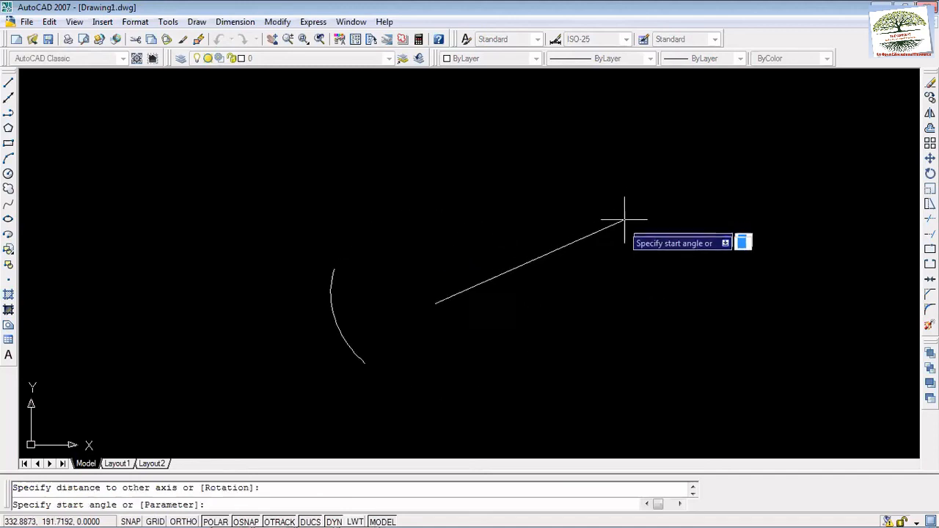
pyautogui.click(652, 279)
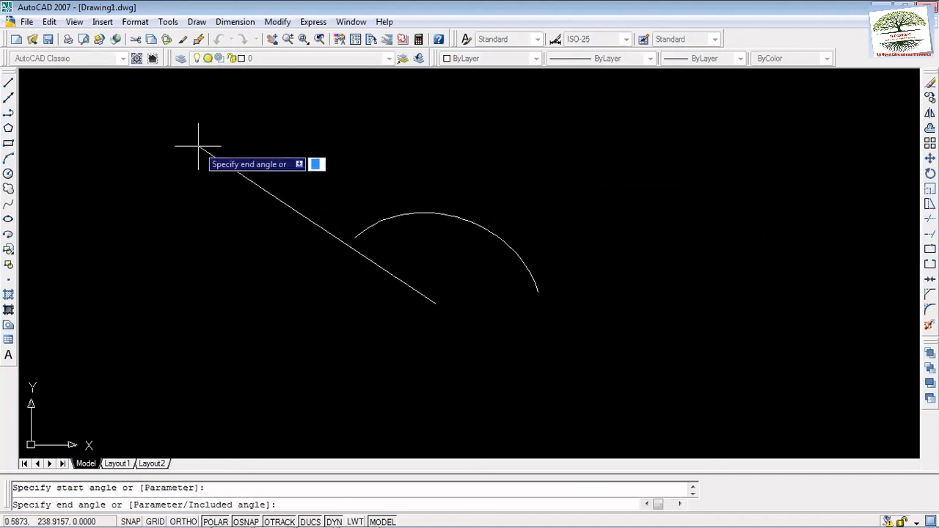
pyautogui.click(458, 390)
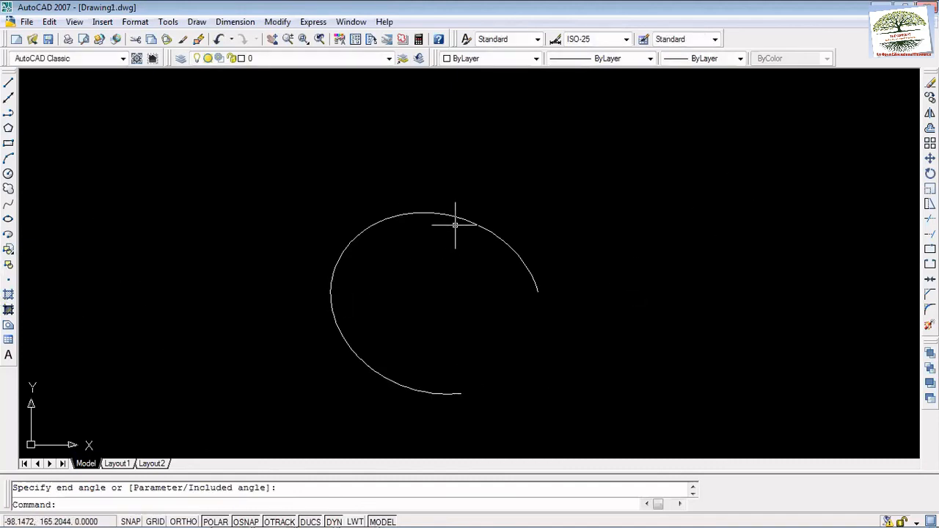
pyautogui.hotkey('ctrl', 'z')
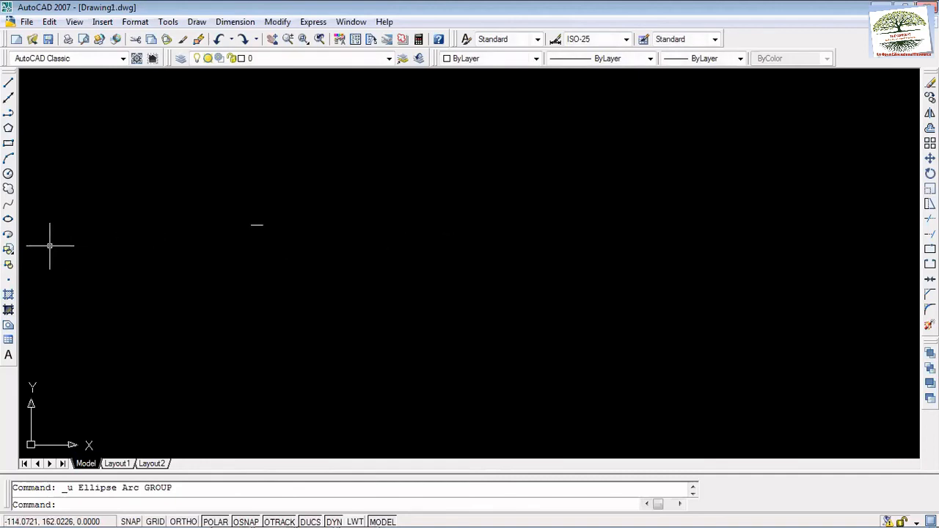
# Step: Draw a tilted U-shaped elliptical arc that opens upward, slightly below the centre of the drawing area
pyautogui.click(8, 234)
pyautogui.click(441, 235)
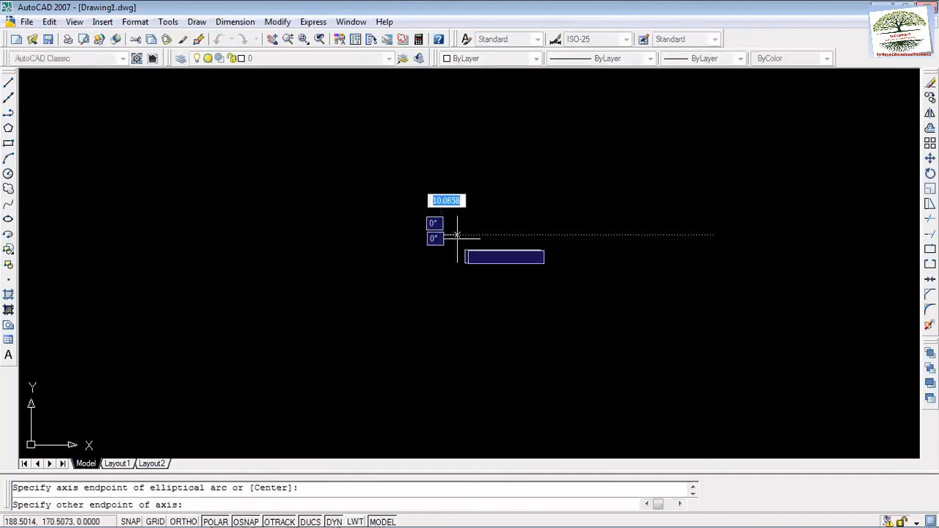
pyautogui.click(539, 321)
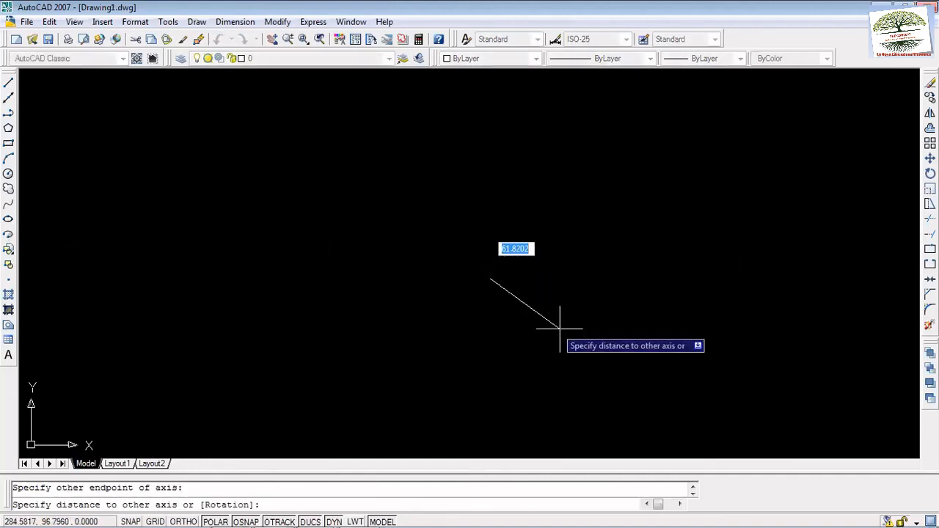
pyautogui.click(636, 248)
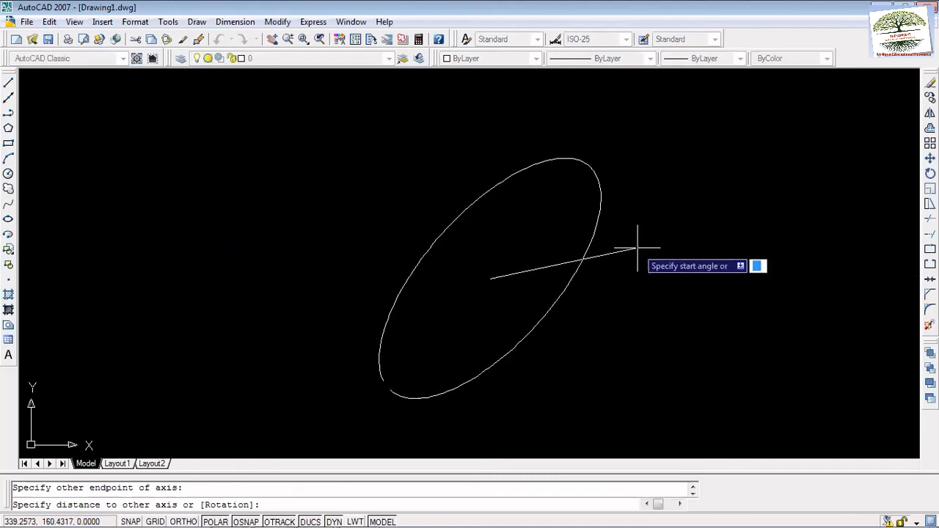
pyautogui.click(378, 262)
pyautogui.click(614, 289)
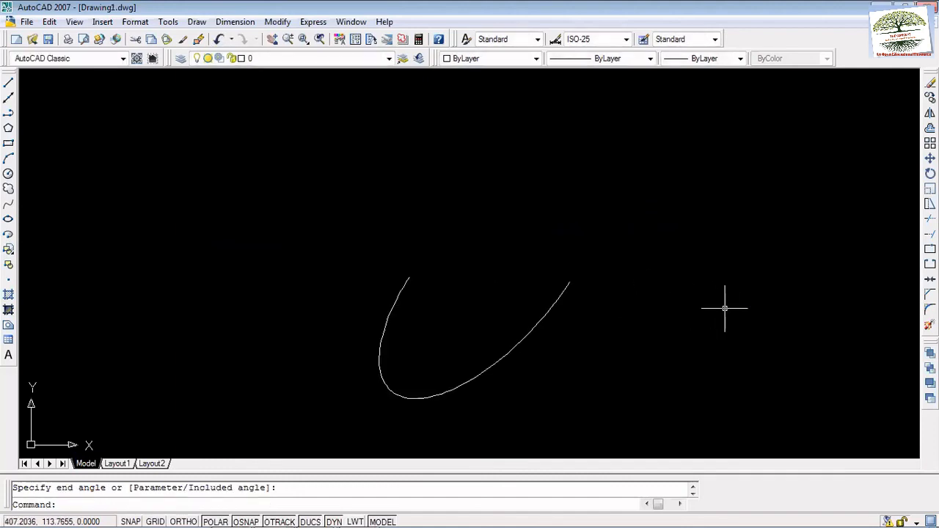
# Step: Draw a second elliptical arc above and to the left of the U-shaped one, arching over and sloping down to the right
pyautogui.click(8, 234)
pyautogui.click(147, 263)
pyautogui.click(188, 184)
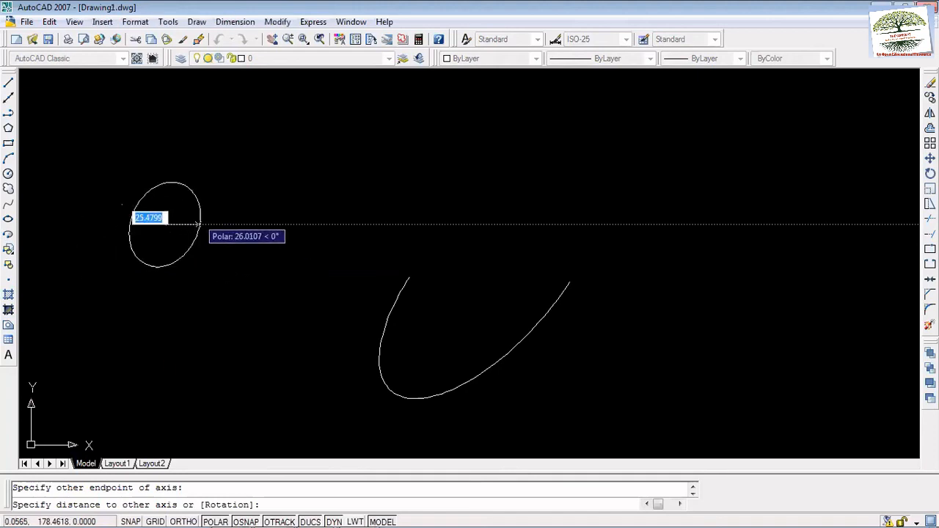
pyautogui.click(266, 218)
pyautogui.click(247, 266)
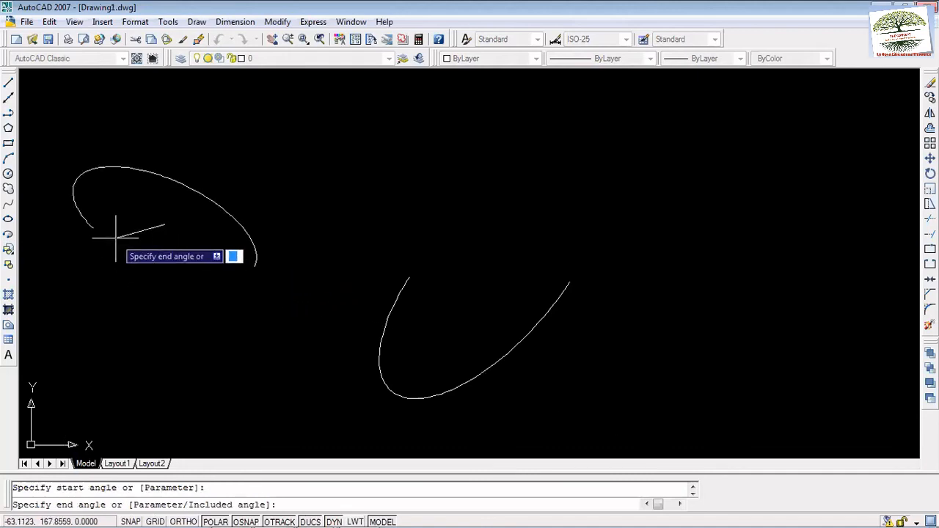
pyautogui.click(84, 194)
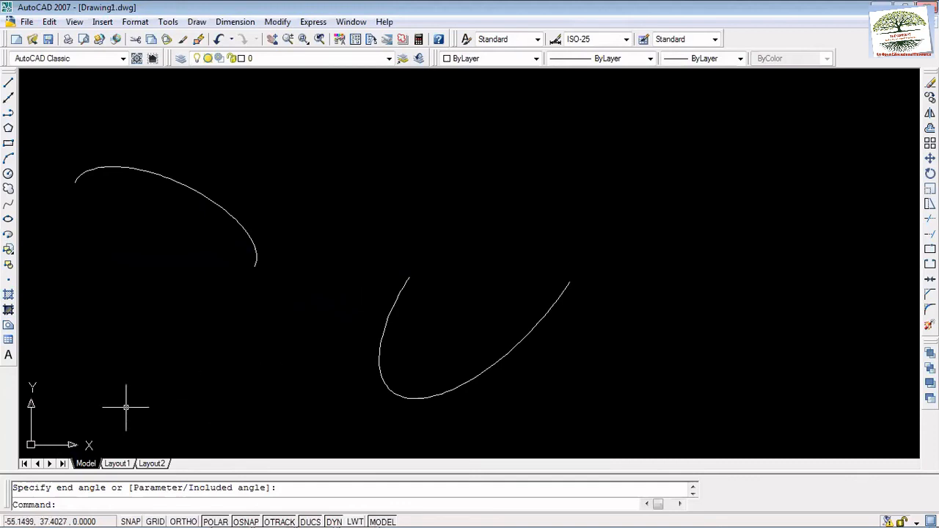
# Step: Draw two connected lines from the upper-left arc's left end down to a point below it and back up to its right end
pyautogui.click(8, 82)
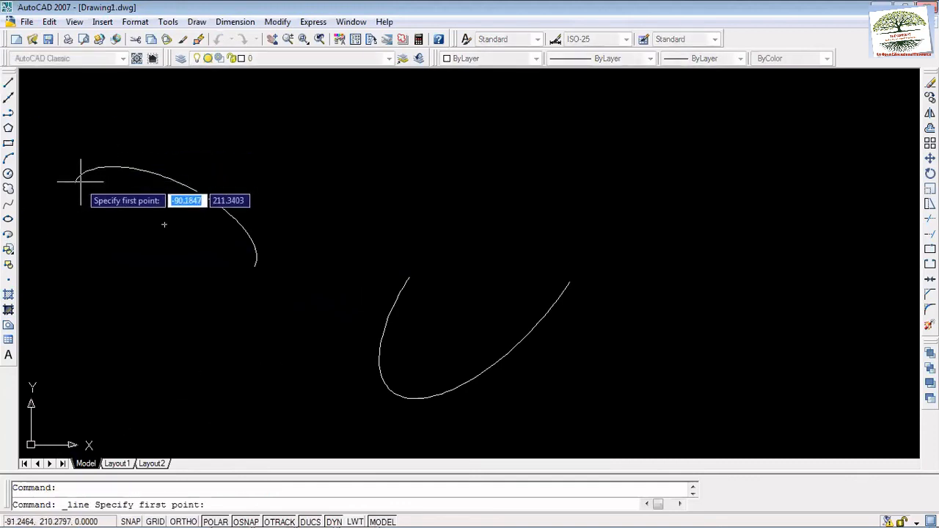
pyautogui.click(76, 179)
pyautogui.click(106, 347)
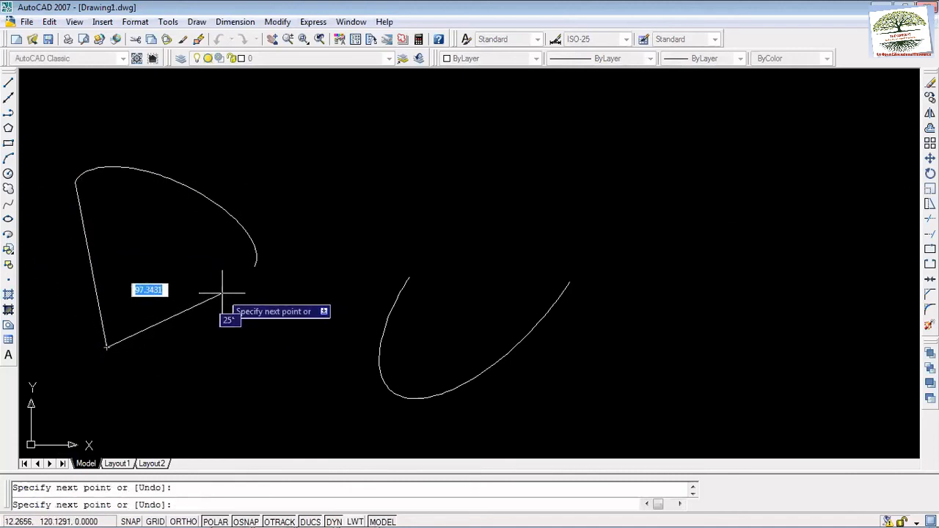
pyautogui.click(255, 267)
pyautogui.press('Escape')
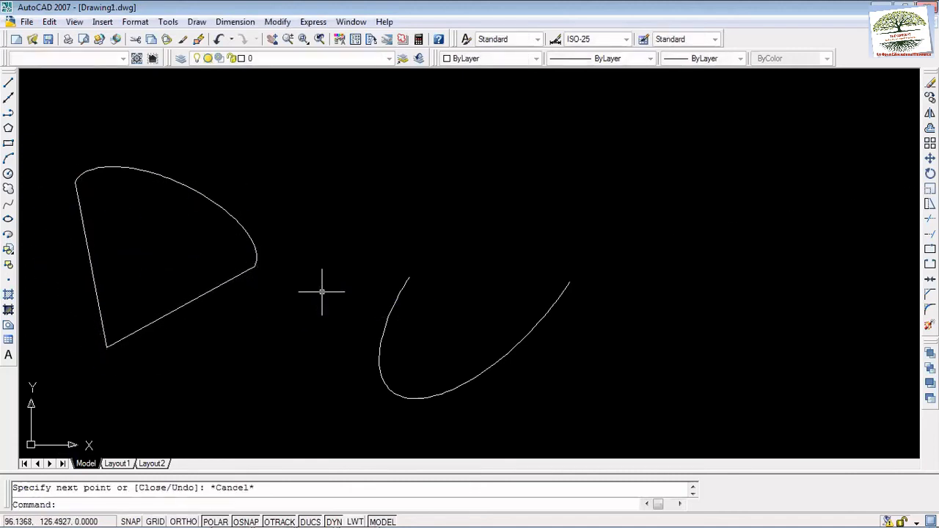
# Step: Stretch the U-shaped elliptical arc by its left endpoint, shifting that end down and slightly right, and leave its midpoint in place
pyautogui.click(379, 342)
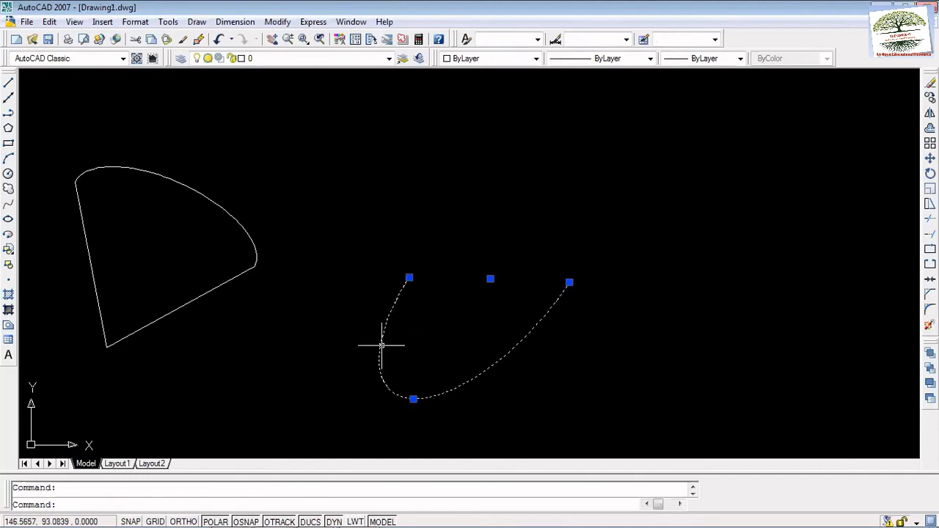
pyautogui.click(410, 285)
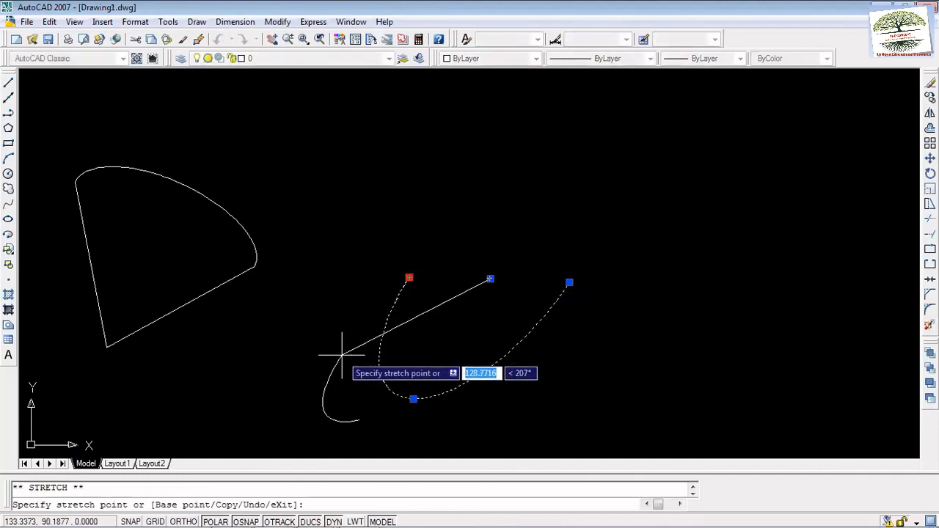
pyautogui.click(396, 332)
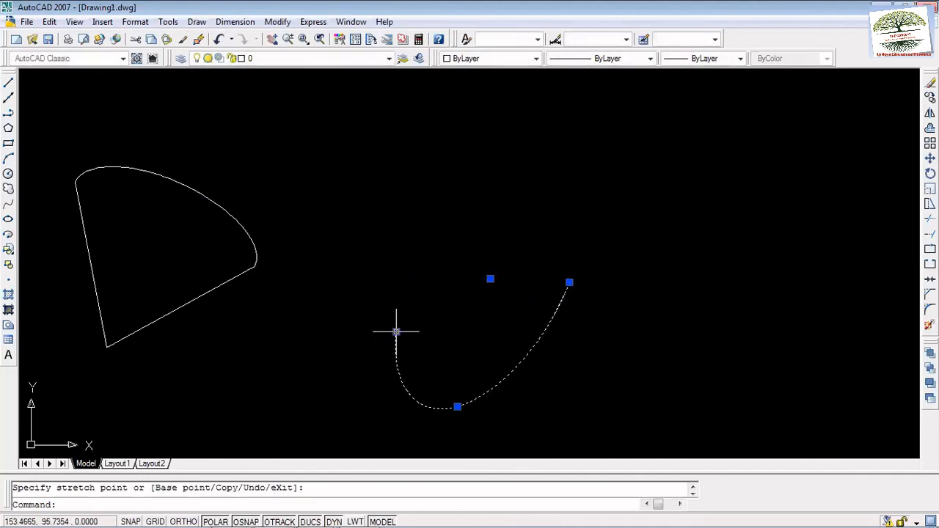
pyautogui.click(457, 406)
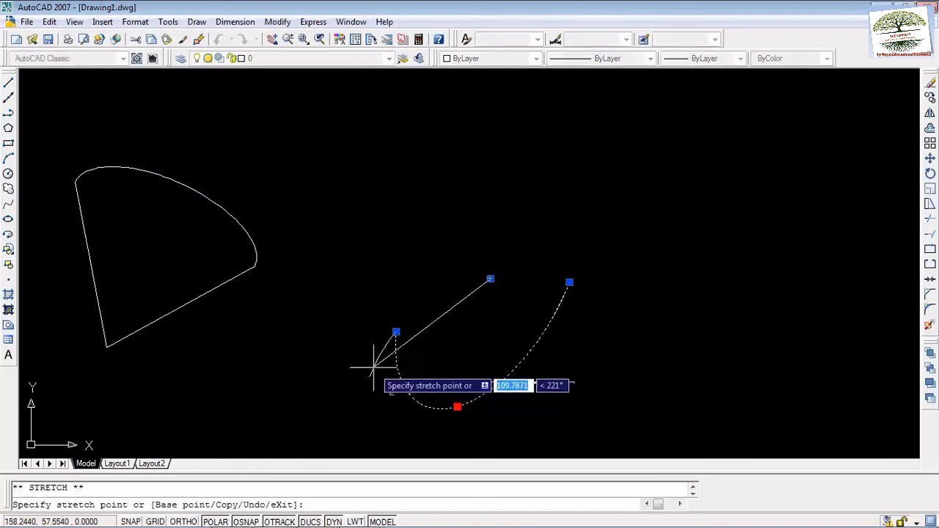
pyautogui.click(455, 407)
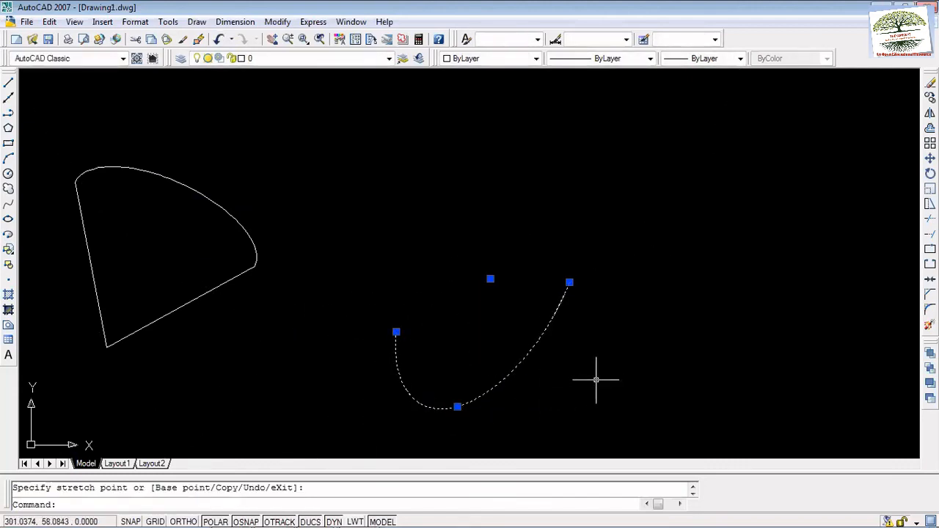
# Step: Move the U-shaped arc from its centre up and left so its left end meets the upper-left corner of the closed shape
pyautogui.write('move')
pyautogui.press('Return')
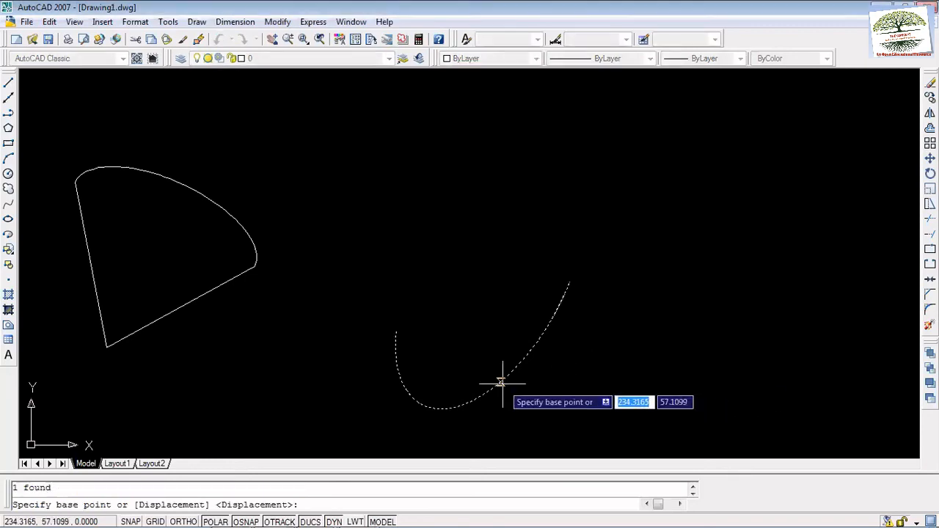
pyautogui.click(491, 278)
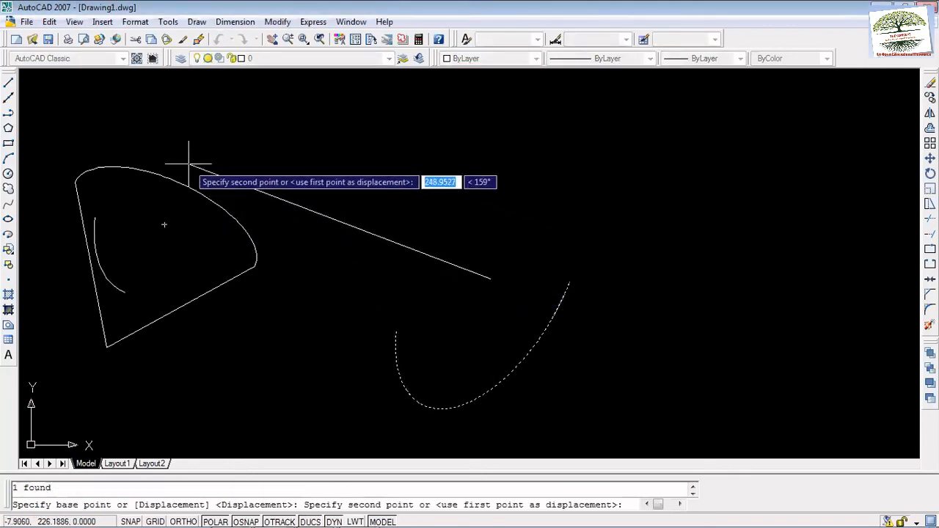
pyautogui.click(167, 133)
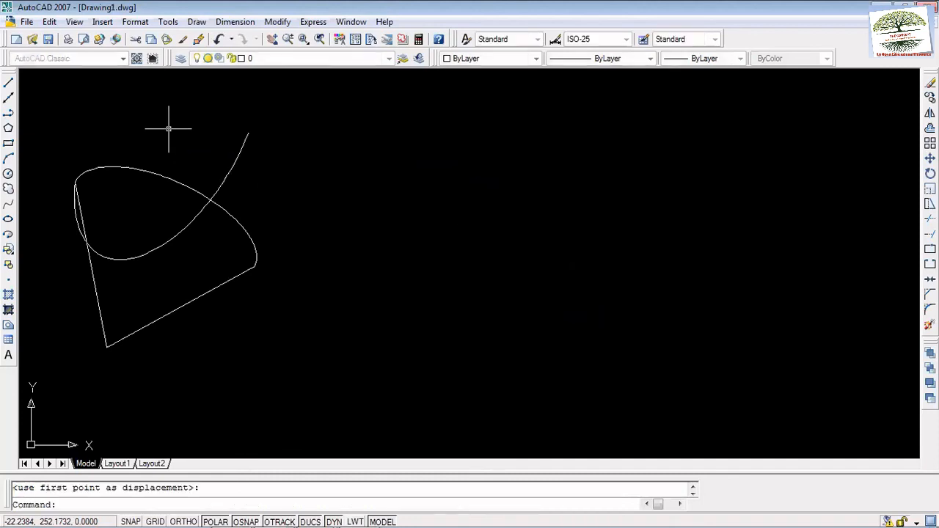
# Step: Stretch the moved arc's right end to the shape's right corner, raise its midpoint to flatten the curve, and clear the selection
pyautogui.click(245, 140)
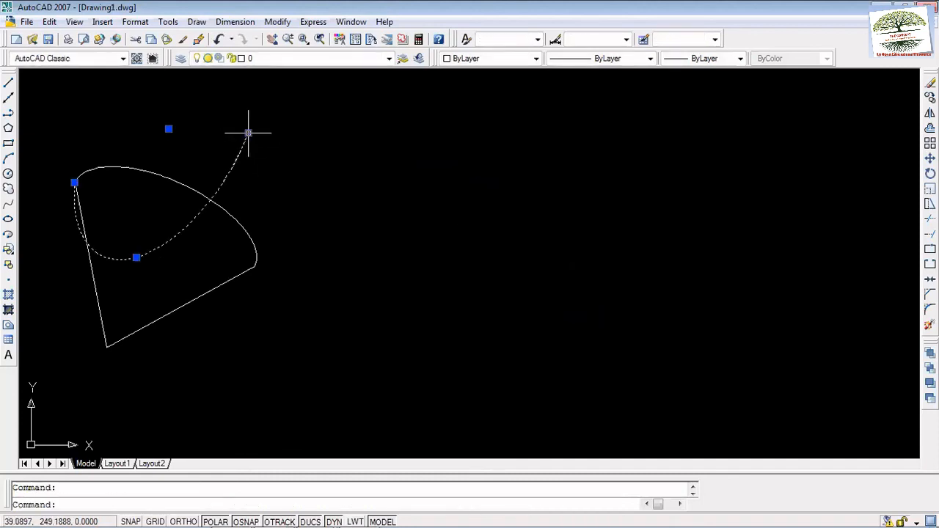
pyautogui.click(248, 132)
pyautogui.click(254, 267)
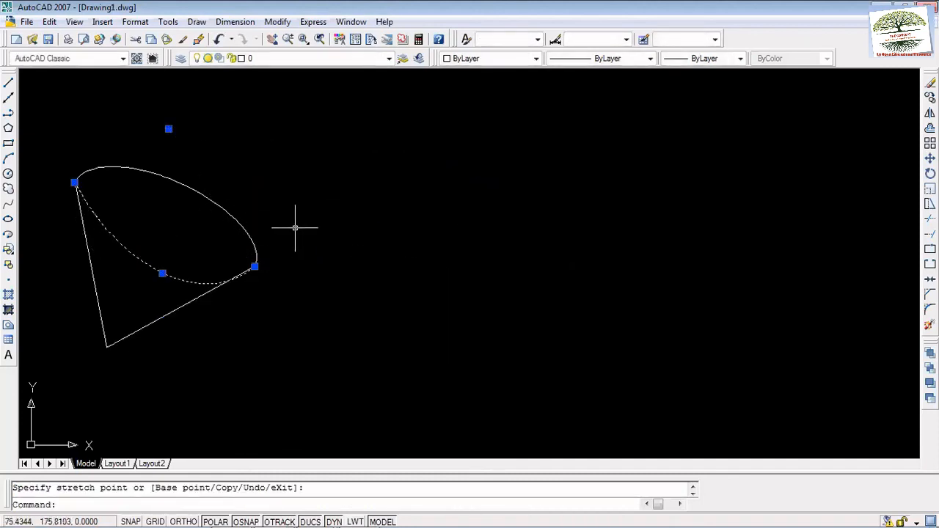
pyautogui.click(162, 272)
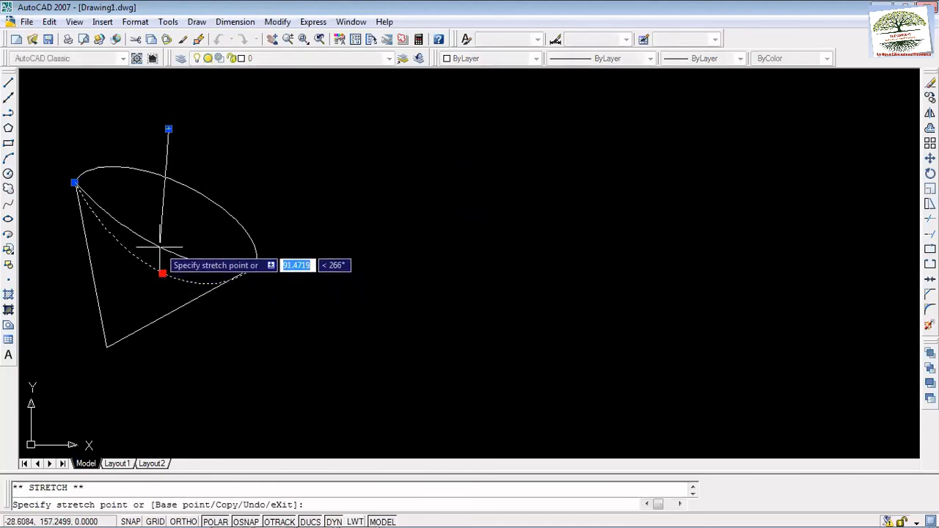
pyautogui.click(164, 246)
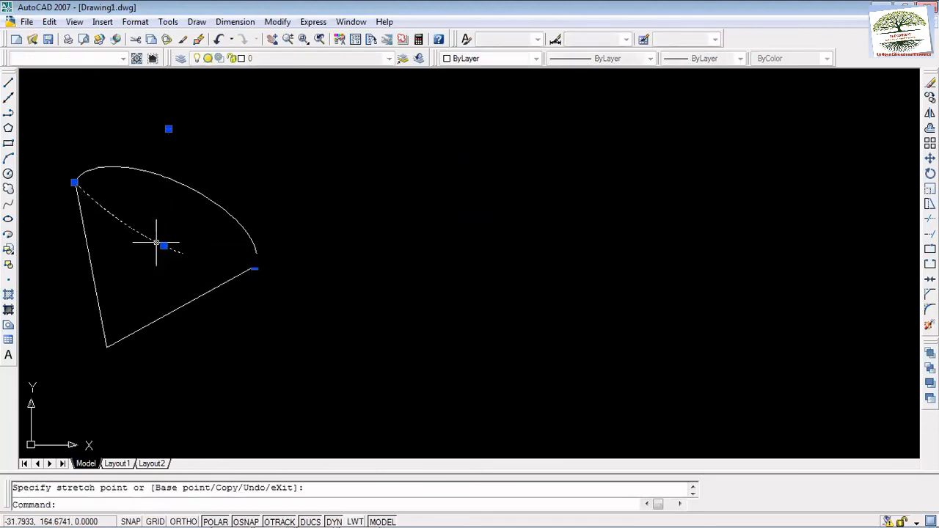
pyautogui.click(368, 247)
pyautogui.click(356, 279)
pyautogui.click(368, 300)
pyautogui.click(379, 305)
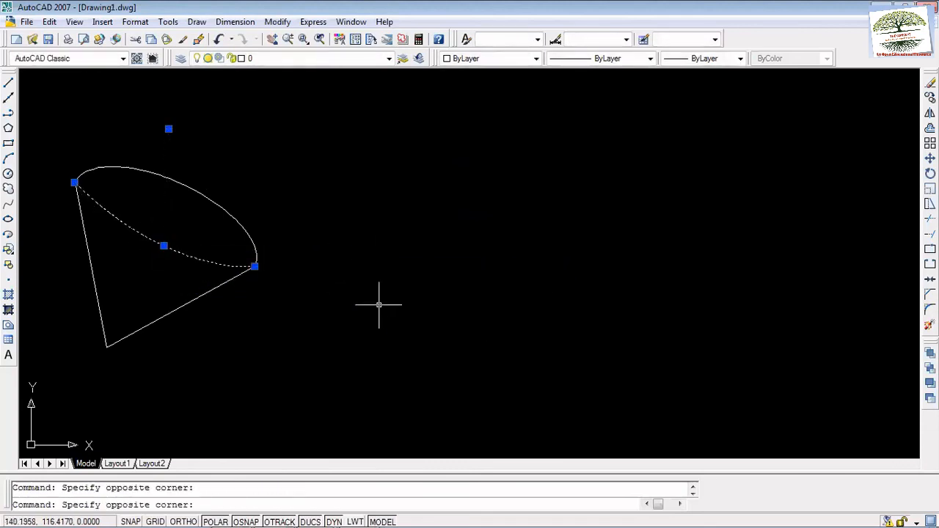
pyautogui.press('Escape')
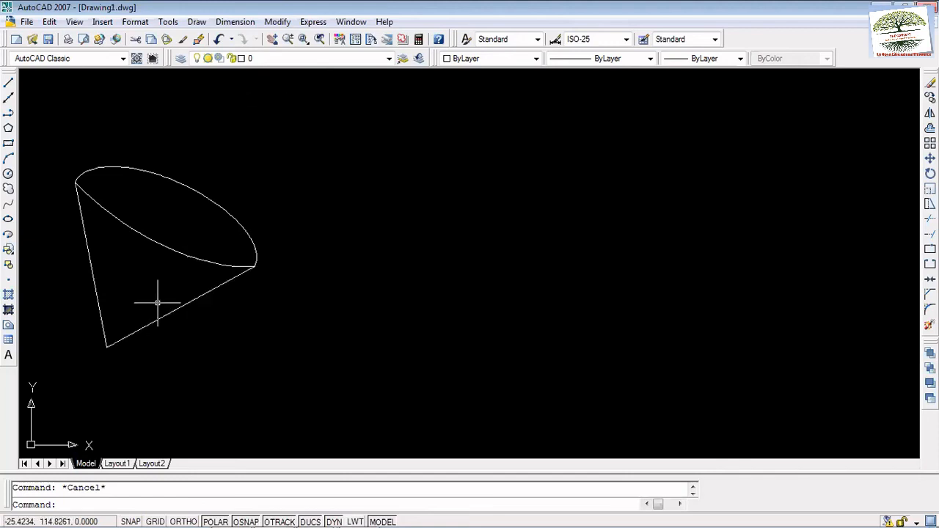
# Step: Hatch the area between the two arcs with the predefined ANSI31 pattern at angle 0 and scale 1
pyautogui.click(8, 295)
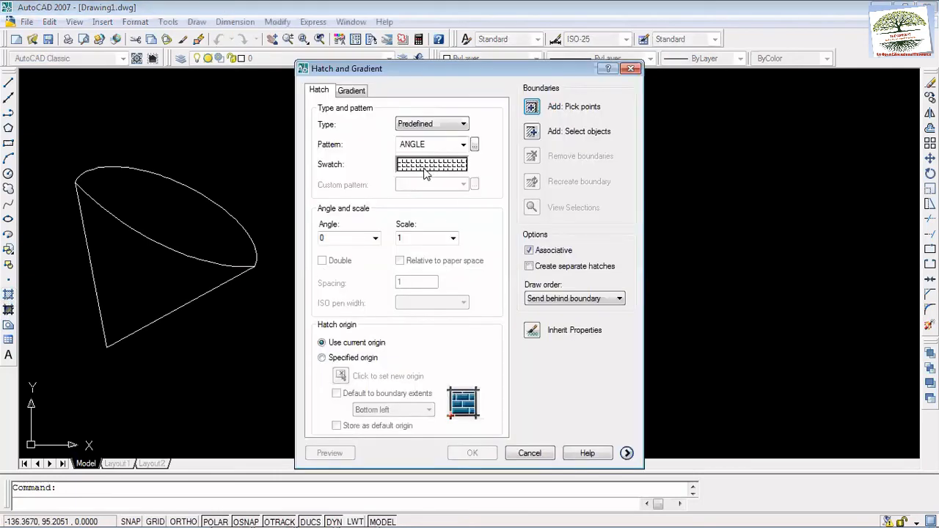
pyautogui.click(463, 145)
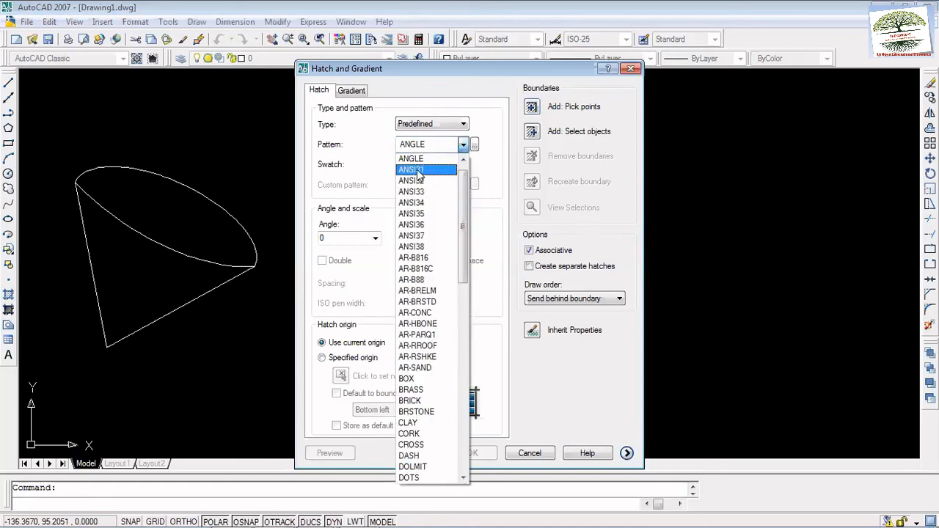
pyautogui.click(418, 171)
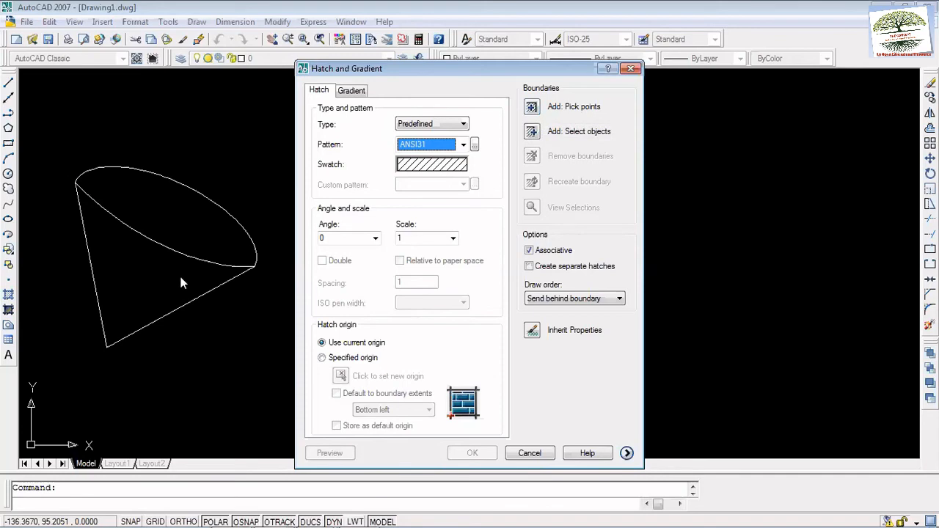
pyautogui.click(531, 106)
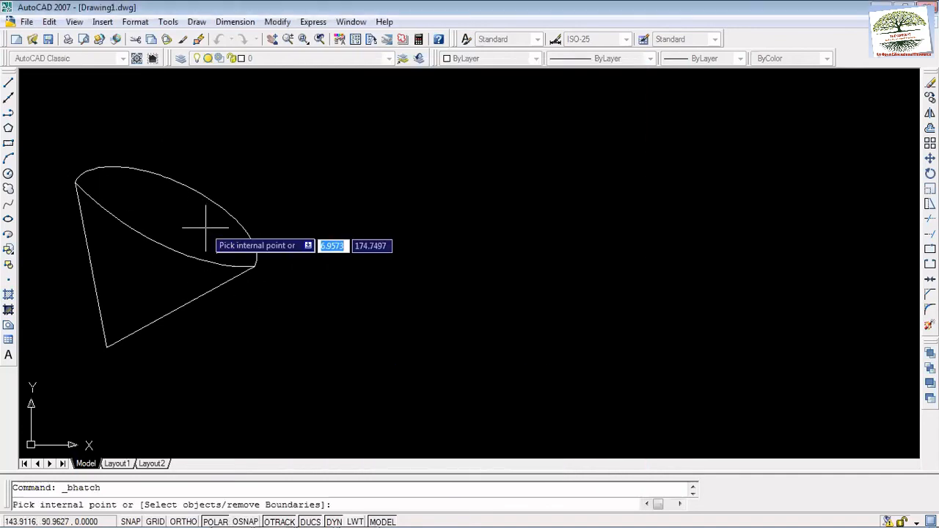
pyautogui.click(183, 217)
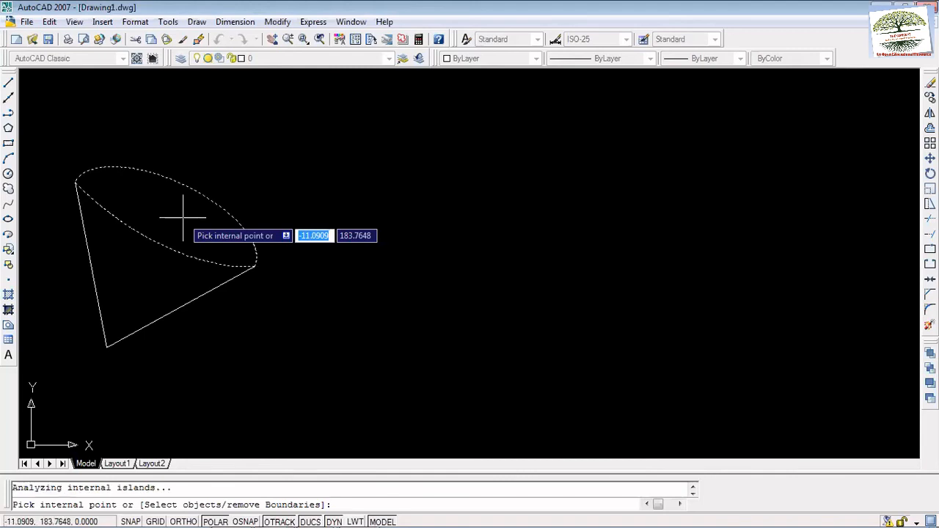
pyautogui.press('Return')
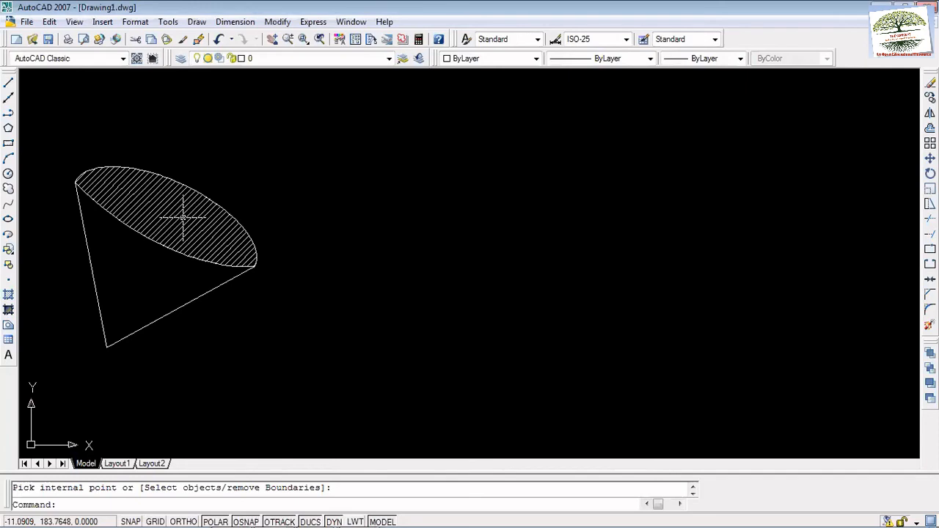
# Step: Set up a two-colour gradient fill with red 246,9,56 as the first colour and the spherical pattern with a light centre
pyautogui.click(10, 311)
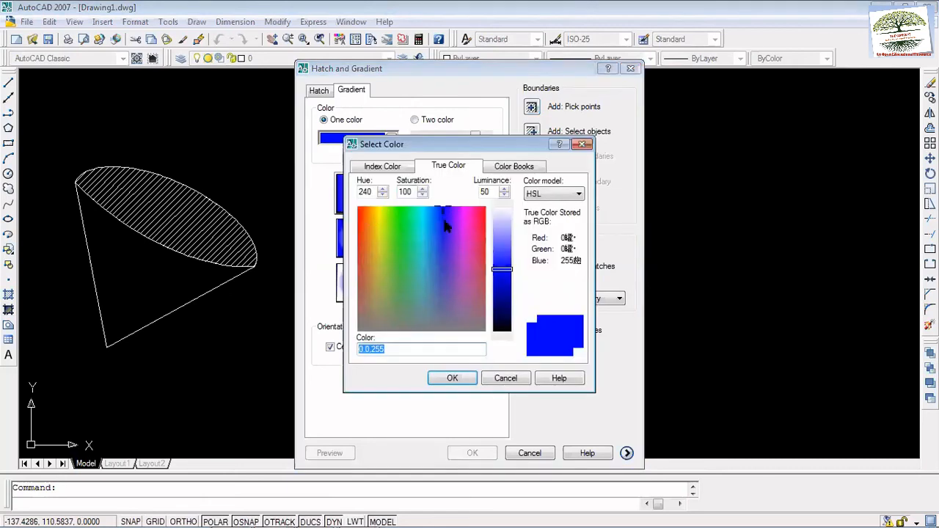
pyautogui.click(479, 230)
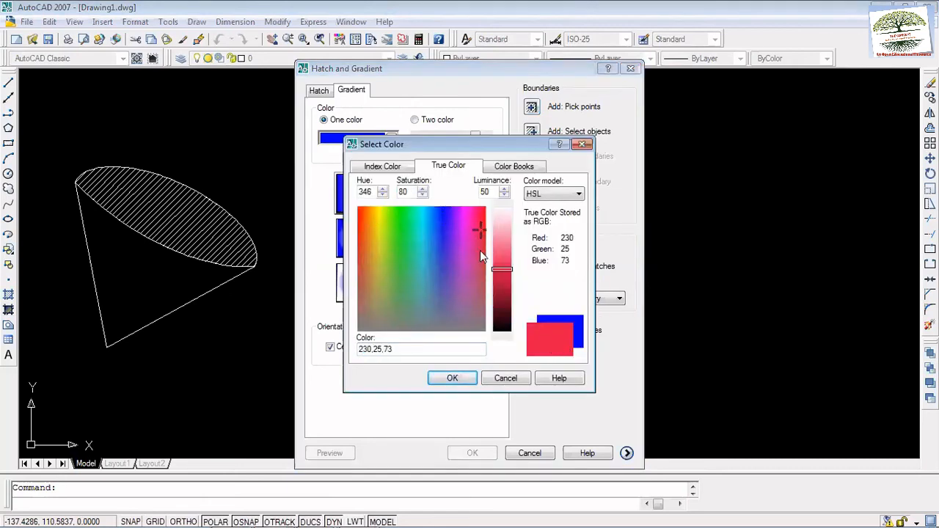
pyautogui.click(481, 213)
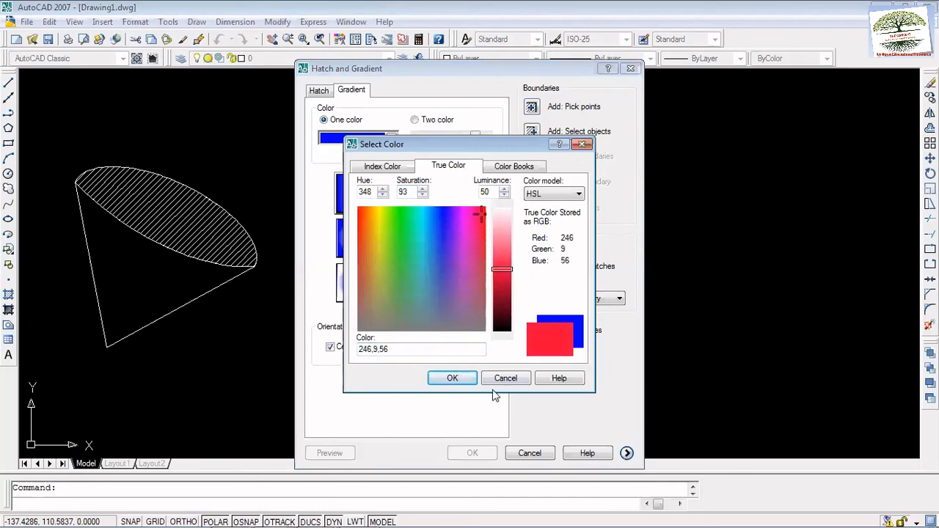
pyautogui.click(452, 378)
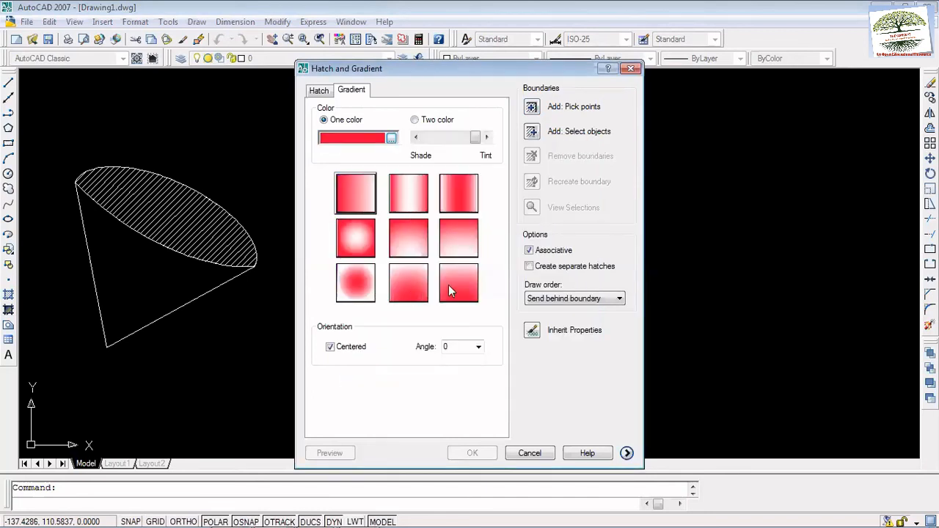
pyautogui.click(416, 121)
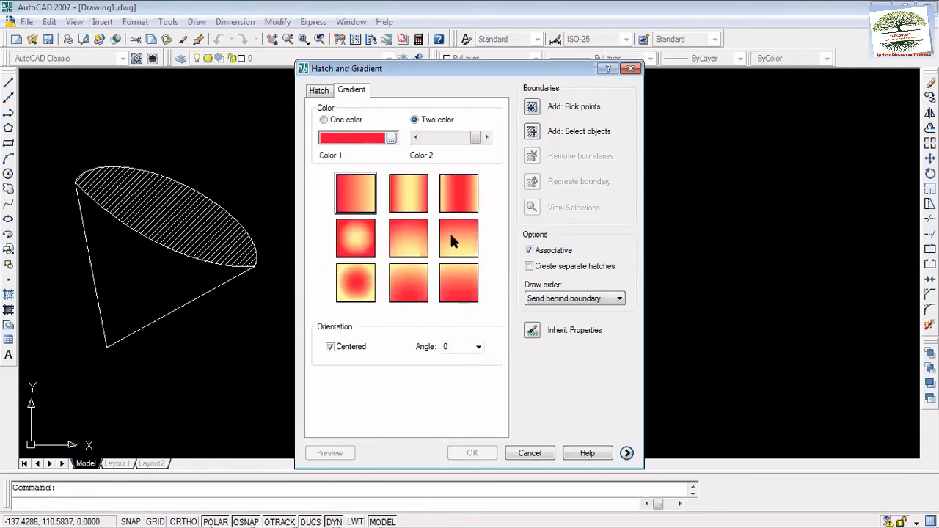
pyautogui.click(351, 242)
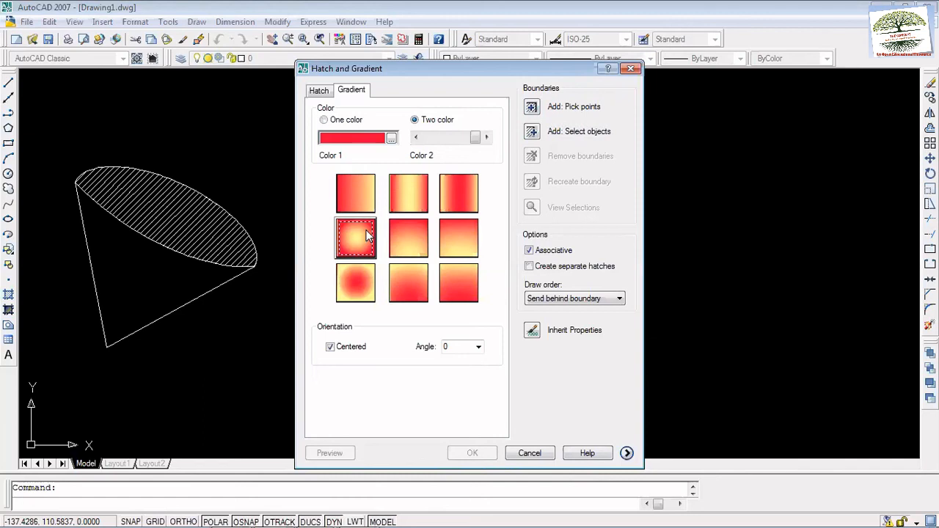
# Step: Try to fill the region below the hatched area with the gradient by picking an internal point, and undo the fill
pyautogui.click(532, 108)
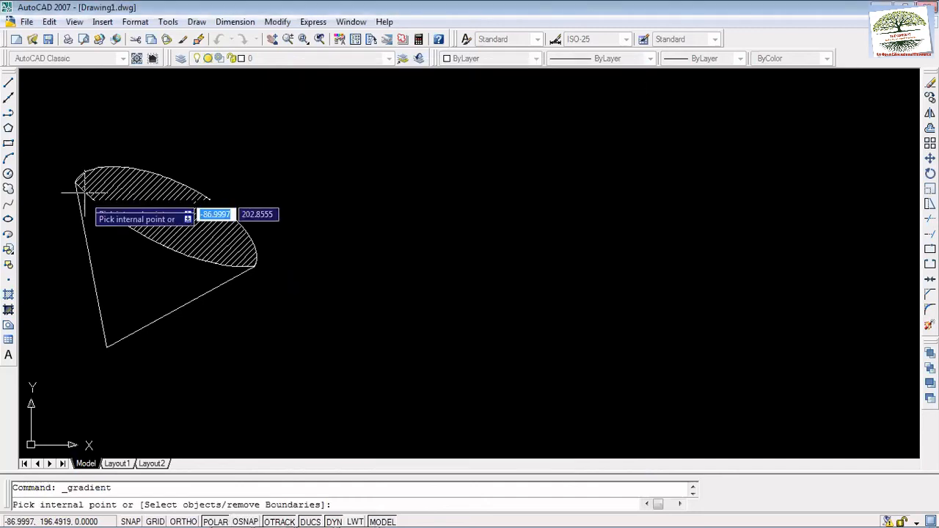
pyautogui.click(133, 259)
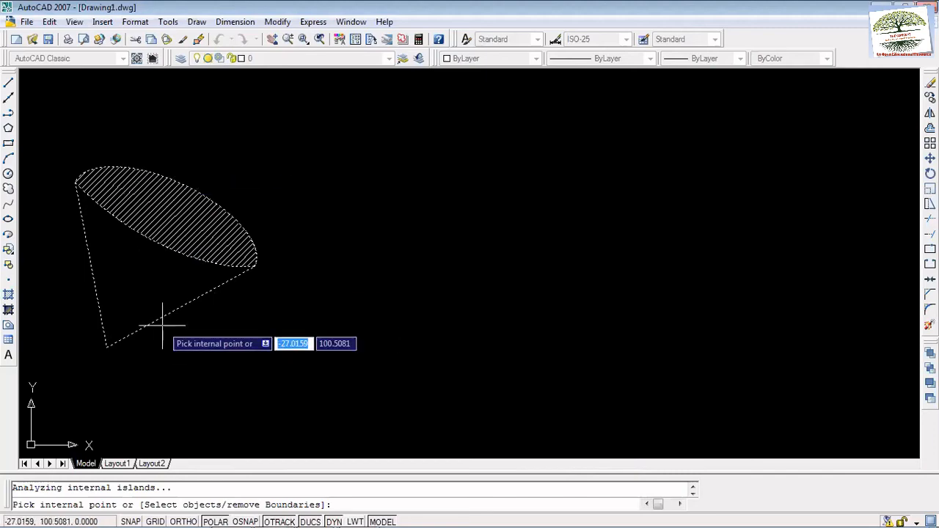
pyautogui.press('Return')
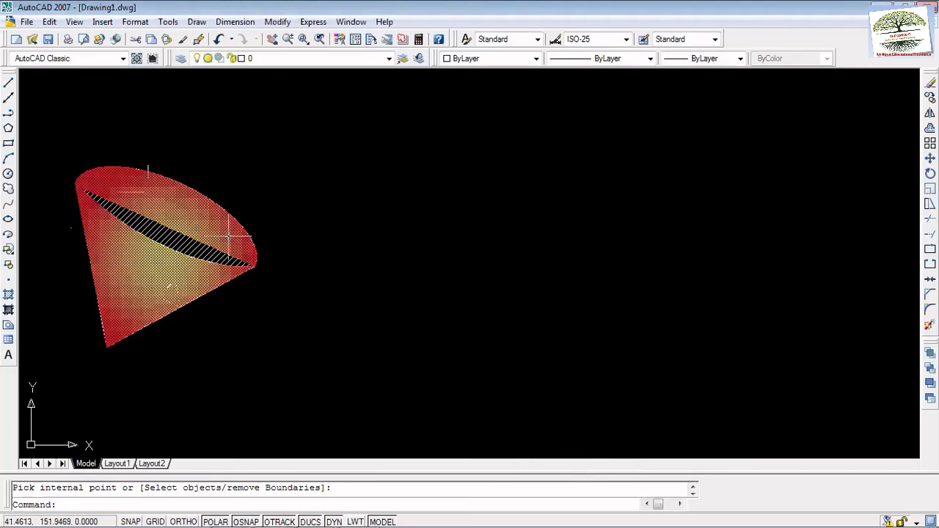
pyautogui.hotkey('ctrl', 'z')
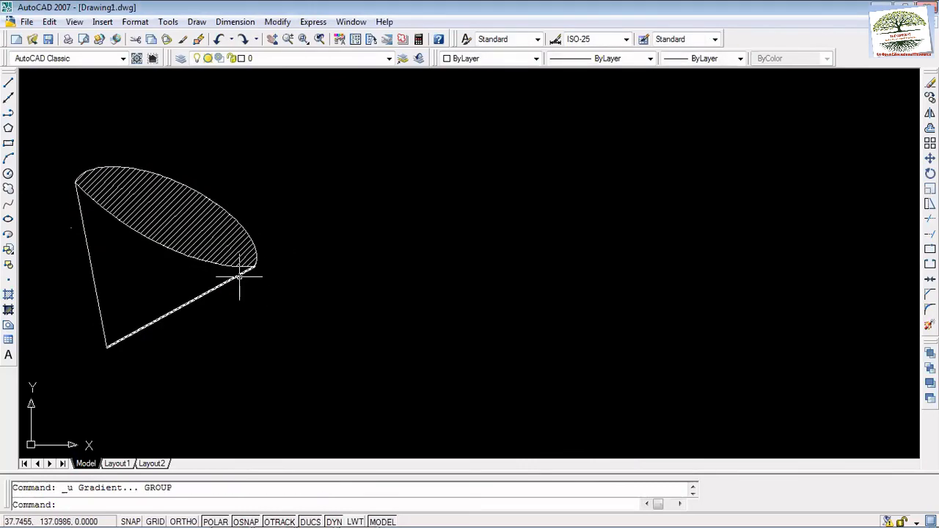
# Step: Examine the shape's right and left corners for gaps between the lower arc and the adjoining line and upper arc
pyautogui.scroll(4, 250, 268)
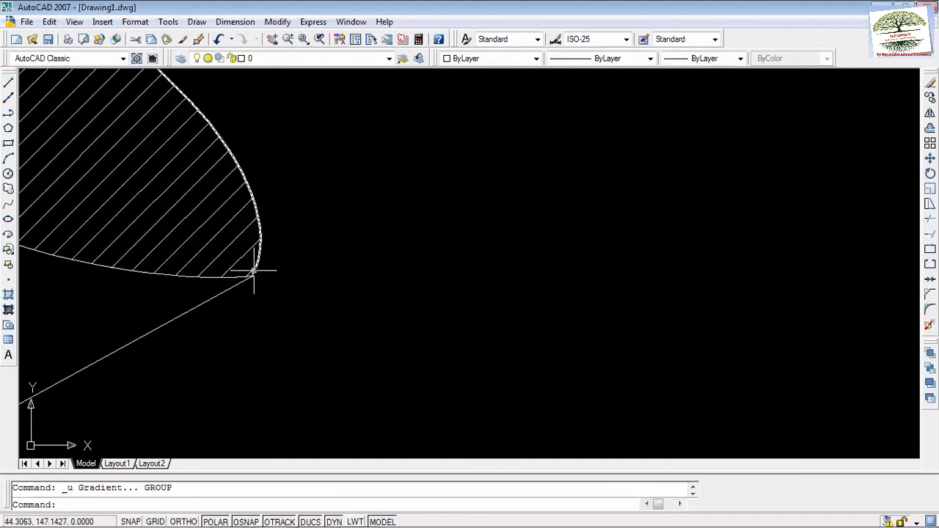
pyautogui.scroll(4, 253, 267)
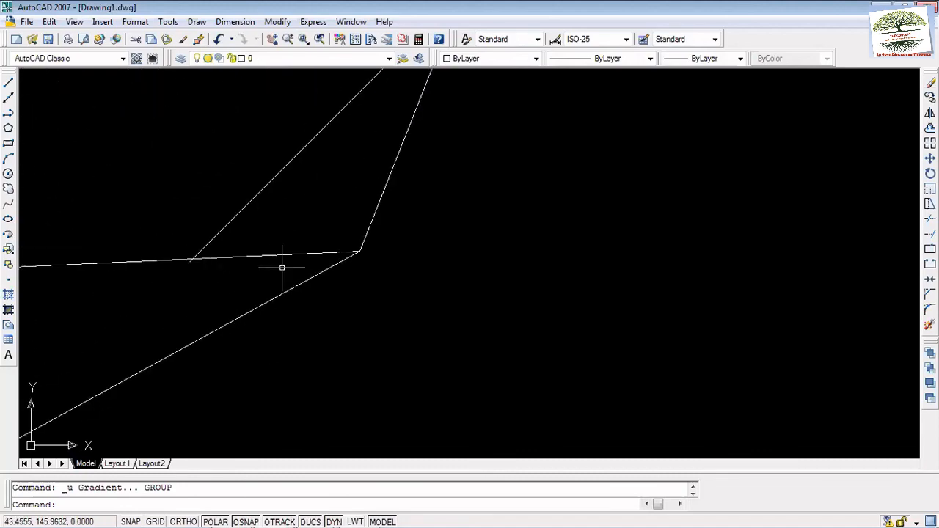
pyautogui.moveTo(713, 227)
pyautogui.mouseDown(button='middle')
pyautogui.moveTo(663, 260)
pyautogui.moveTo(624, 192)
pyautogui.moveTo(620, 203)
pyautogui.moveTo(684, 204)
pyautogui.mouseUp(button='middle')
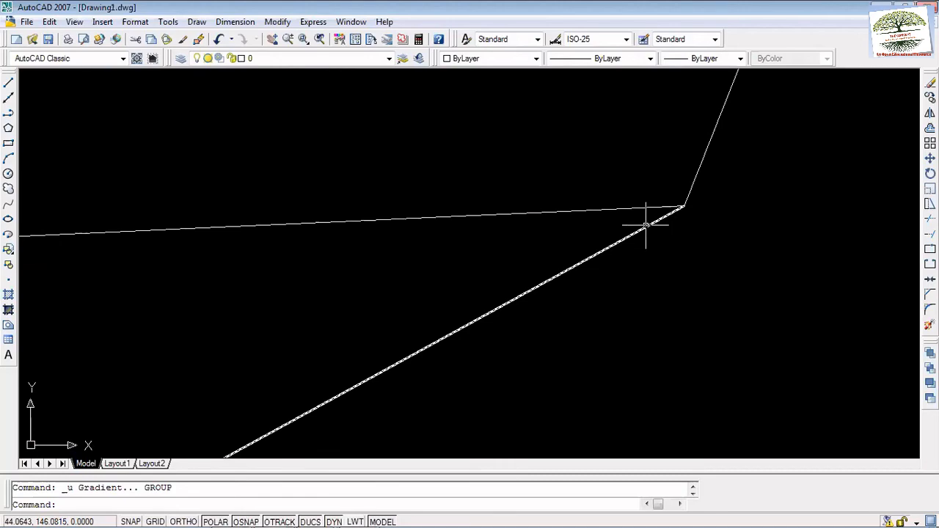
pyautogui.scroll(-5, 630, 248)
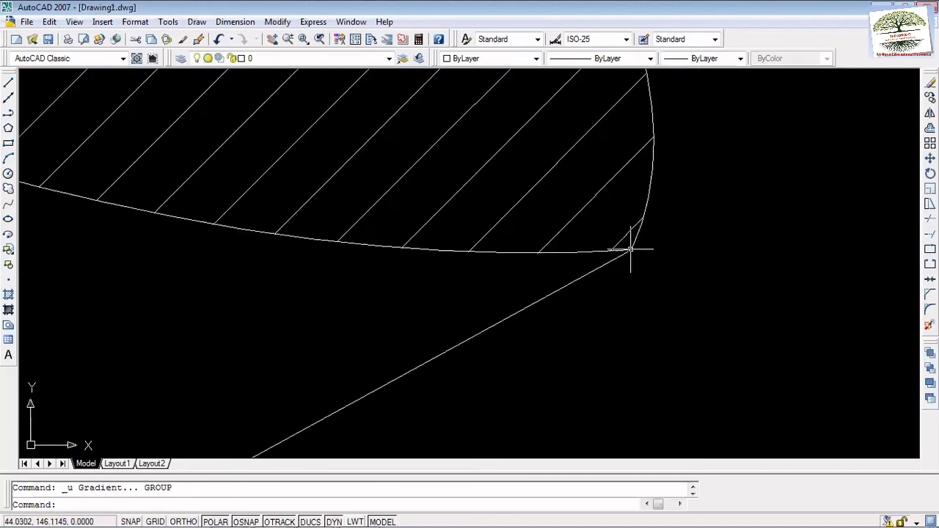
pyautogui.scroll(6, 503, 189)
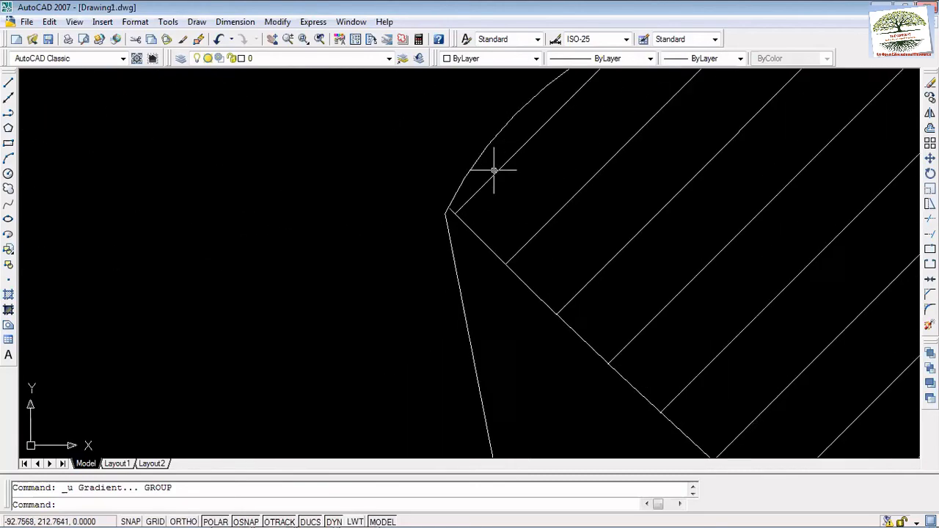
pyautogui.scroll(3, 415, 233)
pyautogui.scroll(-4, 413, 232)
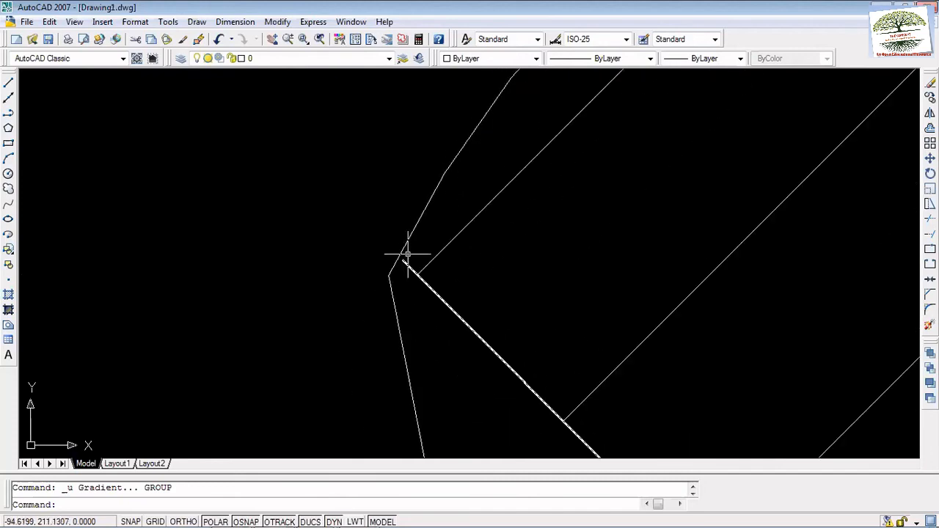
pyautogui.scroll(2, 407, 255)
pyautogui.scroll(3, 398, 257)
pyautogui.scroll(-2, 398, 256)
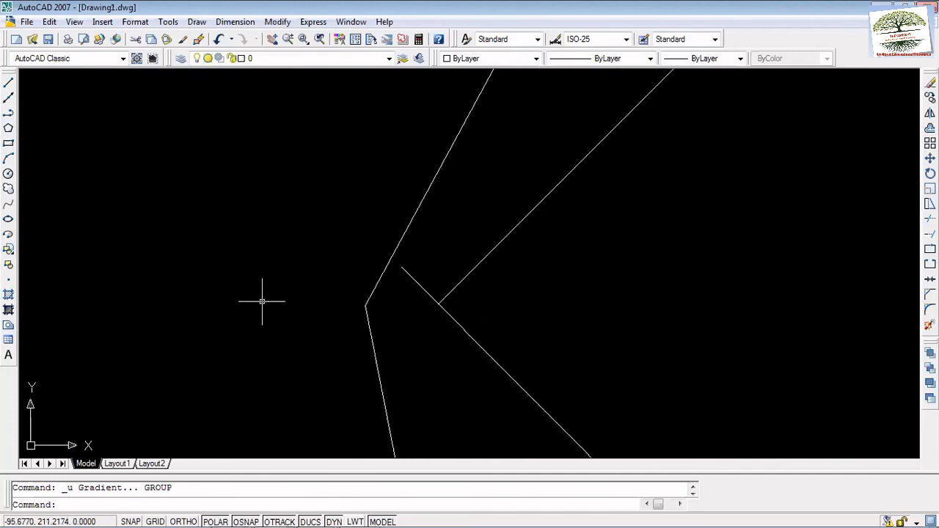
# Step: Stretch the lower arc's left end onto the corner where the upper arc meets the straight line, and clear the selection
pyautogui.click(284, 180)
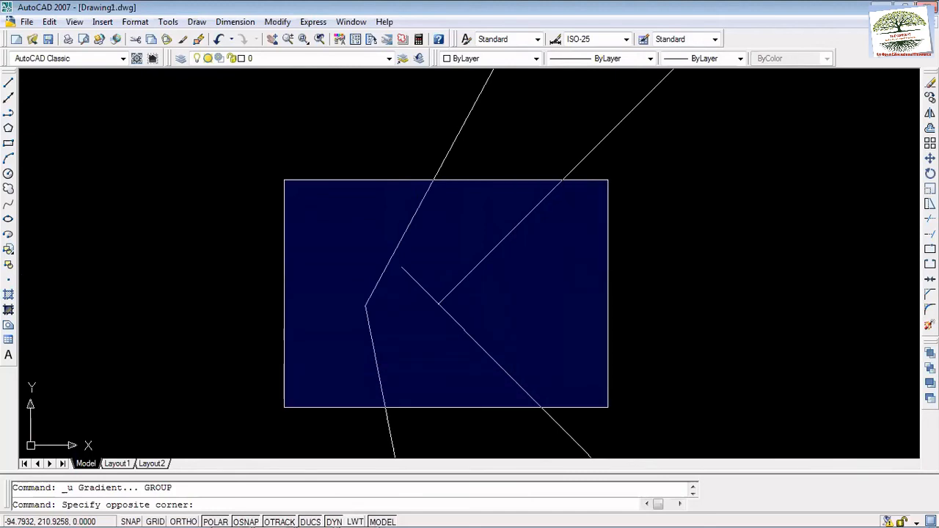
pyautogui.click(608, 406)
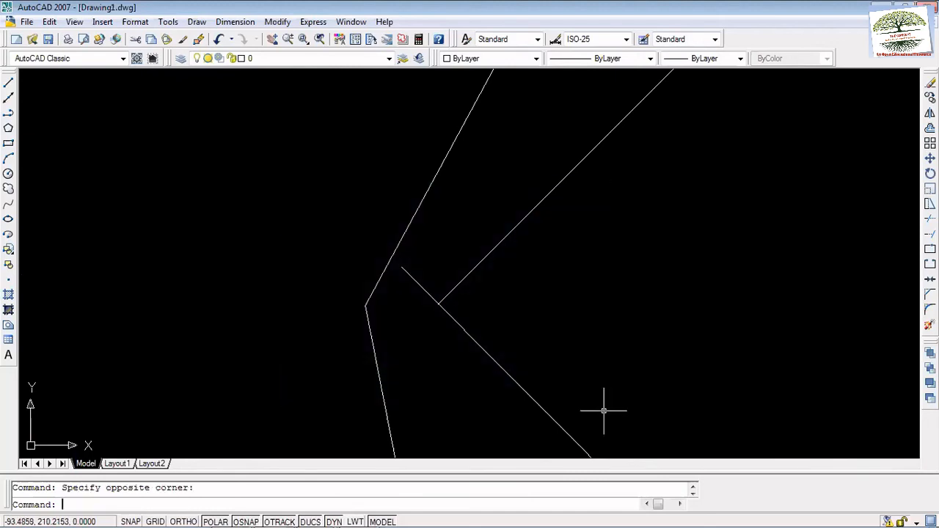
pyautogui.write('zoom')
pyautogui.press('Return')
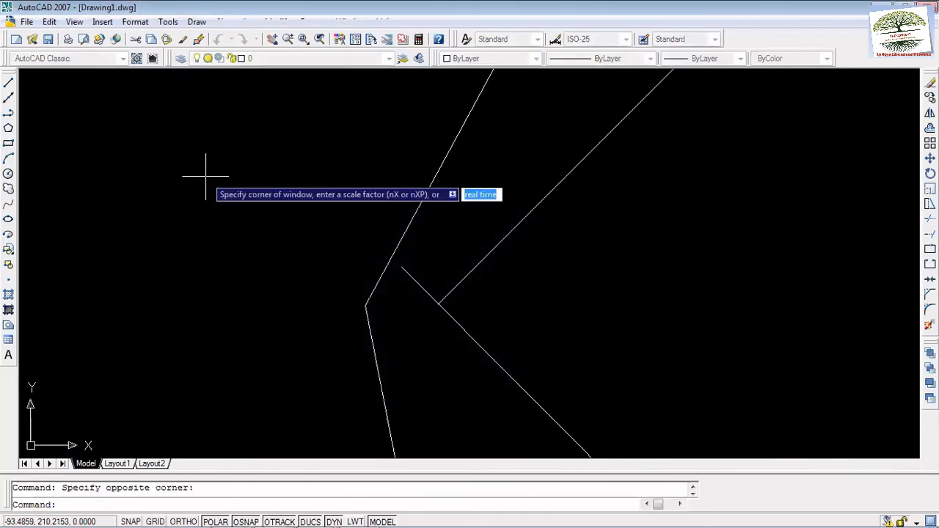
pyautogui.click(207, 177)
pyautogui.click(592, 405)
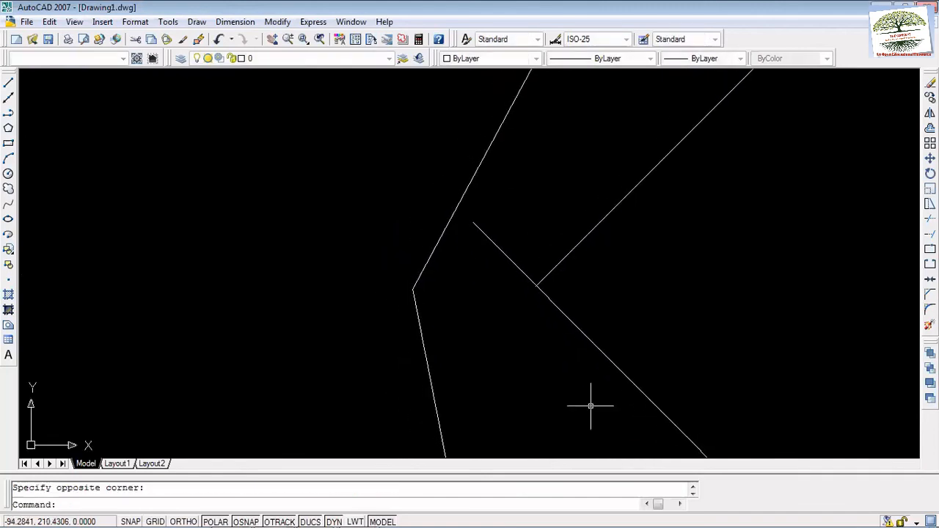
pyautogui.click(493, 244)
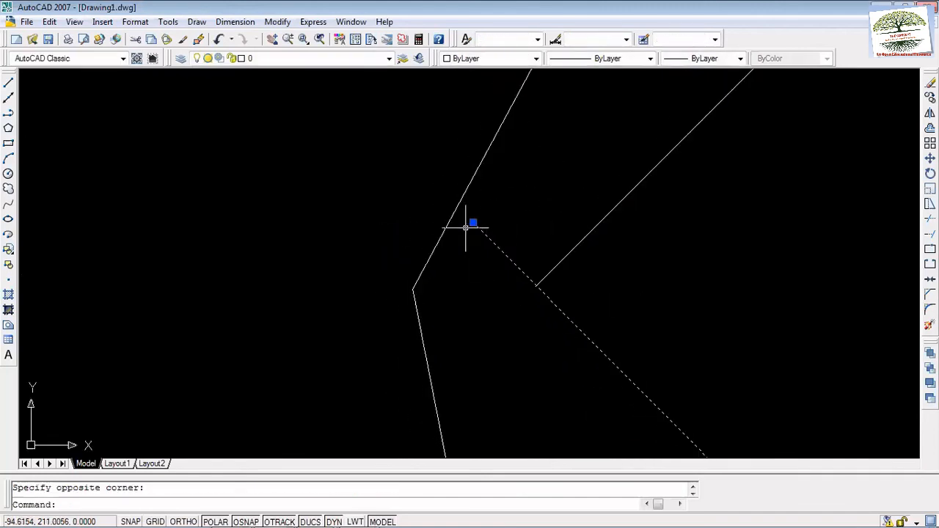
pyautogui.click(473, 222)
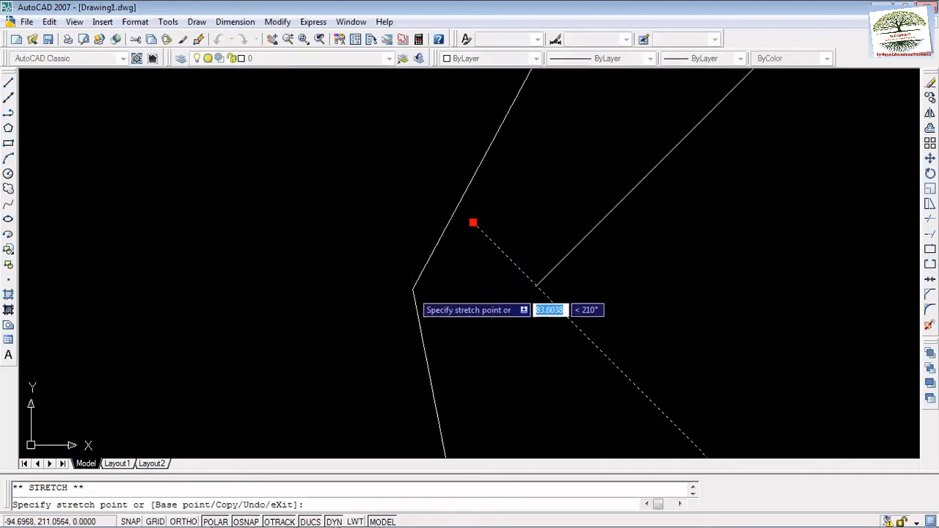
pyautogui.click(439, 285)
pyautogui.scroll(-1, 484, 276)
pyautogui.press('Escape')
pyautogui.scroll(-8, 484, 276)
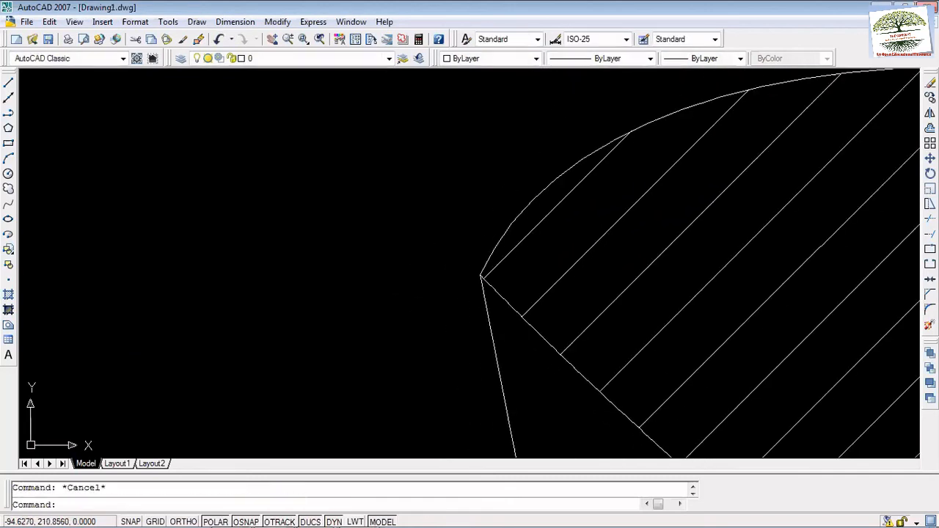
# Step: Fill the closed region below the hatched area with the two-colour red and yellow gradient, using the spherical pattern with a light centre
pyautogui.scroll(-5, 446, 279)
pyautogui.scroll(5, 625, 331)
pyautogui.scroll(3, 419, 251)
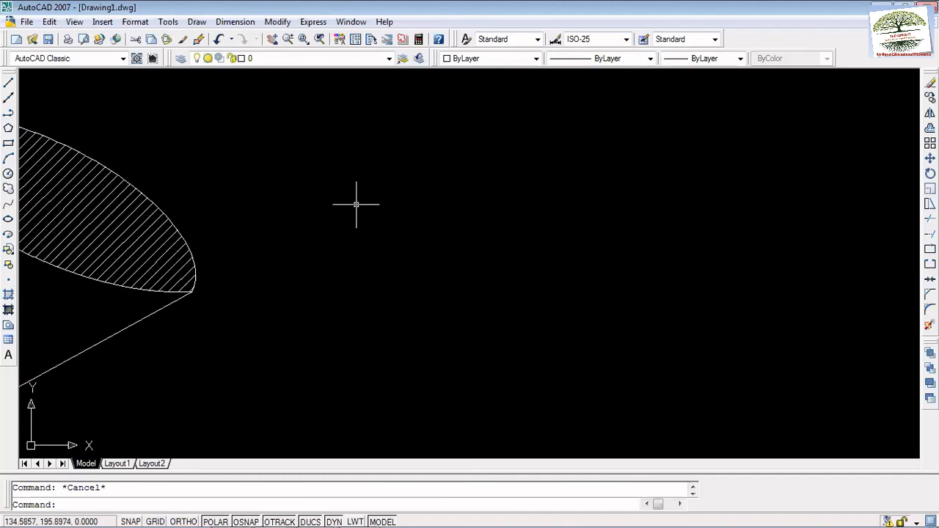
pyautogui.rightClick(411, 181)
pyautogui.moveTo(513, 204)
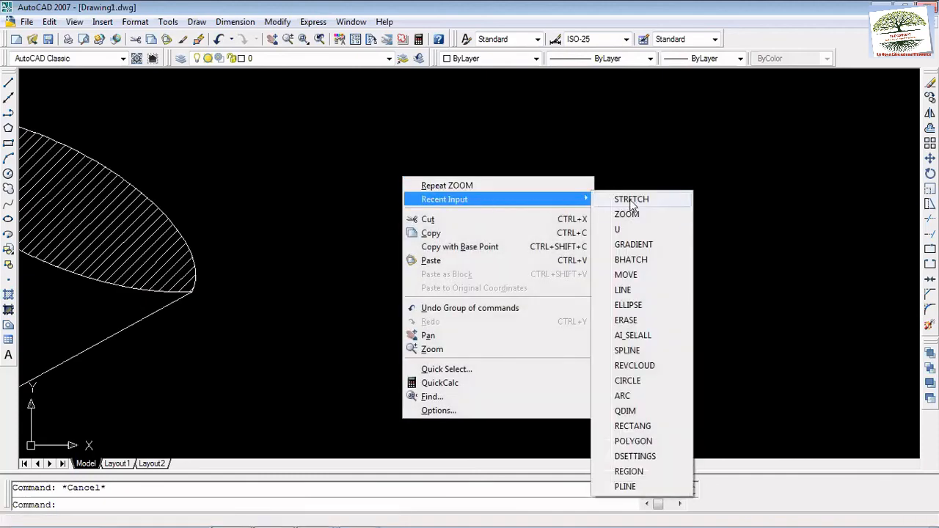
pyautogui.click(633, 246)
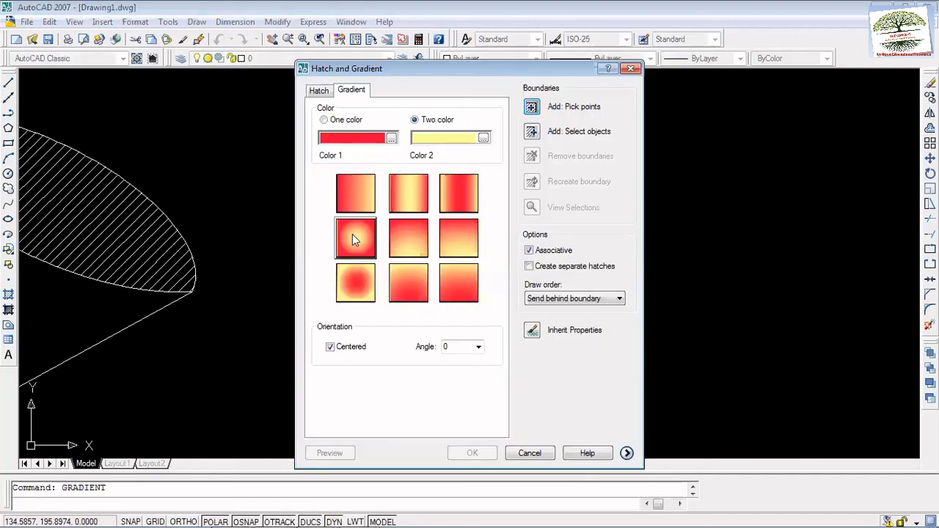
pyautogui.click(354, 237)
pyautogui.click(533, 107)
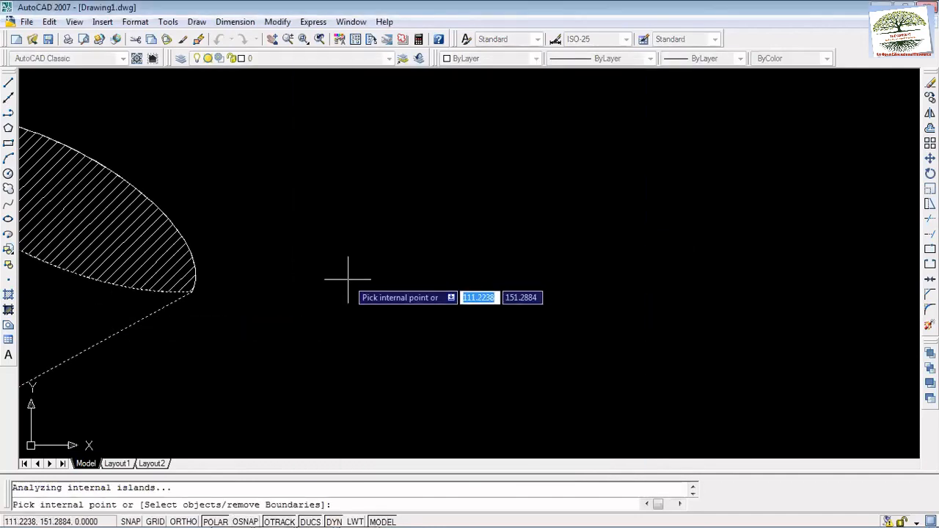
pyautogui.press('Return')
pyautogui.press('Return')
pyautogui.scroll(-4, 343, 270)
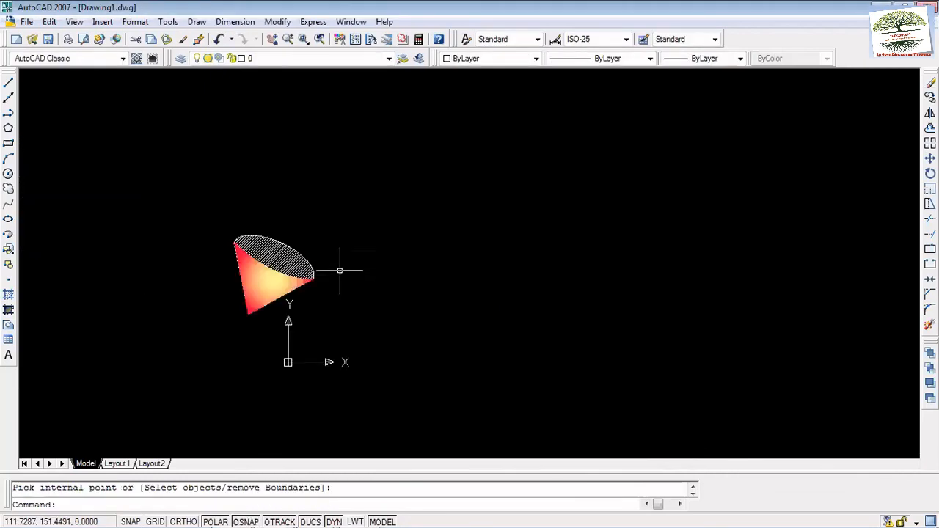
pyautogui.scroll(2, 261, 285)
pyautogui.scroll(1, 244, 240)
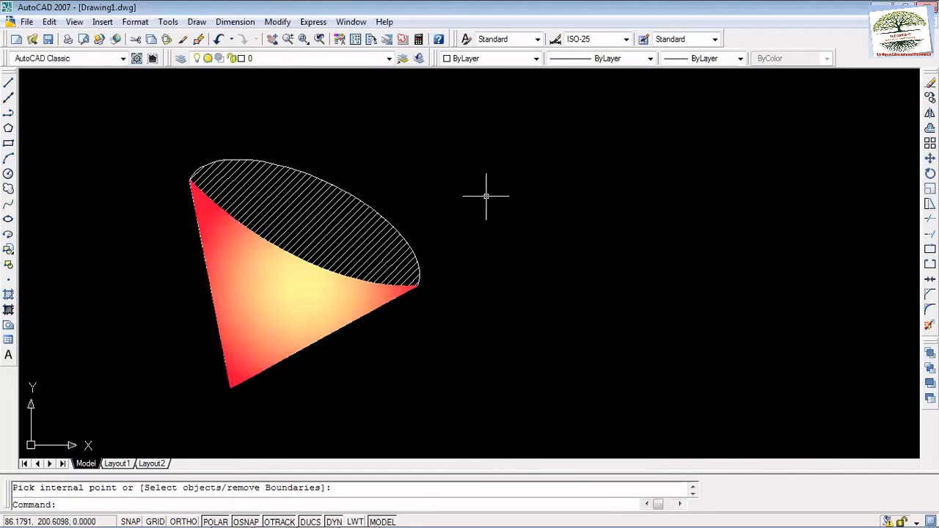
# Step: Insert a Standard table by insertion point with 5 columns 63.5 wide and 1 data row beside the cone, and undo it
pyautogui.click(9, 342)
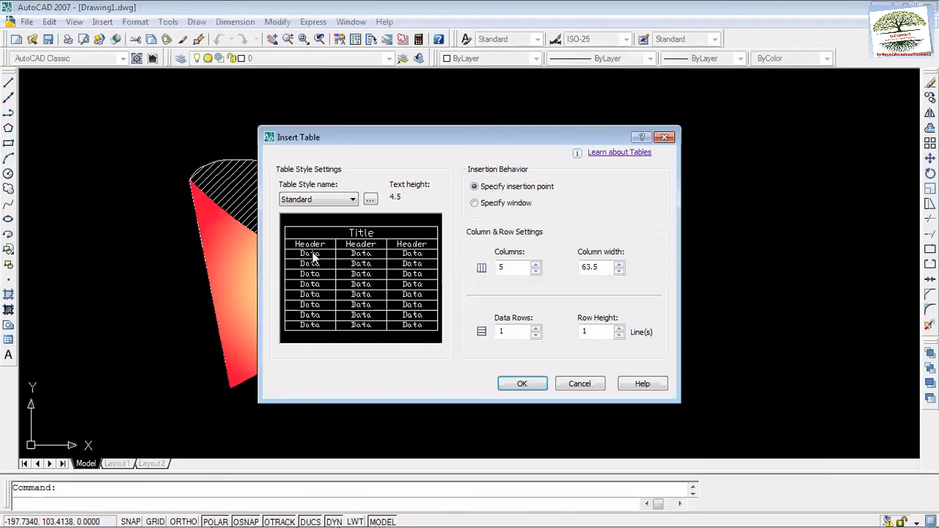
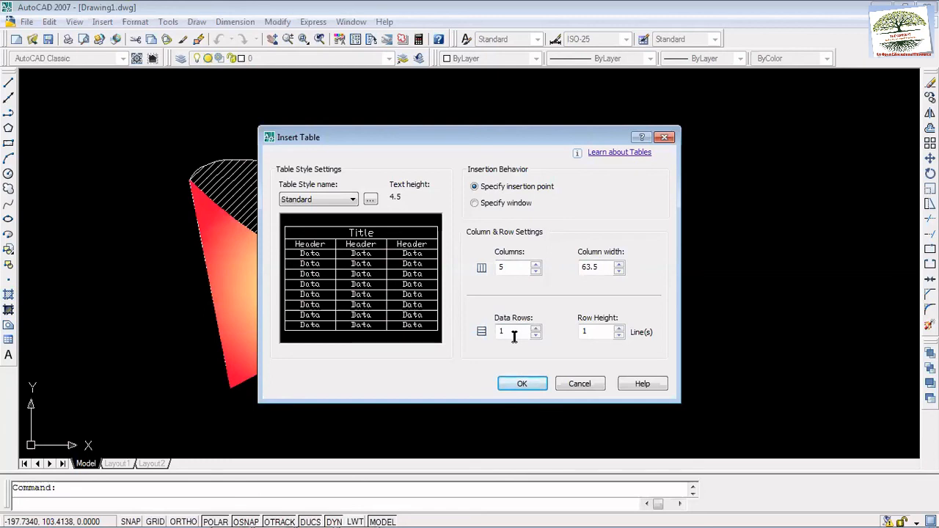
pyautogui.click(521, 385)
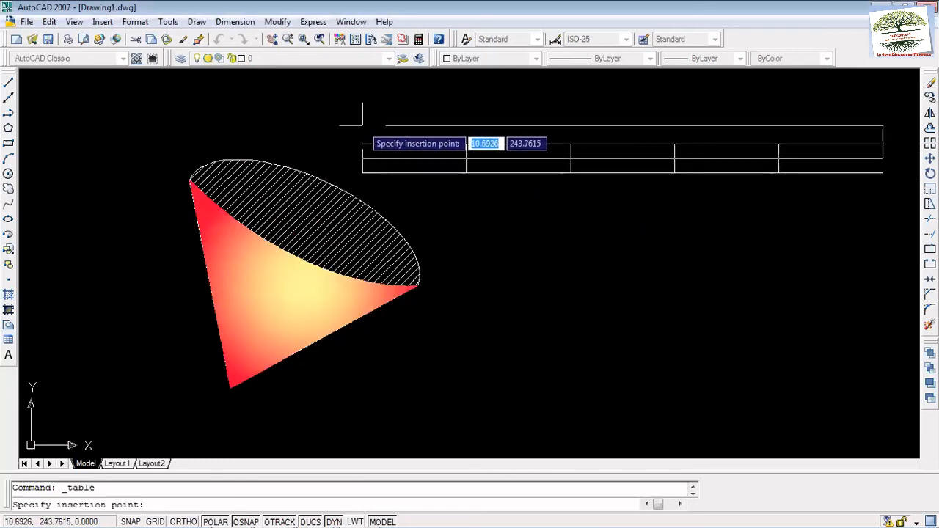
pyautogui.click(363, 126)
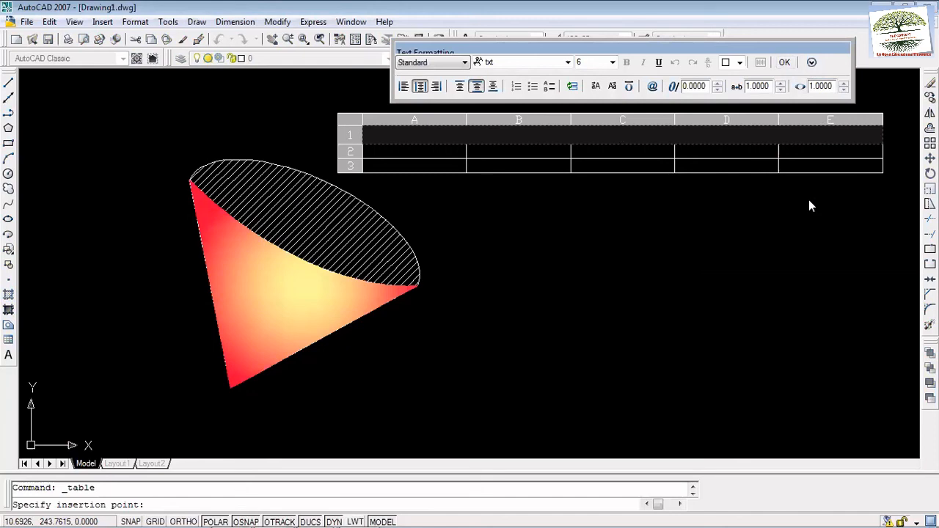
pyautogui.press('Escape')
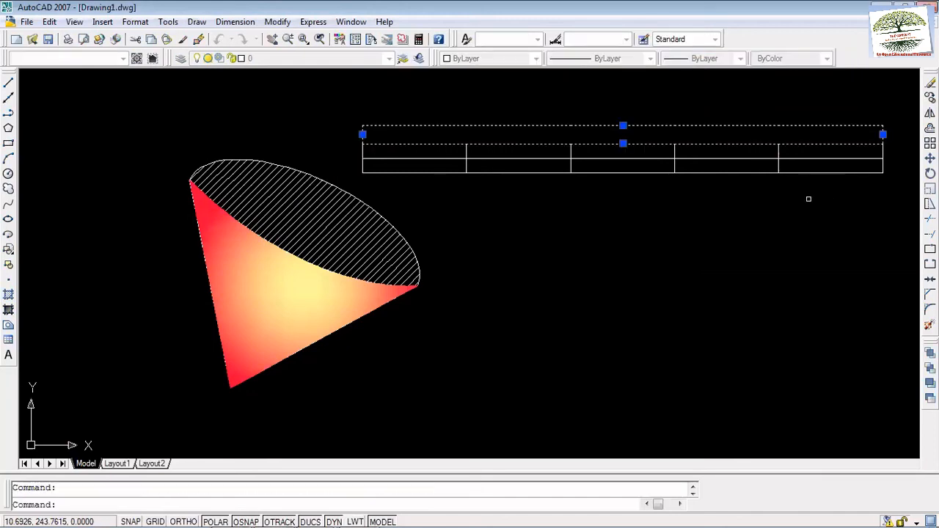
pyautogui.hotkey('ctrl', 'z')
pyautogui.rightClick(529, 183)
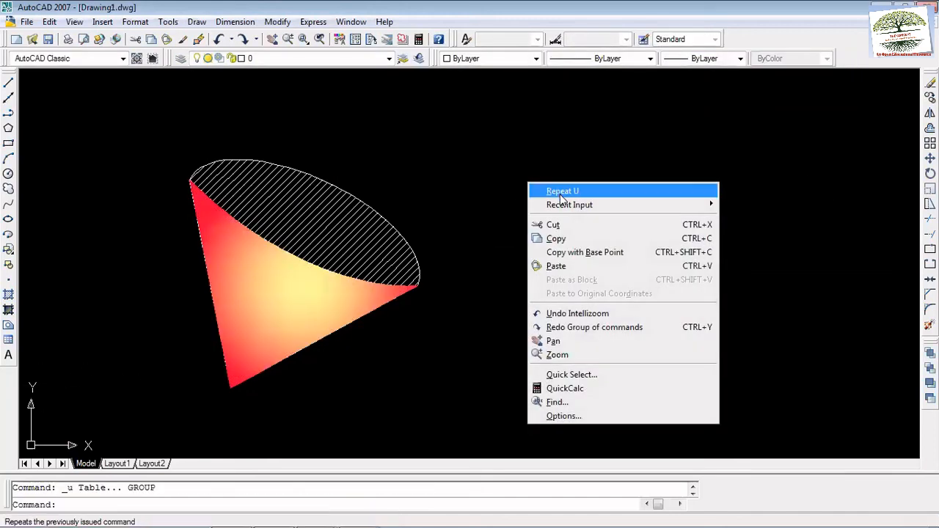
pyautogui.moveTo(663, 206)
pyautogui.click(741, 220)
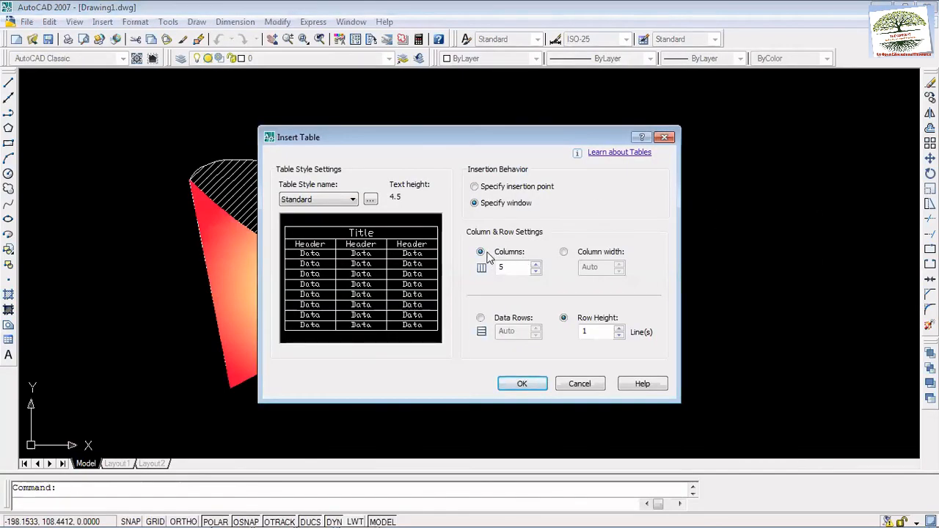
pyautogui.click(665, 138)
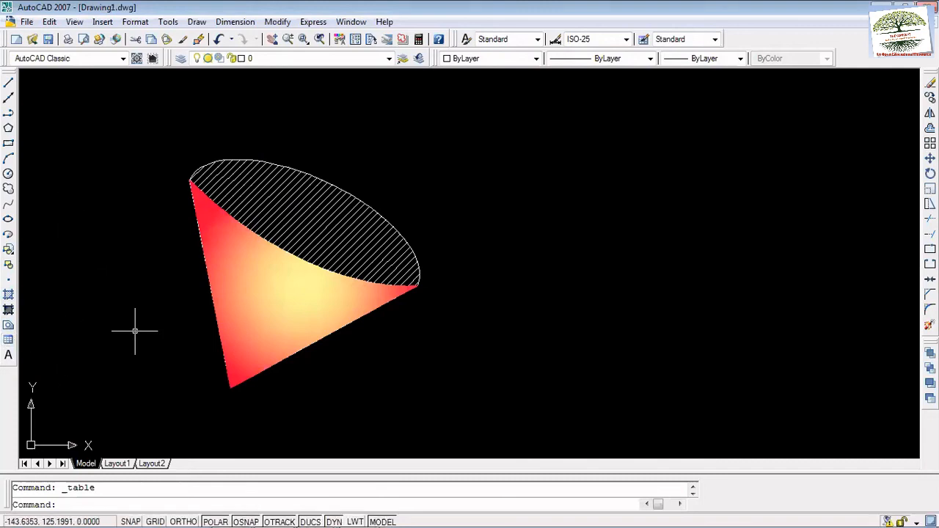
# Step: Insert a table by specifying a window beside the cone, with 5 columns and a row height of 1 line, and undo it
pyautogui.click(9, 339)
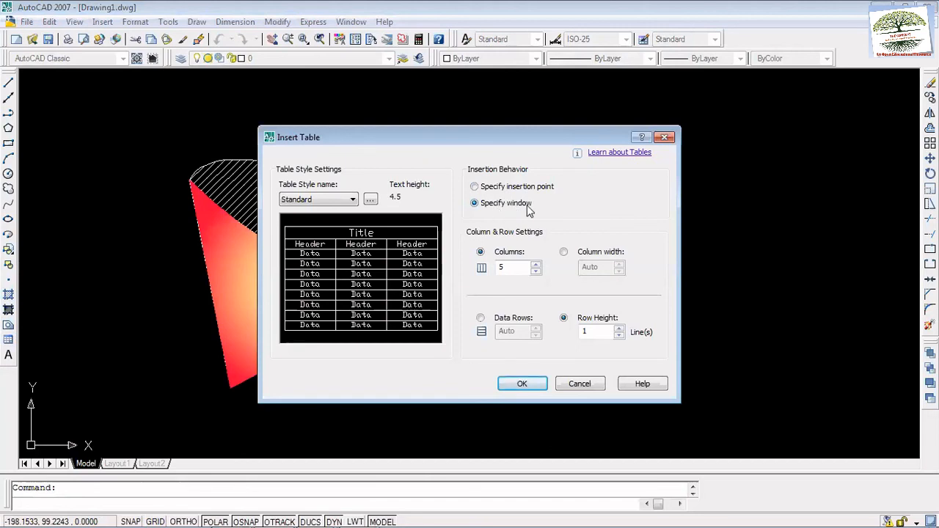
pyautogui.click(517, 190)
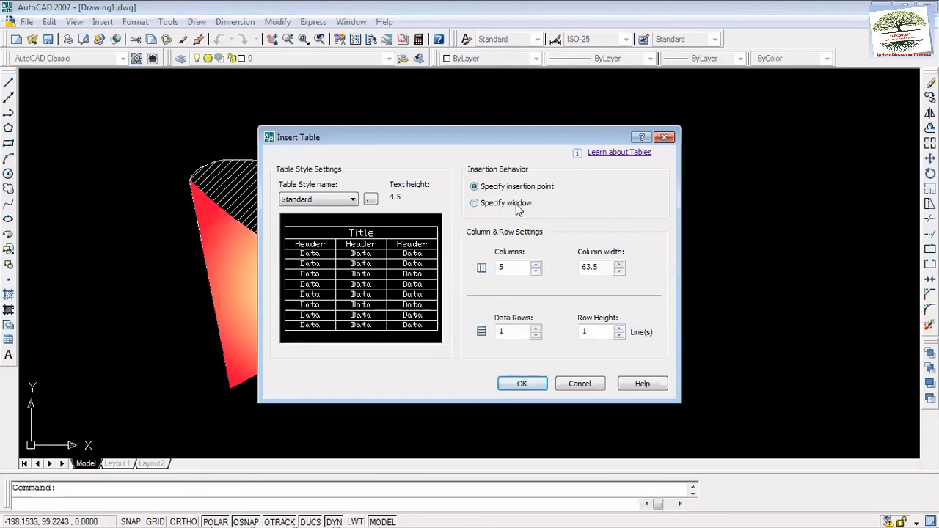
pyautogui.click(518, 206)
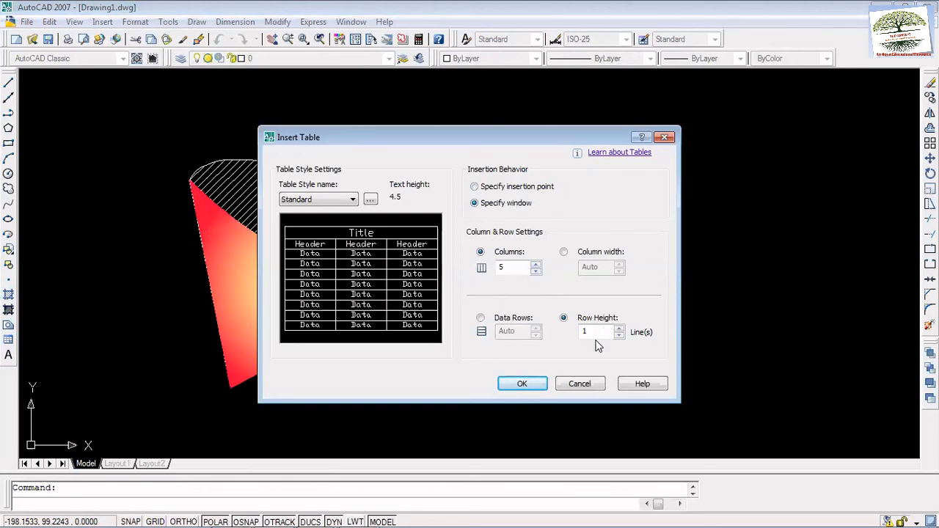
pyautogui.click(522, 384)
pyautogui.click(471, 189)
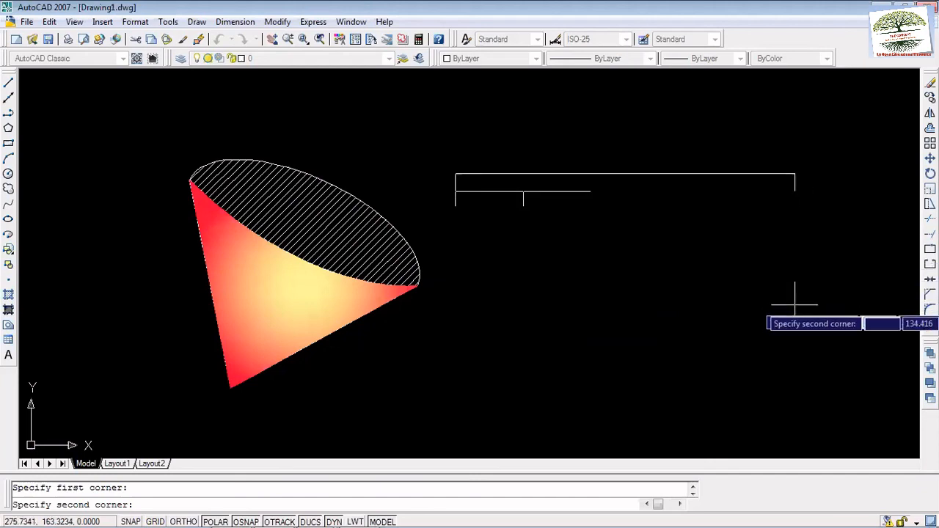
pyautogui.click(812, 386)
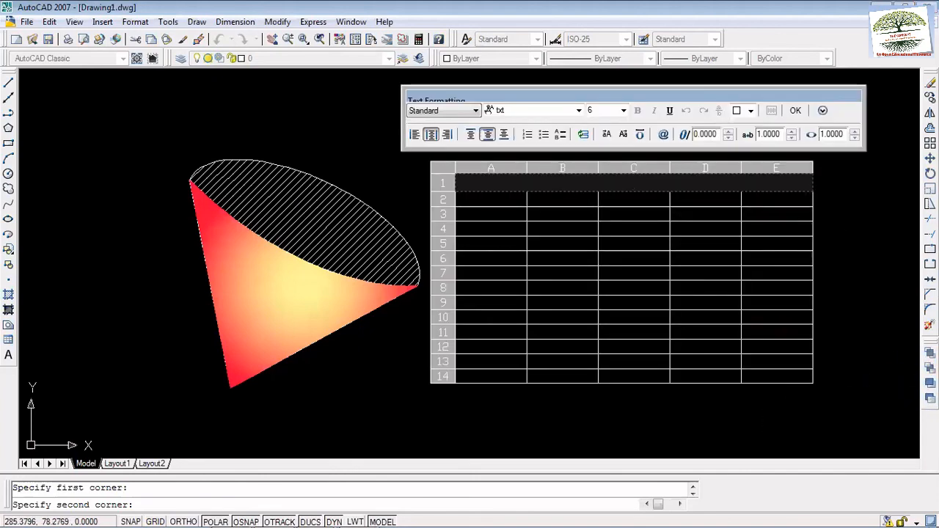
pyautogui.click(837, 224)
pyautogui.hotkey('ctrl', 'z')
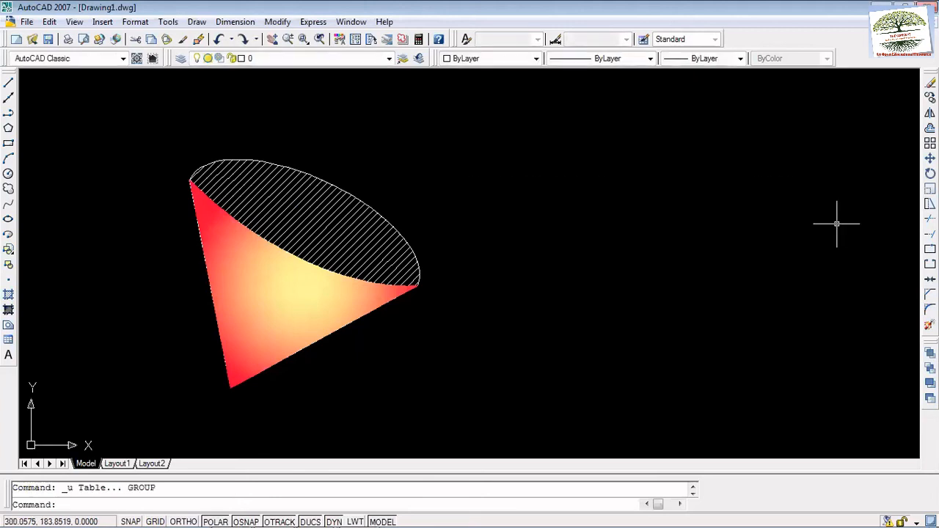
# Step: Place a multiline text box in the empty area beside the cone and write "The Concept" in it
pyautogui.click(8, 355)
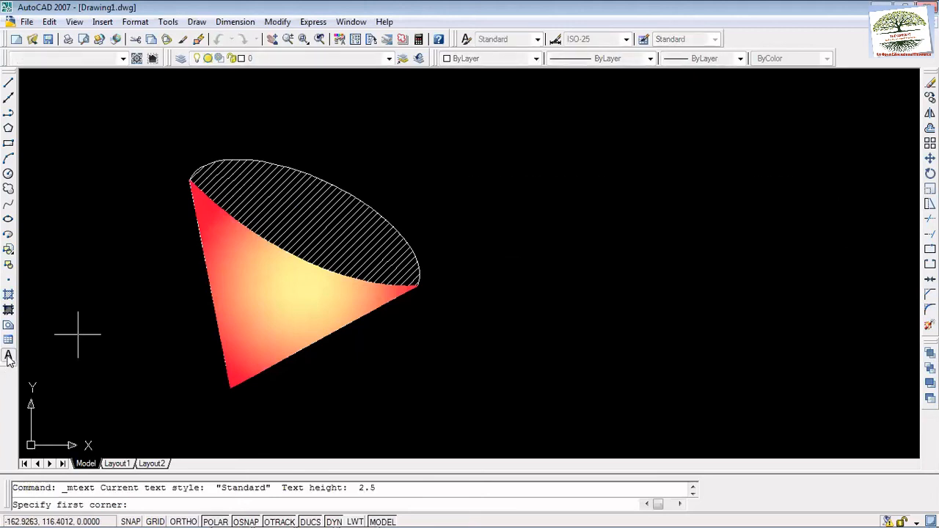
pyautogui.click(498, 182)
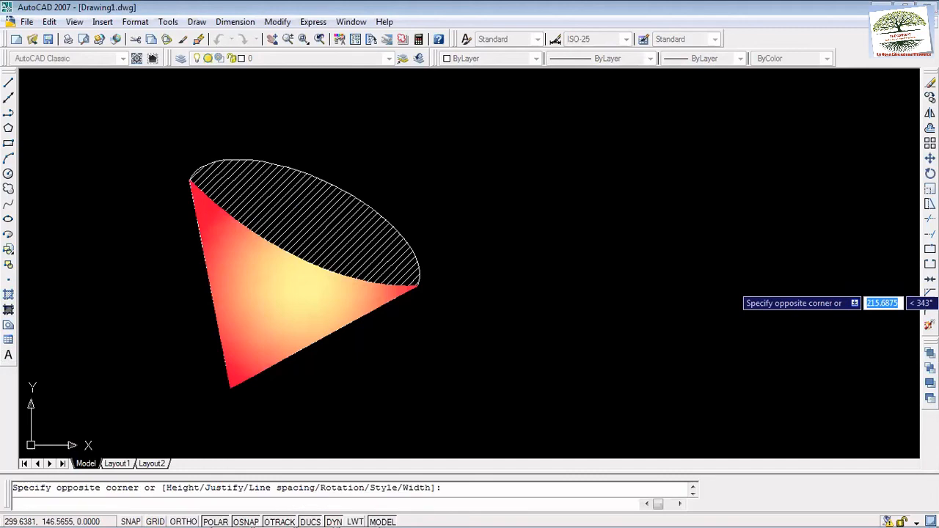
pyautogui.click(837, 286)
pyautogui.write('lihfi')
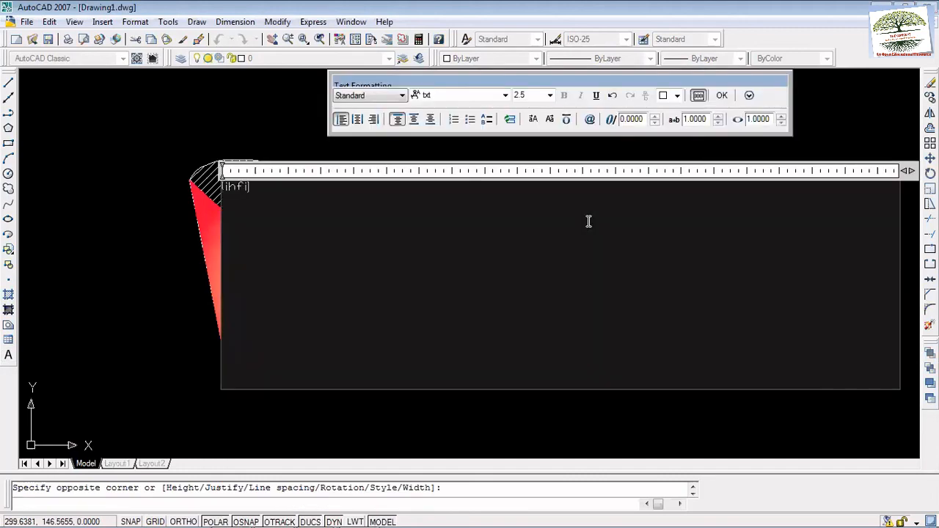
pyautogui.write('sdjhg[ofdjhg[]dt')
pyautogui.hotkey('ctrl', 'a')
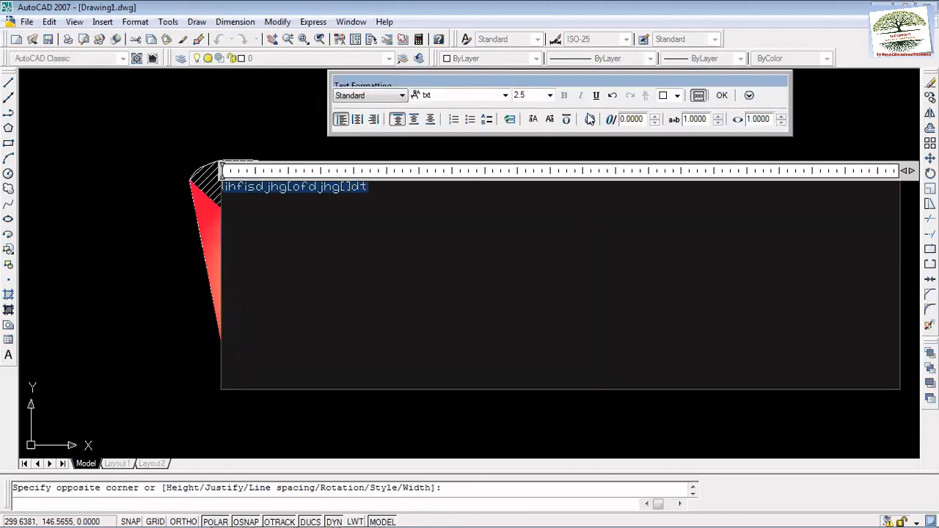
pyautogui.write('T')
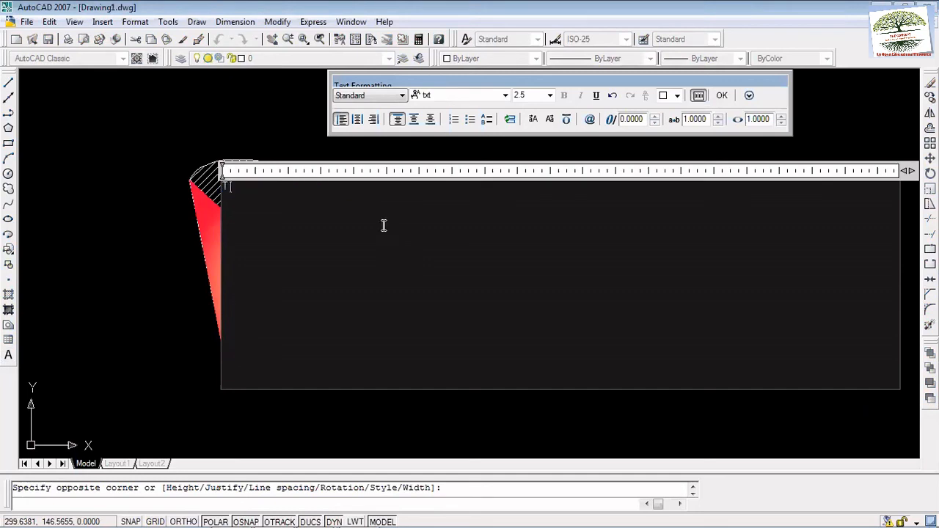
pyautogui.write('he Concept')
# Step: Set the font of the whole "The Concept" text to Times New Roman
pyautogui.hotkey('ctrl', 'a')
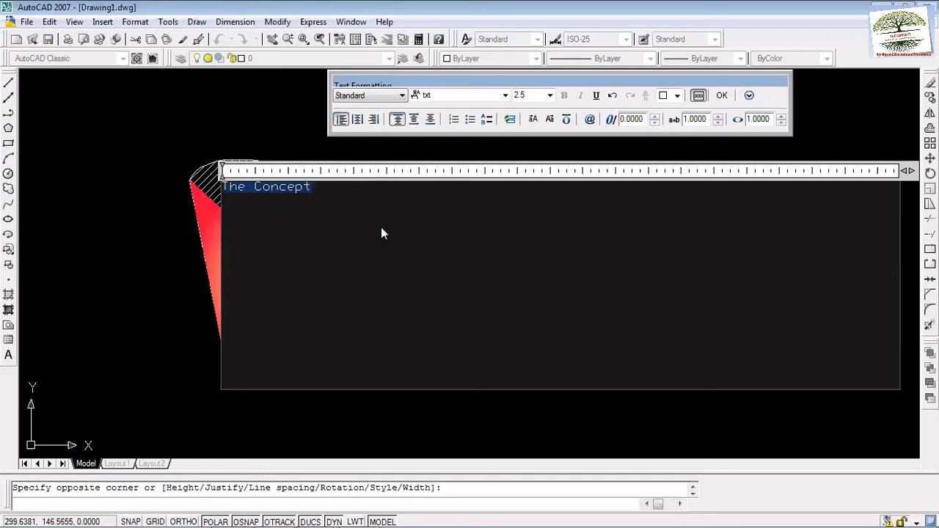
pyautogui.click(506, 95)
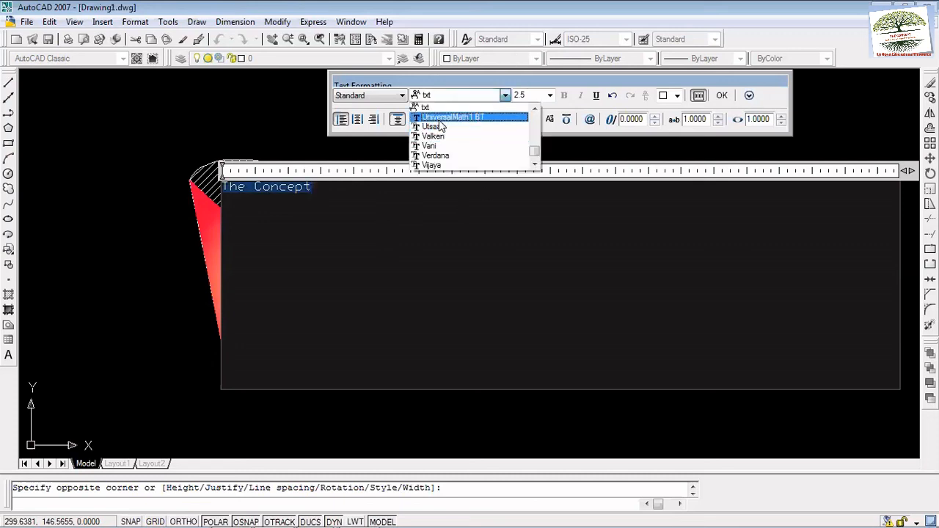
pyautogui.click(450, 117)
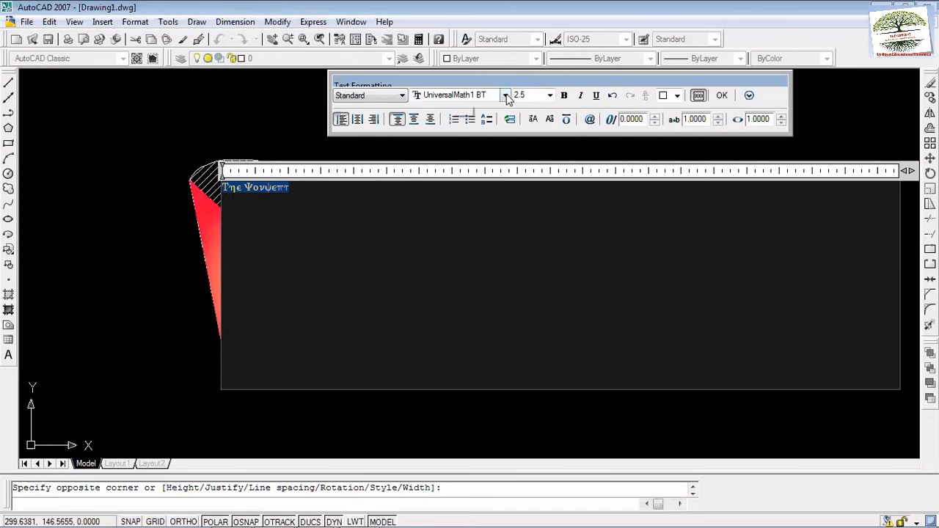
pyautogui.click(506, 95)
pyautogui.click(453, 110)
pyautogui.click(504, 100)
pyautogui.scroll(10, 460, 147)
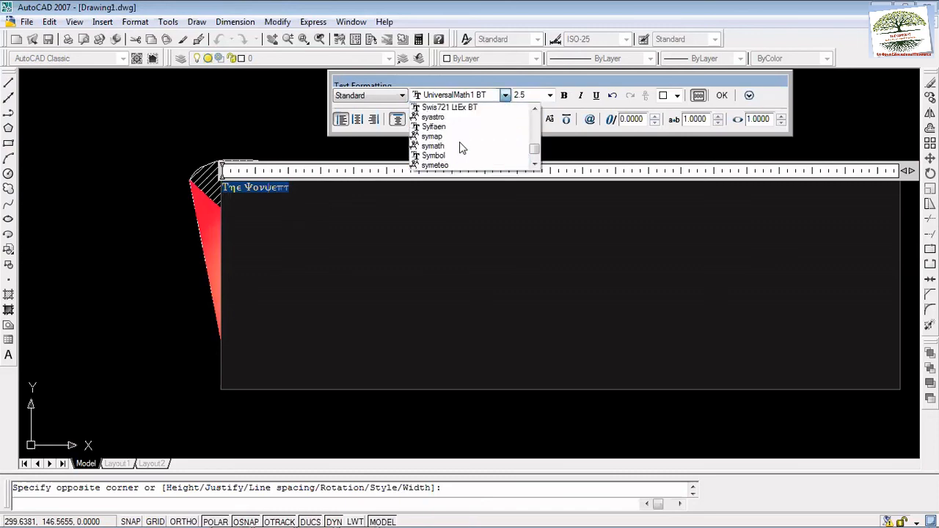
pyautogui.scroll(12, 459, 146)
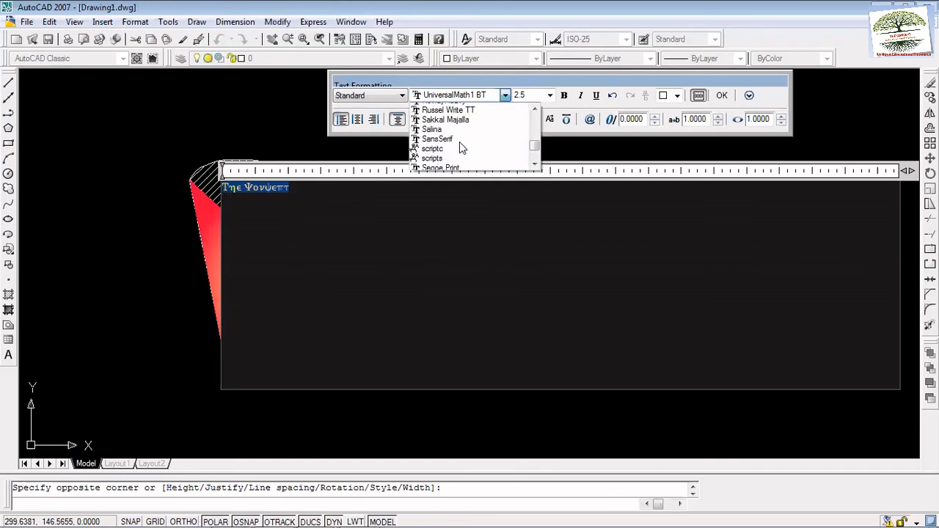
pyautogui.scroll(10, 460, 142)
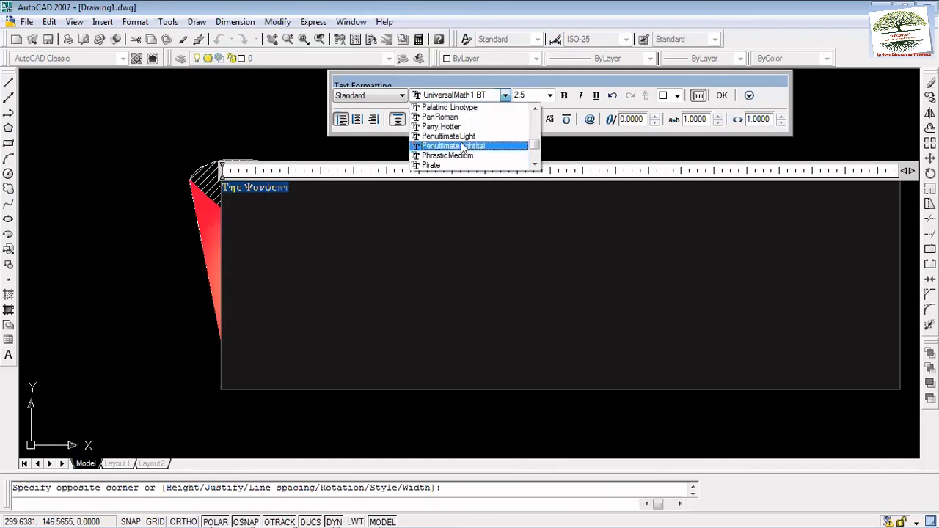
pyautogui.write('ti')
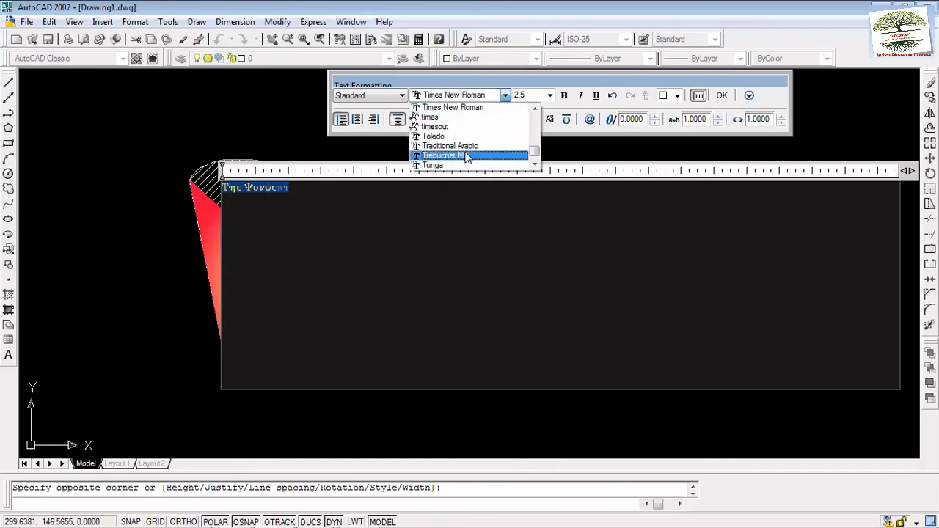
pyautogui.click(470, 107)
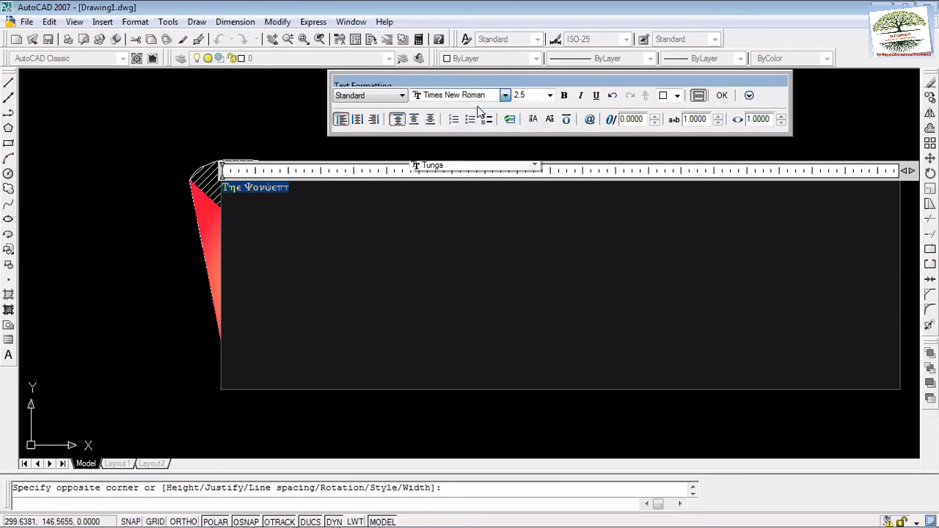
# Step: Set the text height to 10, make it bold, and finish the multiline text
pyautogui.click(536, 95)
pyautogui.write('10')
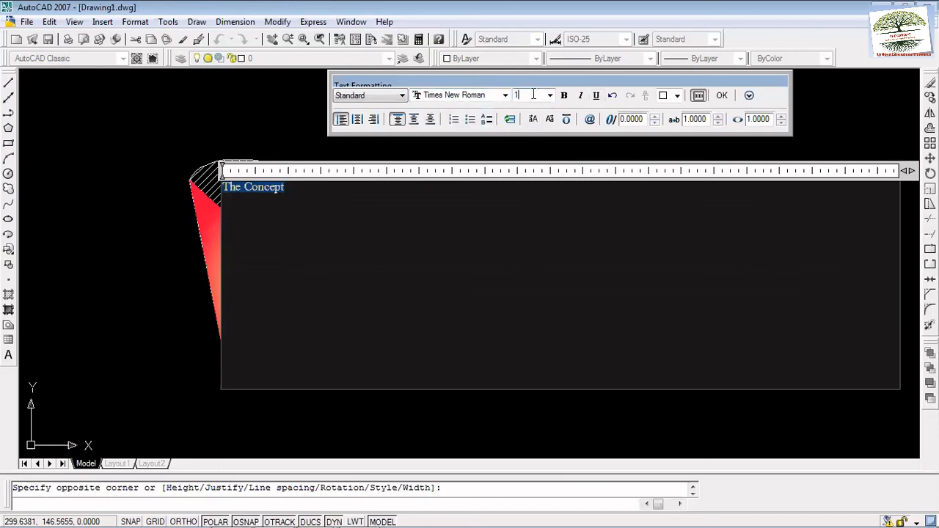
pyautogui.click(564, 96)
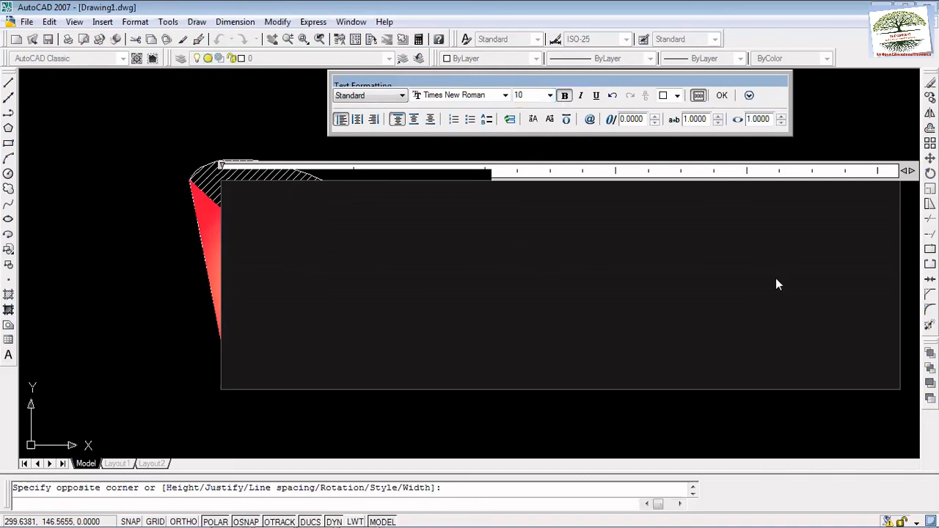
pyautogui.click(722, 97)
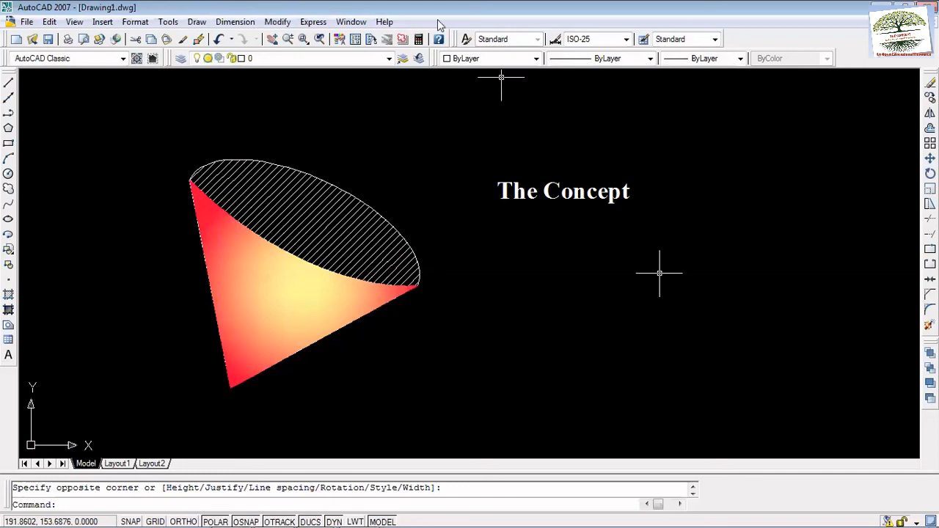
# Step: Copy the "The Concept" text to four spots spaced out below the original
pyautogui.click(739, 220)
pyautogui.click(524, 188)
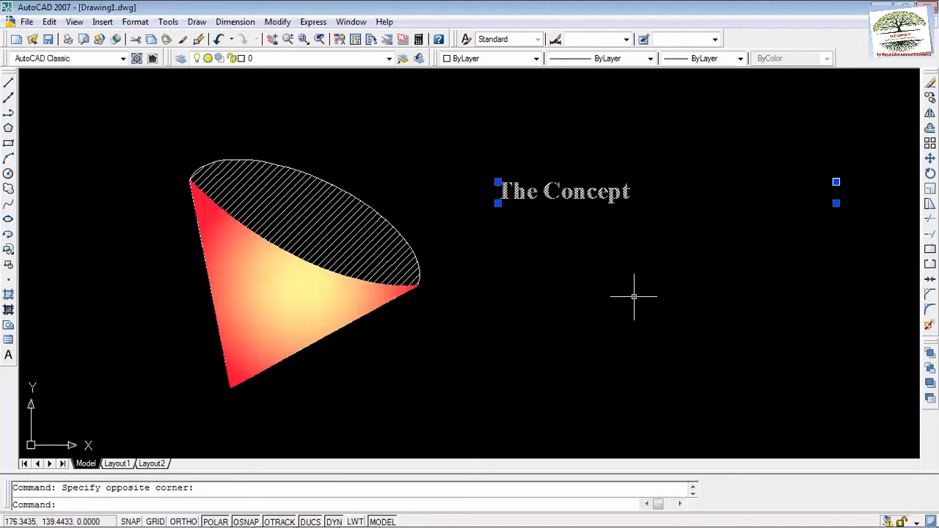
pyautogui.write('co')
pyautogui.press('Return')
pyautogui.click(499, 204)
pyautogui.click(510, 244)
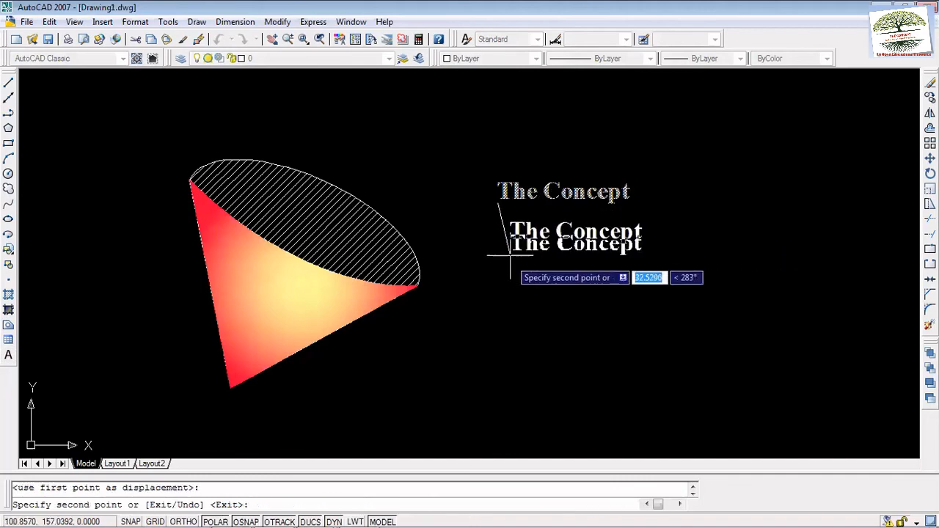
pyautogui.click(506, 279)
pyautogui.click(506, 355)
pyautogui.click(498, 418)
pyautogui.press('Return')
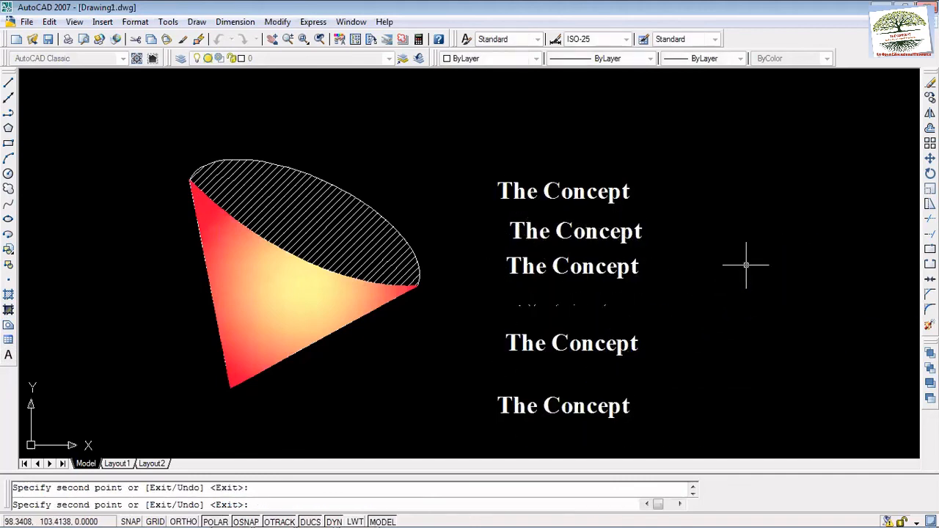
pyautogui.press('Escape')
# Step: Edit the uppermost text, replacing "Concept" so that it reads "The Gurukulam Education"
pyautogui.click(562, 187)
pyautogui.doubleClick(562, 188)
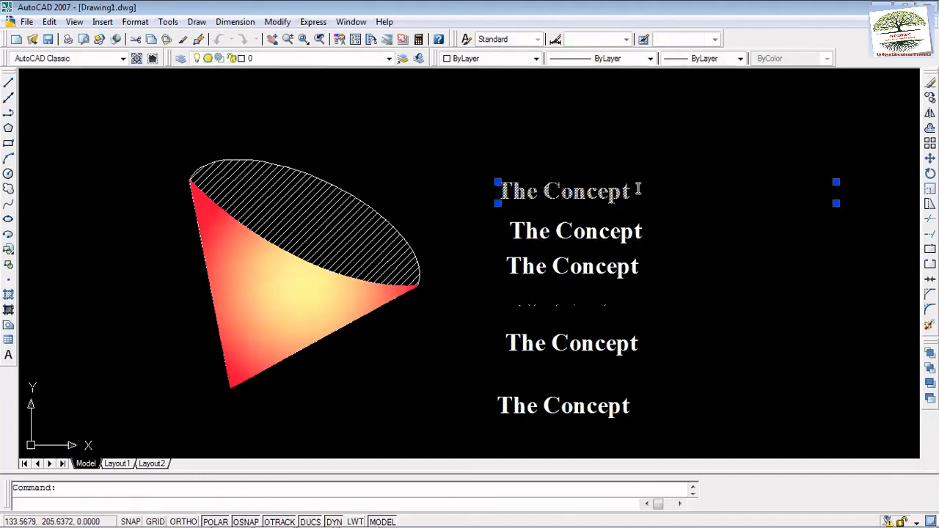
pyautogui.moveTo(637, 190); pyautogui.dragTo(543, 192)
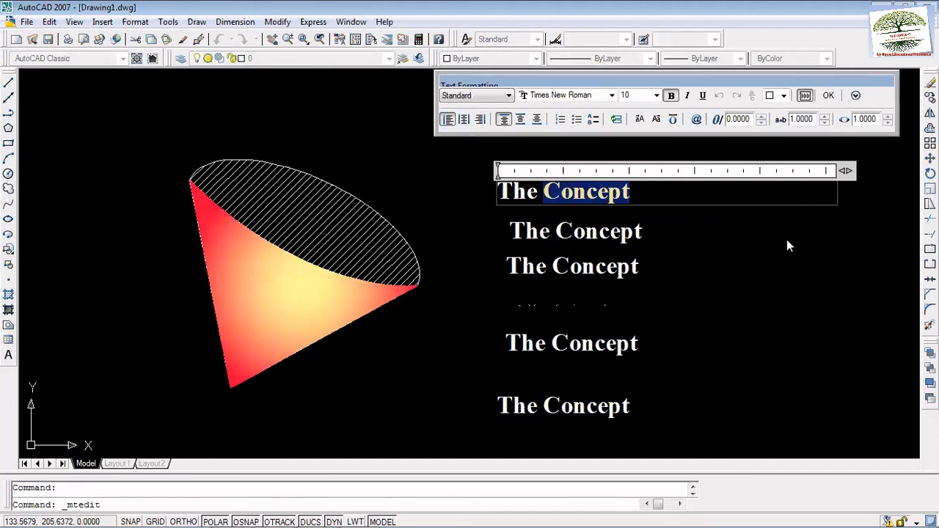
pyautogui.write('Gurukul')
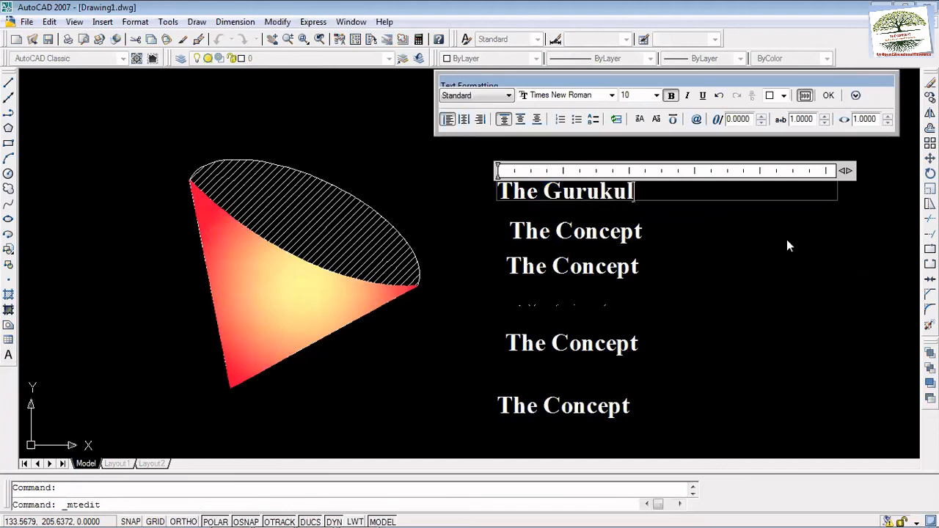
pyautogui.write('am Educati')
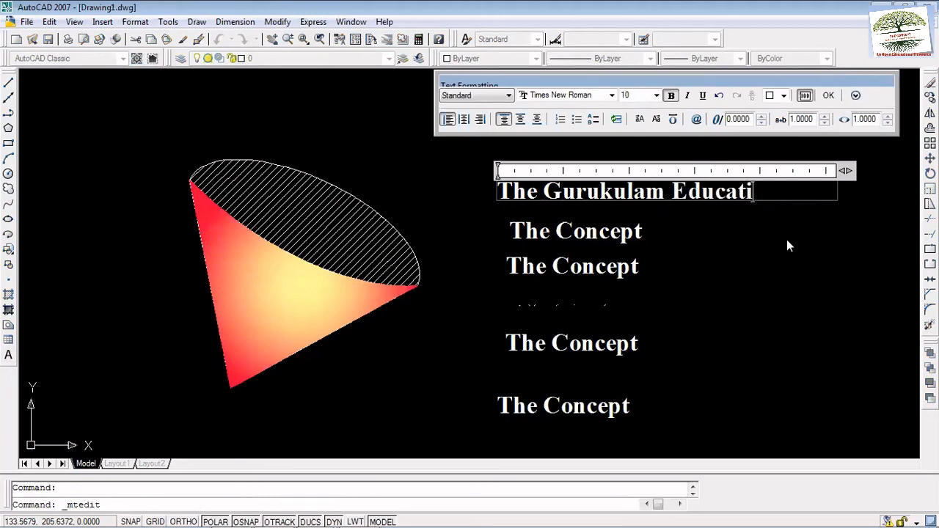
pyautogui.write('opm')
pyautogui.press('Left')
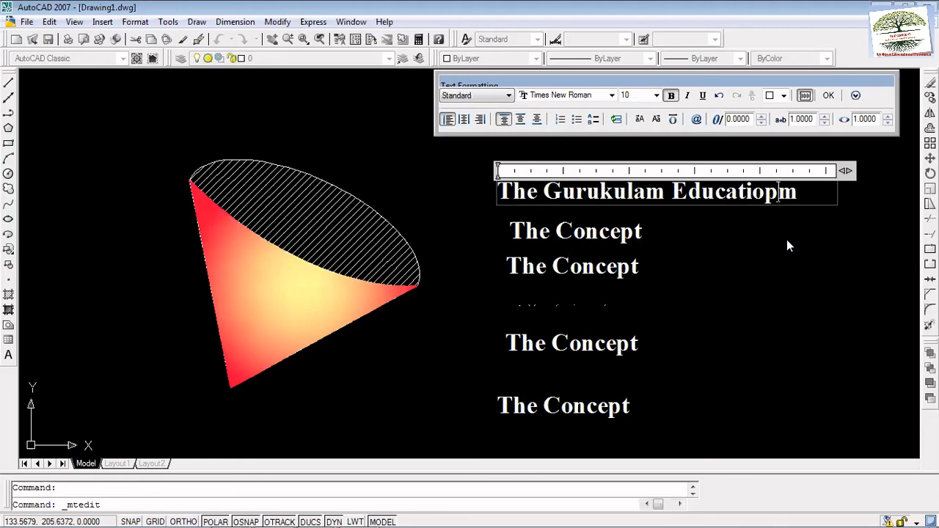
pyautogui.press('Delete')
pyautogui.press('BackSpace')
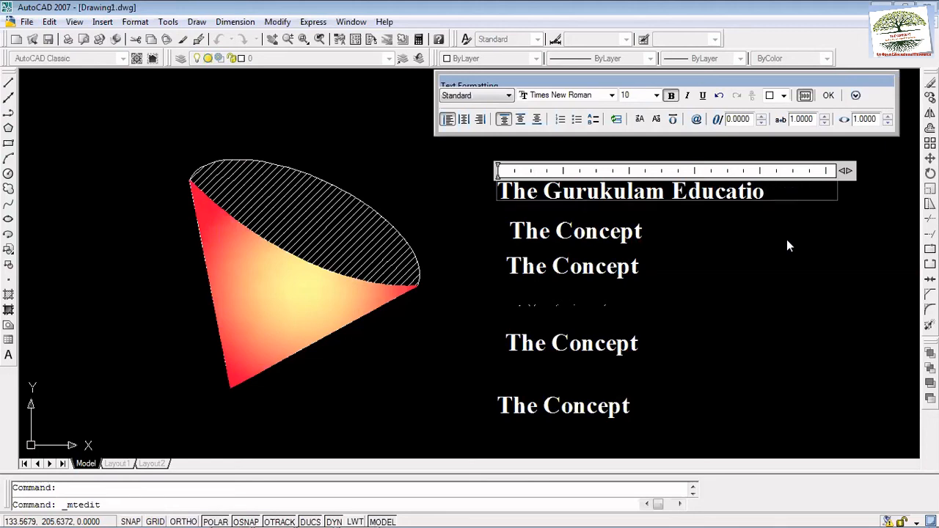
pyautogui.write('n')
pyautogui.press('Return')
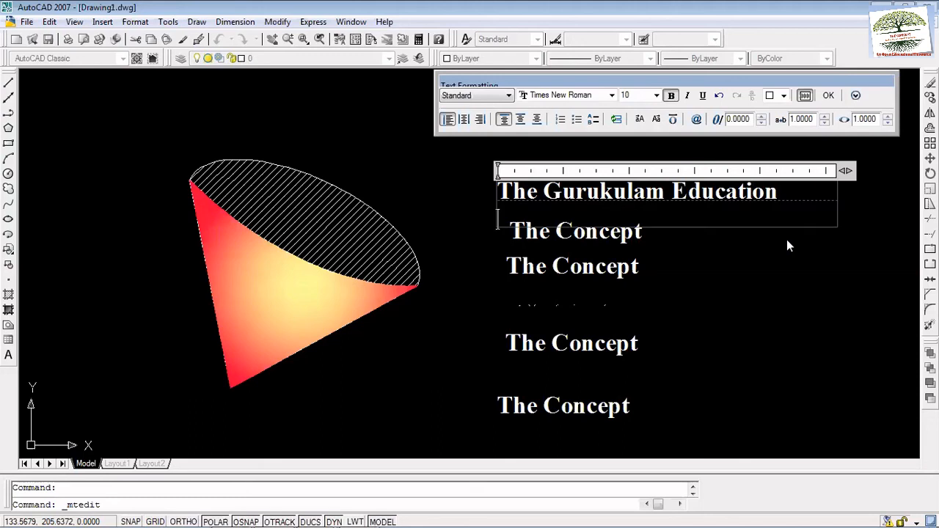
pyautogui.press('BackSpace')
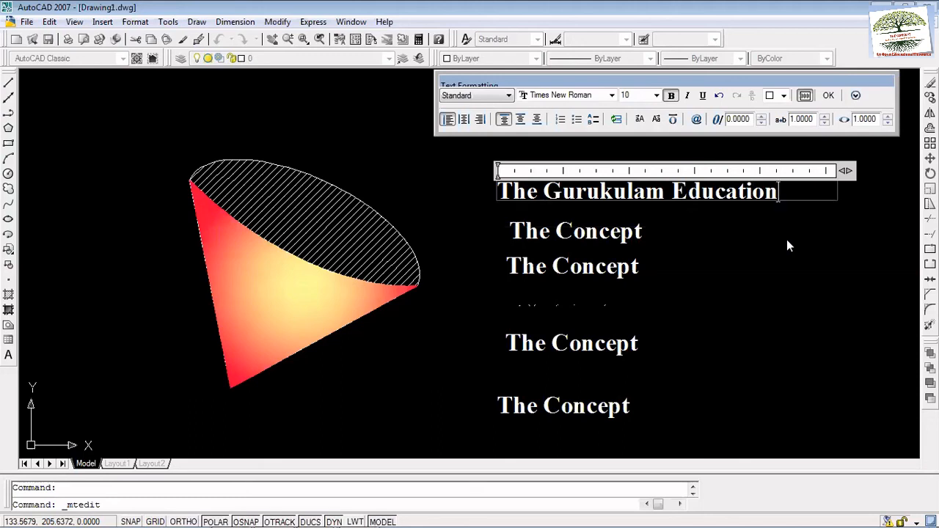
pyautogui.click(827, 96)
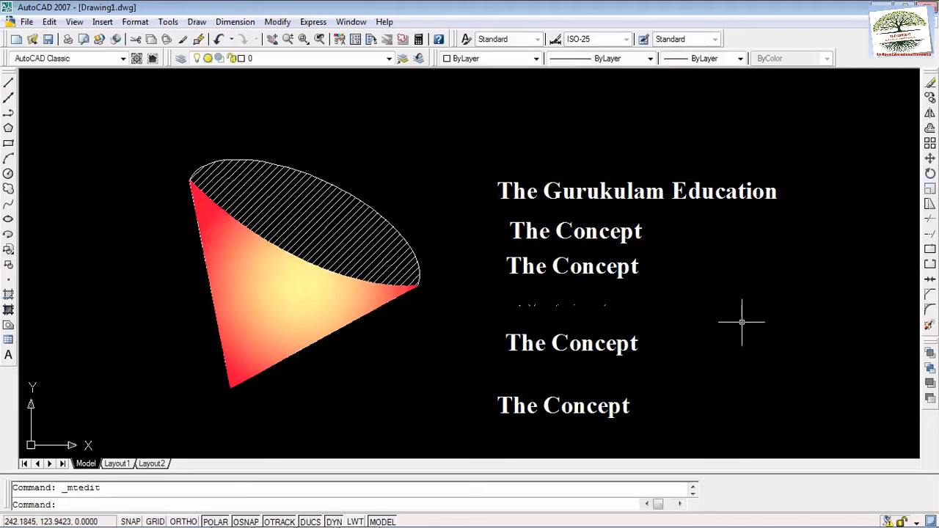
# Step: Erase everything in the drawing, the cone as well as all the texts
pyautogui.scroll(3, 563, 308)
pyautogui.scroll(-4, 609, 328)
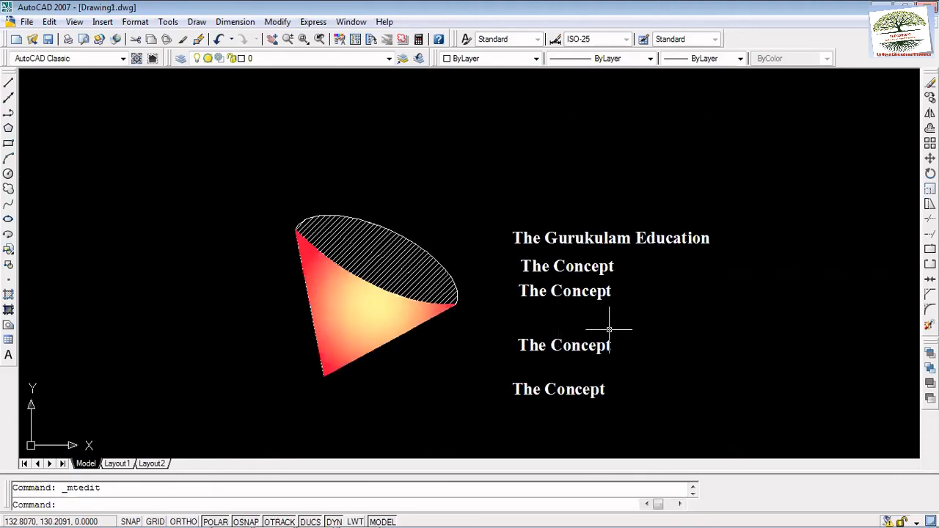
pyautogui.scroll(-3, 636, 347)
pyautogui.scroll(2, 634, 346)
pyautogui.scroll(2, 636, 374)
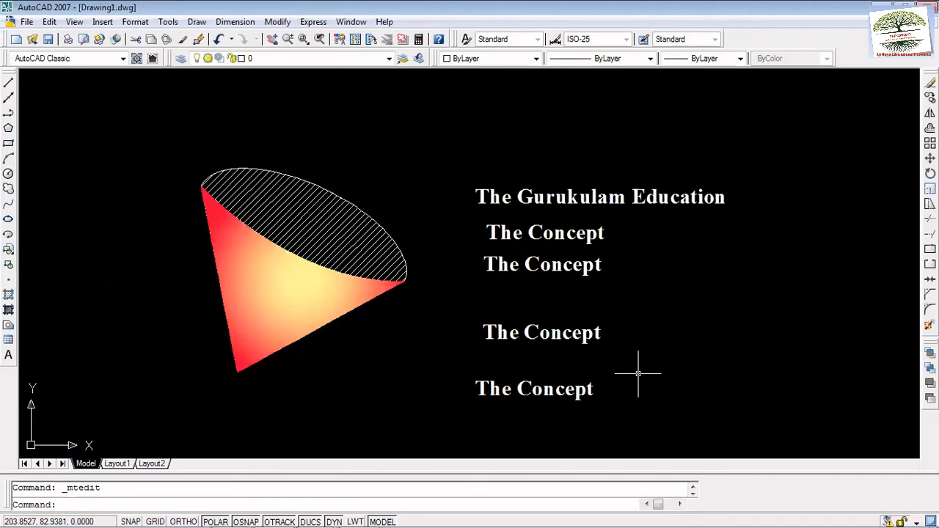
pyautogui.hotkey('ctrl', 'a')
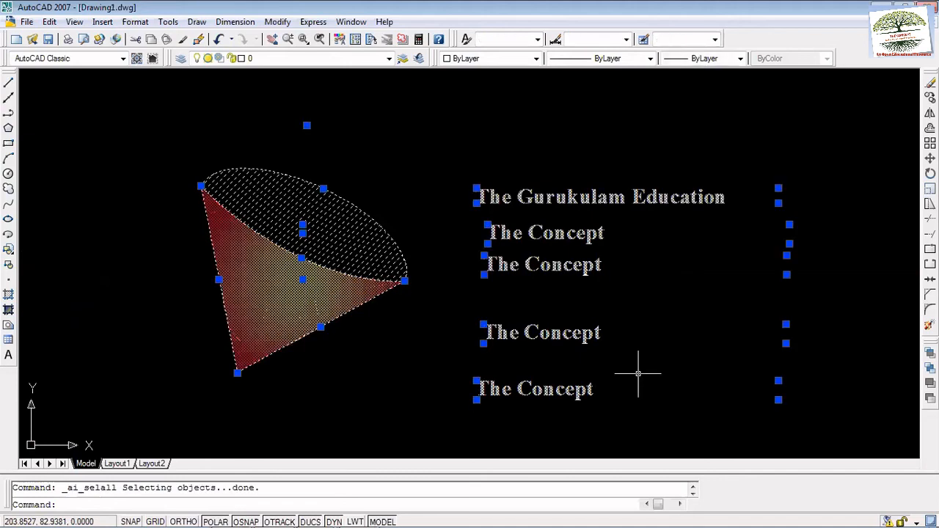
pyautogui.press('Delete')
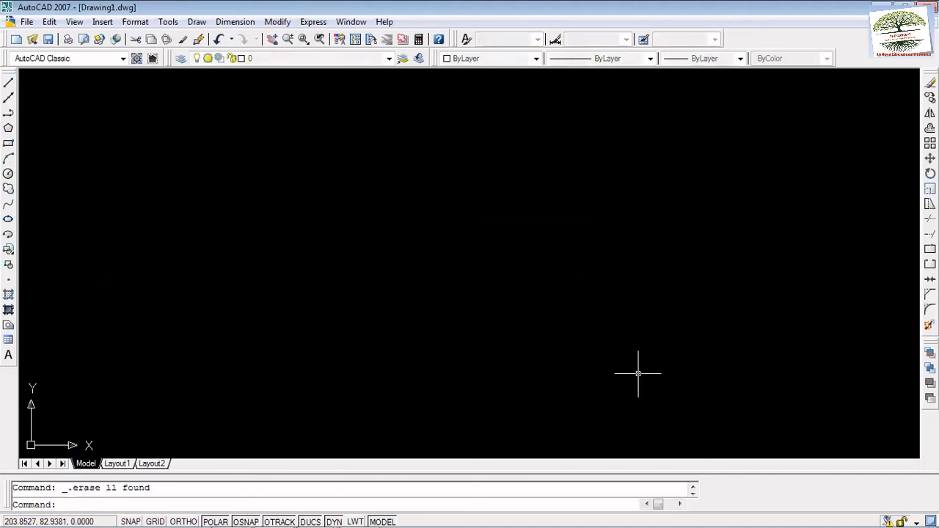
# Step: Place a wide multiline text box across the empty drawing and write "Thank you for listening" in it
pyautogui.click(9, 355)
pyautogui.click(192, 193)
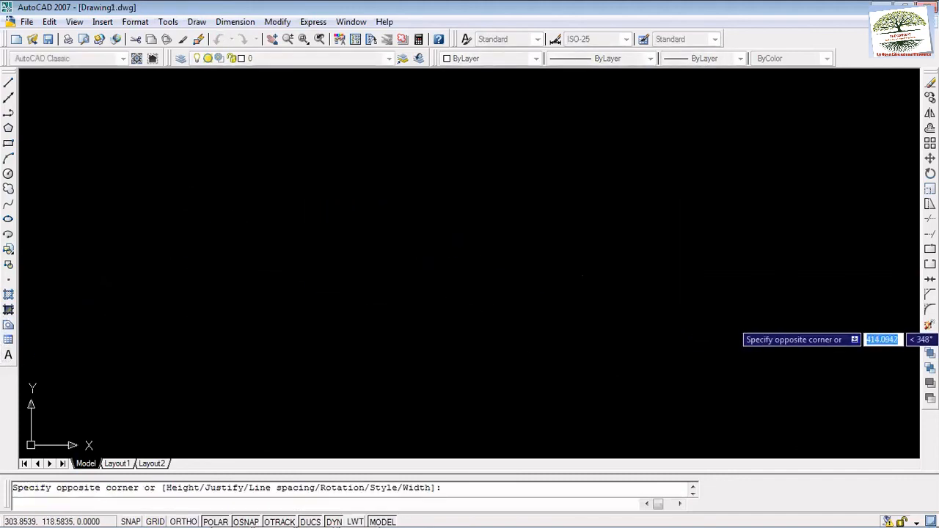
pyautogui.click(783, 322)
pyautogui.write('Thank yo')
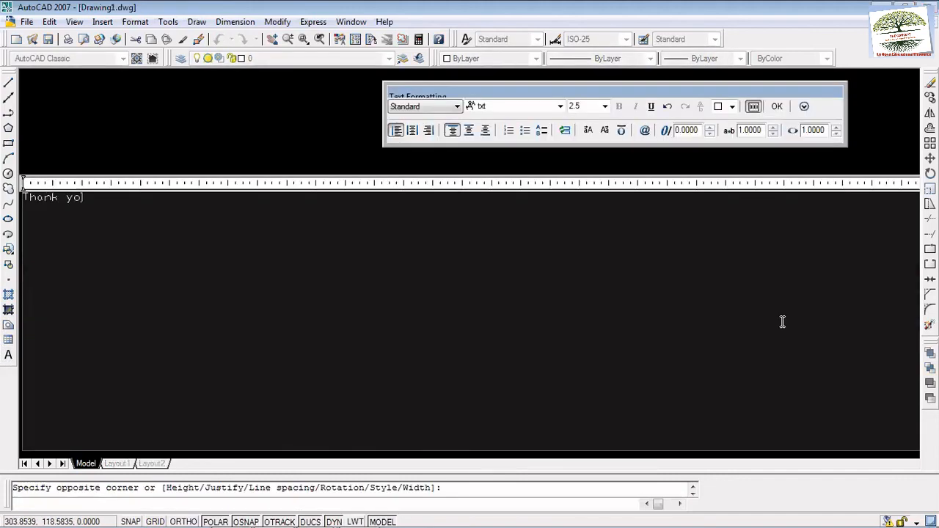
pyautogui.write('u for listening')
# Step: Format the whole text with height 15, Times New Roman and bold, and finish the multiline text
pyautogui.hotkey('ctrl', 'a')
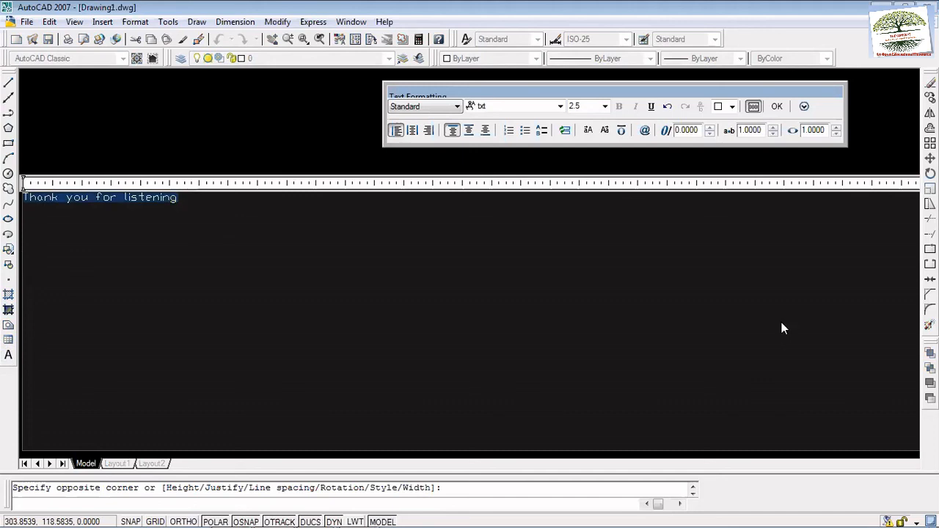
pyautogui.click(581, 106)
pyautogui.write('15')
pyautogui.click(504, 109)
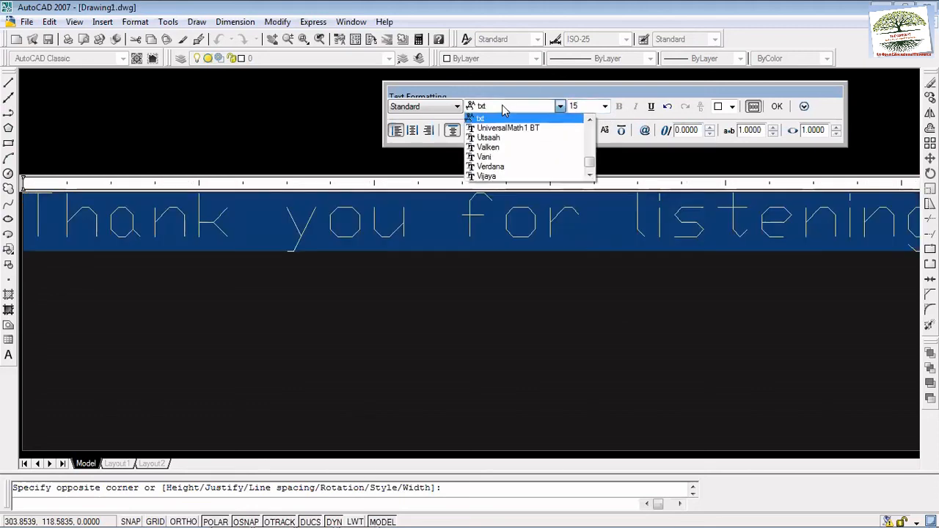
pyautogui.write('ti')
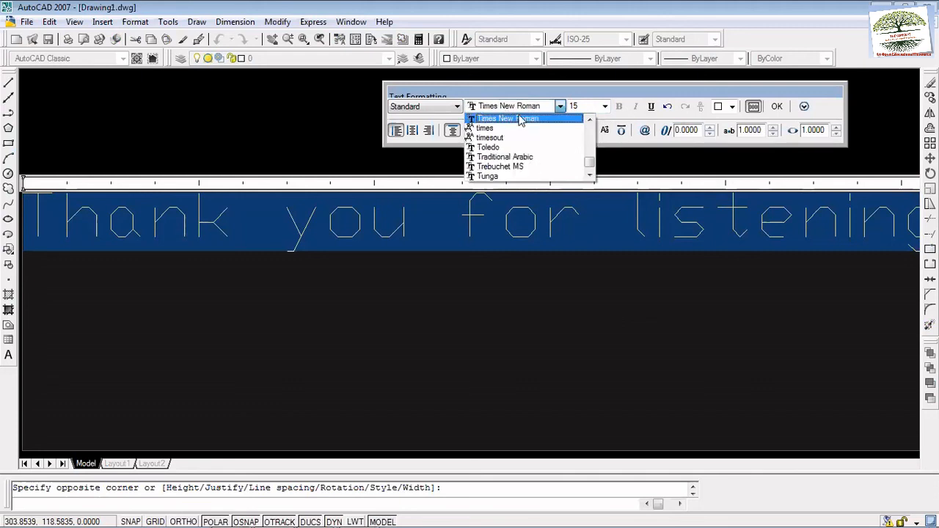
pyautogui.click(520, 120)
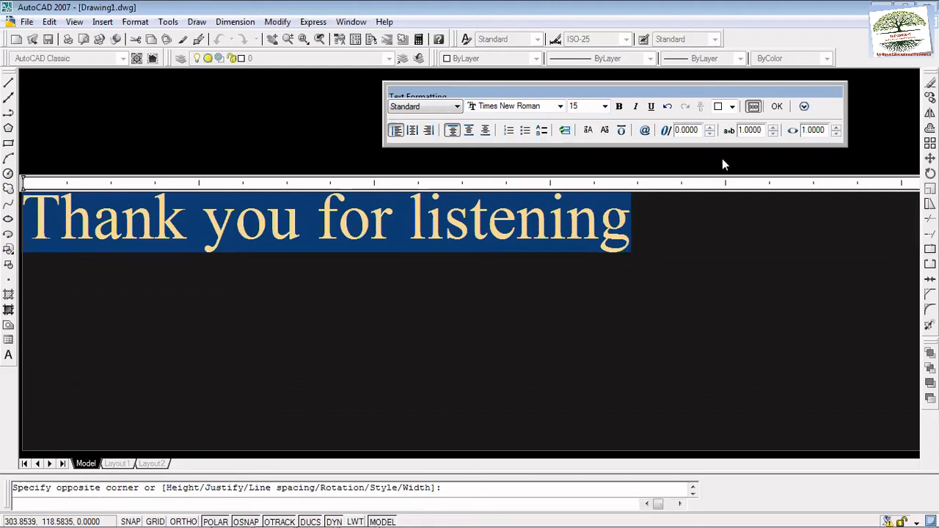
pyautogui.click(619, 108)
pyautogui.click(777, 107)
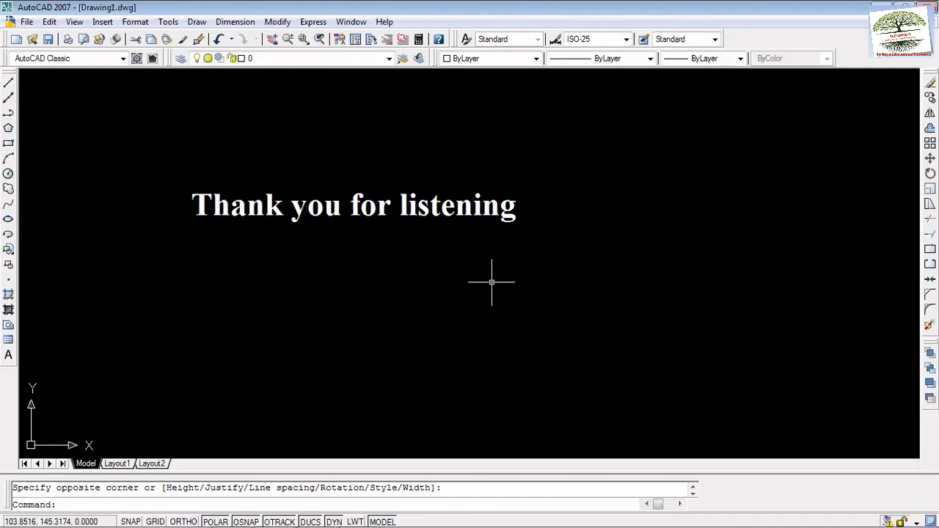
# Step: Zoom to the drawing's extents so the closing text fills the view
pyautogui.write('z')
pyautogui.press('Return')
pyautogui.write('e')
pyautogui.press('Return')
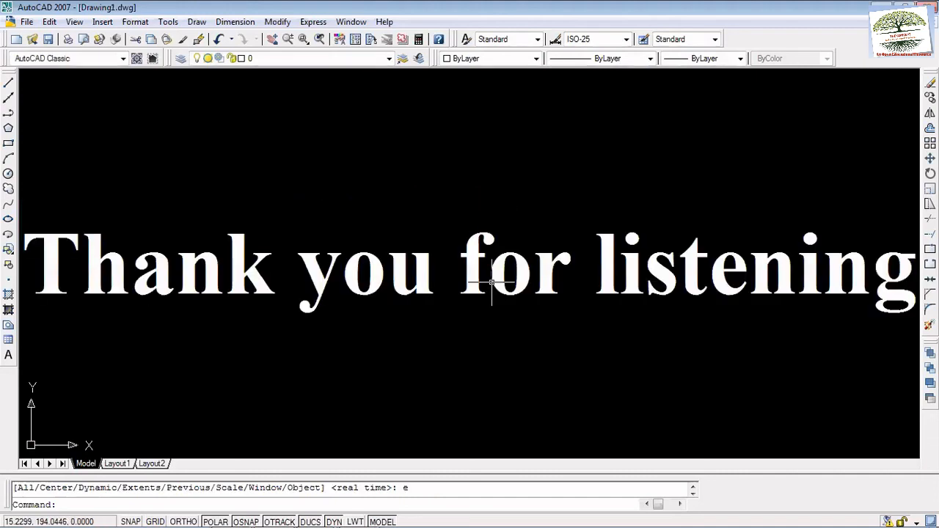